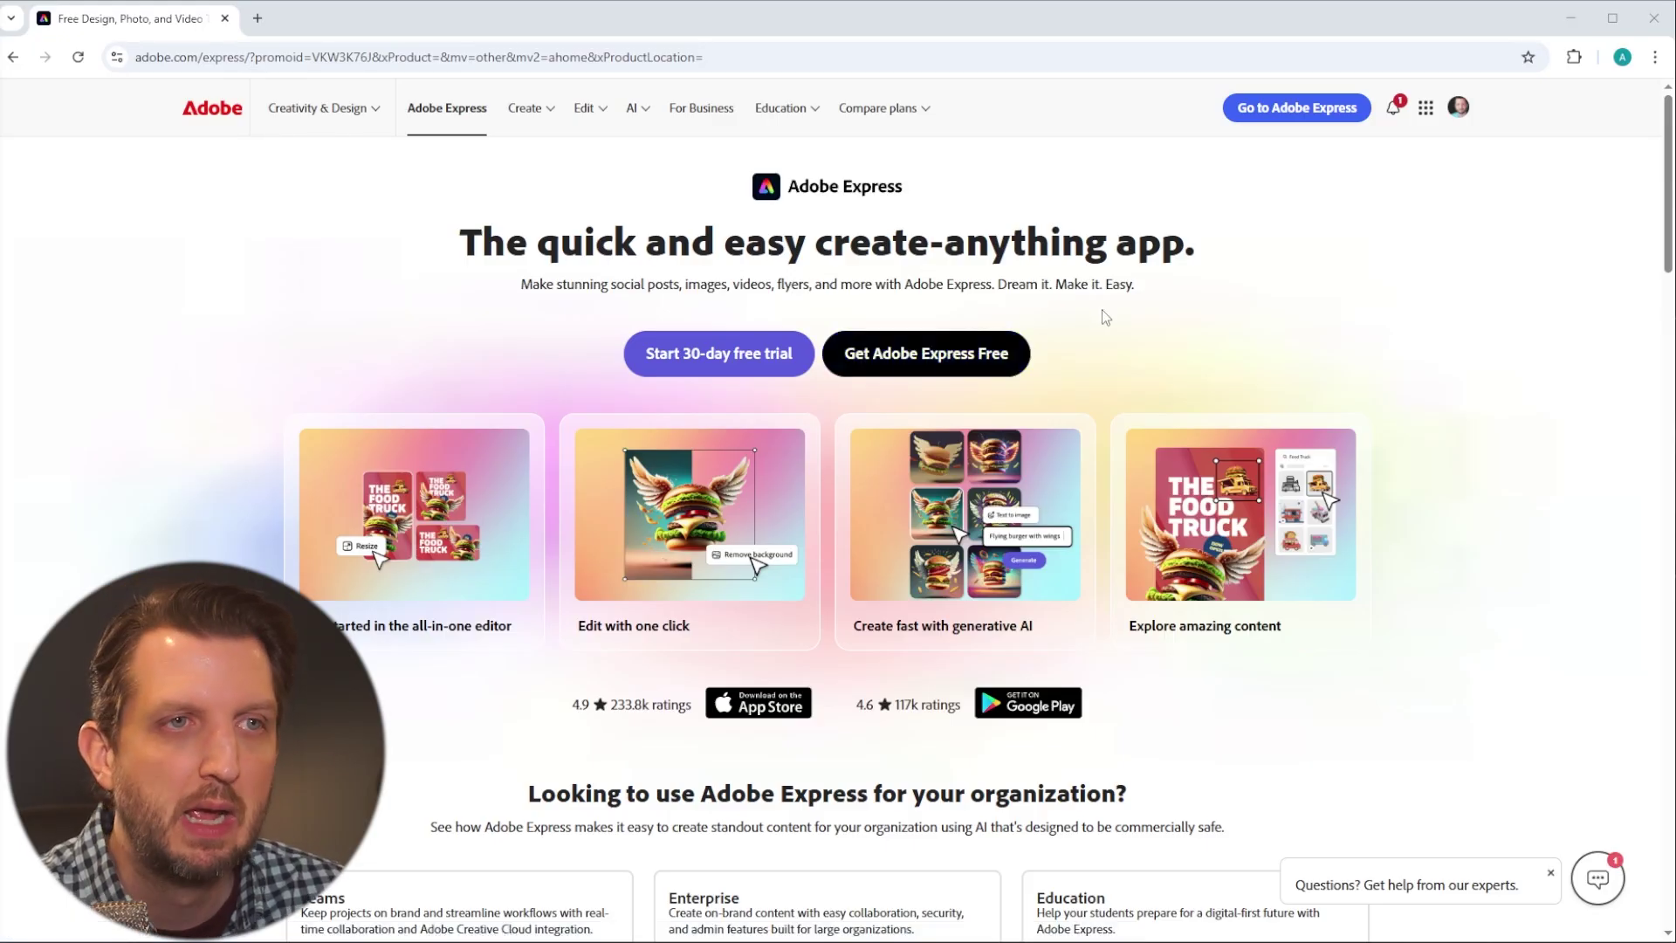
# - Open the Adobe Express web app and show all the ways to start a design
pyautogui.click(1288, 116)
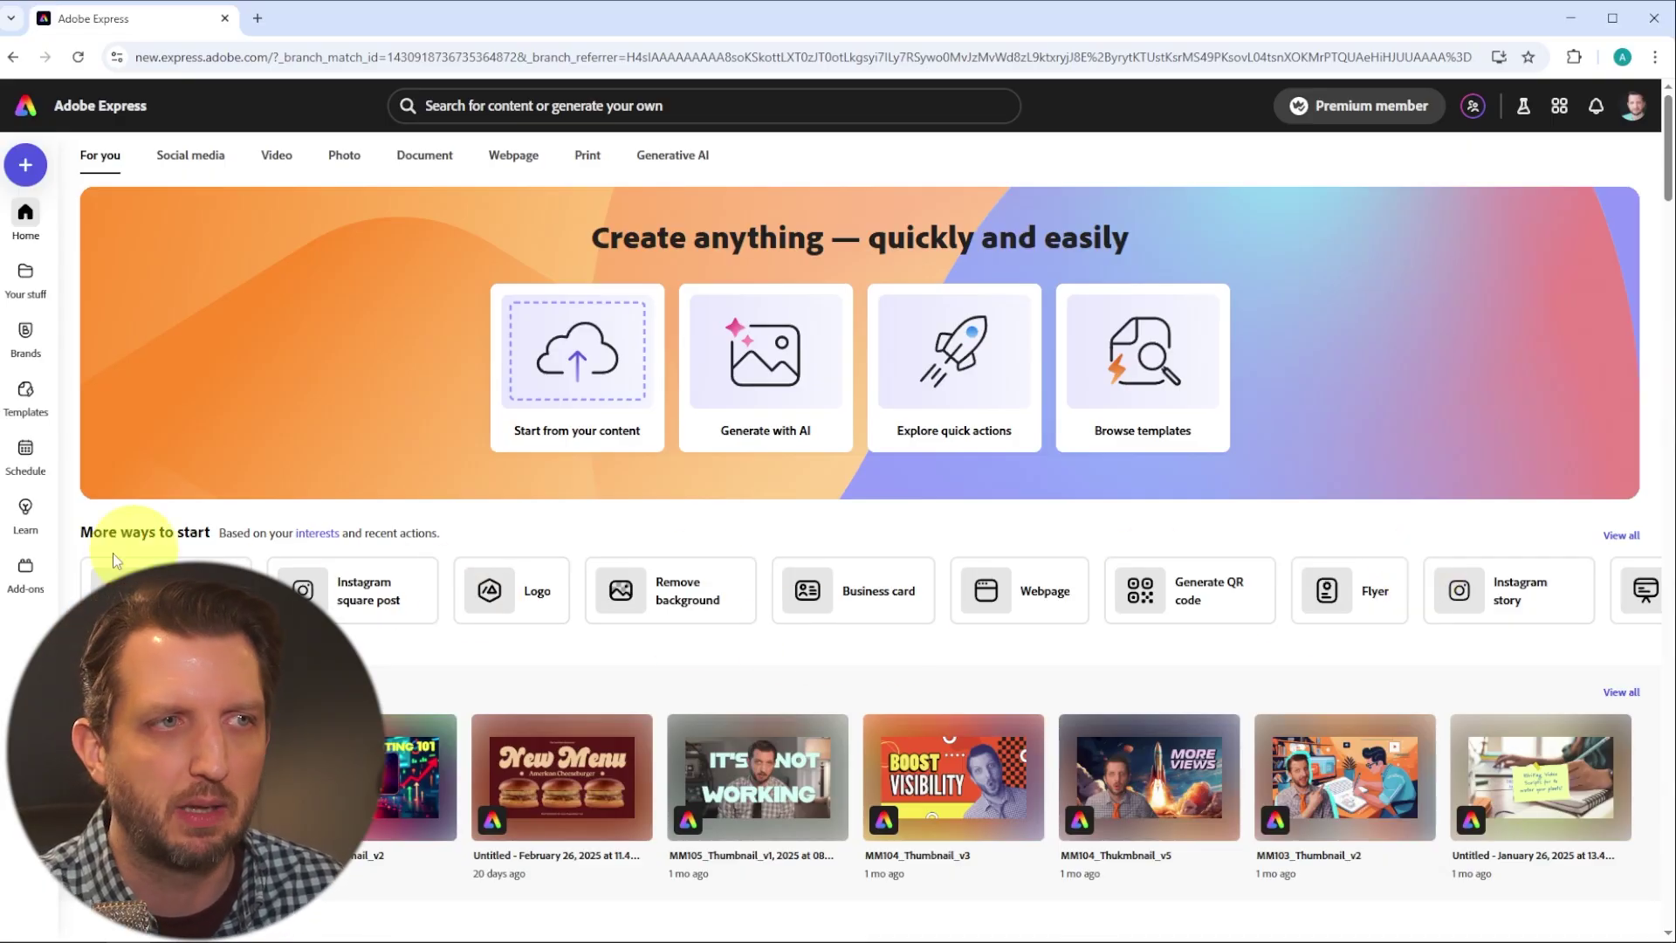
pyautogui.click(1616, 538)
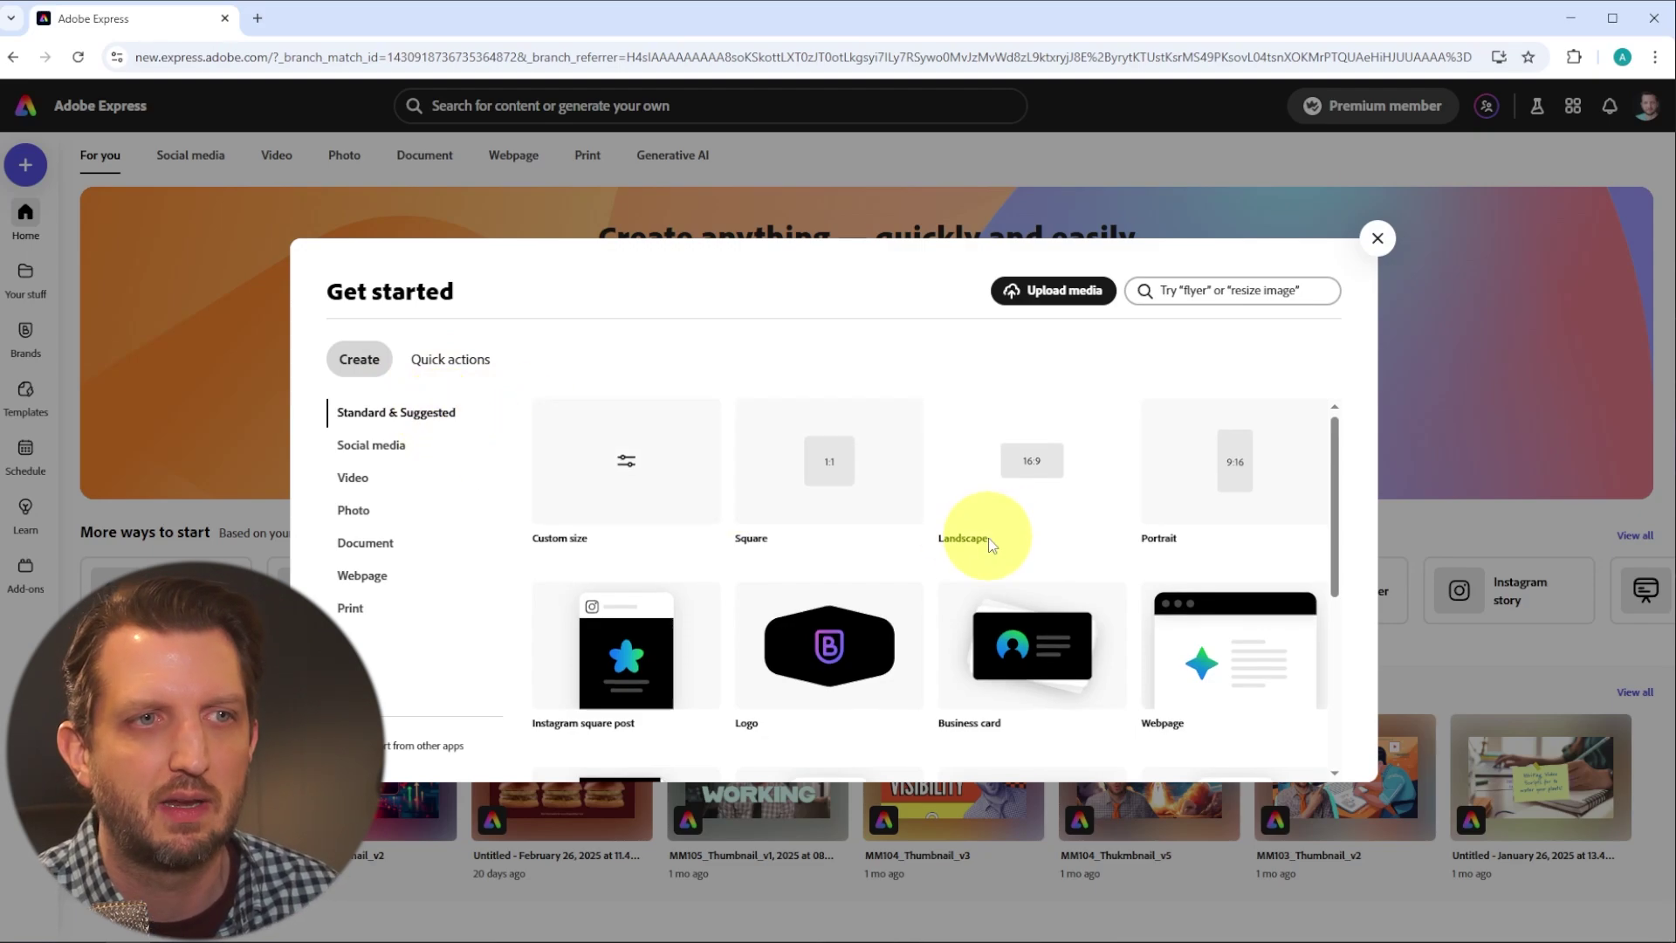
# - Browse the Social media, Video, Photo, Document and Webpage design format categories
pyautogui.scroll(-5, 980, 542)
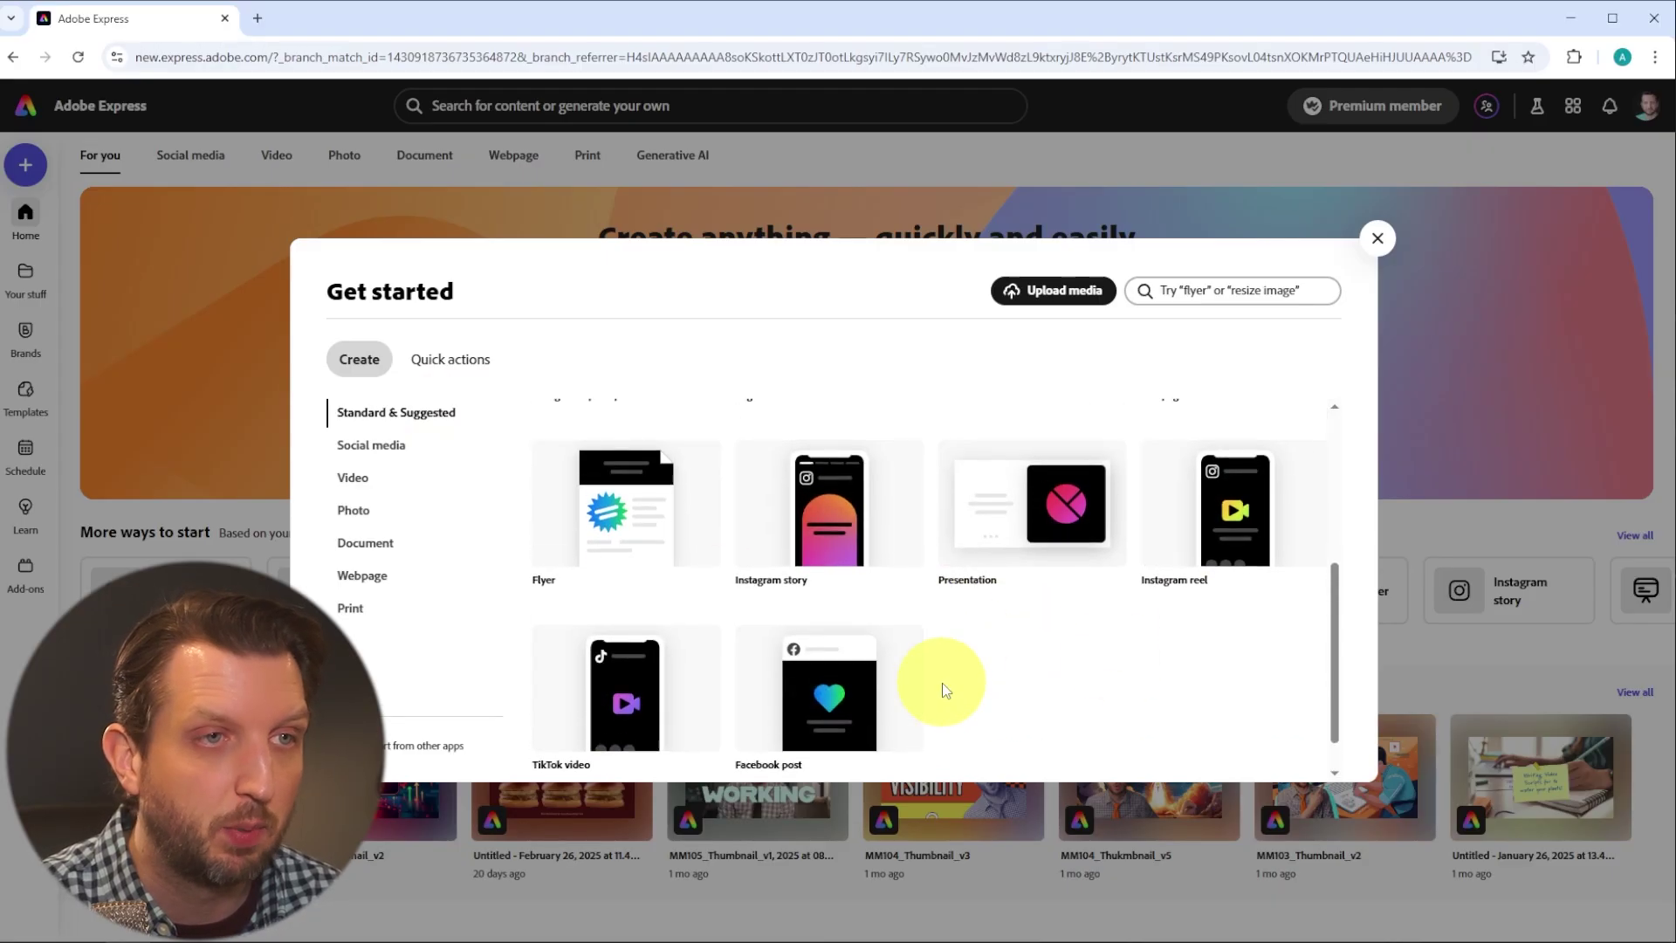
pyautogui.scroll(3, 941, 683)
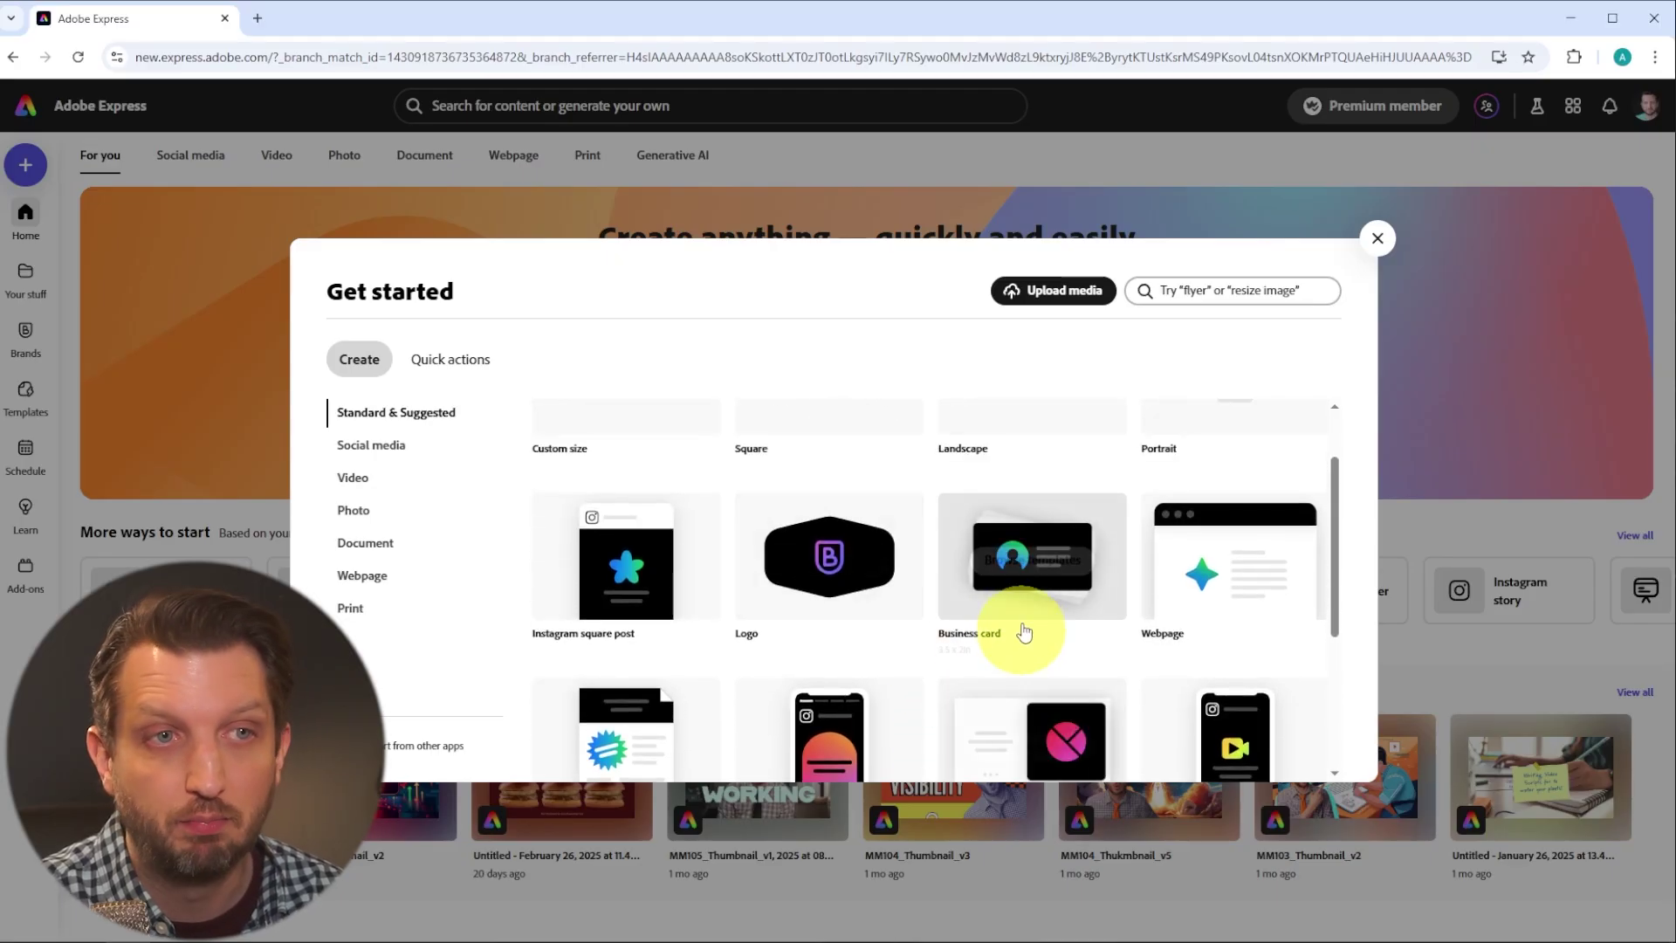
pyautogui.click(357, 448)
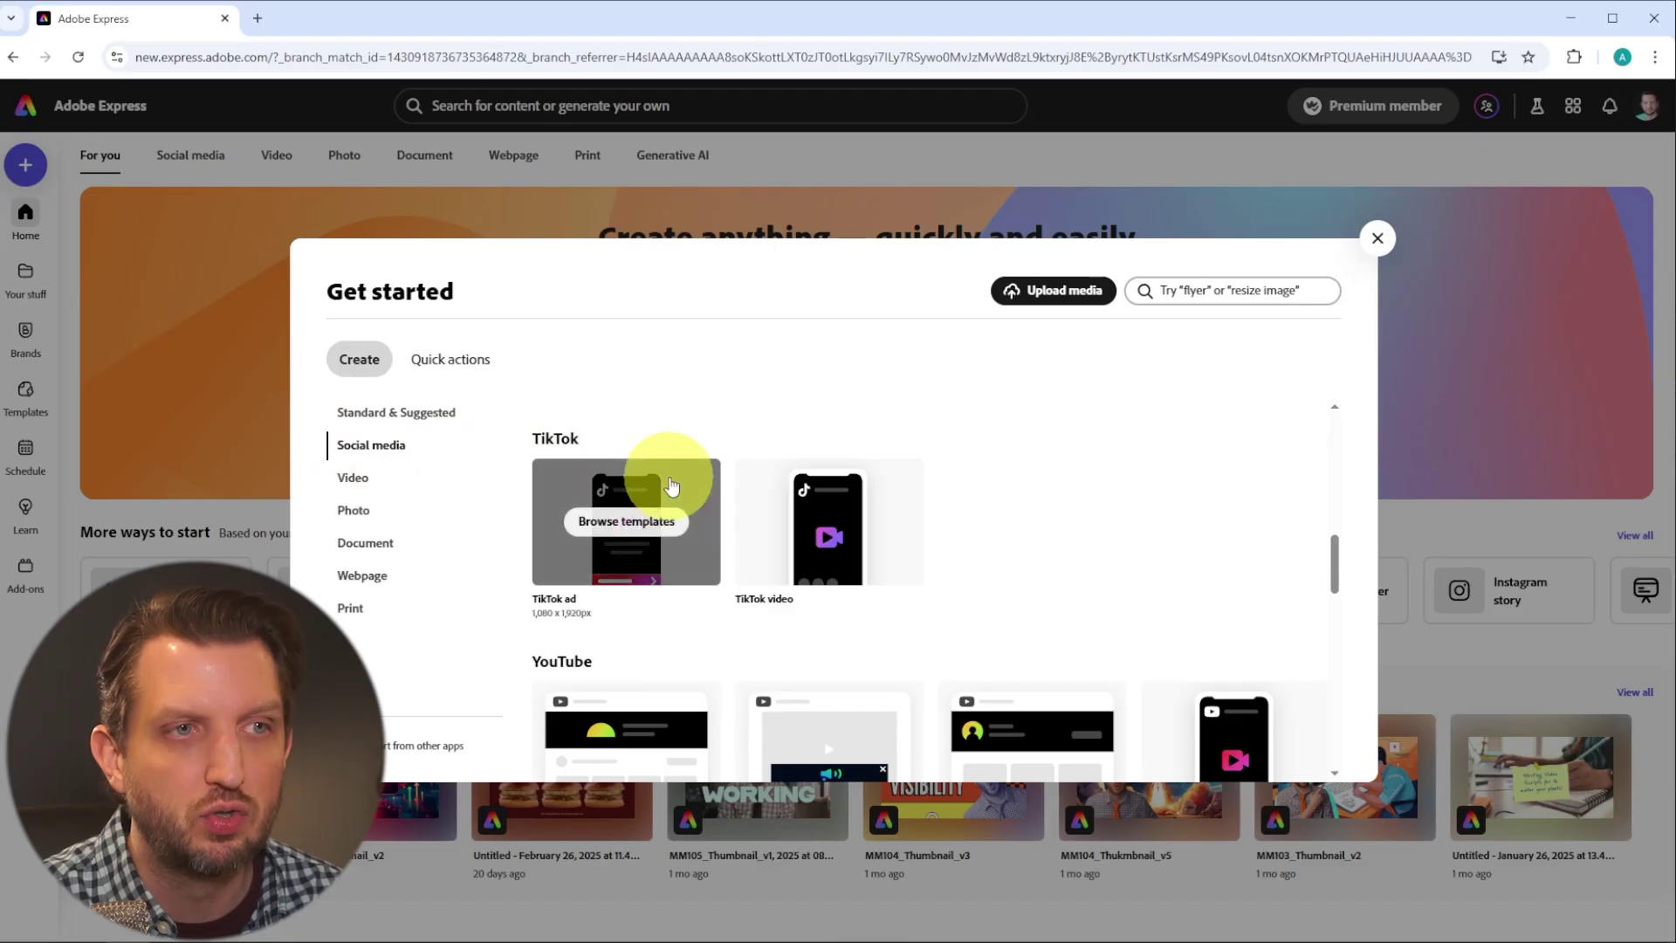
pyautogui.scroll(-1, 825, 620)
pyautogui.scroll(-3, 825, 621)
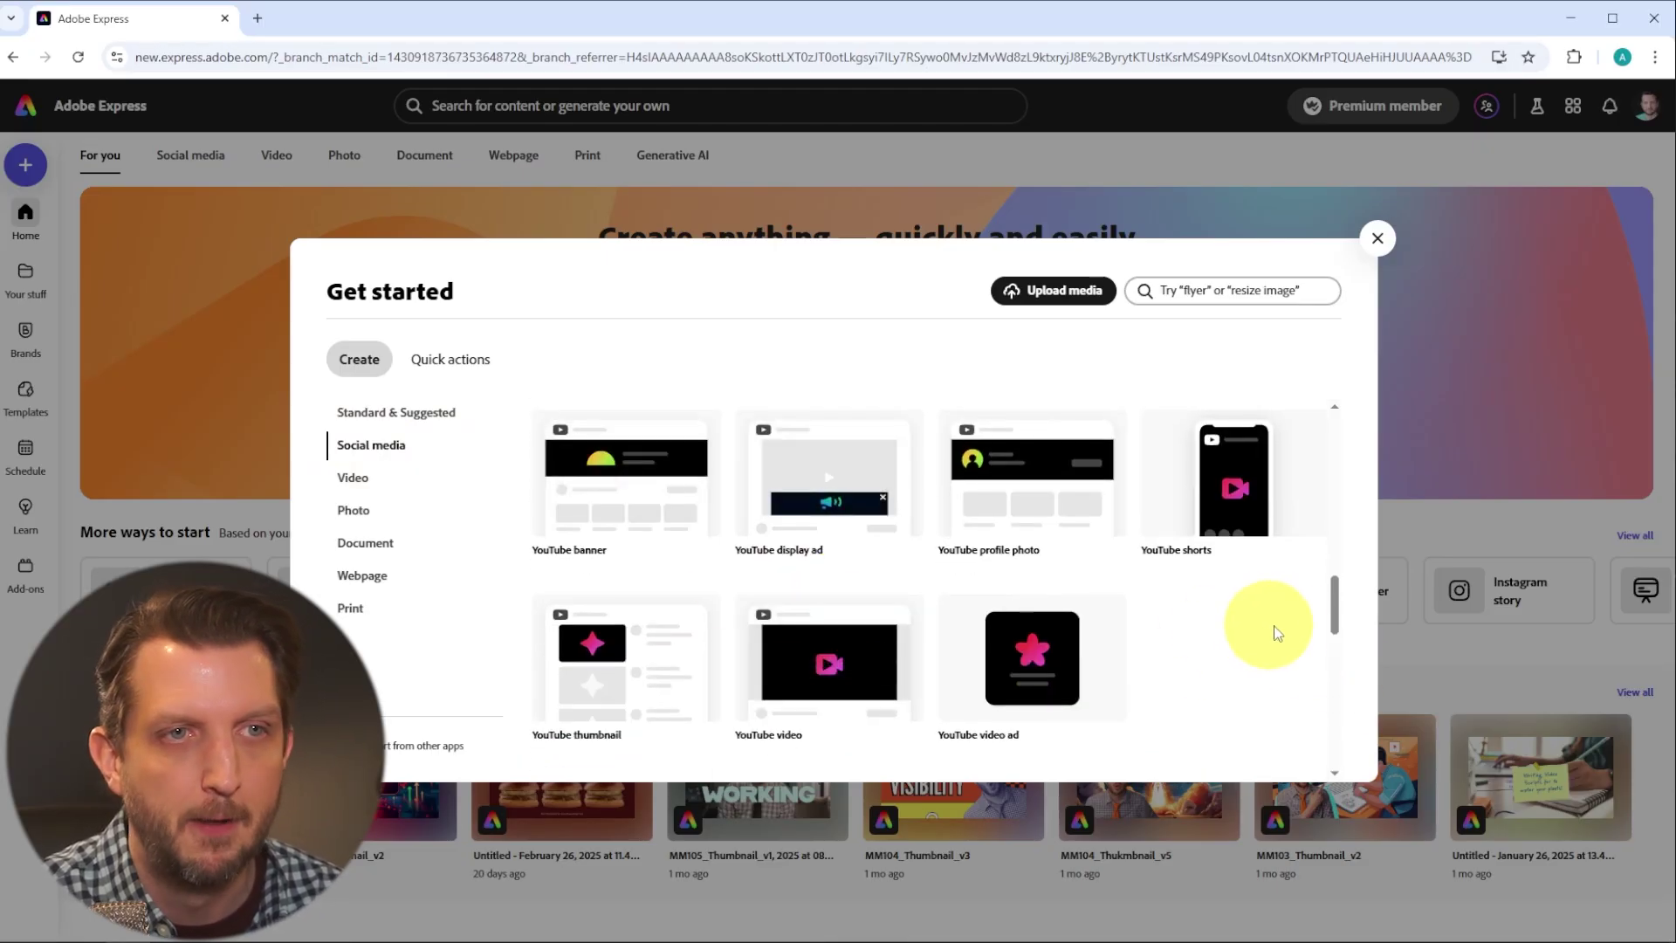
pyautogui.moveTo(1004, 633)
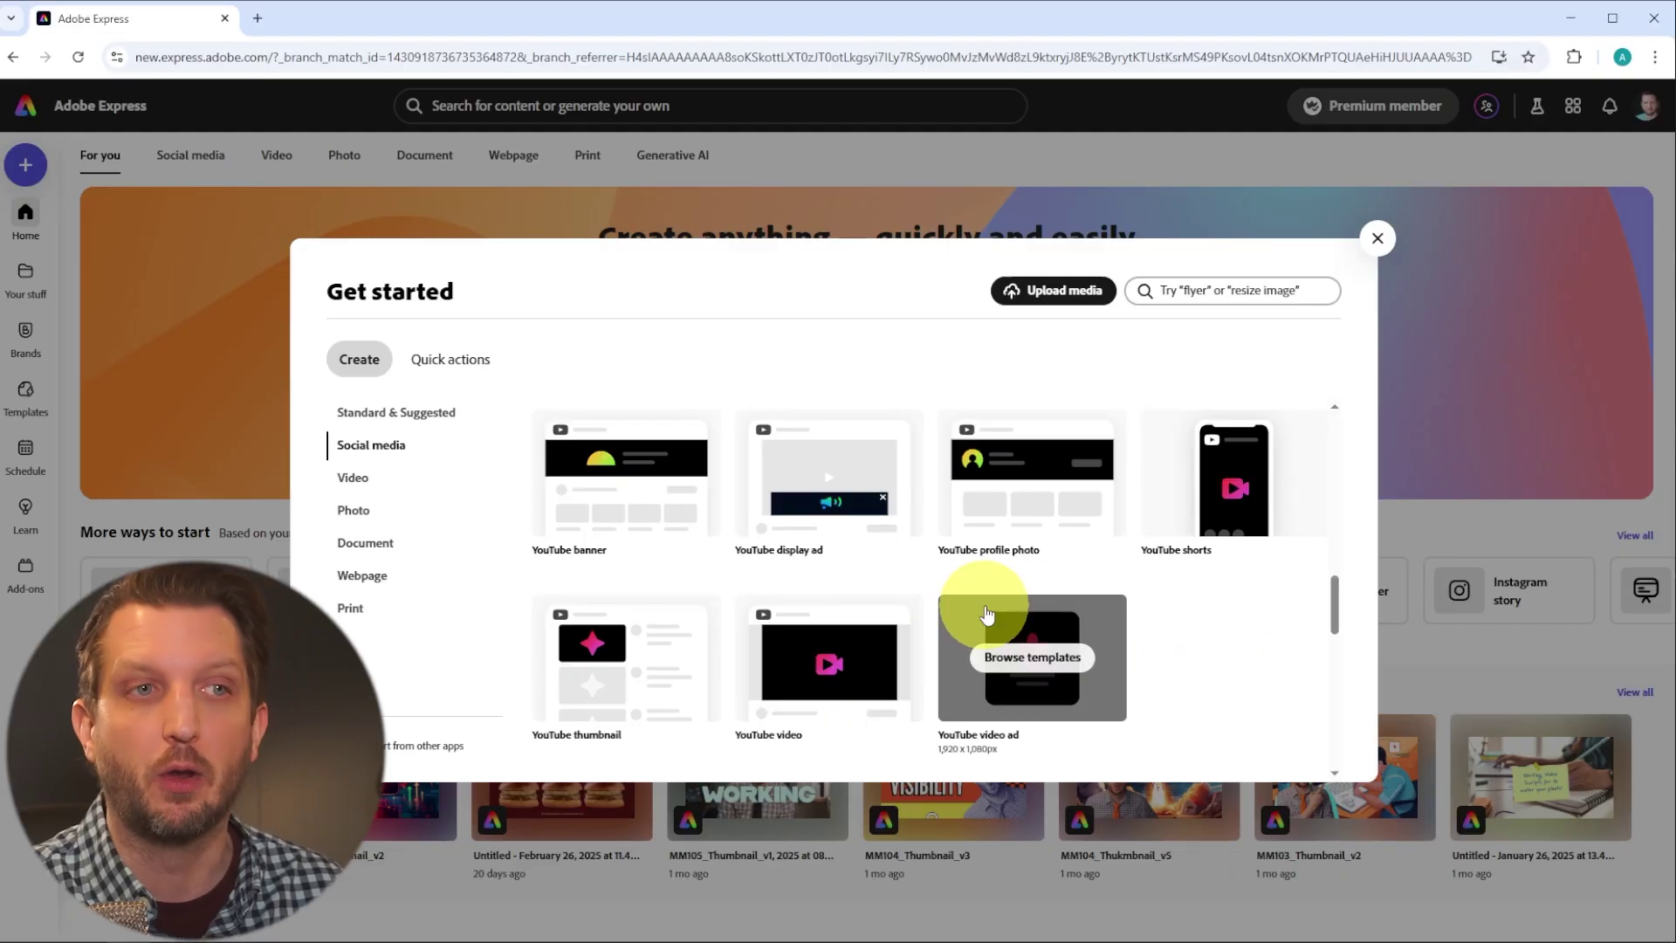
pyautogui.click(367, 487)
pyautogui.moveTo(840, 540)
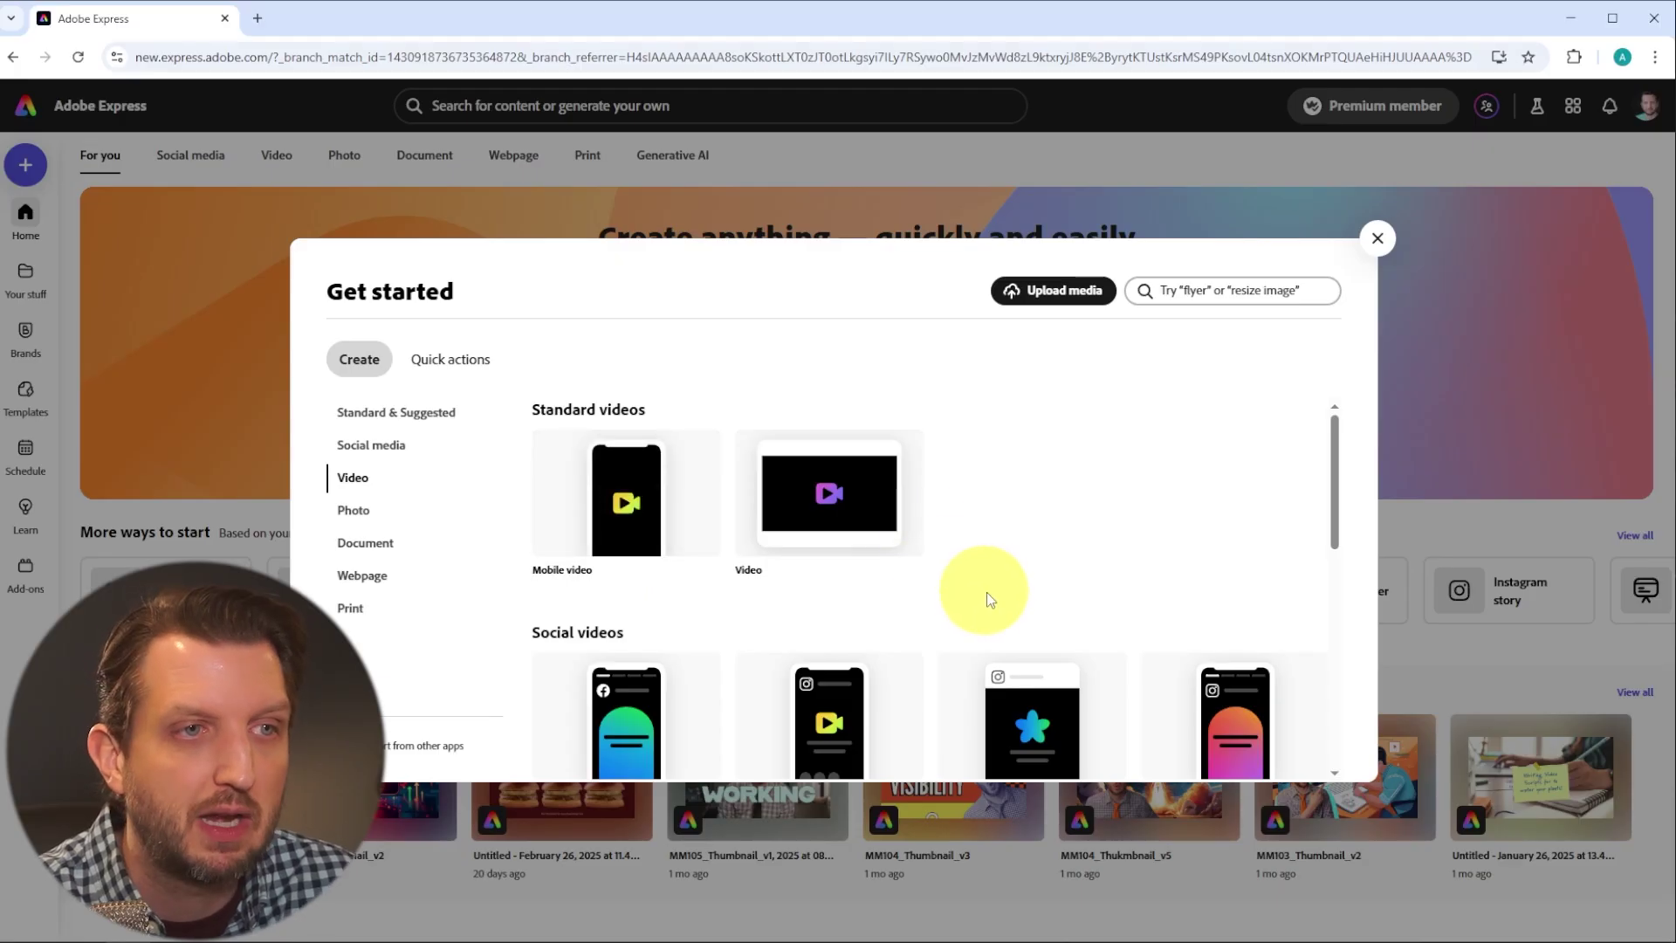
pyautogui.scroll(-3, 982, 589)
pyautogui.click(354, 510)
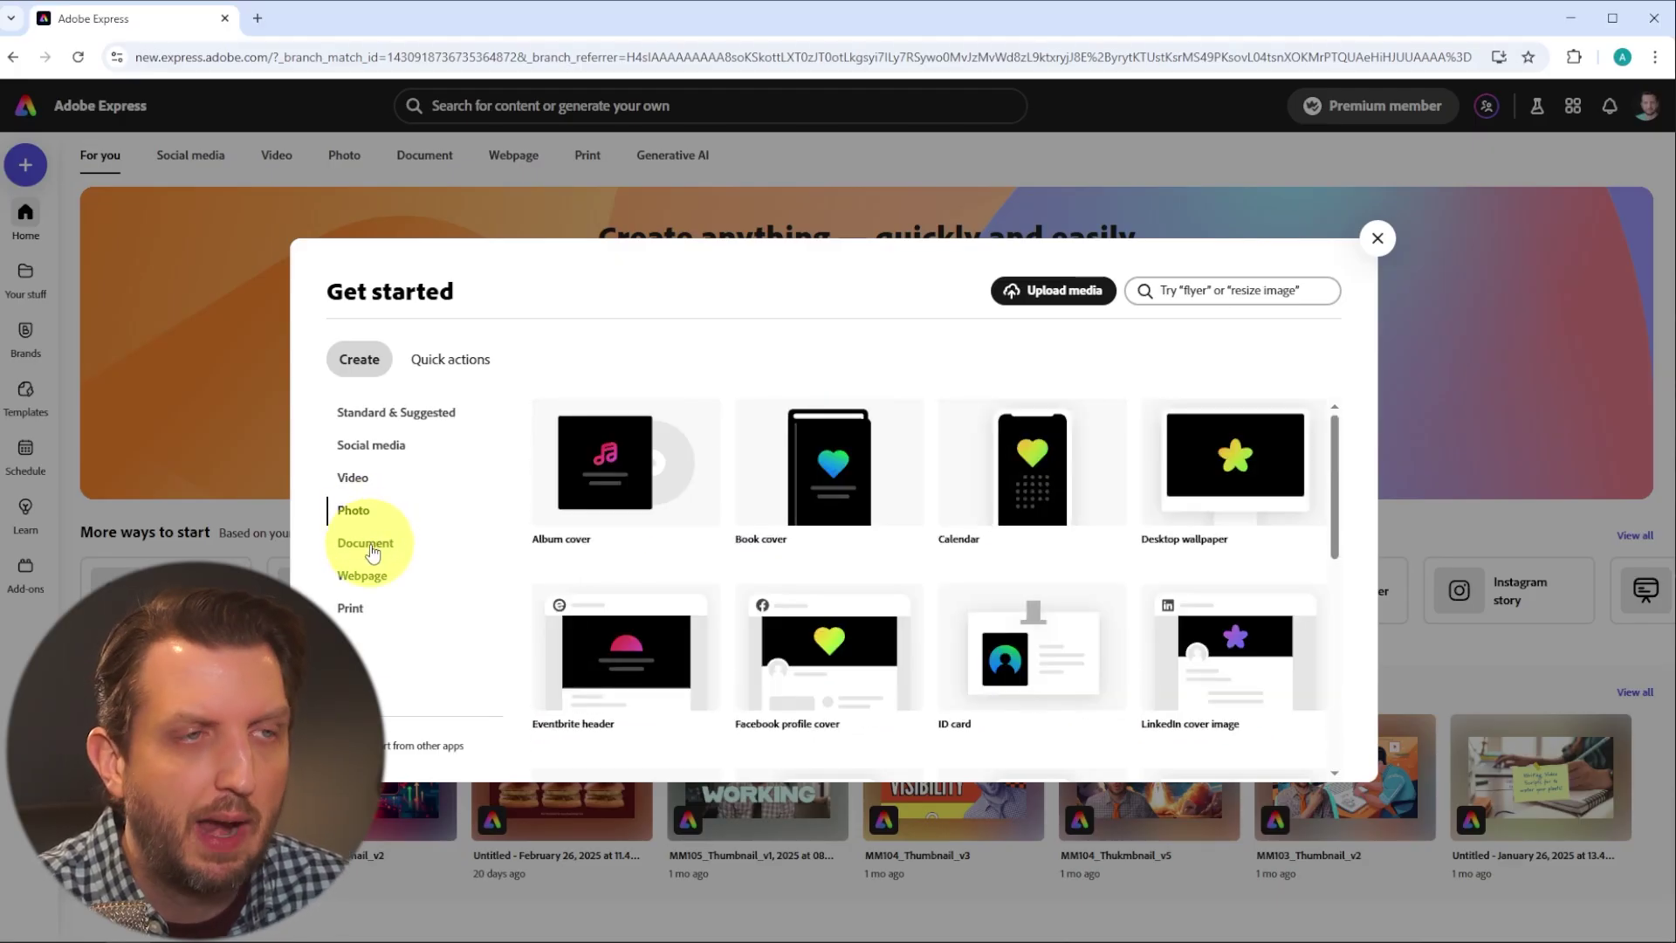
pyautogui.click(366, 543)
pyautogui.click(362, 576)
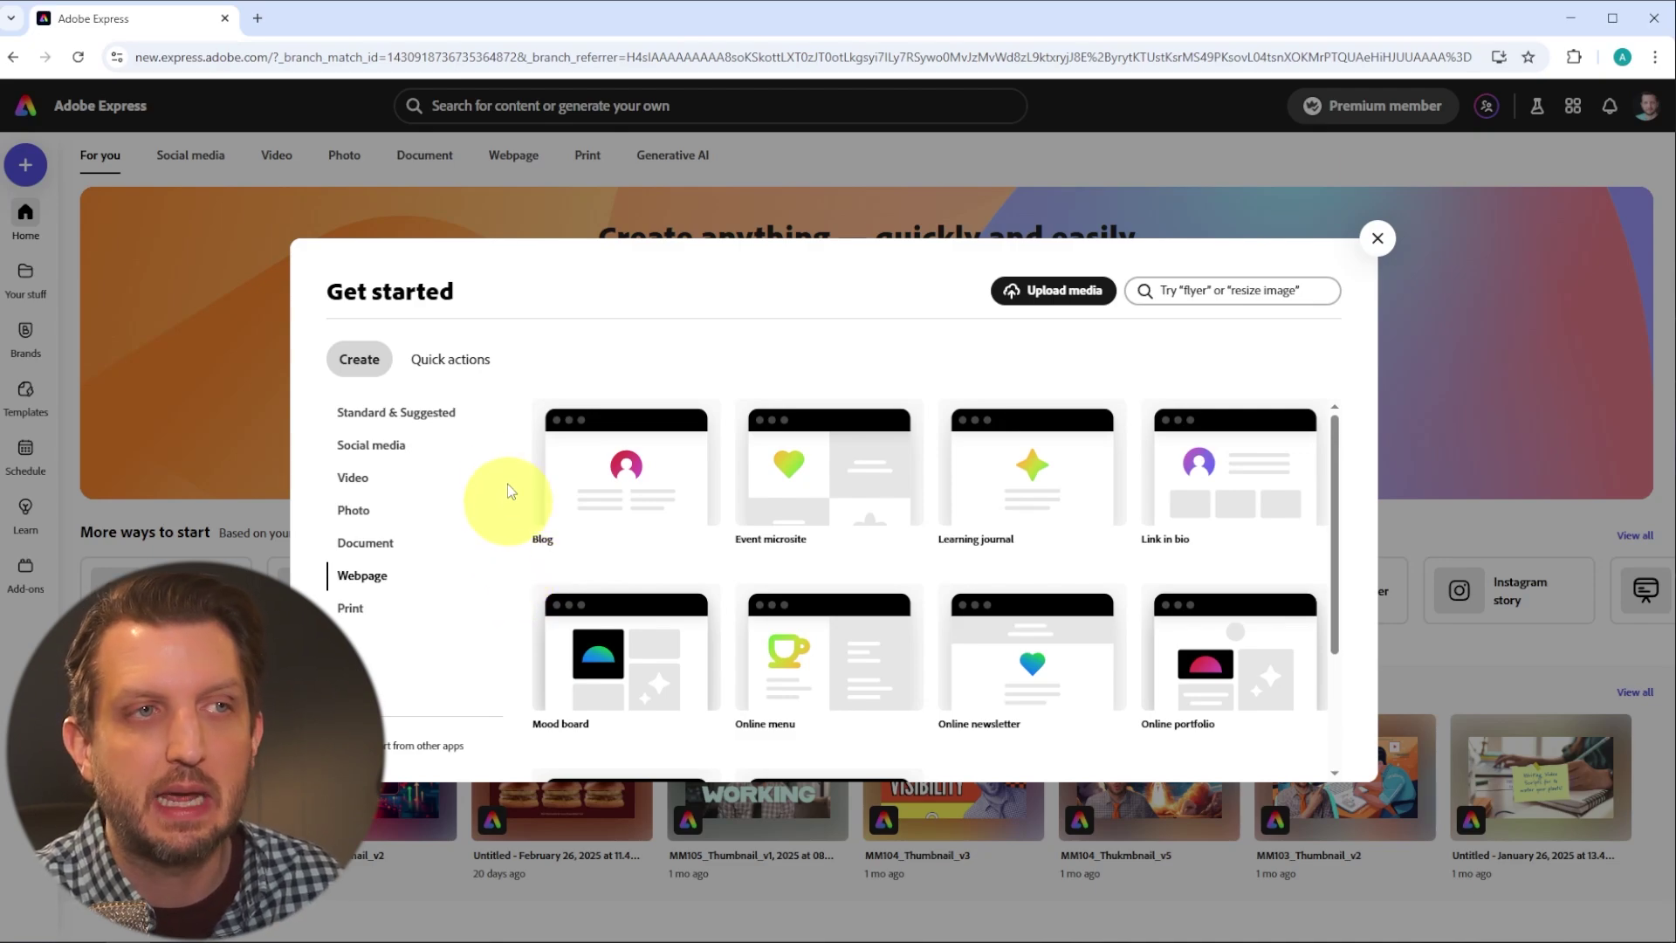
# - Start a new 1080 × 1080 Instagram carousel from the Social media formats
pyautogui.moveTo(542, 449)
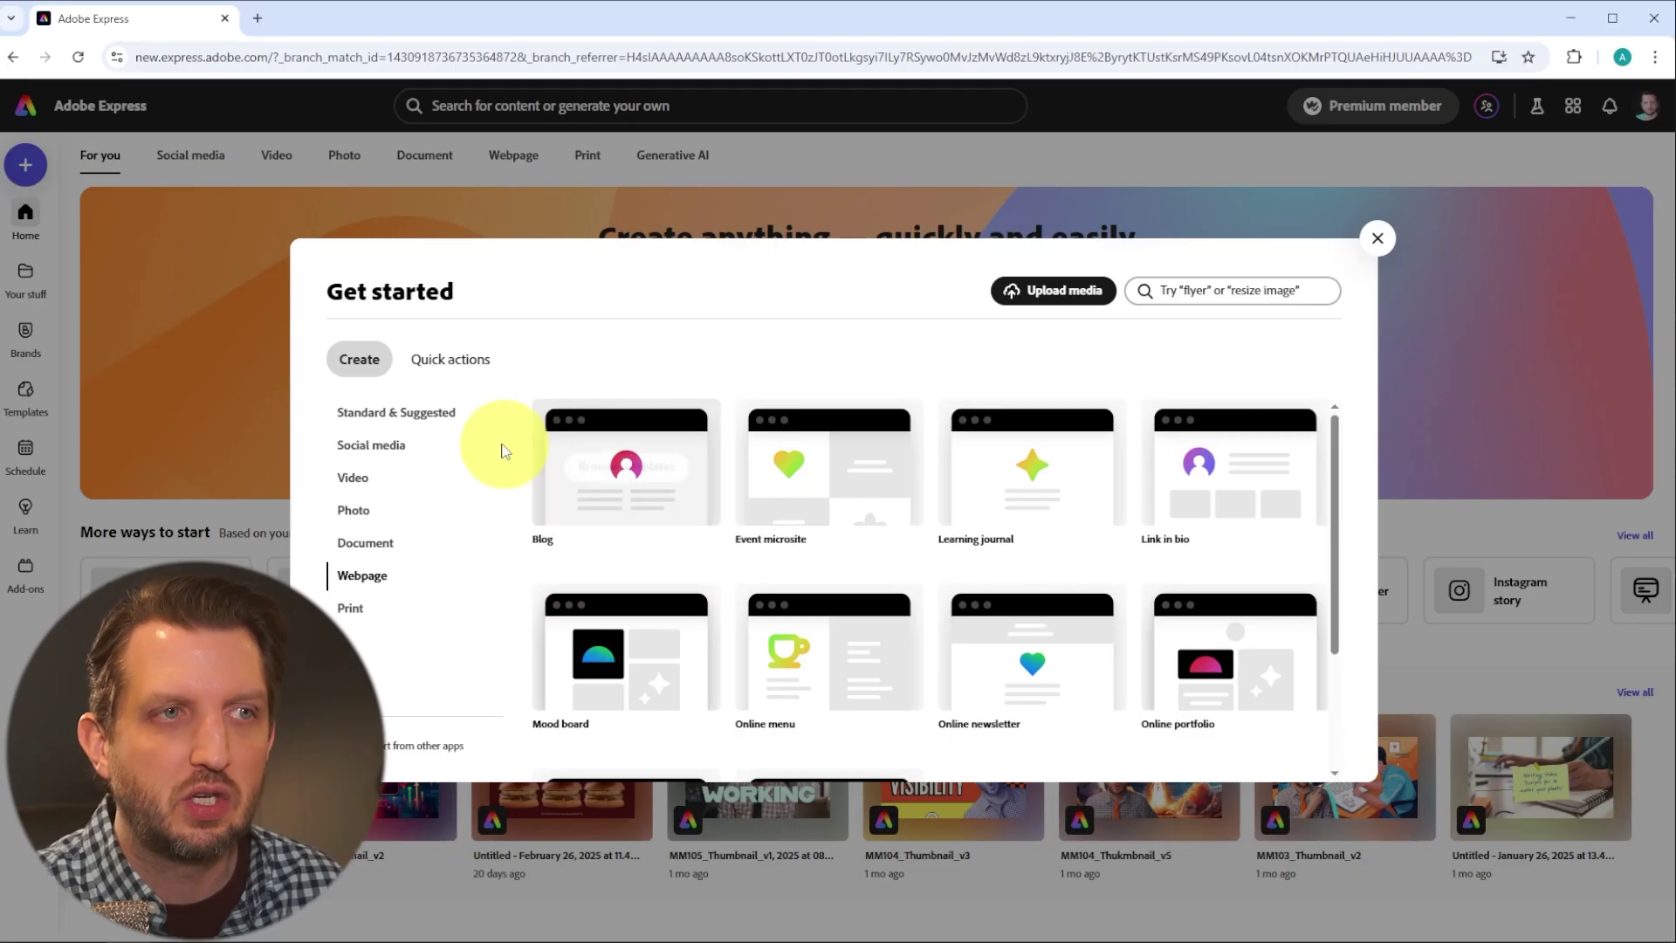
pyautogui.click(391, 445)
pyautogui.moveTo(711, 527)
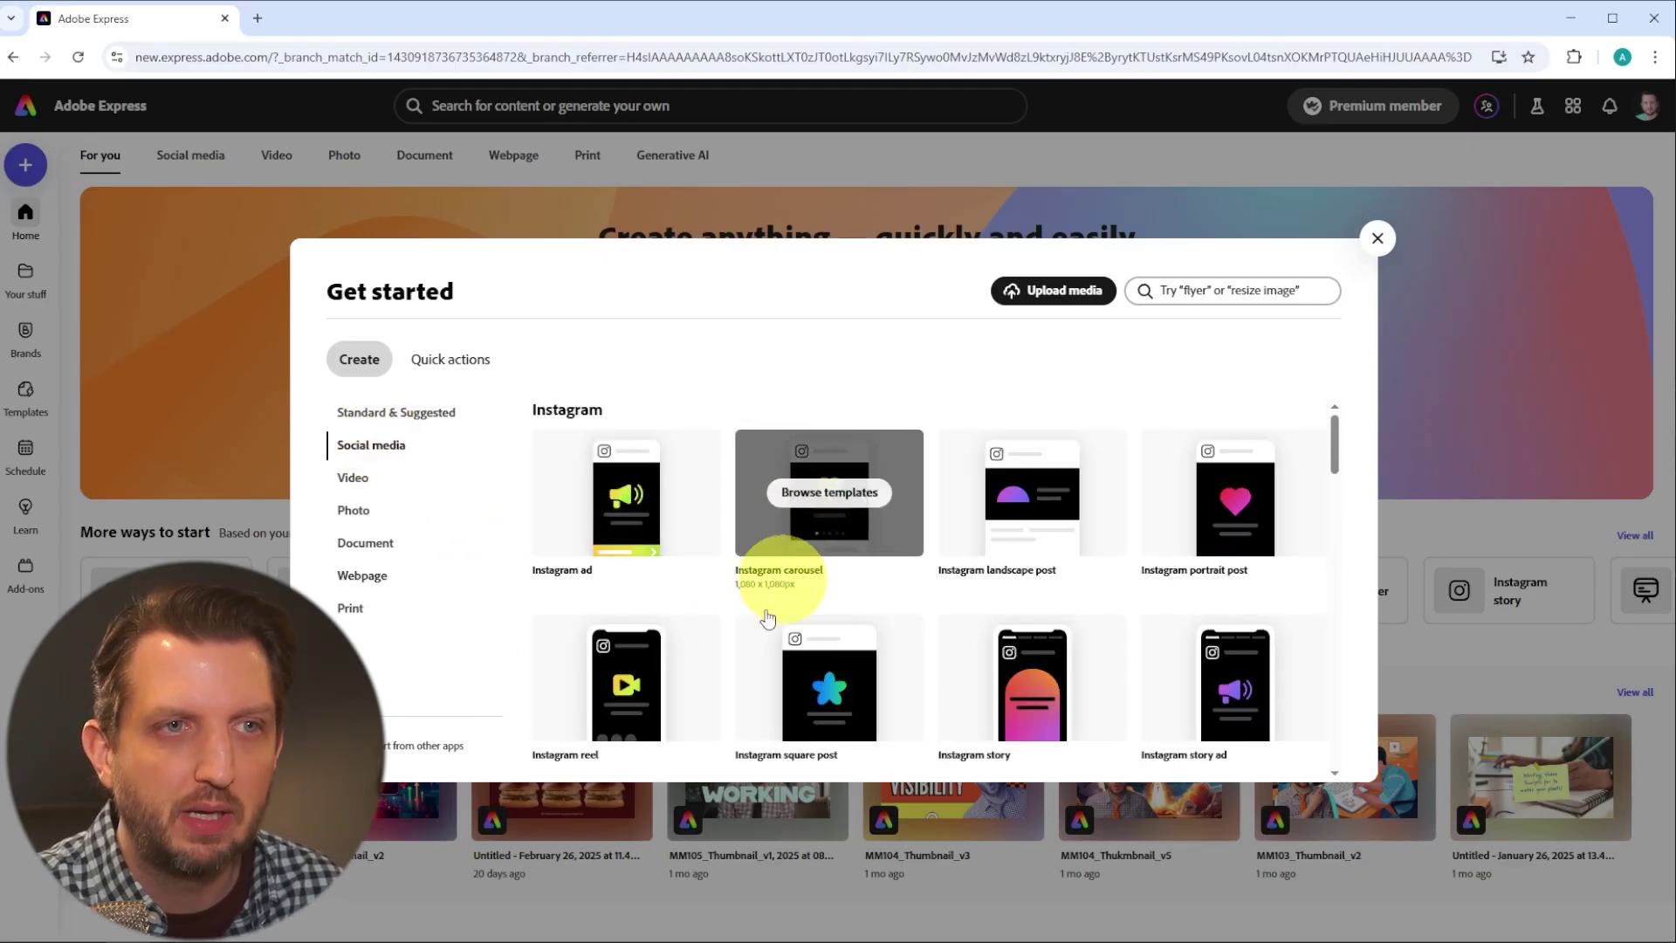
pyautogui.moveTo(825, 548)
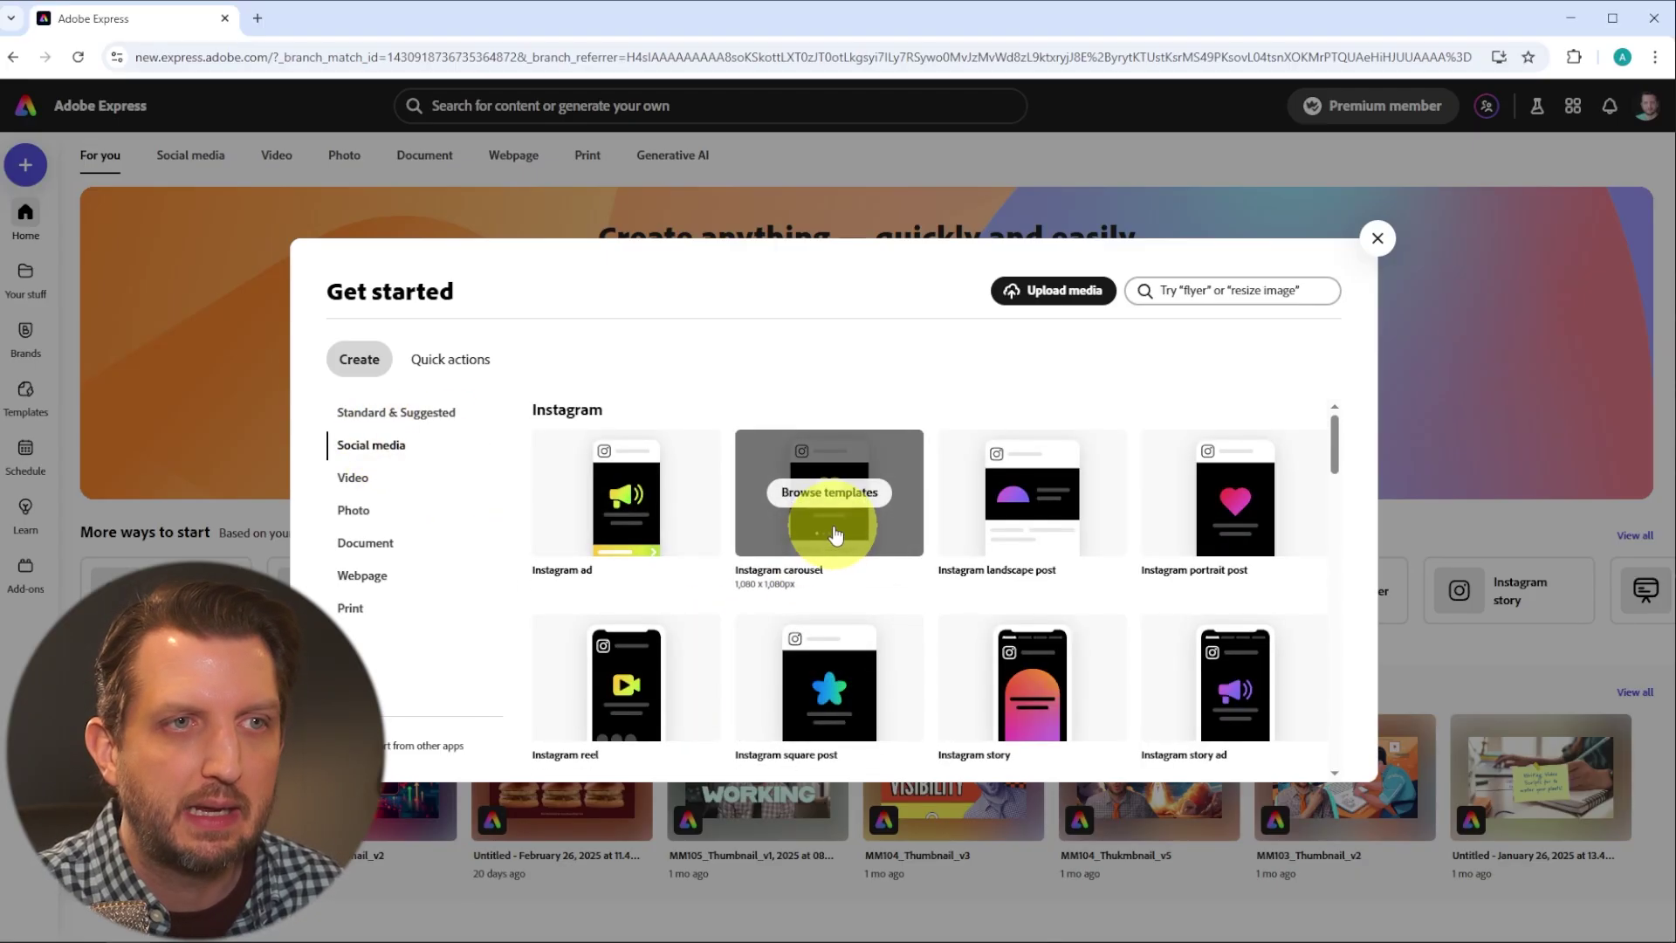
pyautogui.click(845, 495)
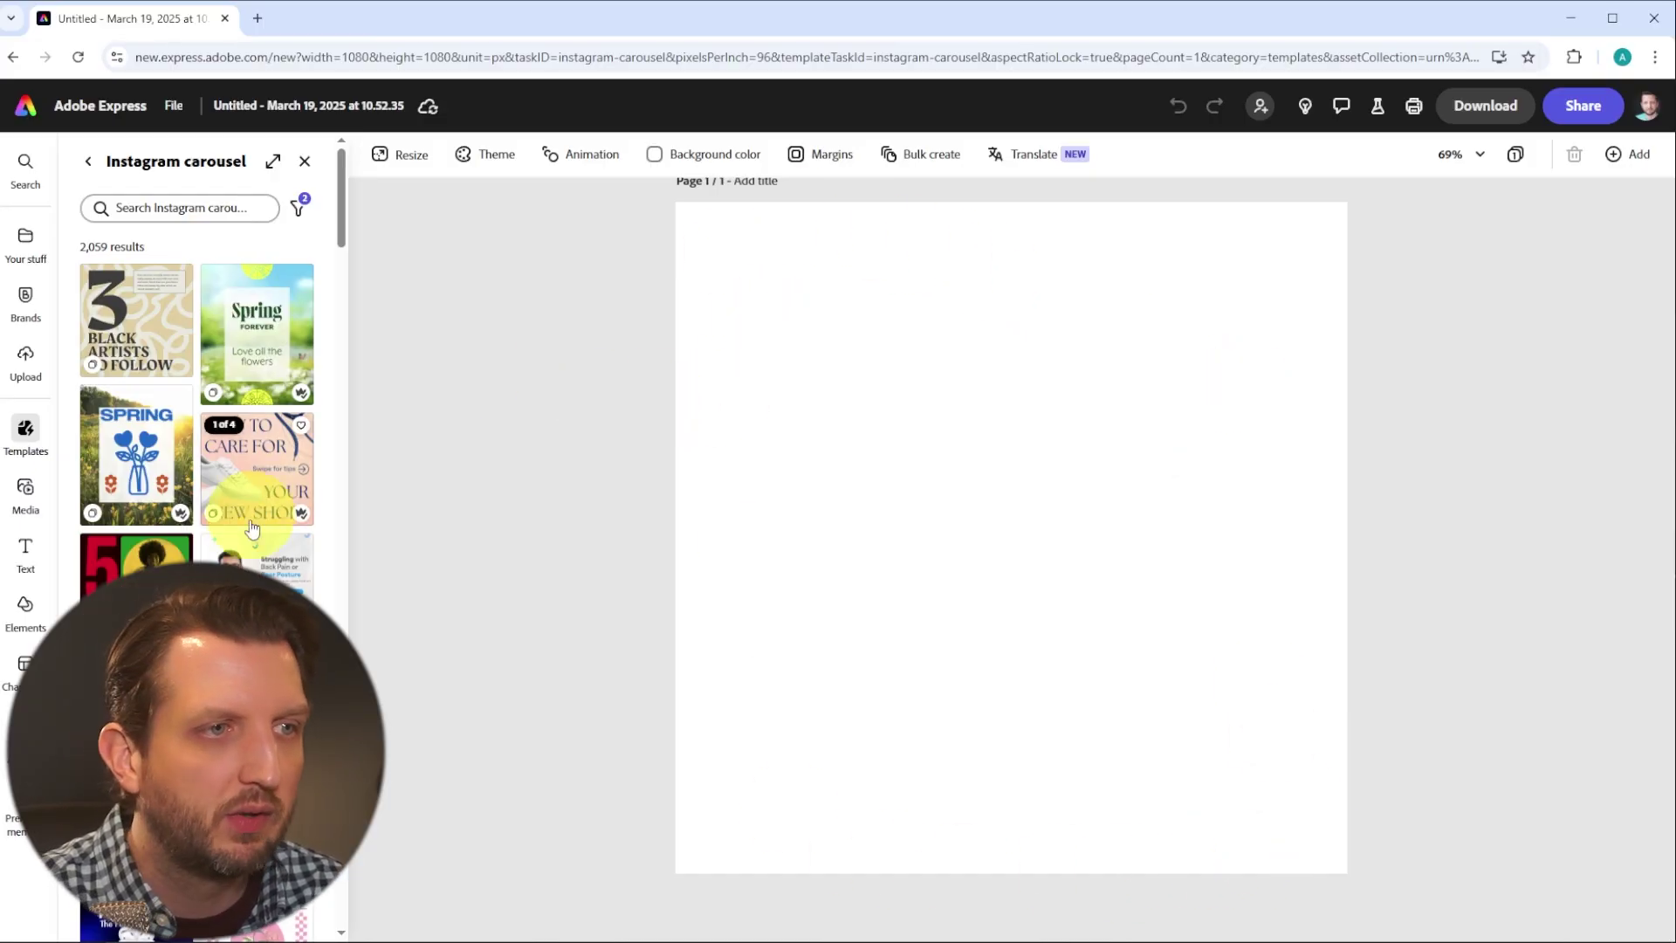
# - Apply the Corner Eatery template found by searching 'Fun food', then return home
pyautogui.scroll(-5, 252, 527)
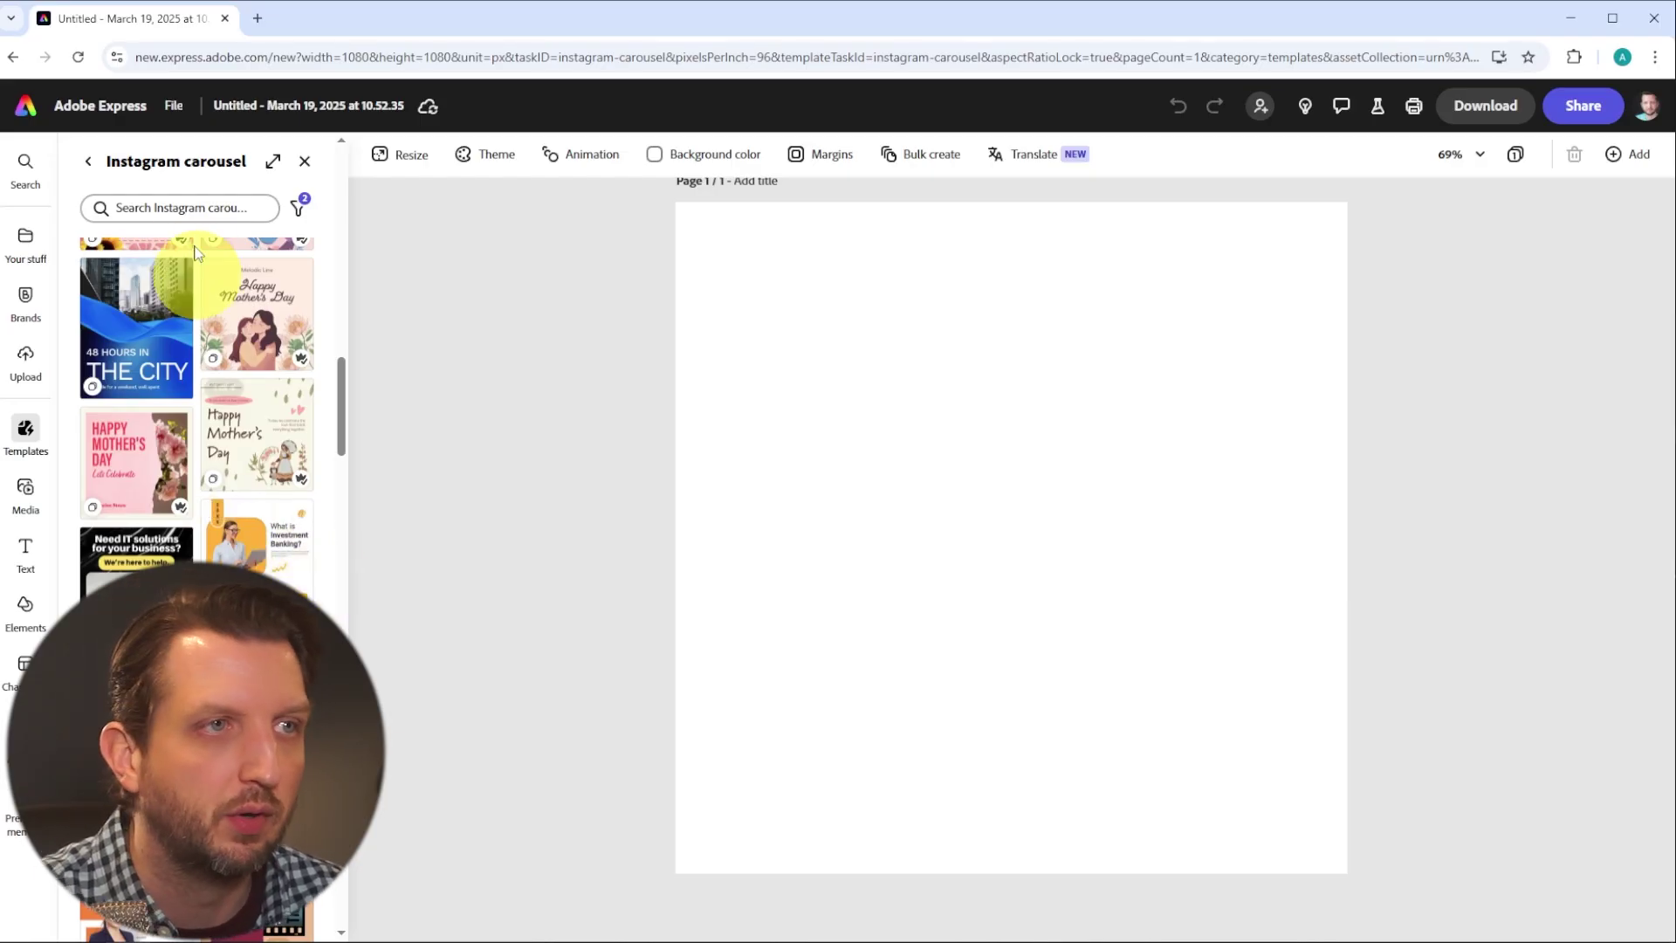
pyautogui.click(183, 208)
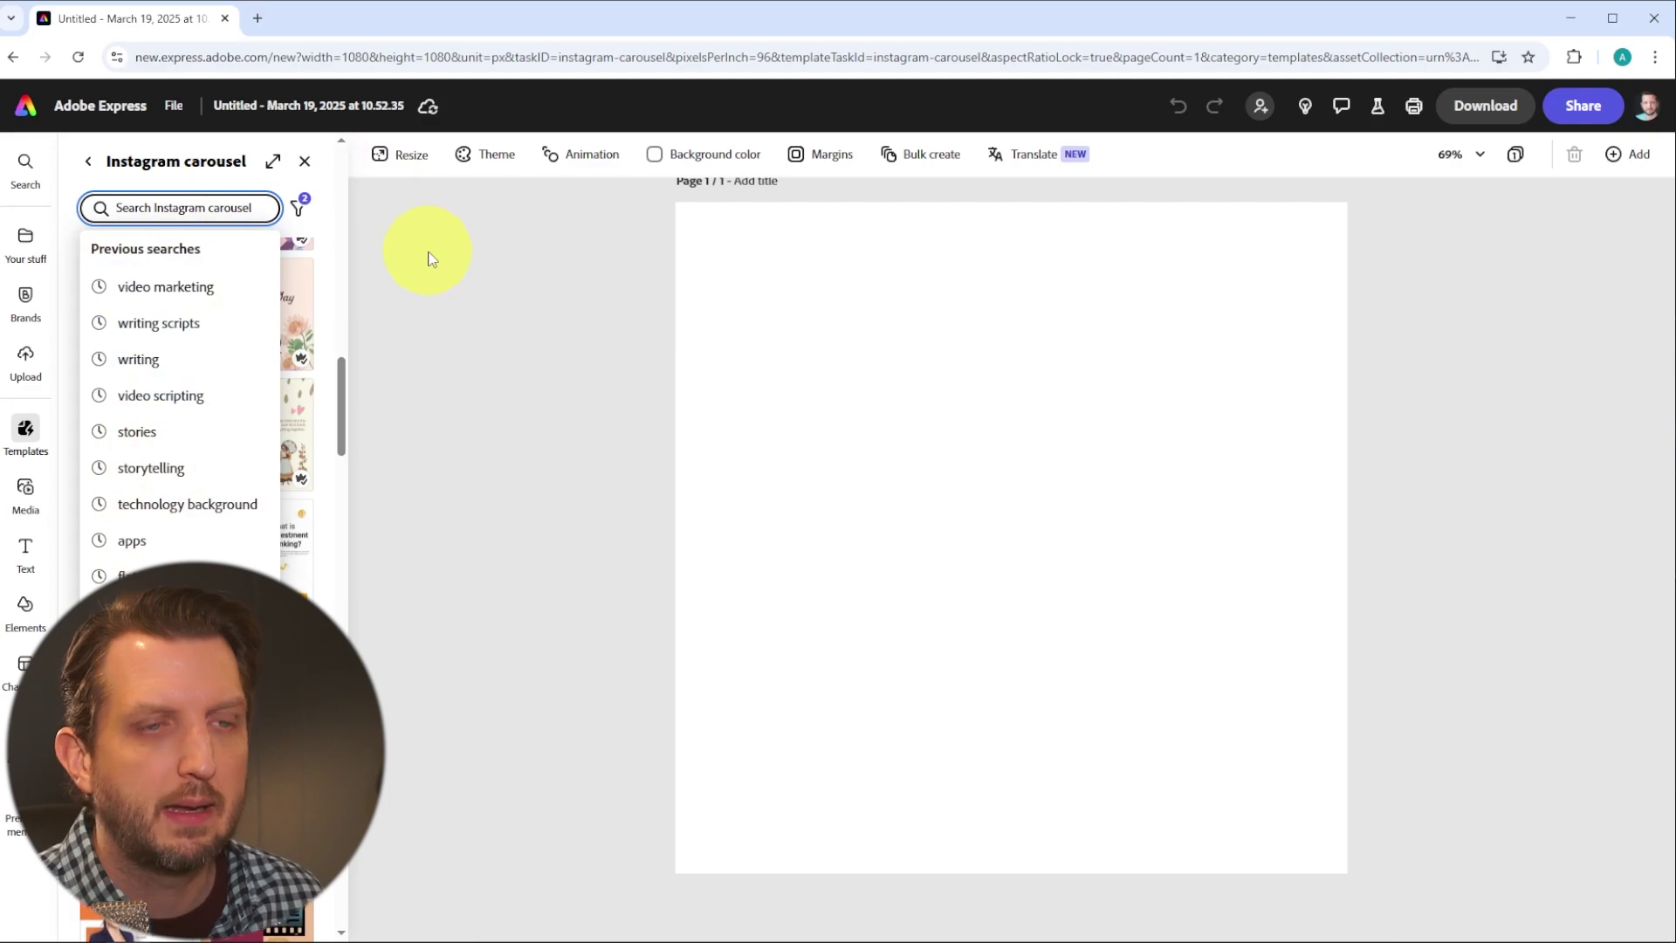
pyautogui.write('Fun food')
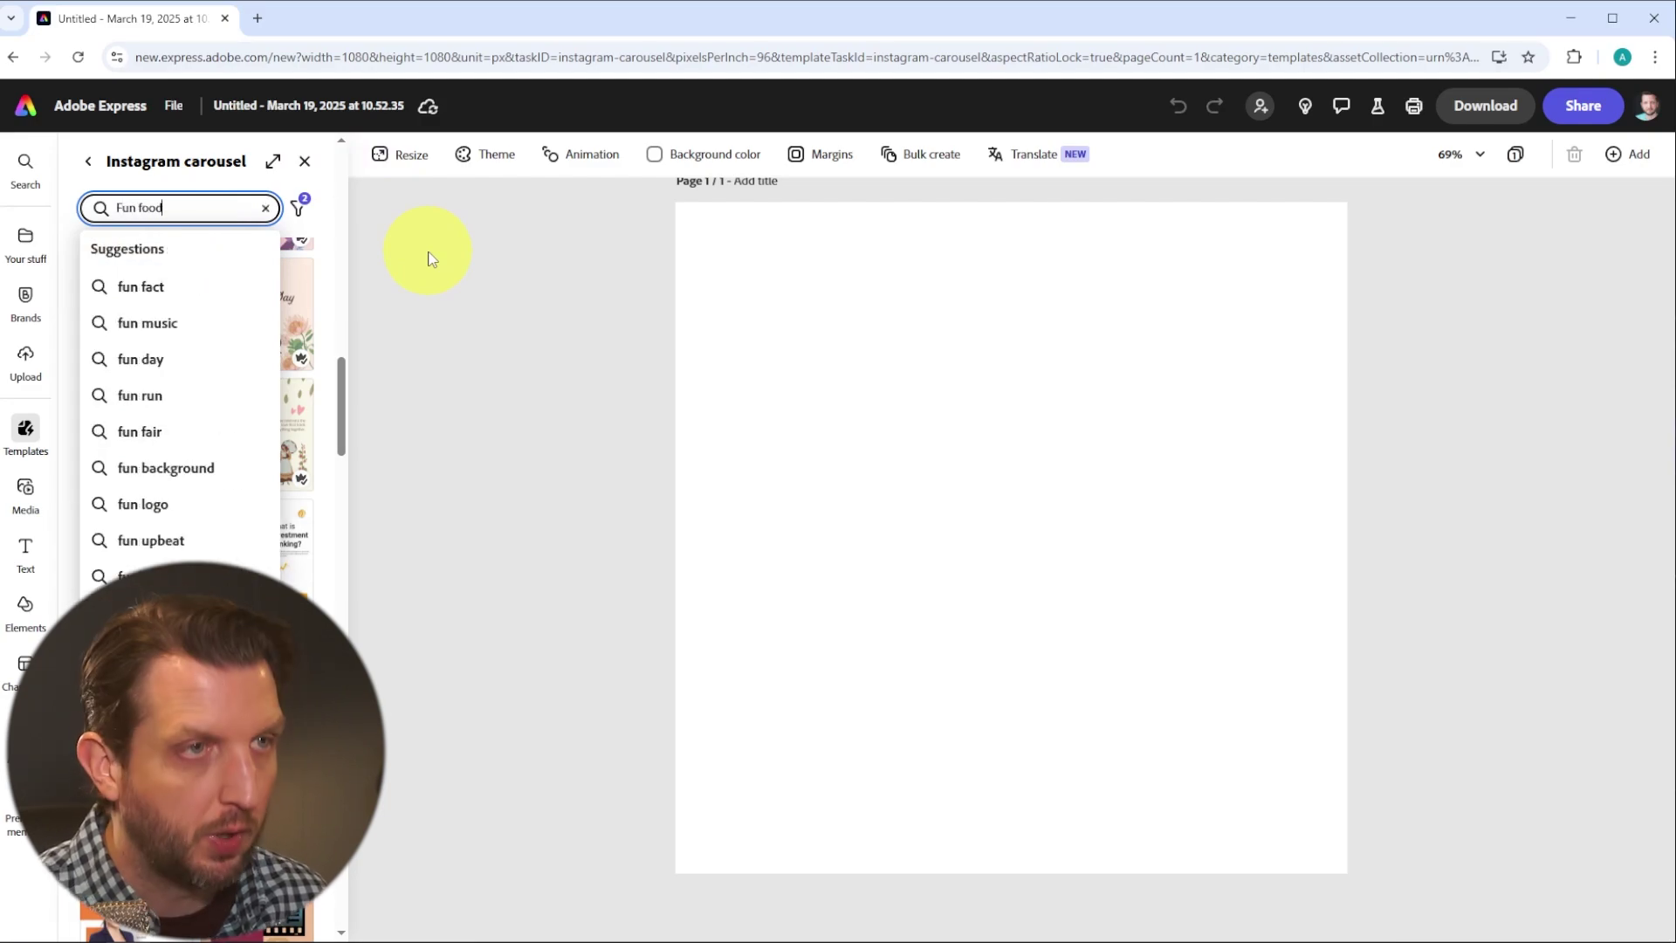
pyautogui.press('Return')
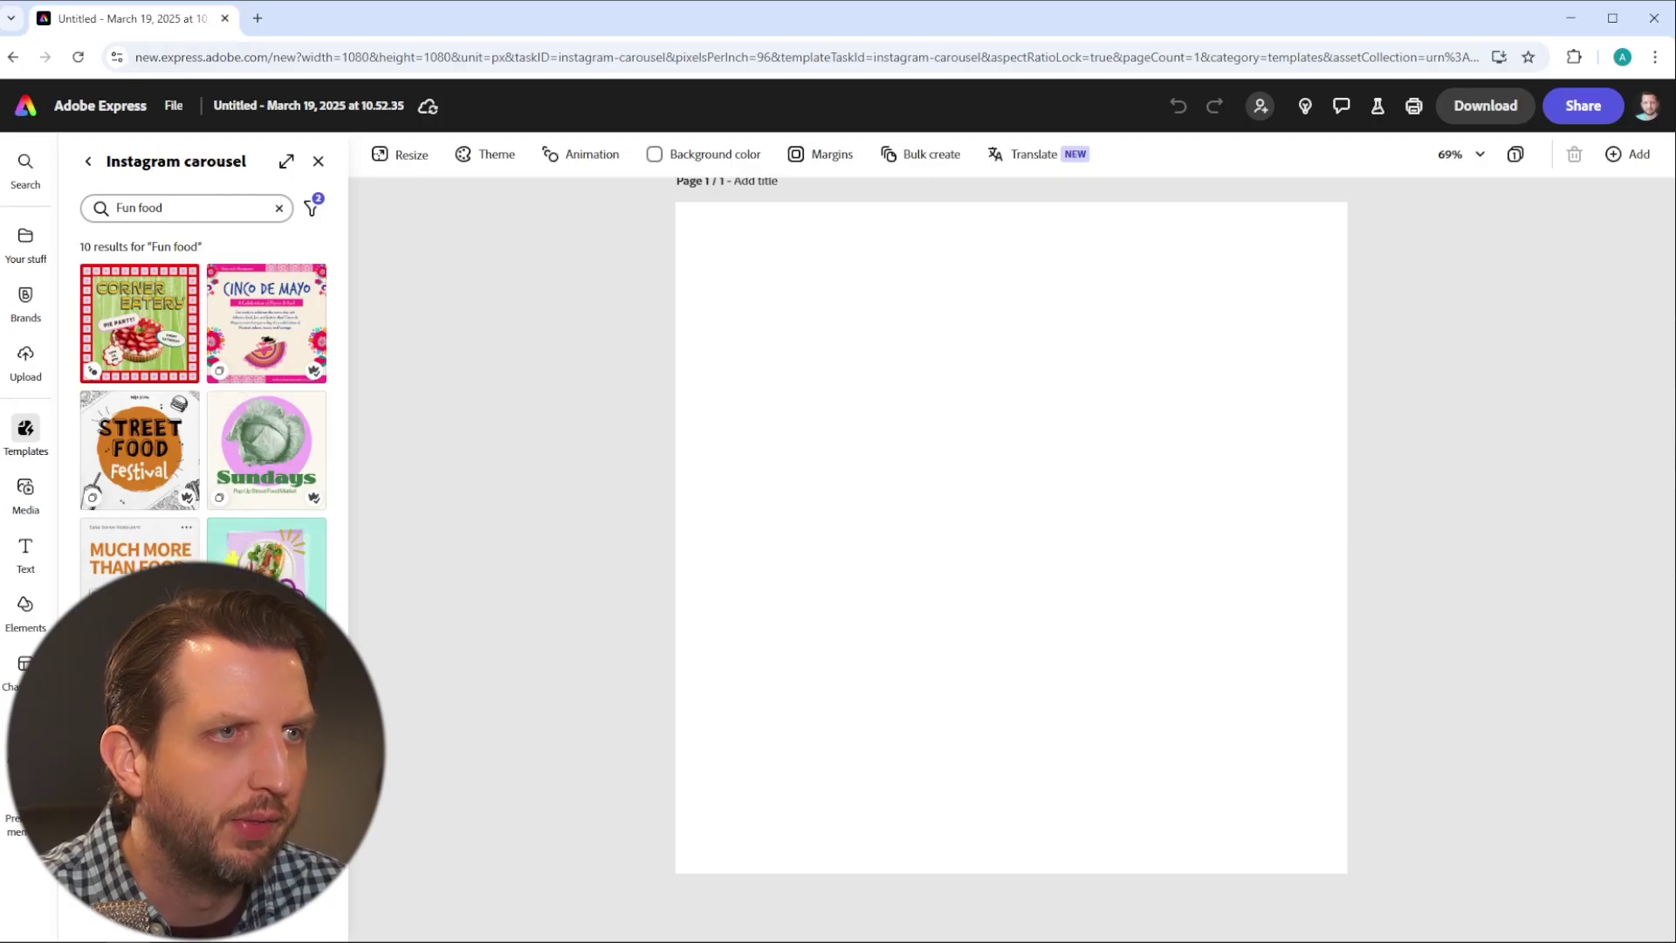
pyautogui.click(136, 332)
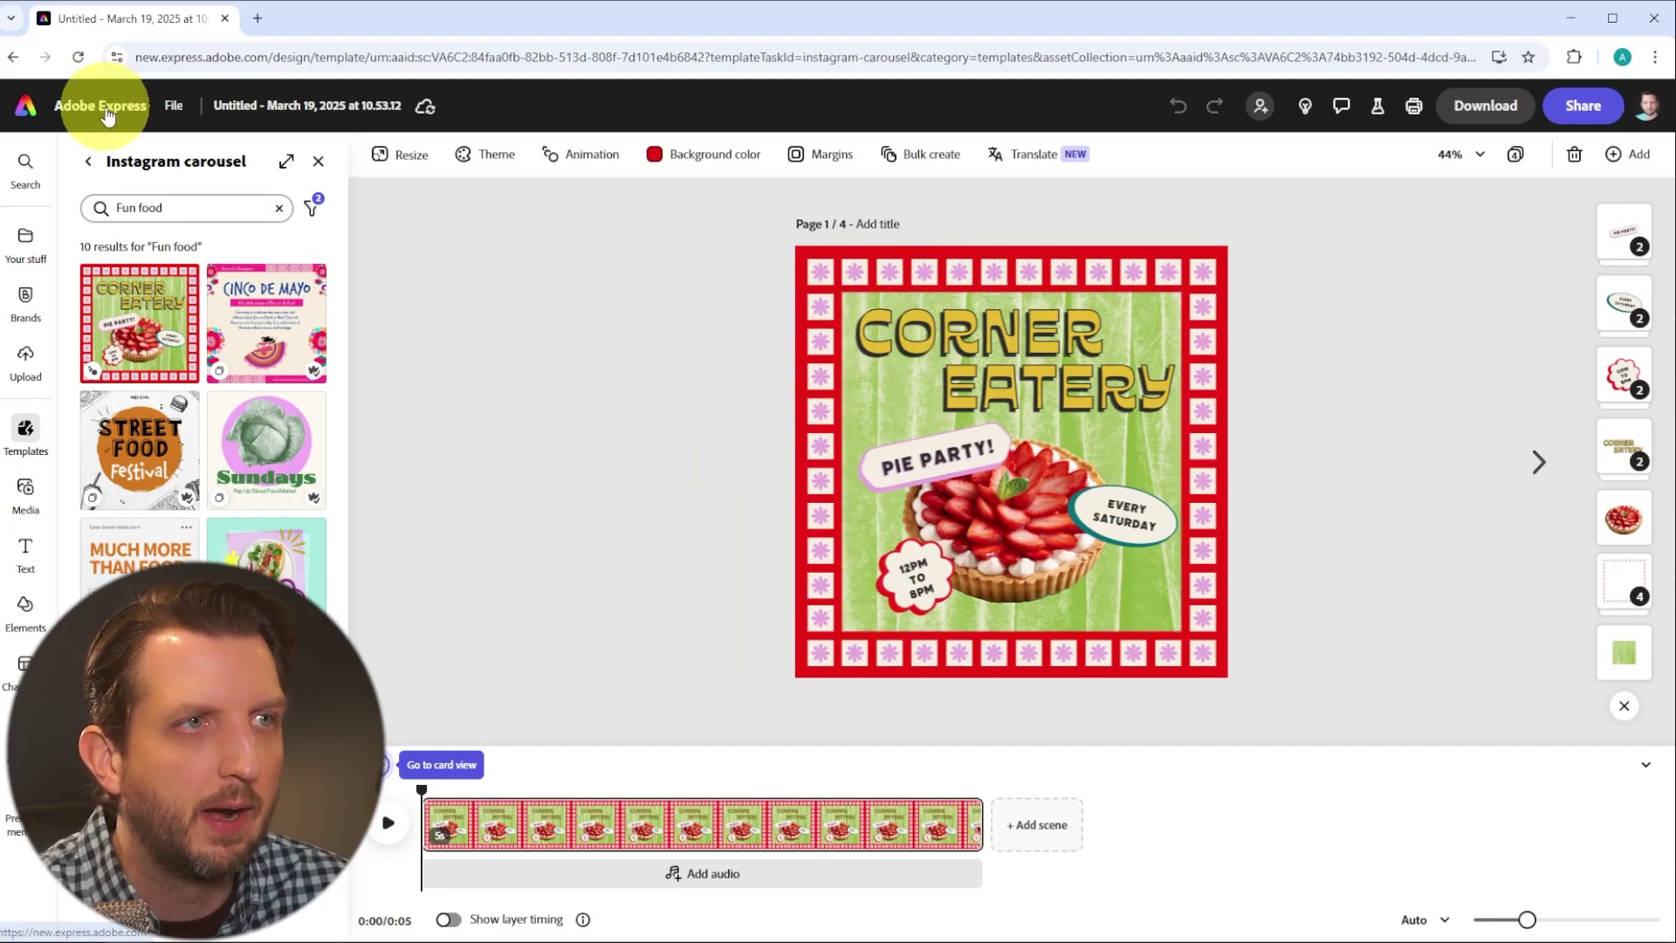
pyautogui.click(104, 109)
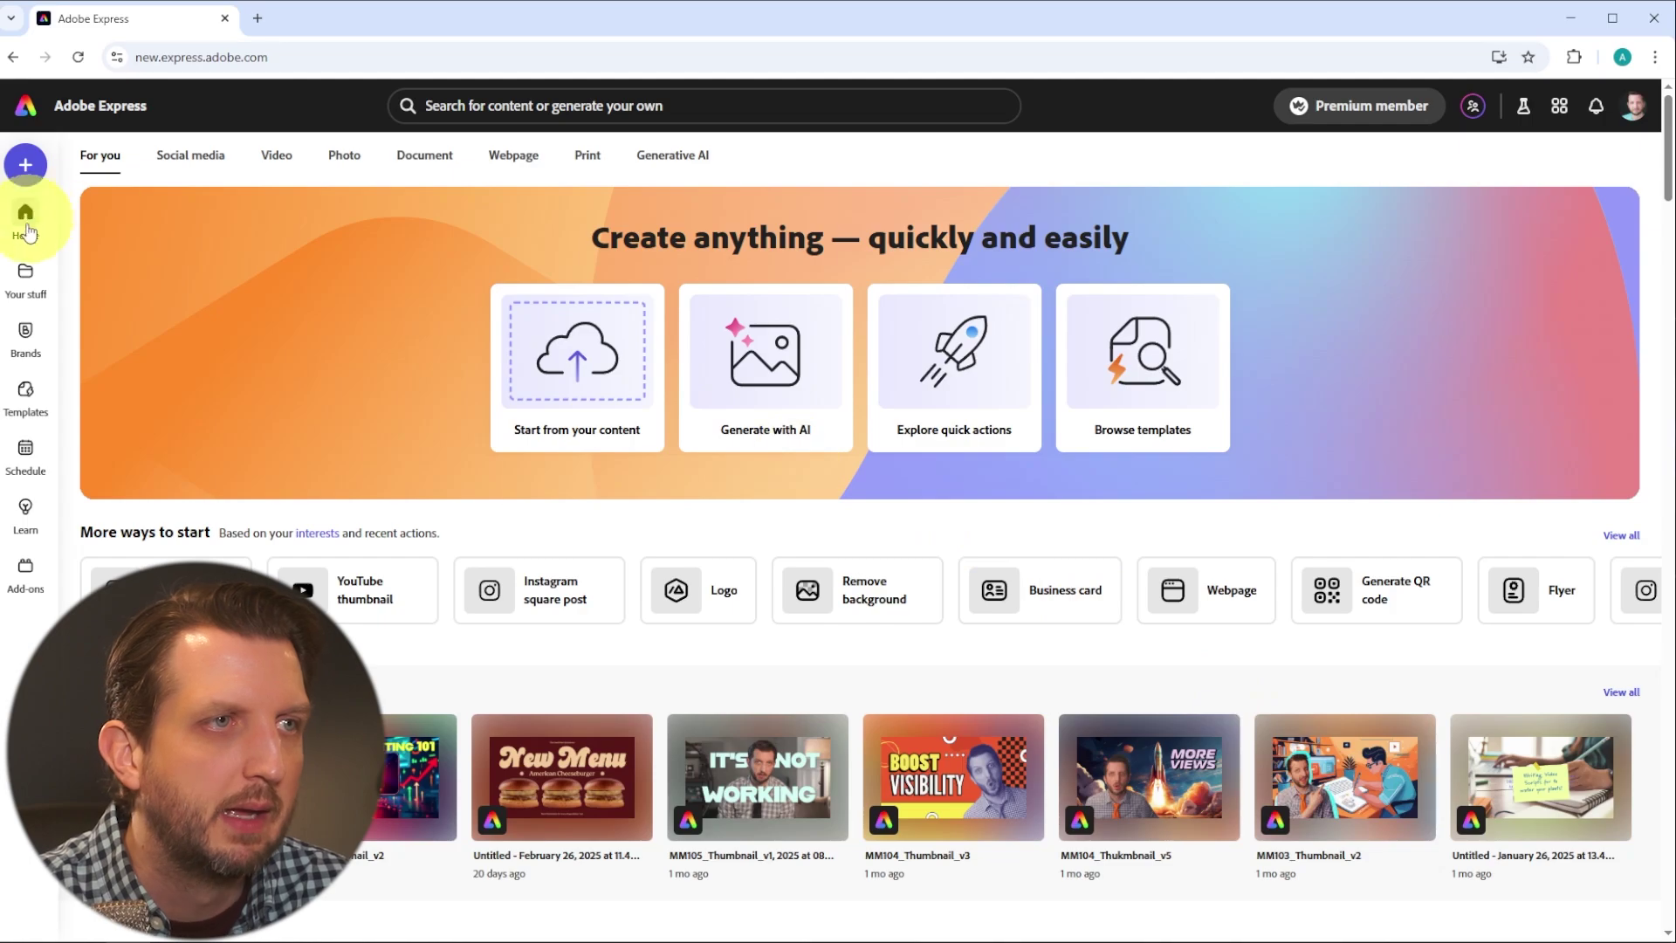
# - Look through Your stuff, the Uploads folder and the March 2025 content schedule, then return home
pyautogui.click(25, 275)
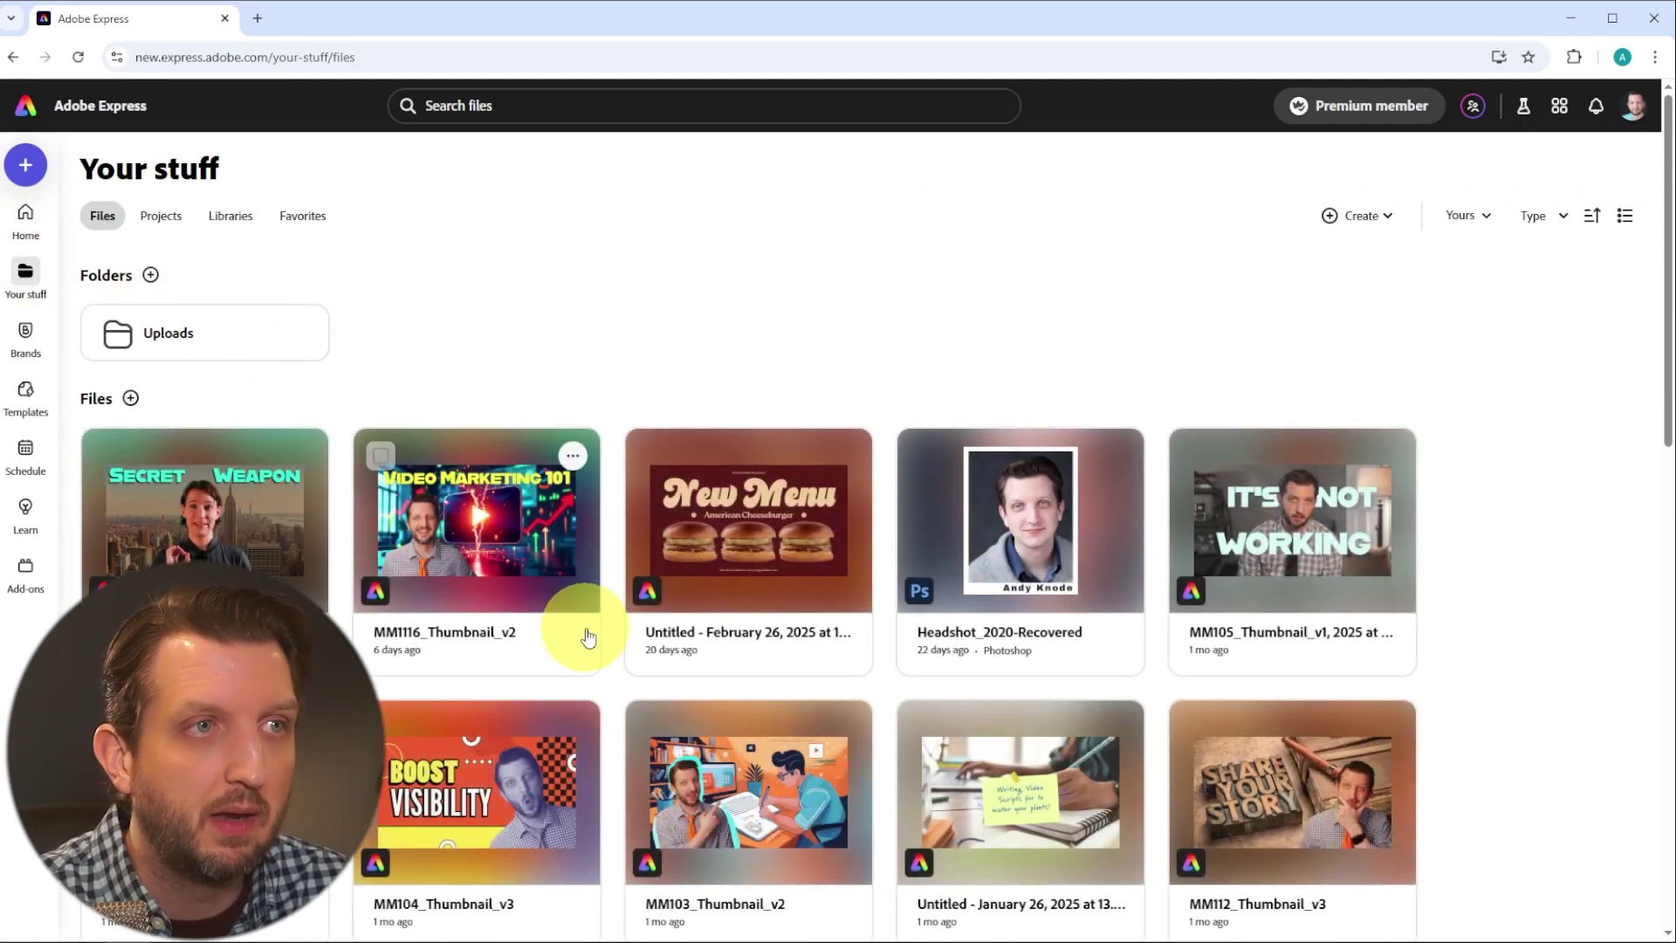
pyautogui.click(170, 335)
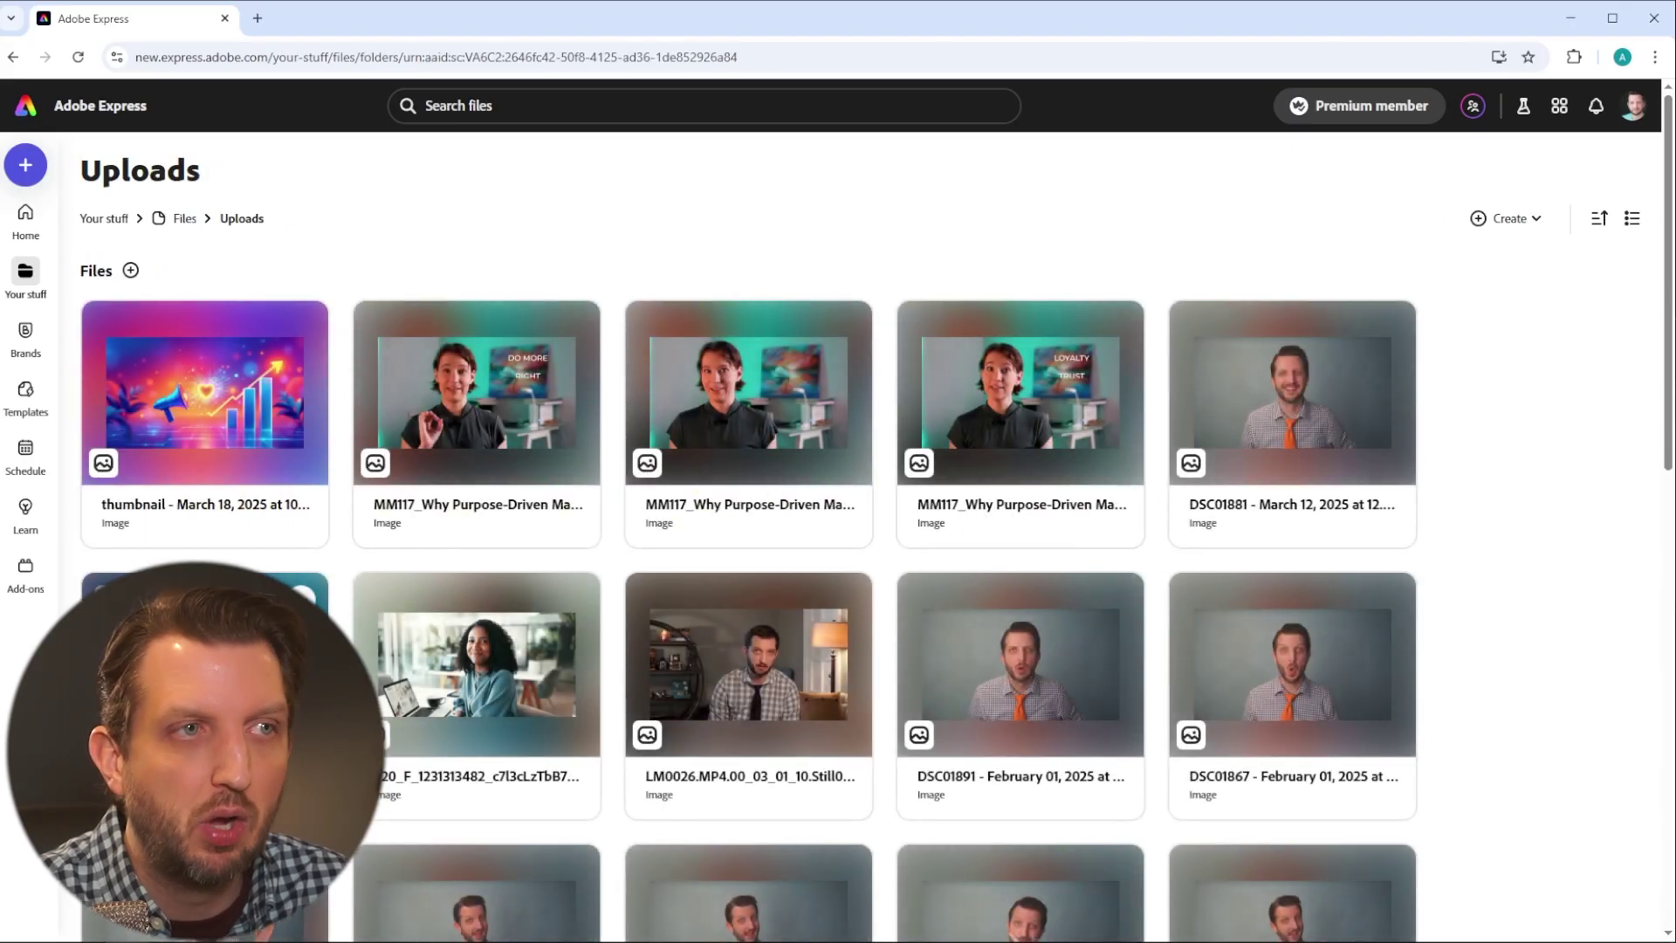
pyautogui.click(27, 458)
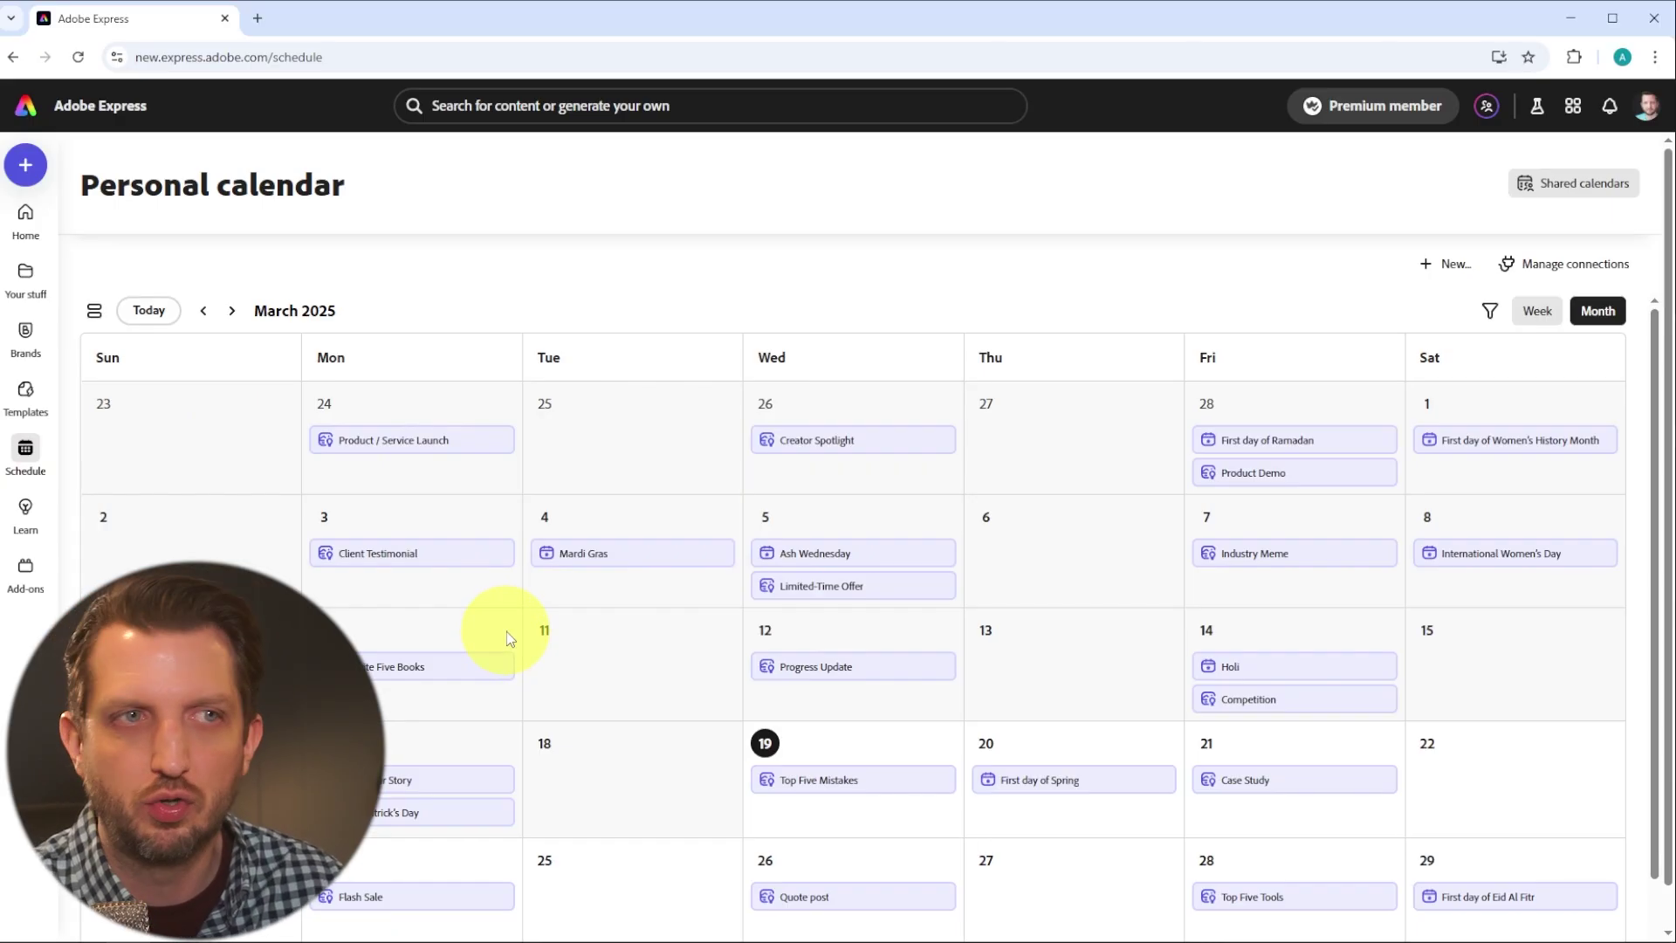
pyautogui.moveTo(327, 452)
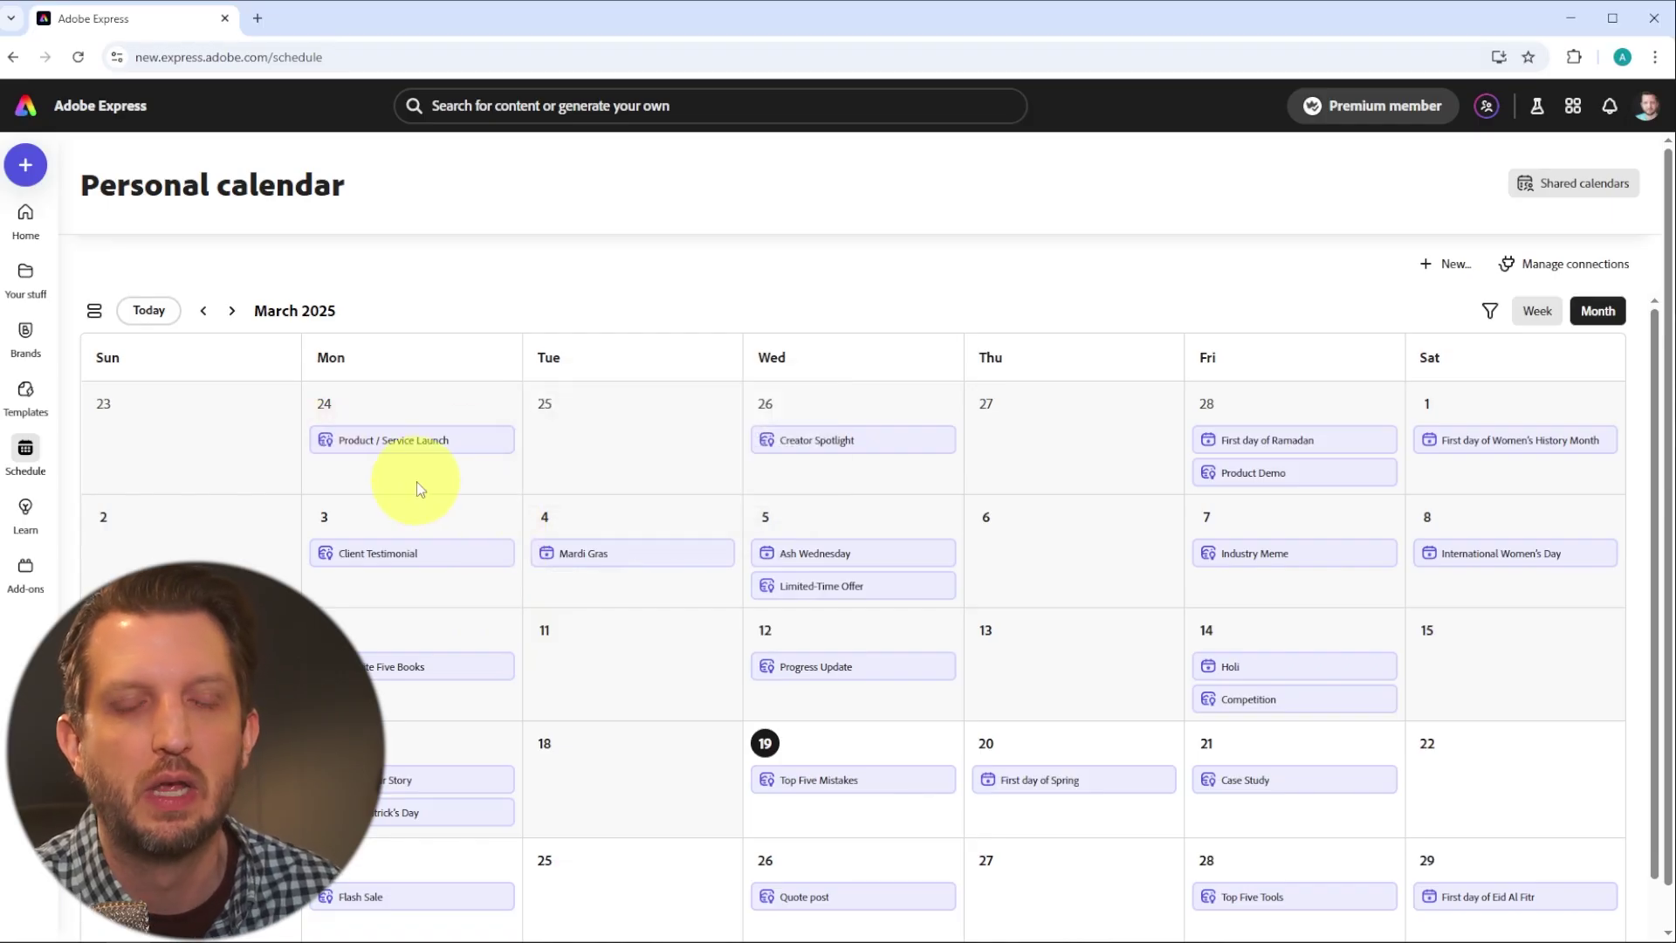
pyautogui.moveTo(420, 673)
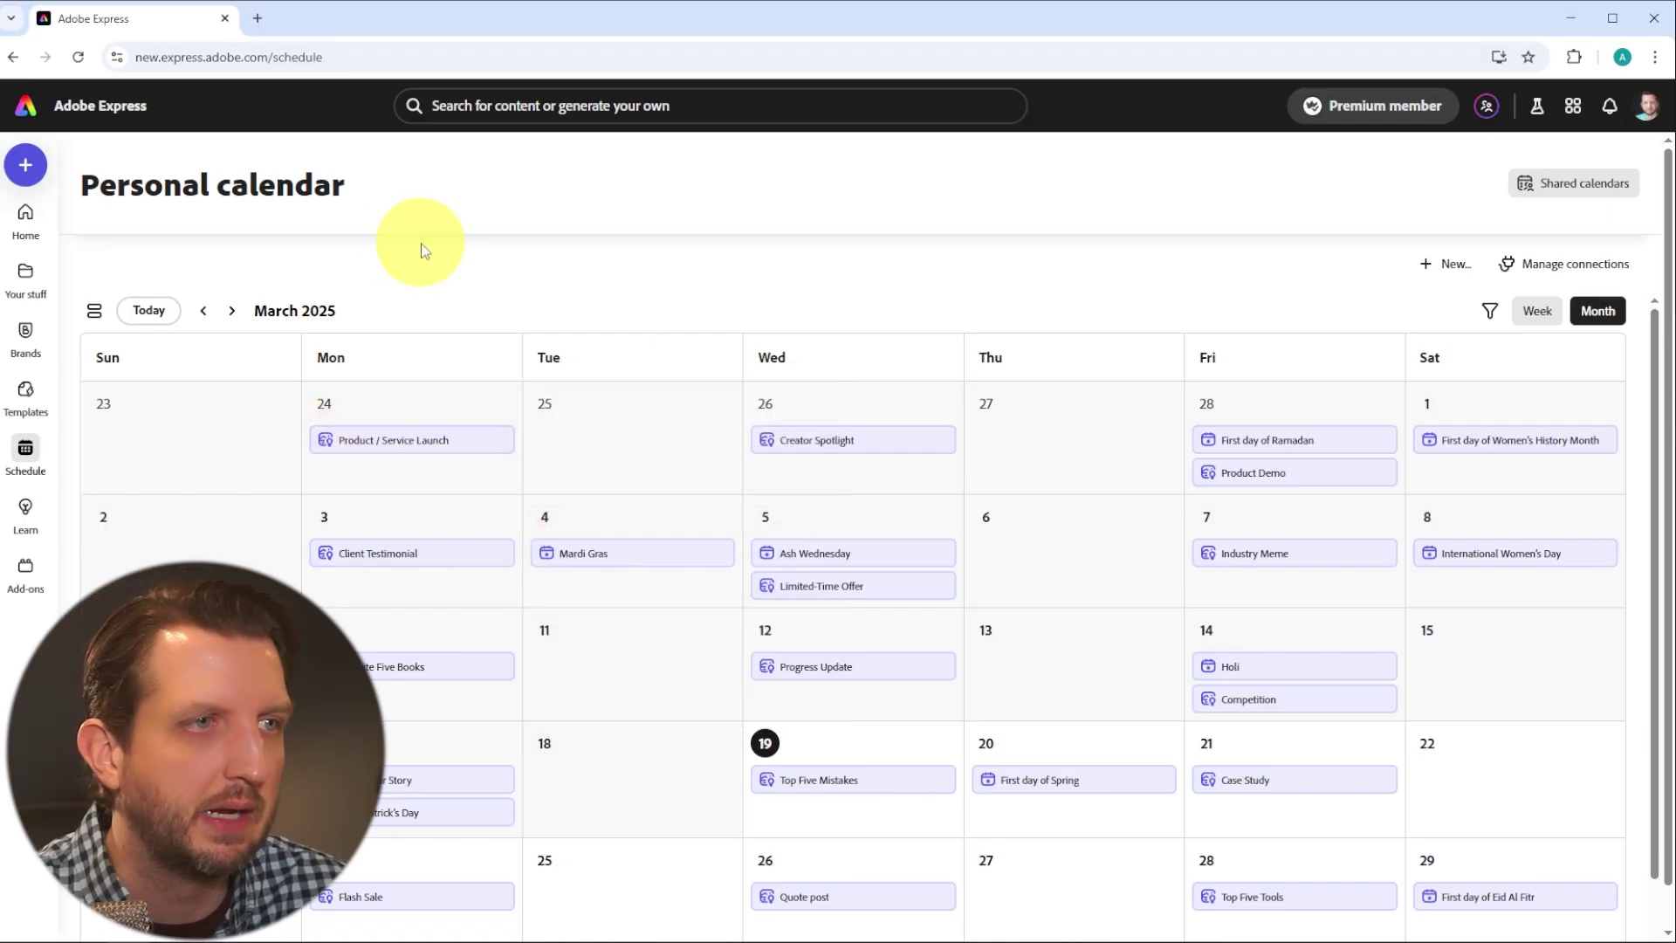
pyautogui.click(23, 229)
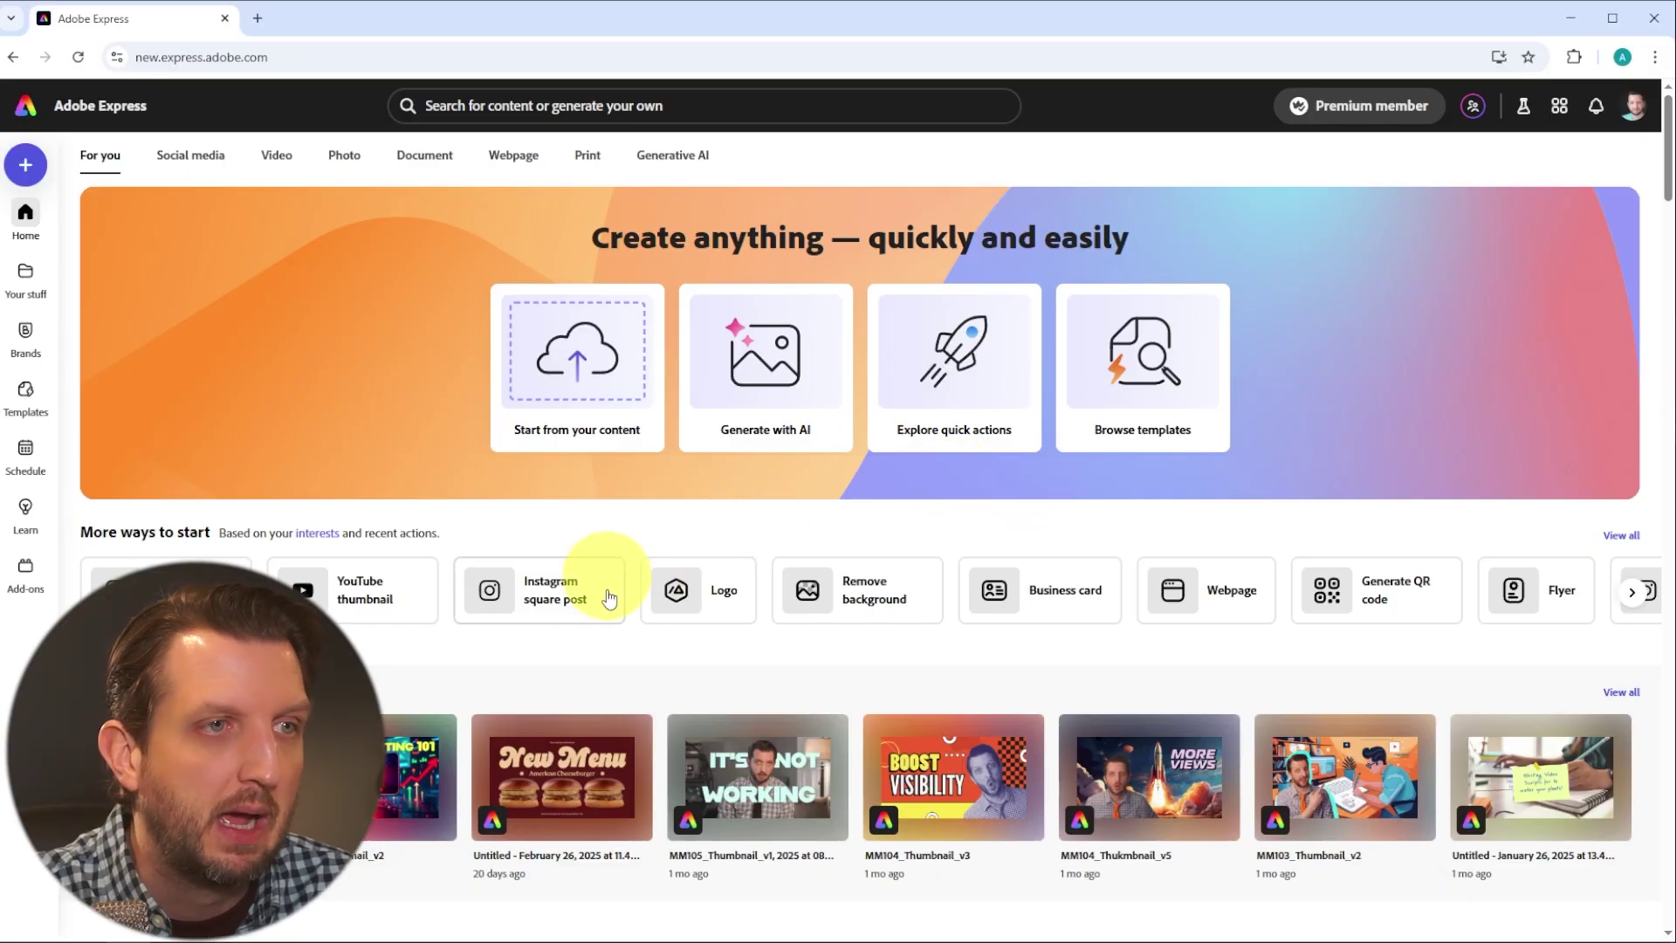
# - Start a YouTube thumbnail and search its templates for 'tutorial', scrolling through the results
pyautogui.click(348, 591)
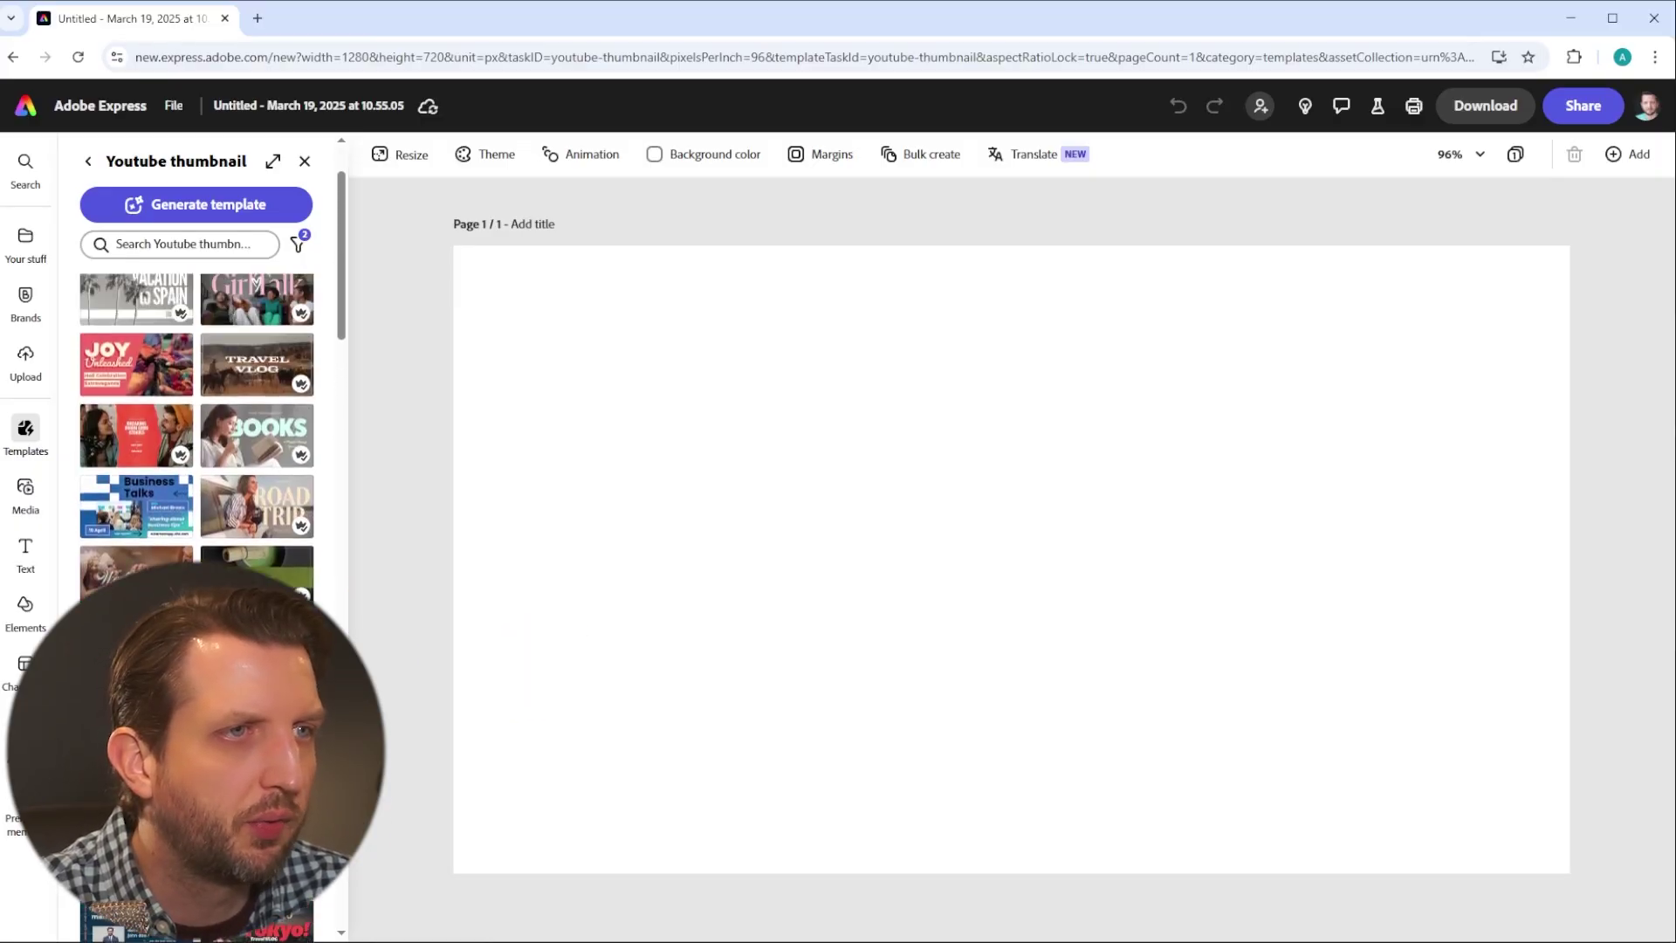
pyautogui.click(131, 244)
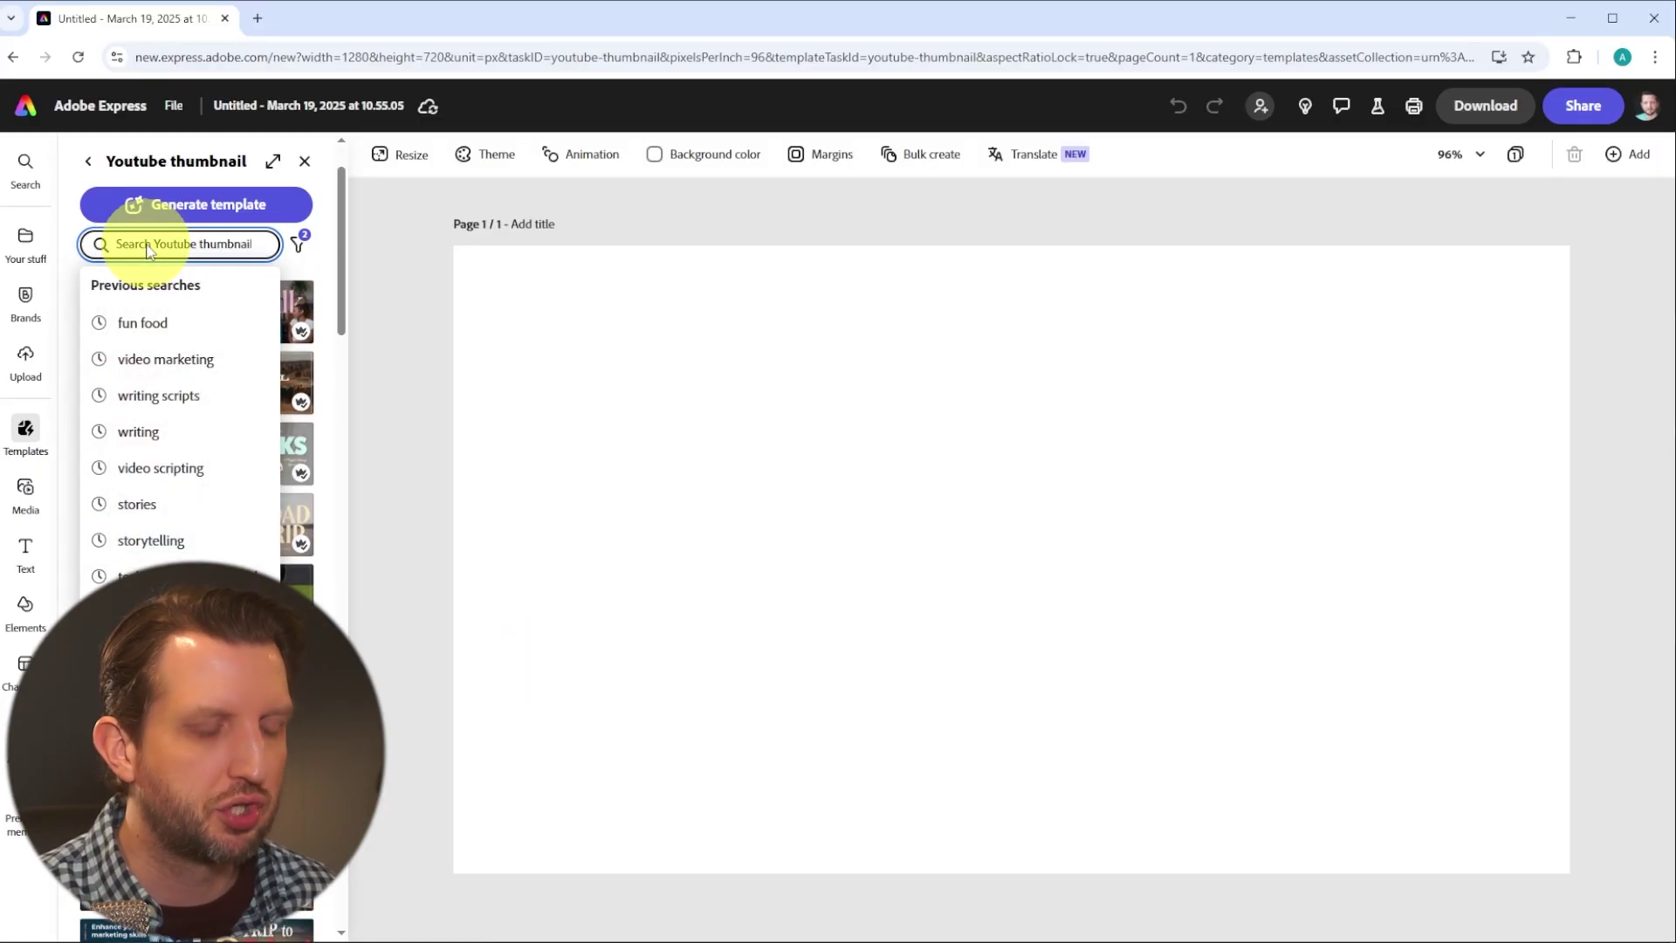
pyautogui.write('tutorial')
pyautogui.press('Return')
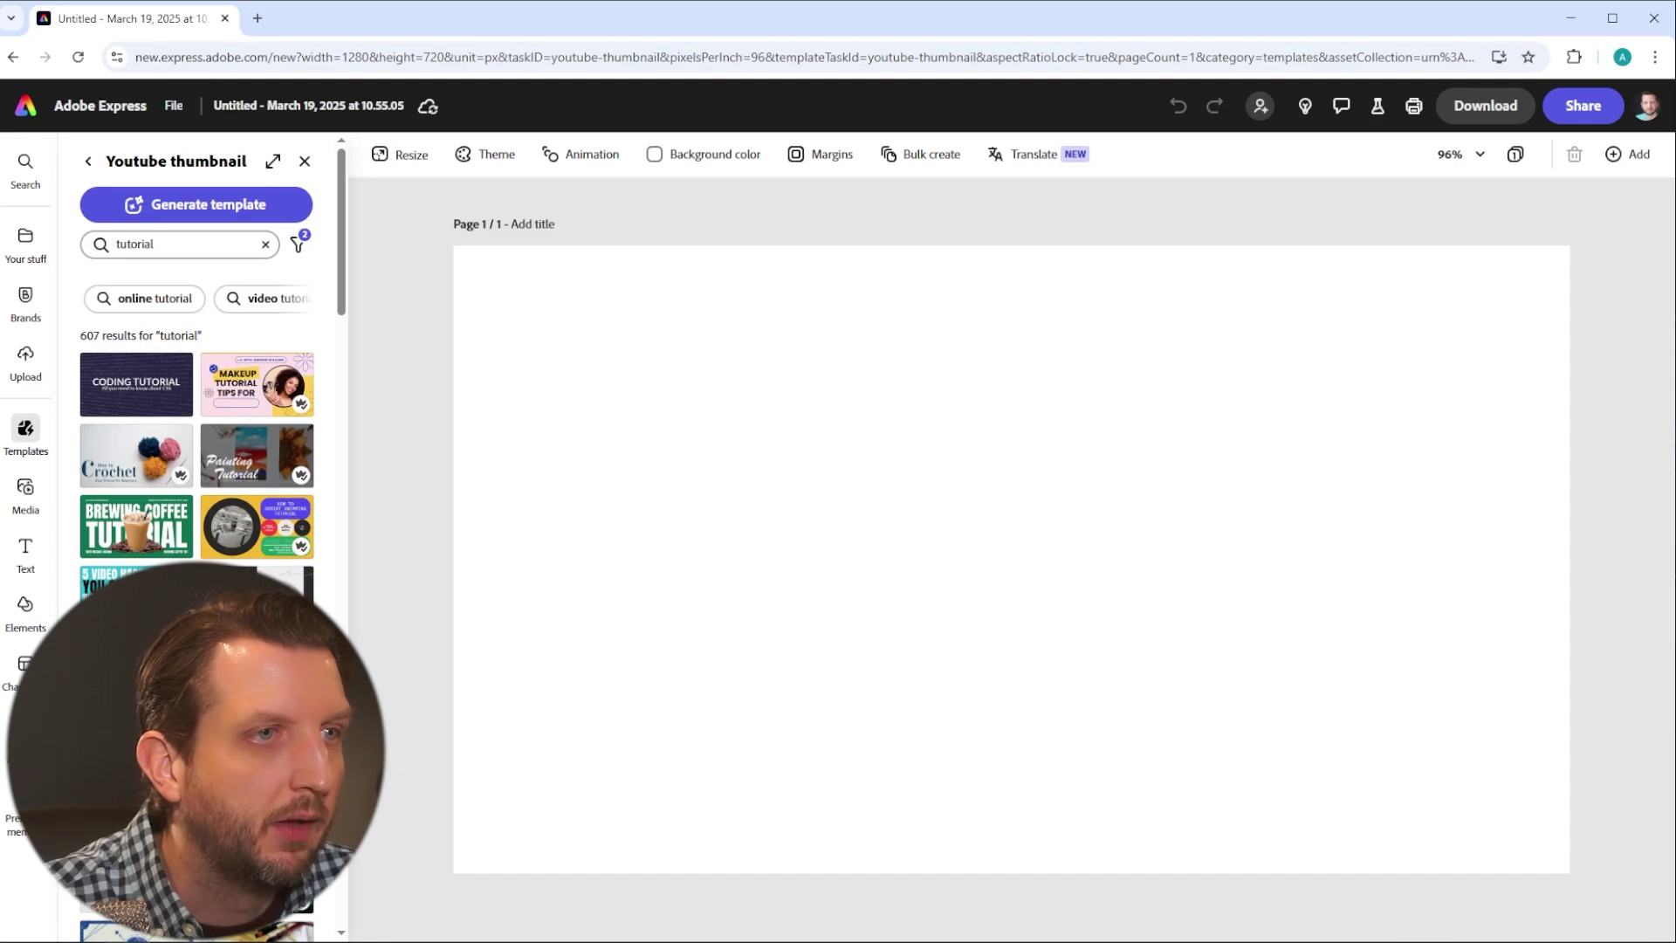
pyautogui.scroll(-5, 197, 436)
pyautogui.scroll(-2, 196, 437)
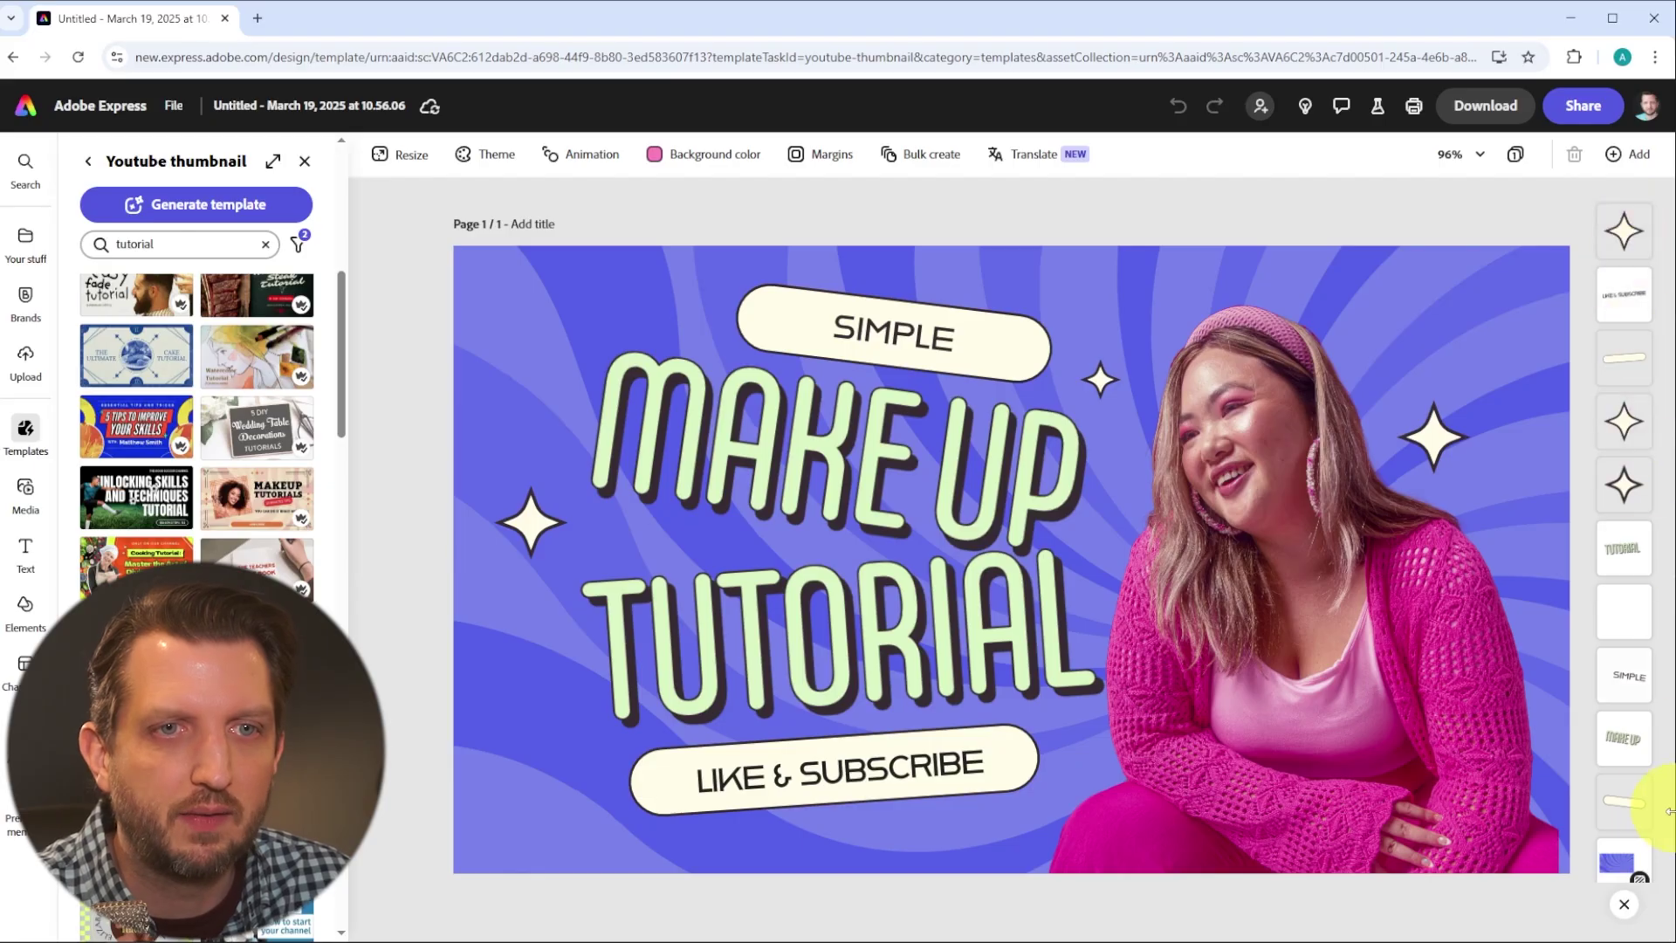
pyautogui.scroll(-1, 1663, 810)
pyautogui.scroll(2, 1650, 699)
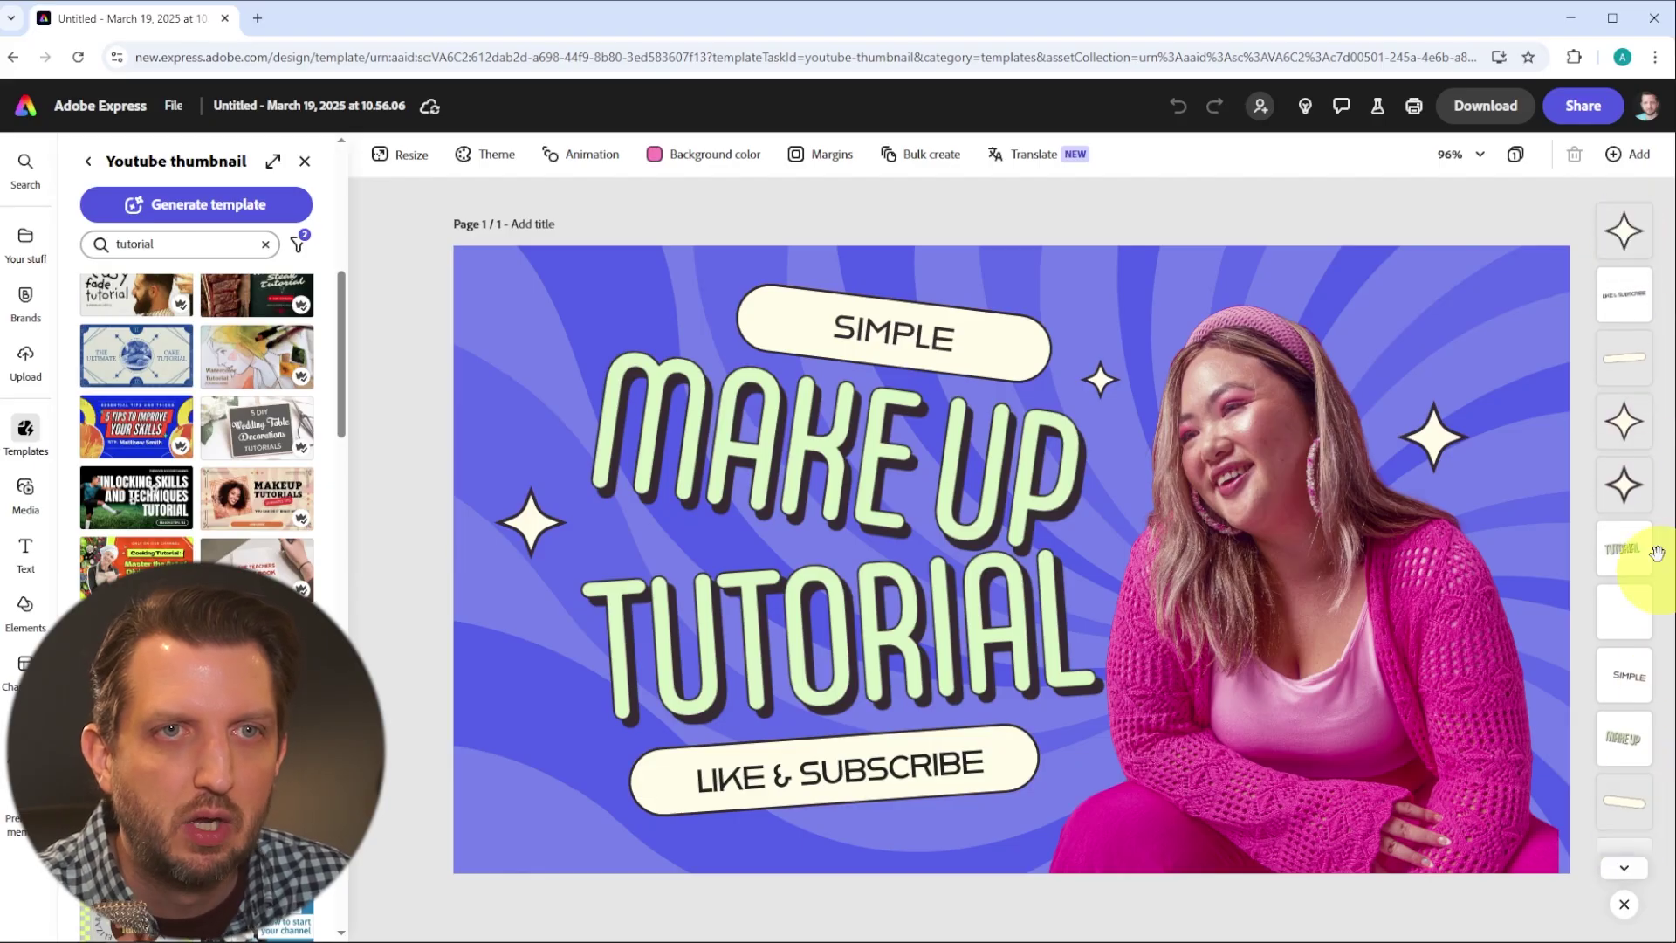
pyautogui.click(1638, 231)
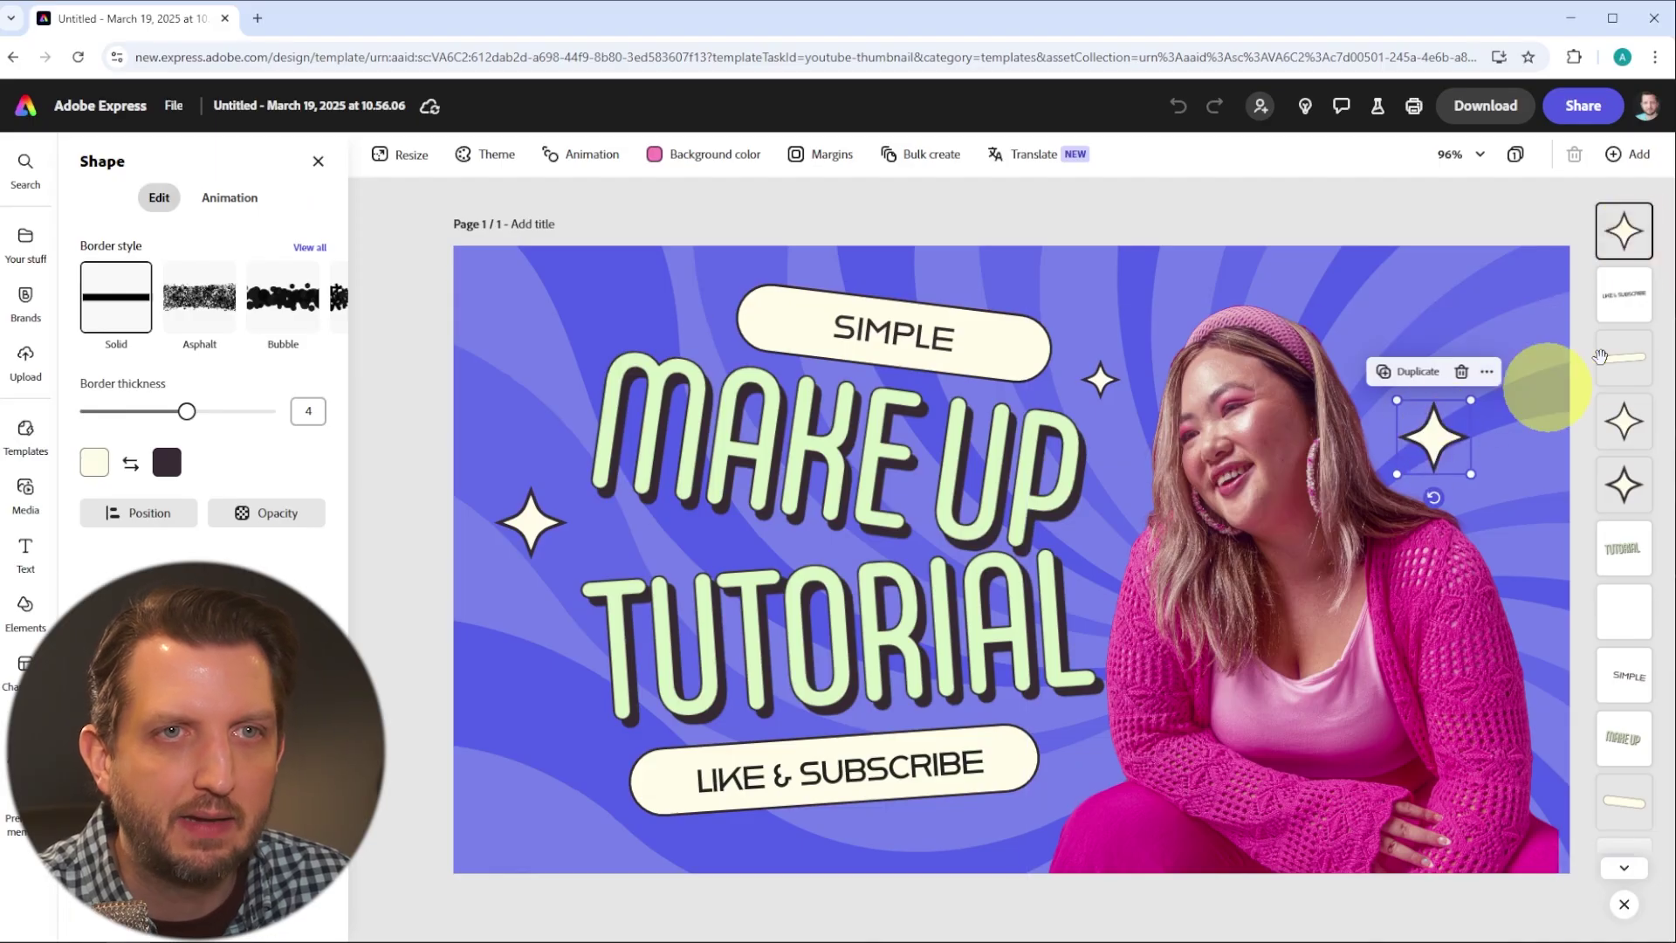
pyautogui.click(1624, 297)
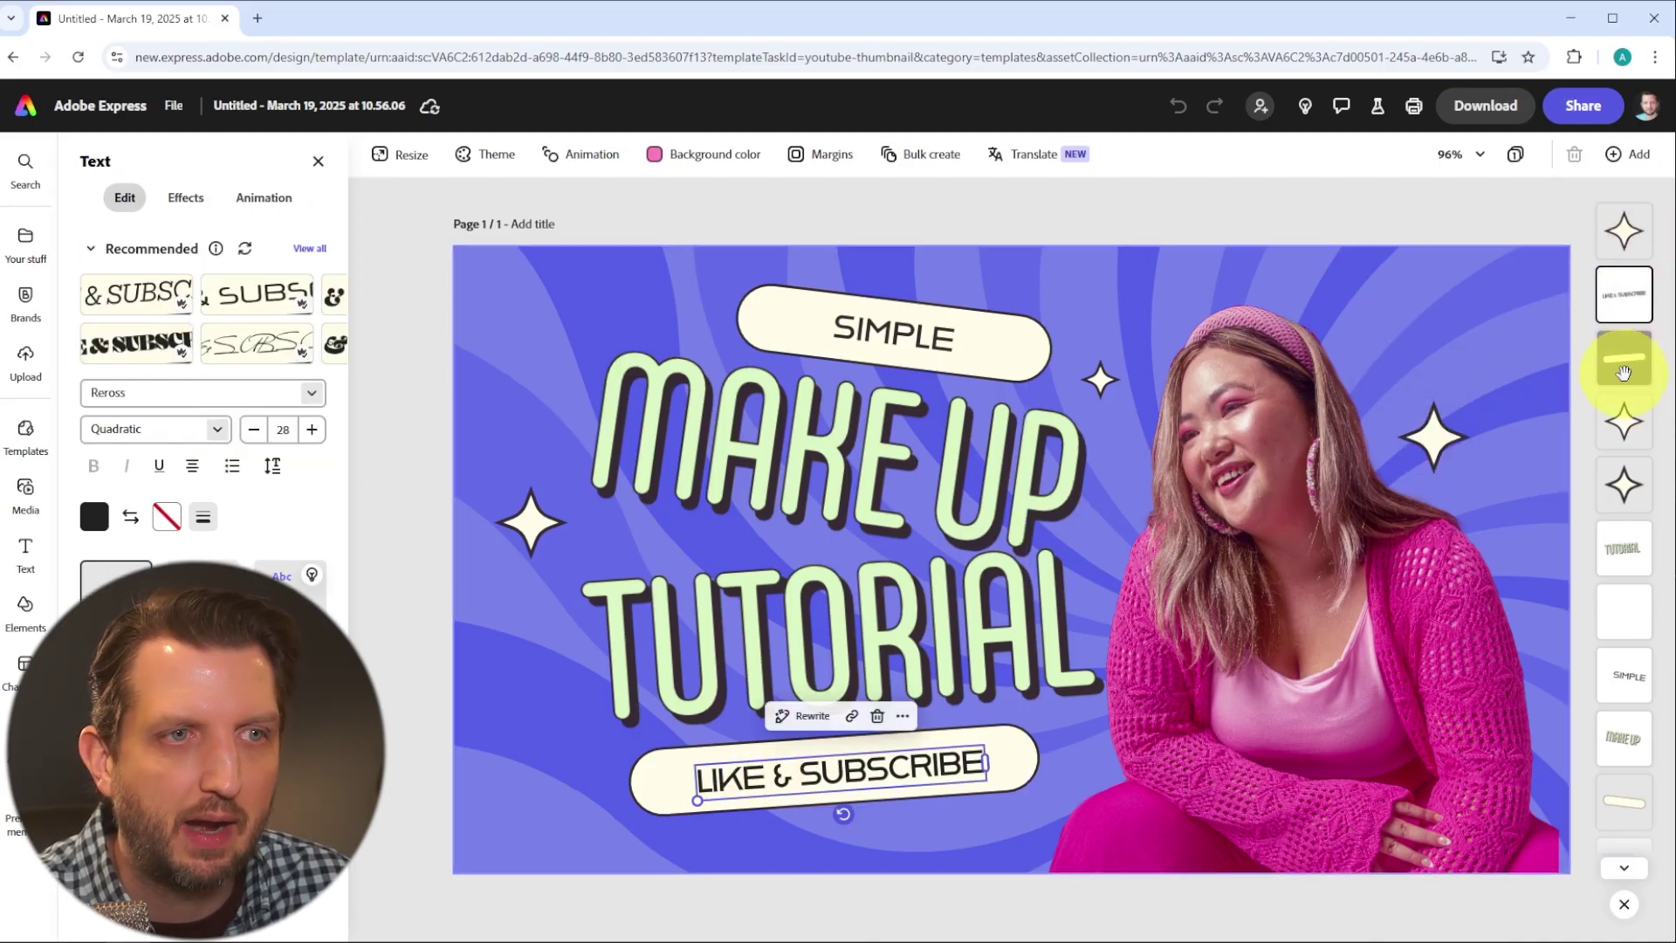
pyautogui.click(1623, 373)
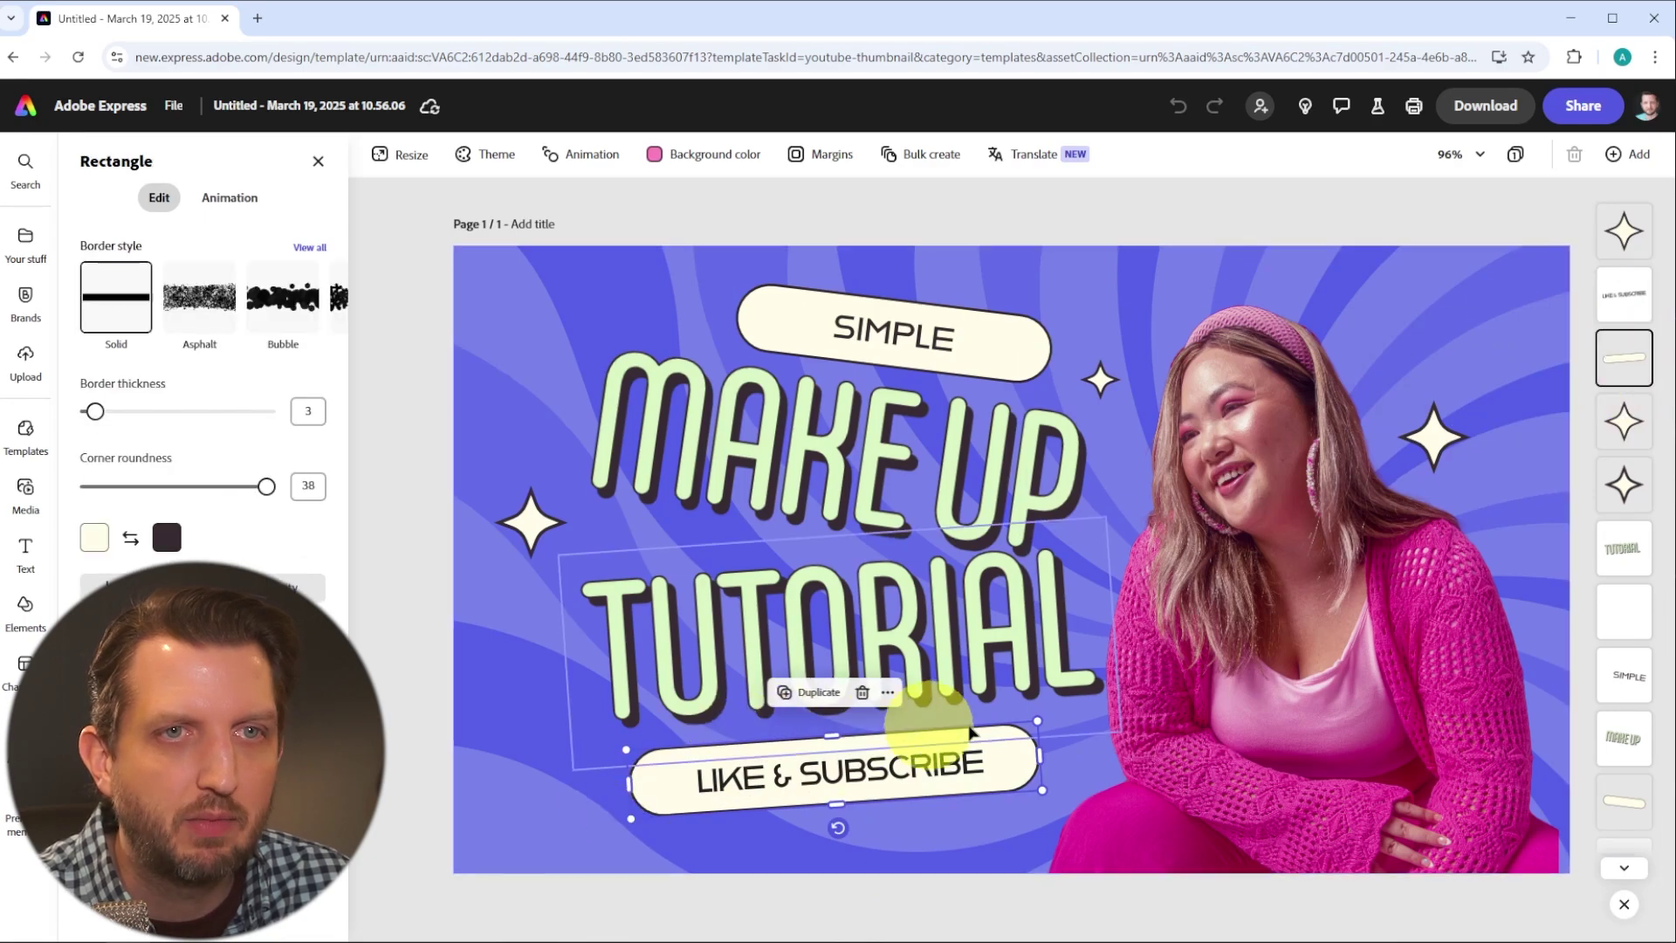
pyautogui.click(1624, 548)
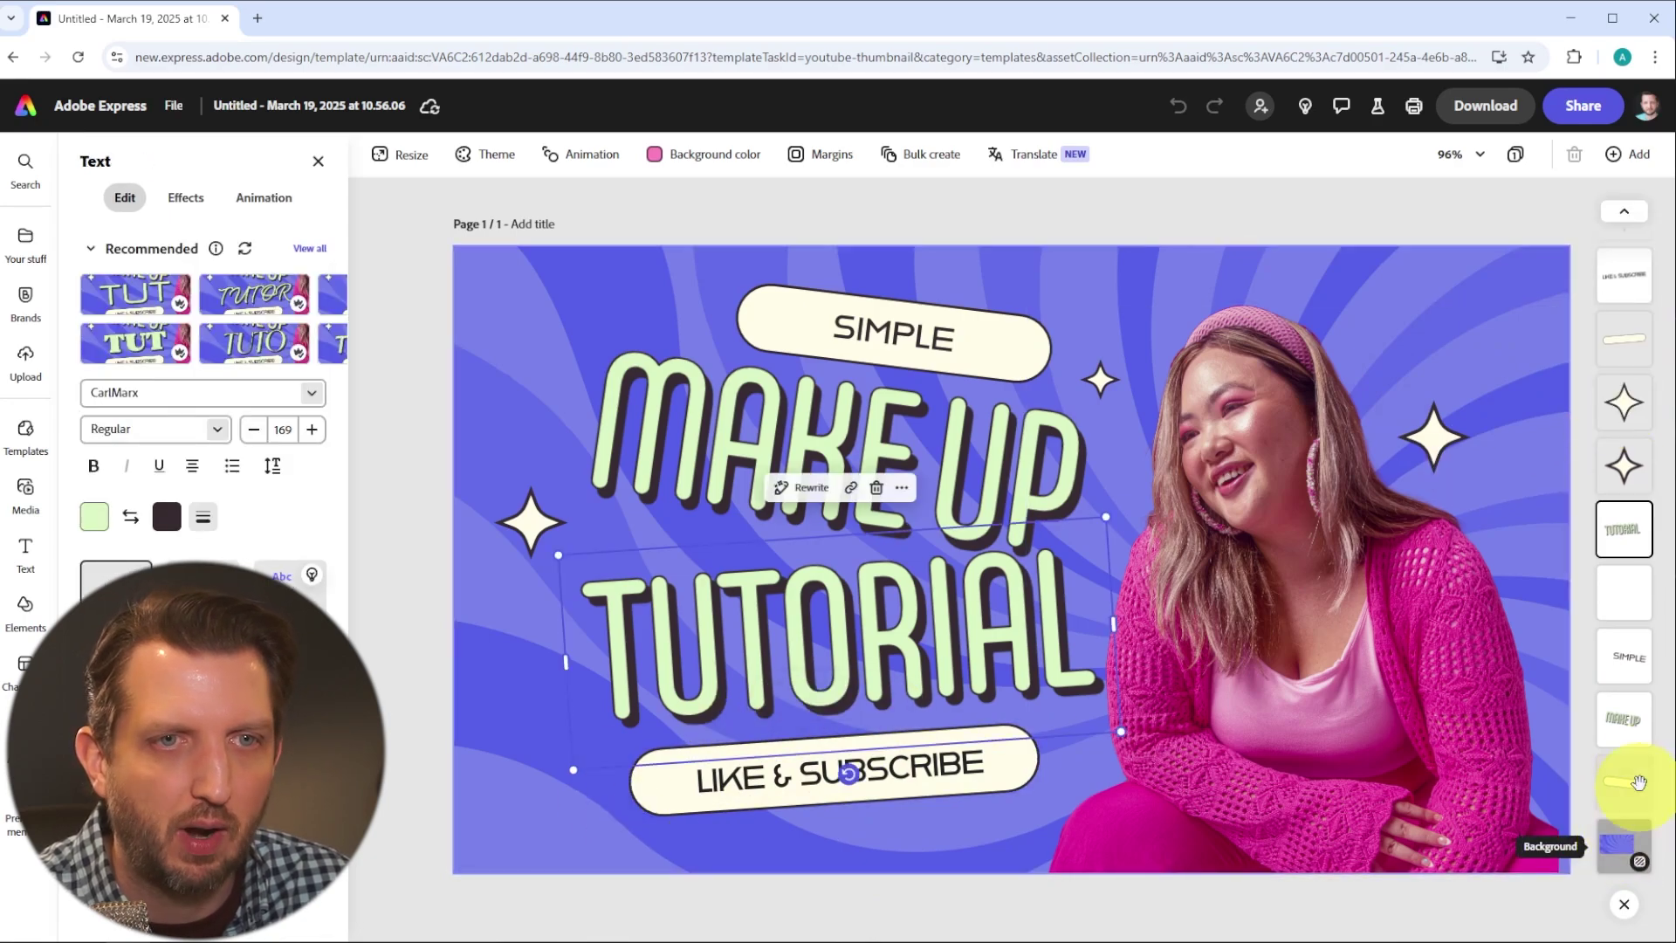
pyautogui.scroll(1, 1624, 542)
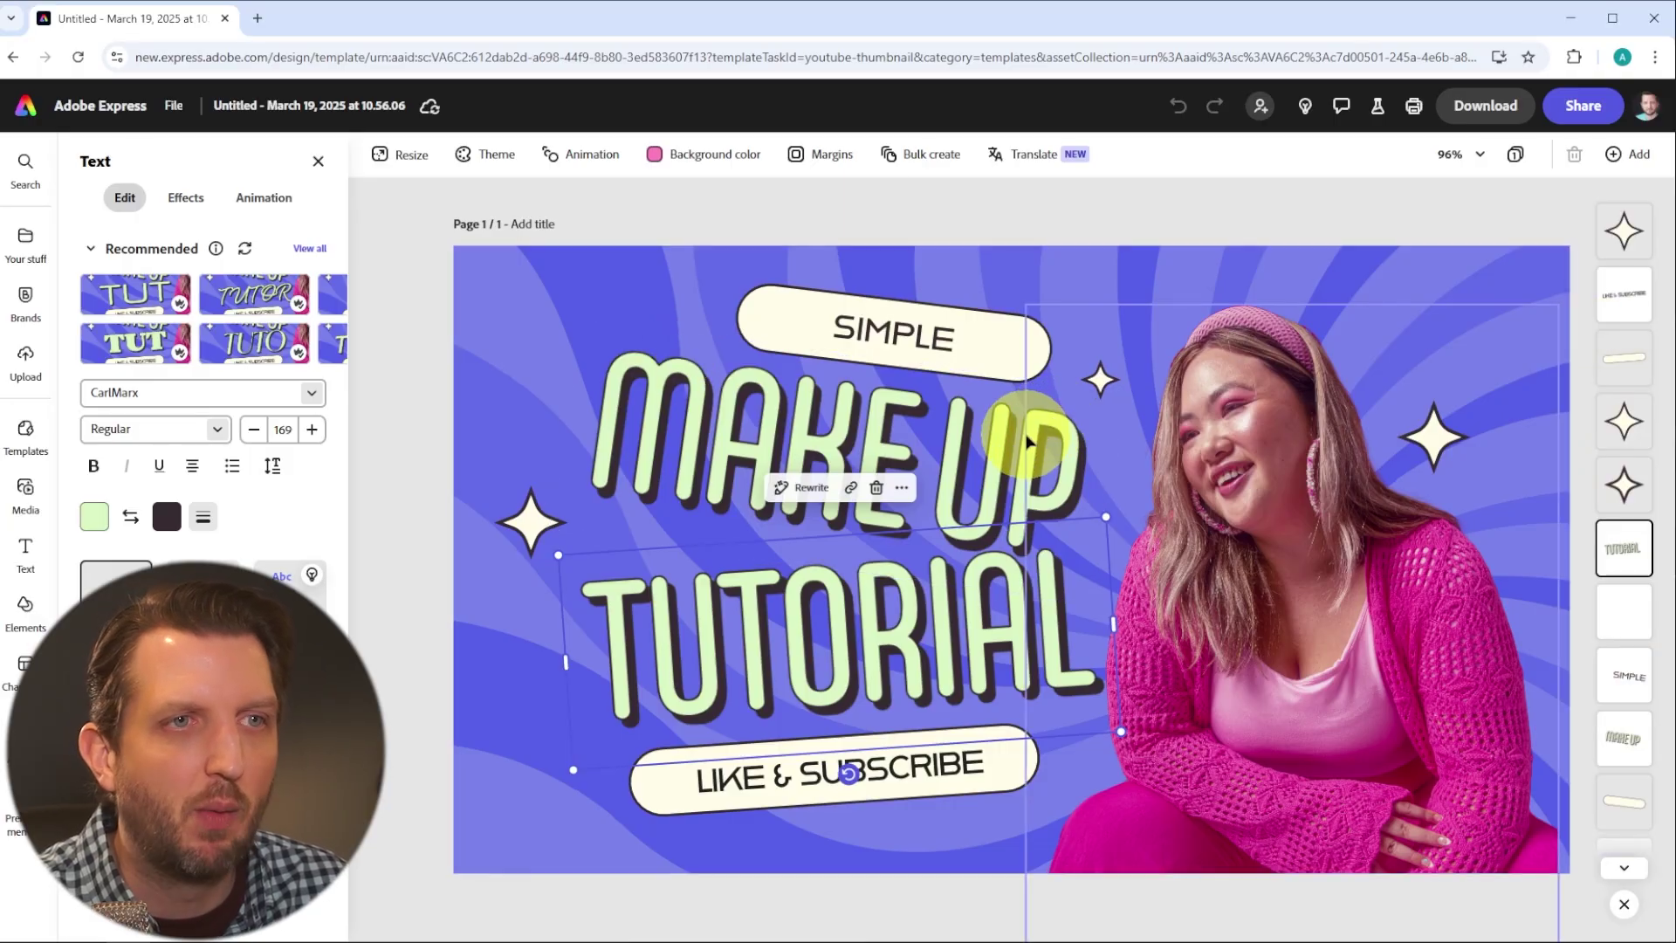
# - Replace the MAKE UP title text with 'Adobe Express' and move it toward the left edge
pyautogui.click(626, 448)
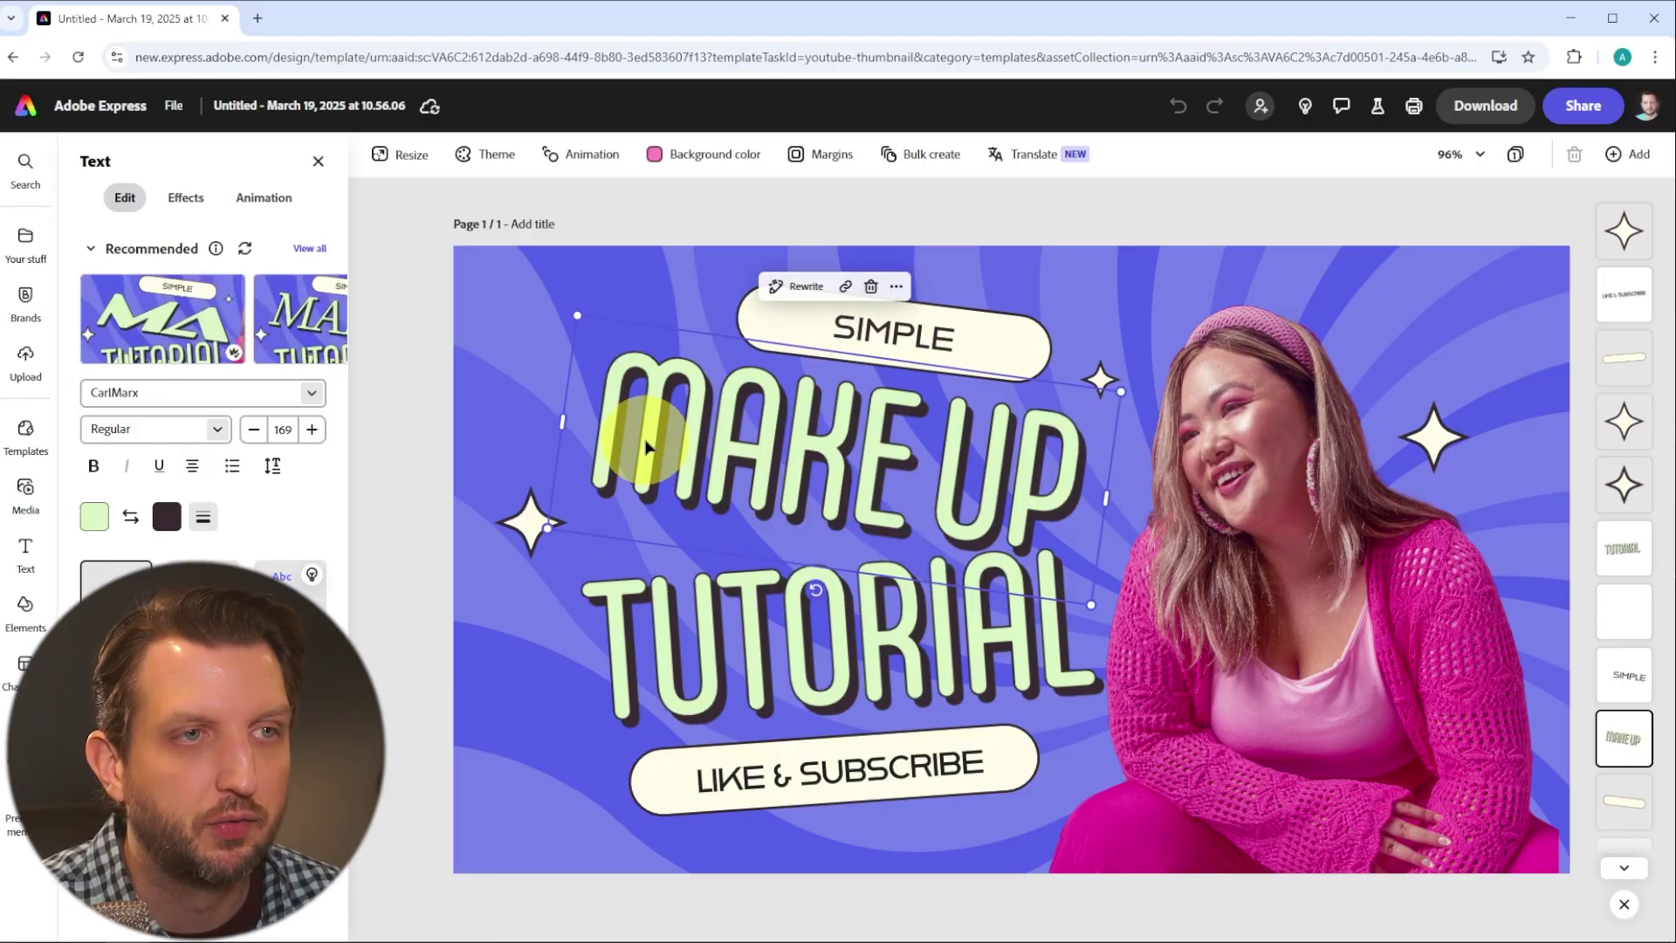
pyautogui.doubleClick(642, 447)
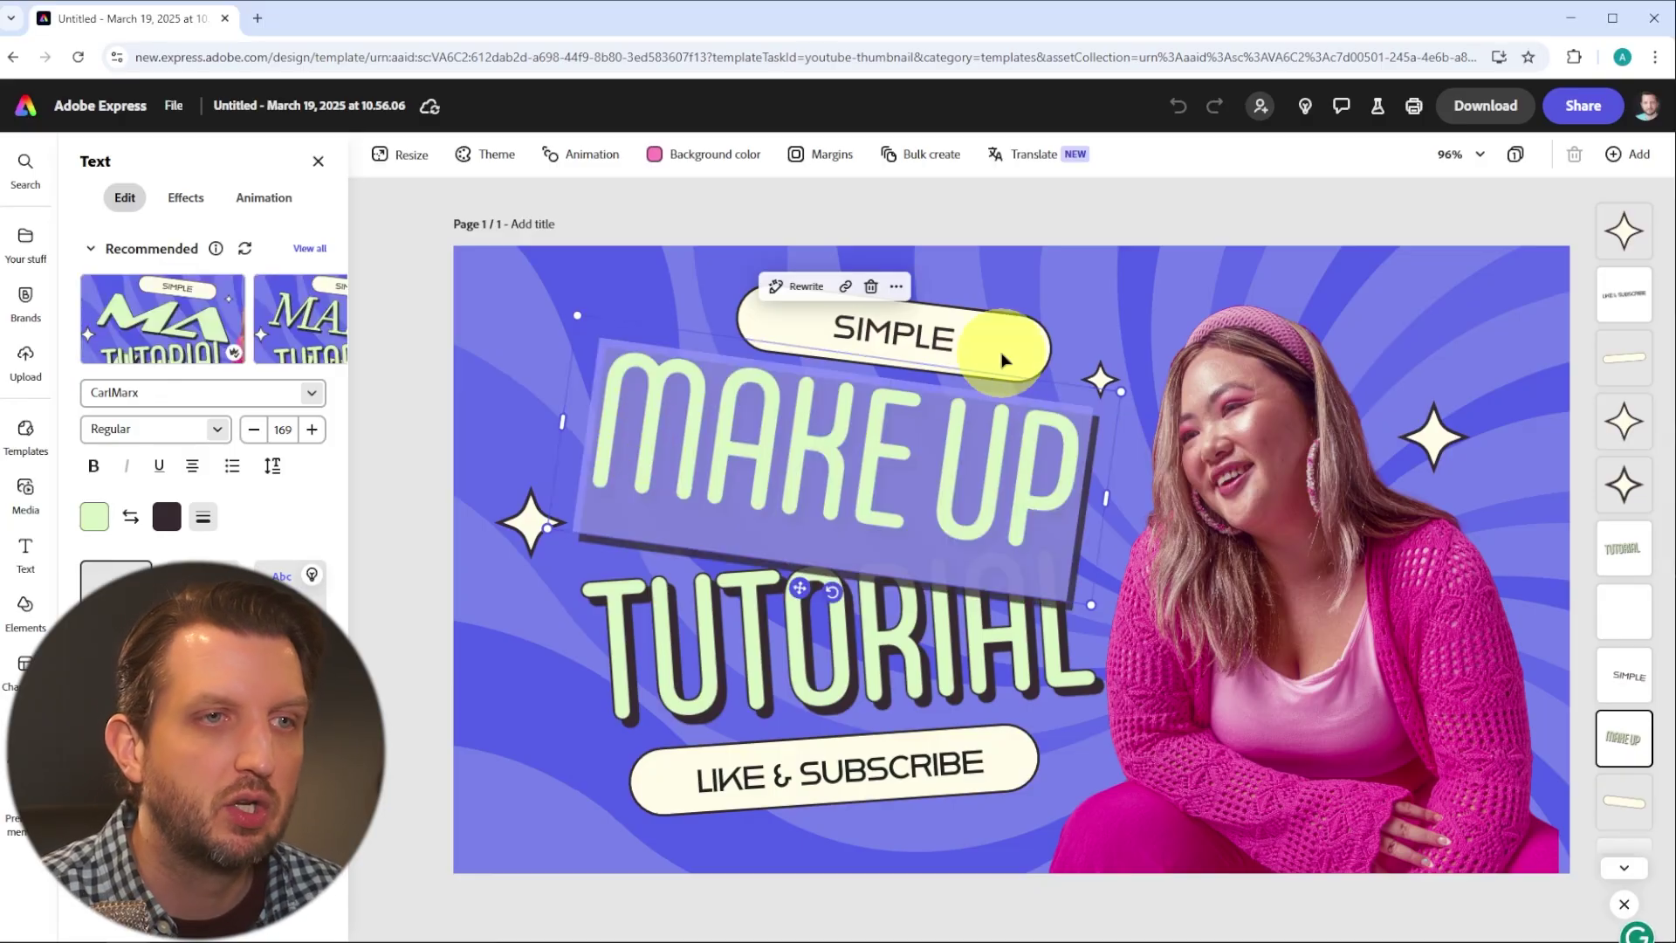
pyautogui.write('Adobe Express')
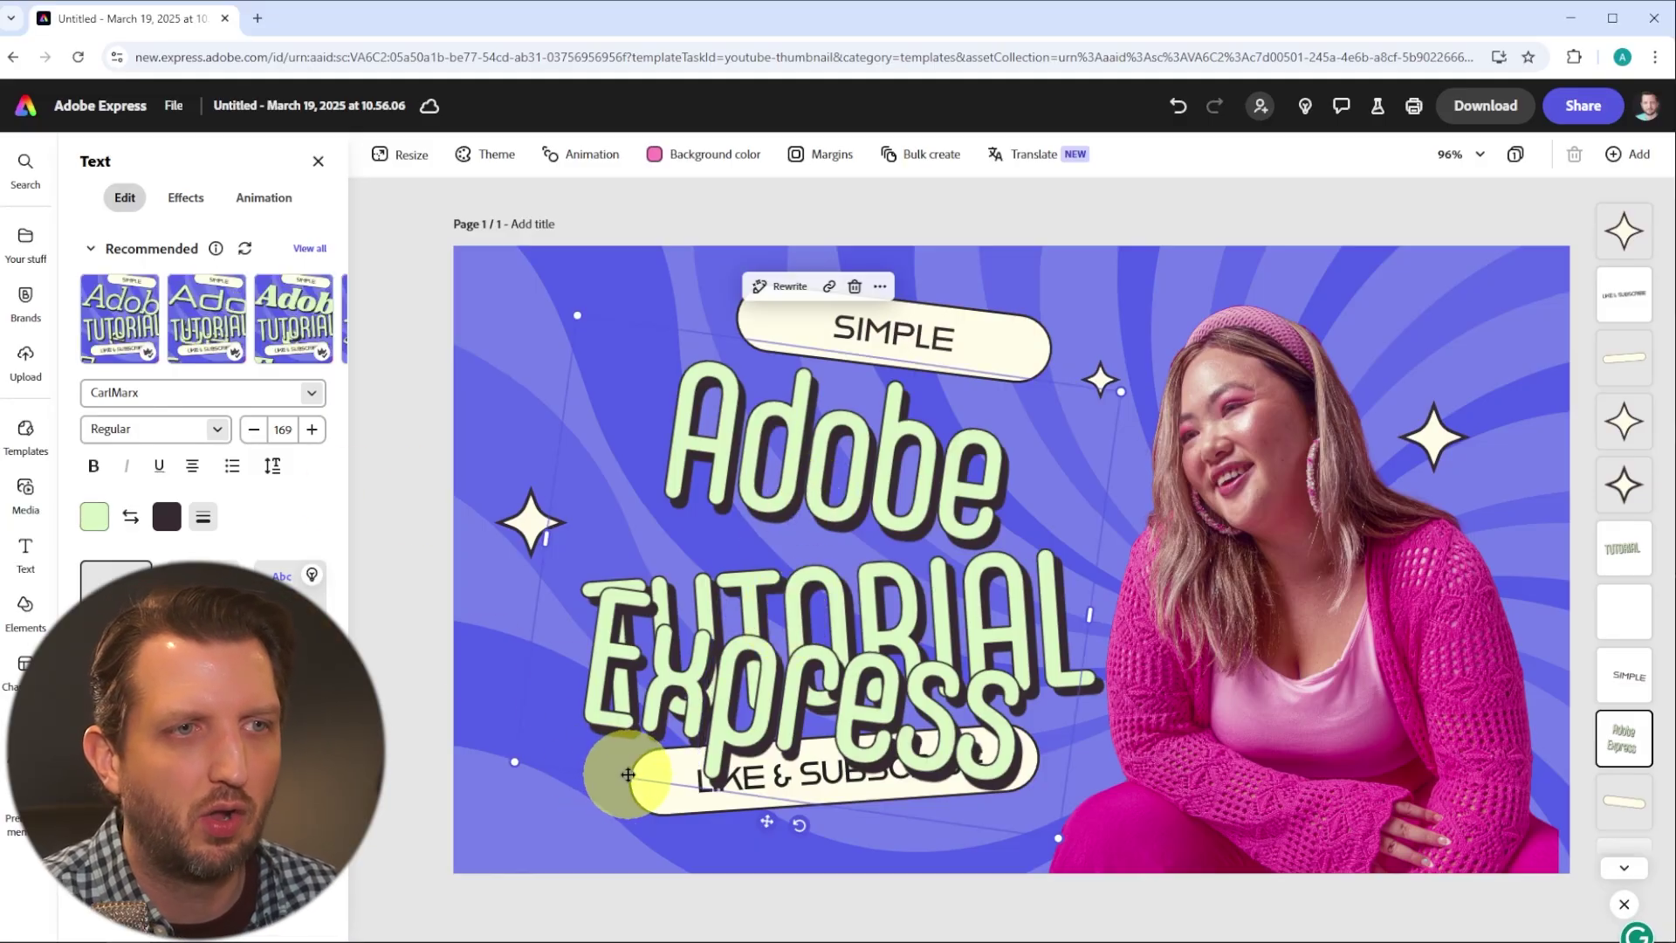
pyautogui.moveTo(627, 774); pyautogui.dragTo(599, 756)
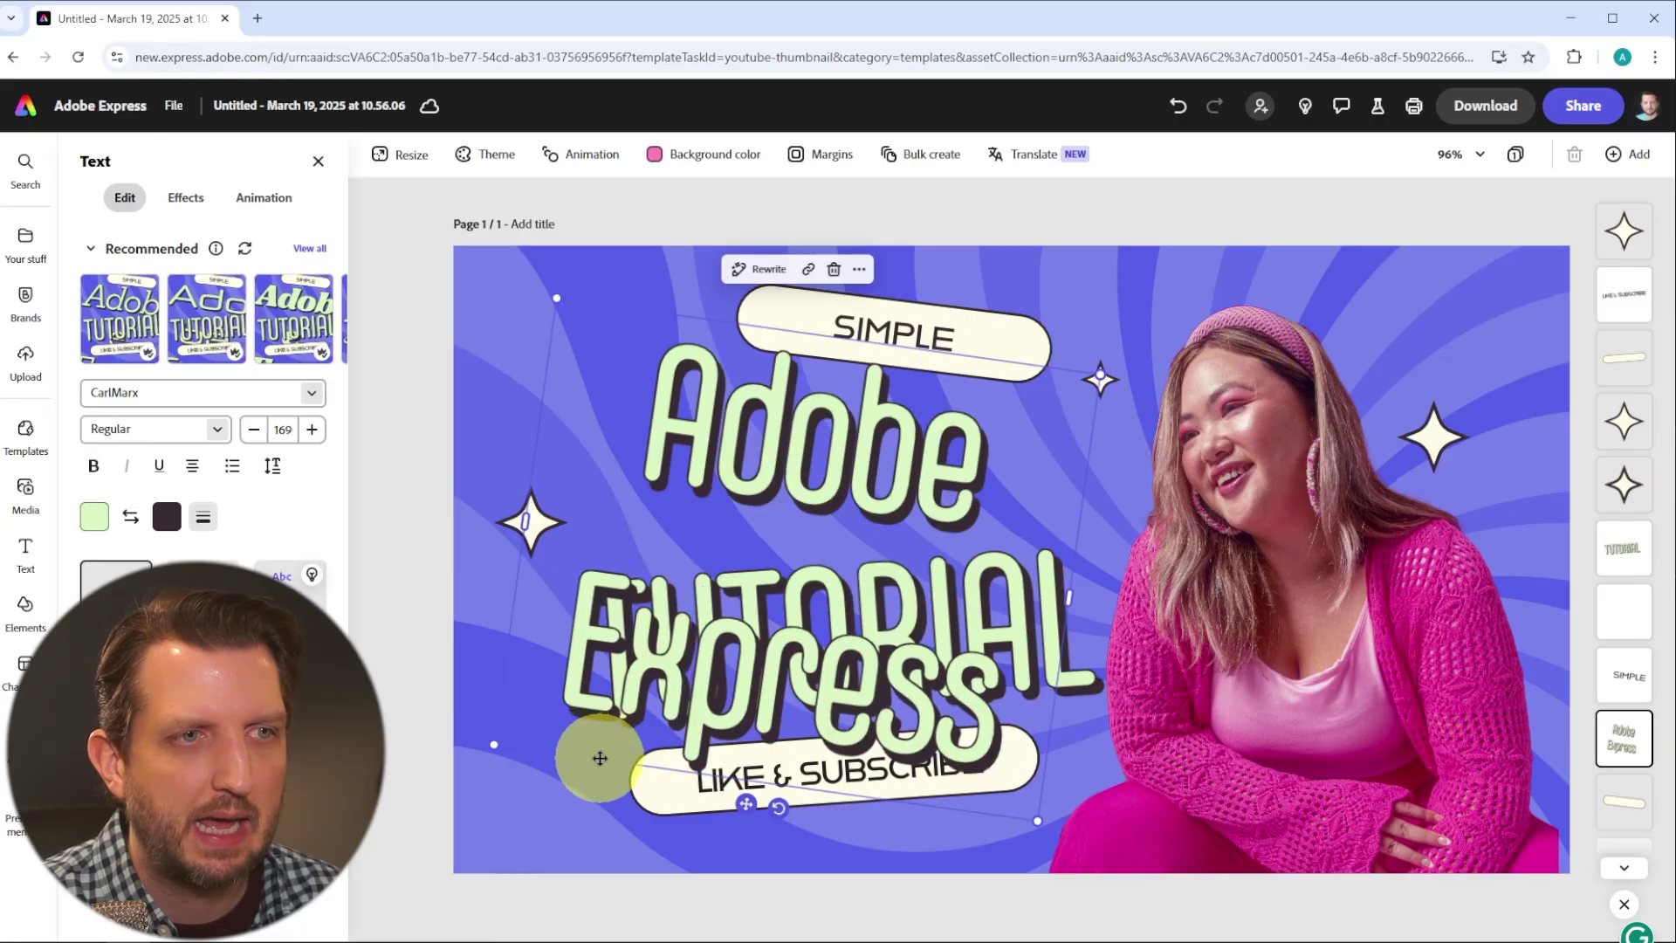
pyautogui.moveTo(600, 758); pyautogui.dragTo(549, 752)
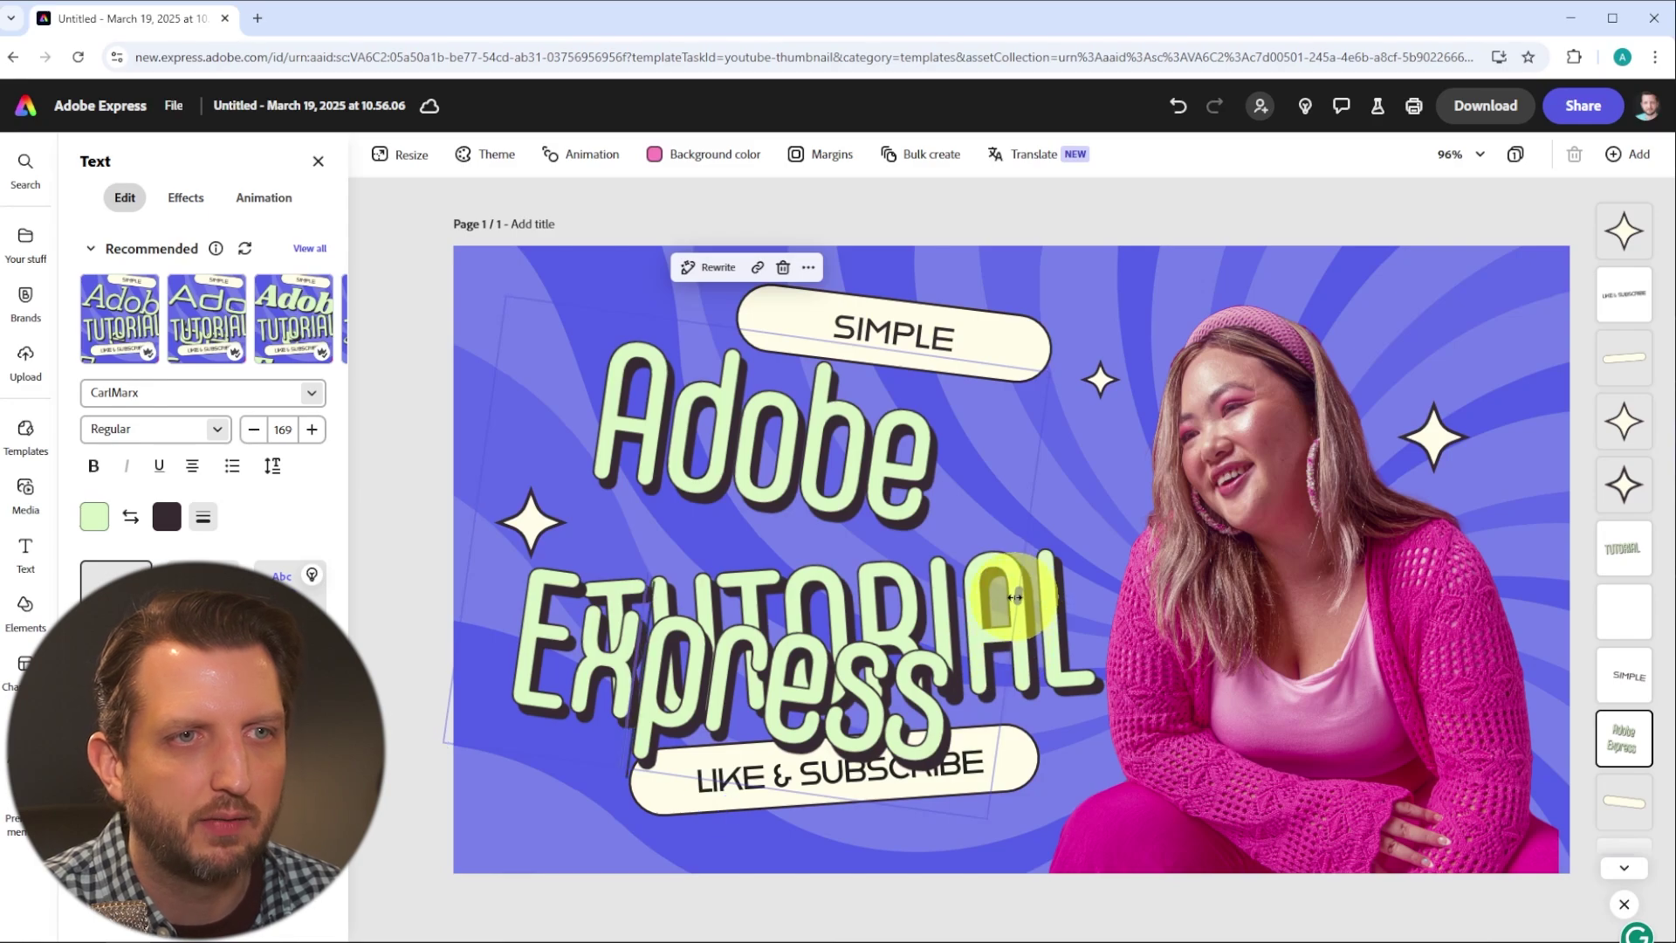
# - Resize the title onto one line above TUTORIAL and shift TUTORIAL left beneath it
pyautogui.moveTo(1015, 598); pyautogui.dragTo(1373, 611)
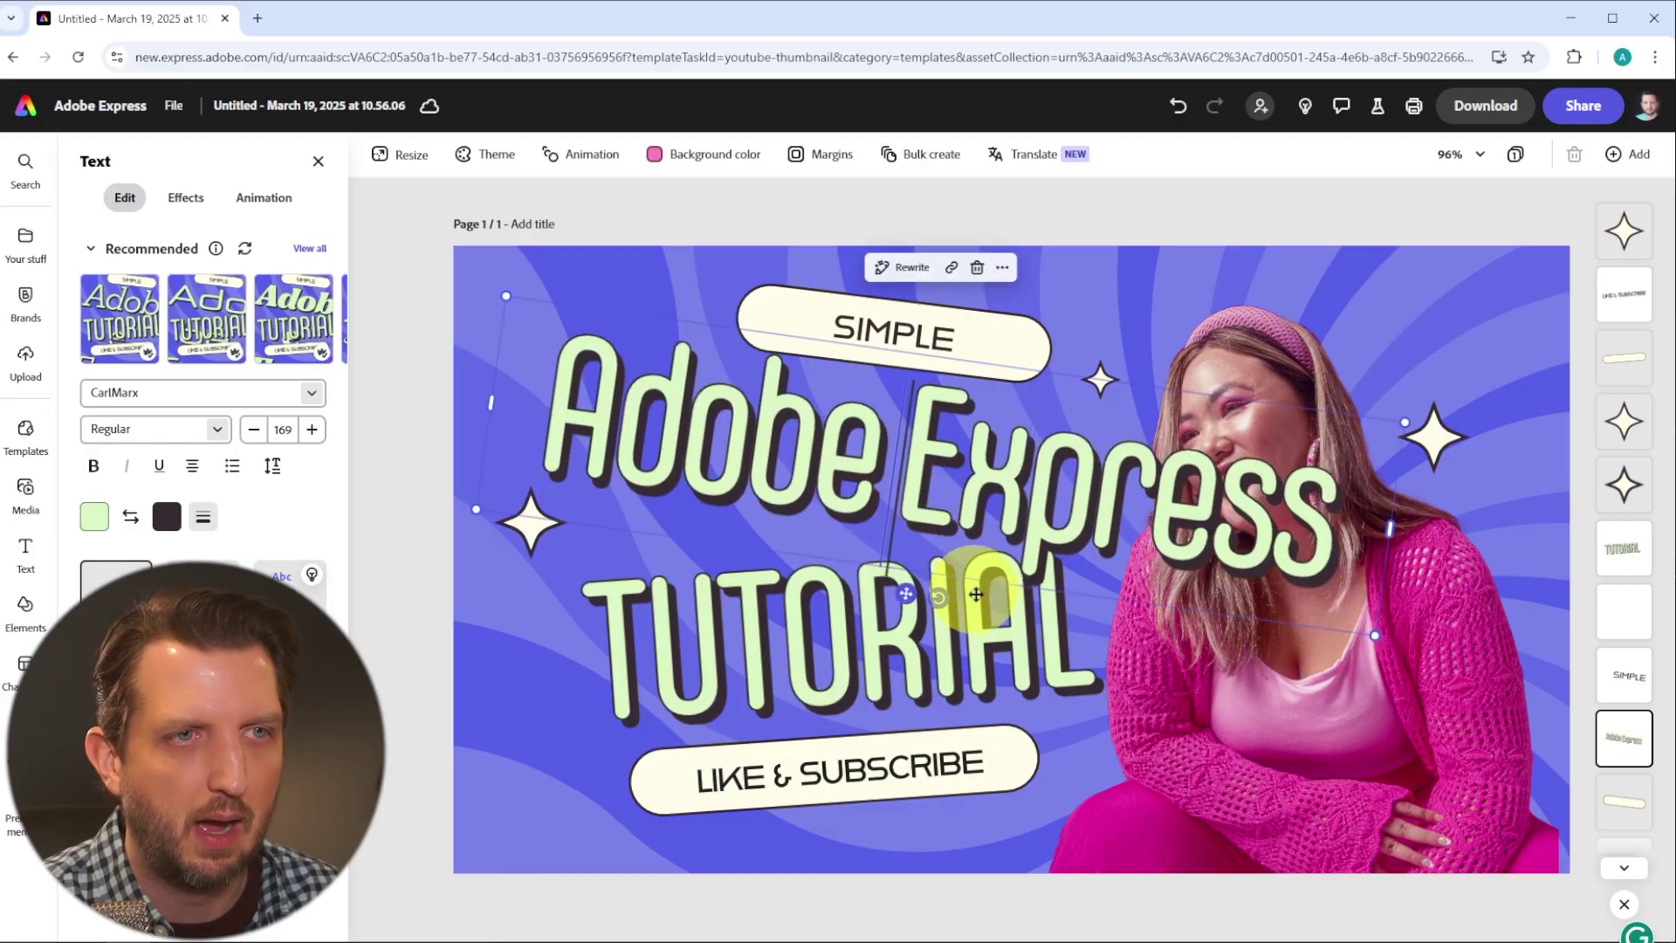
pyautogui.moveTo(1092, 588)
pyautogui.mouseDown()
pyautogui.moveTo(1081, 566)
pyautogui.moveTo(1044, 569)
pyautogui.moveTo(1065, 569)
pyautogui.mouseUp()
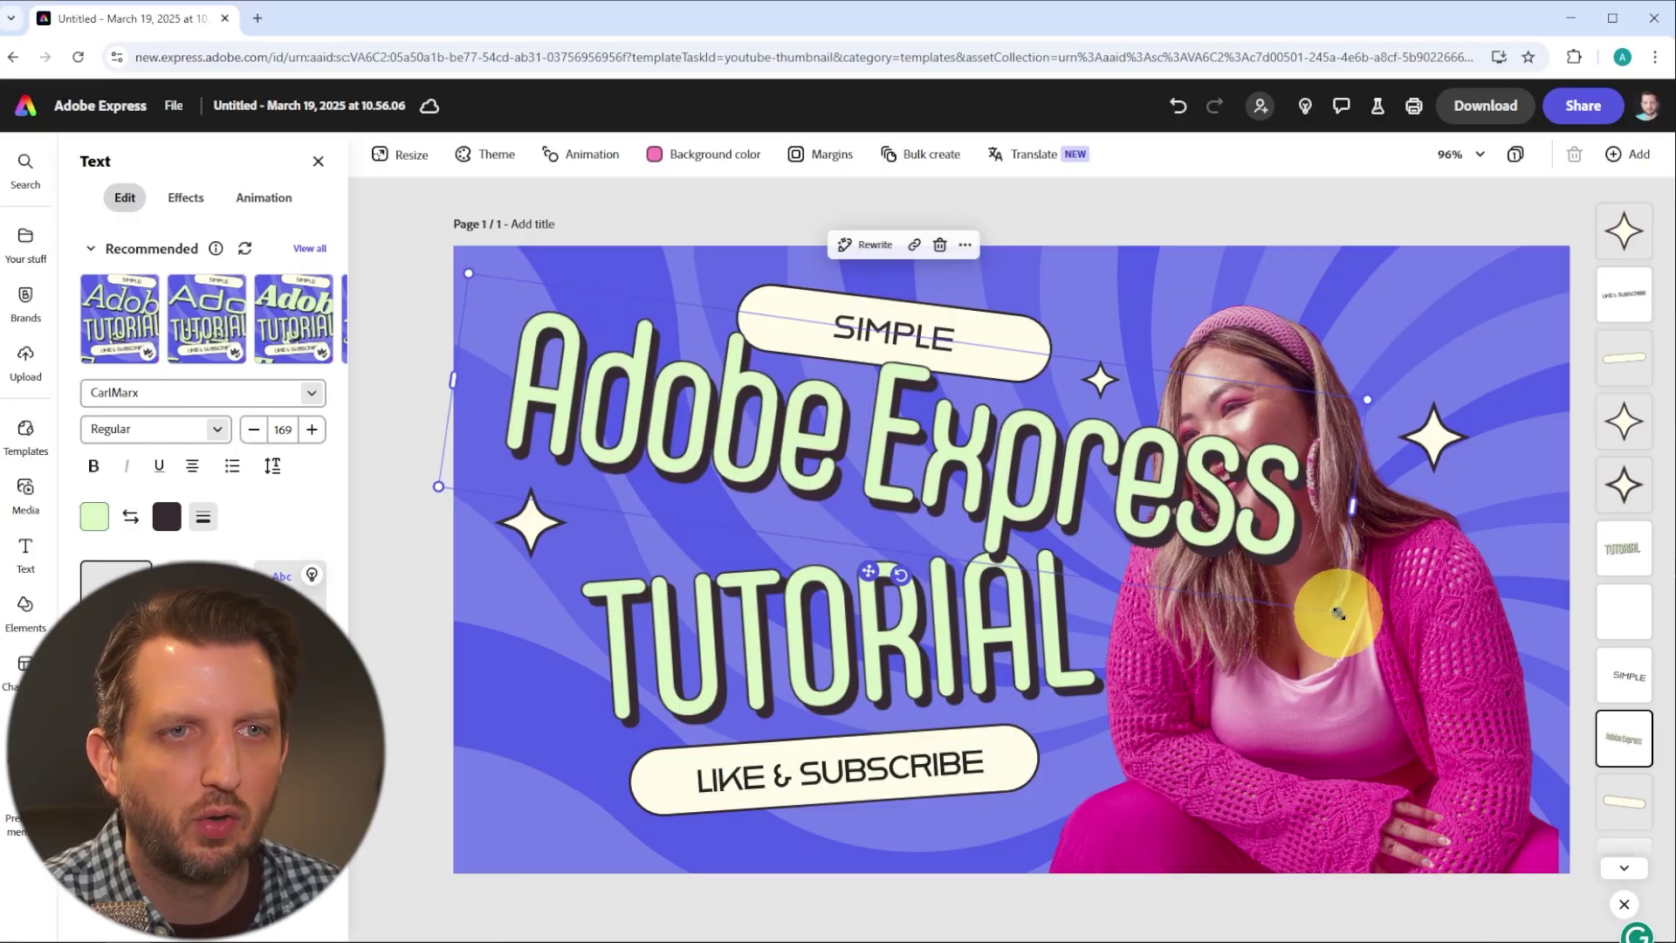
pyautogui.moveTo(1338, 613); pyautogui.dragTo(1152, 540)
pyautogui.moveTo(984, 507); pyautogui.dragTo(976, 548)
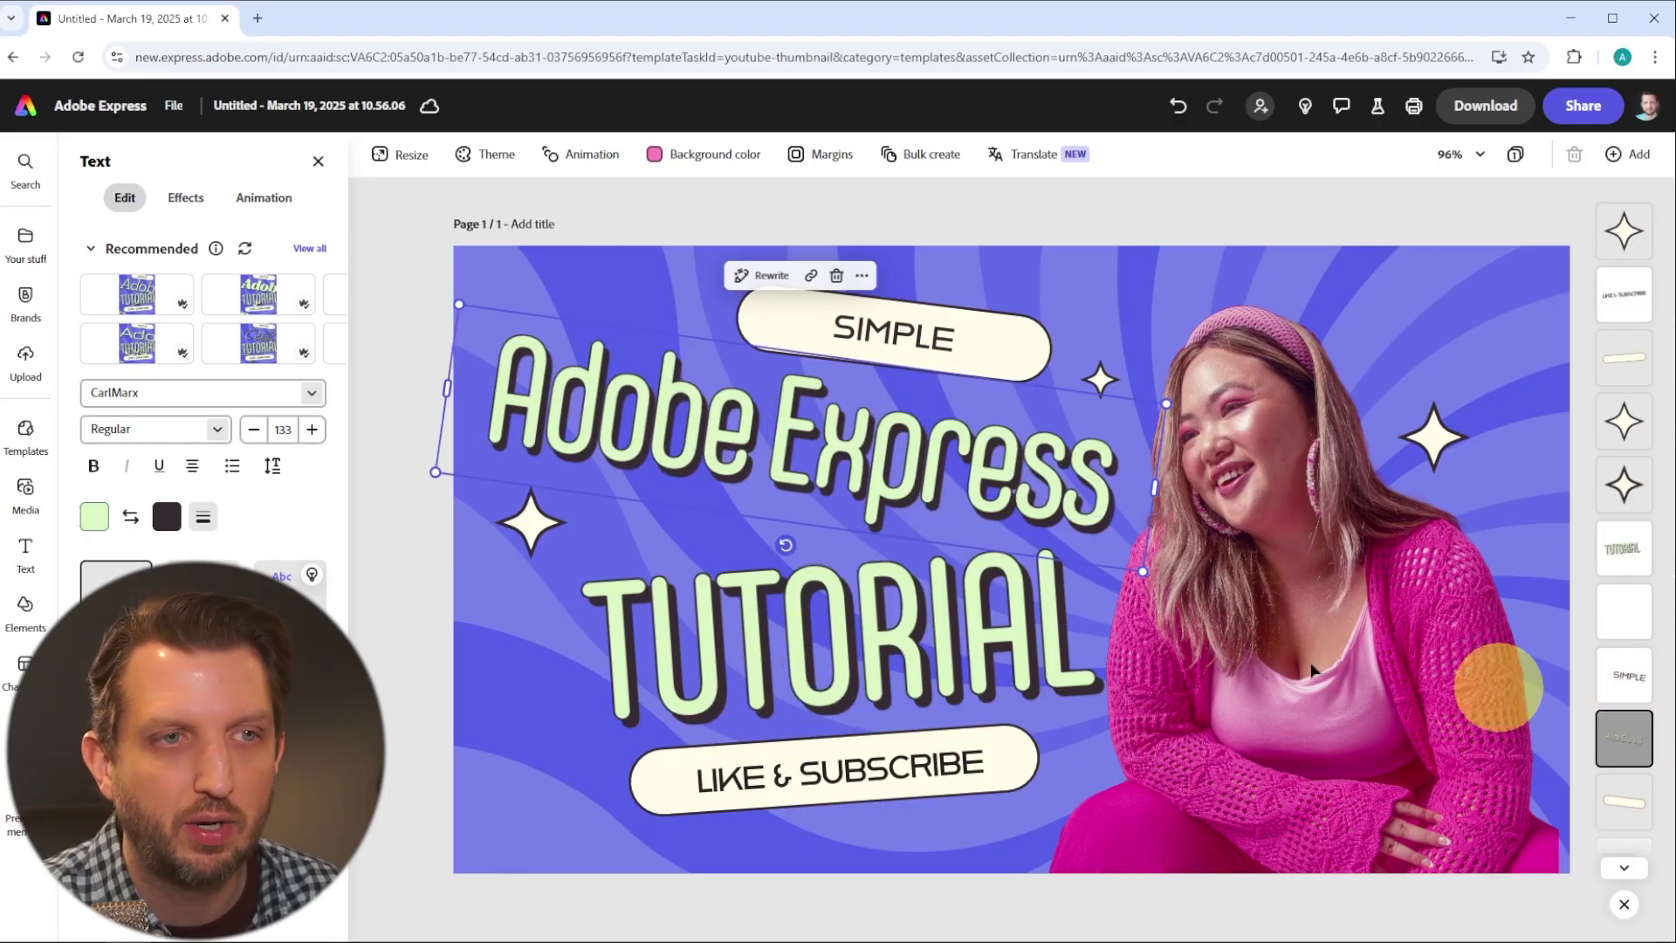
pyautogui.moveTo(804, 695); pyautogui.dragTo(759, 698)
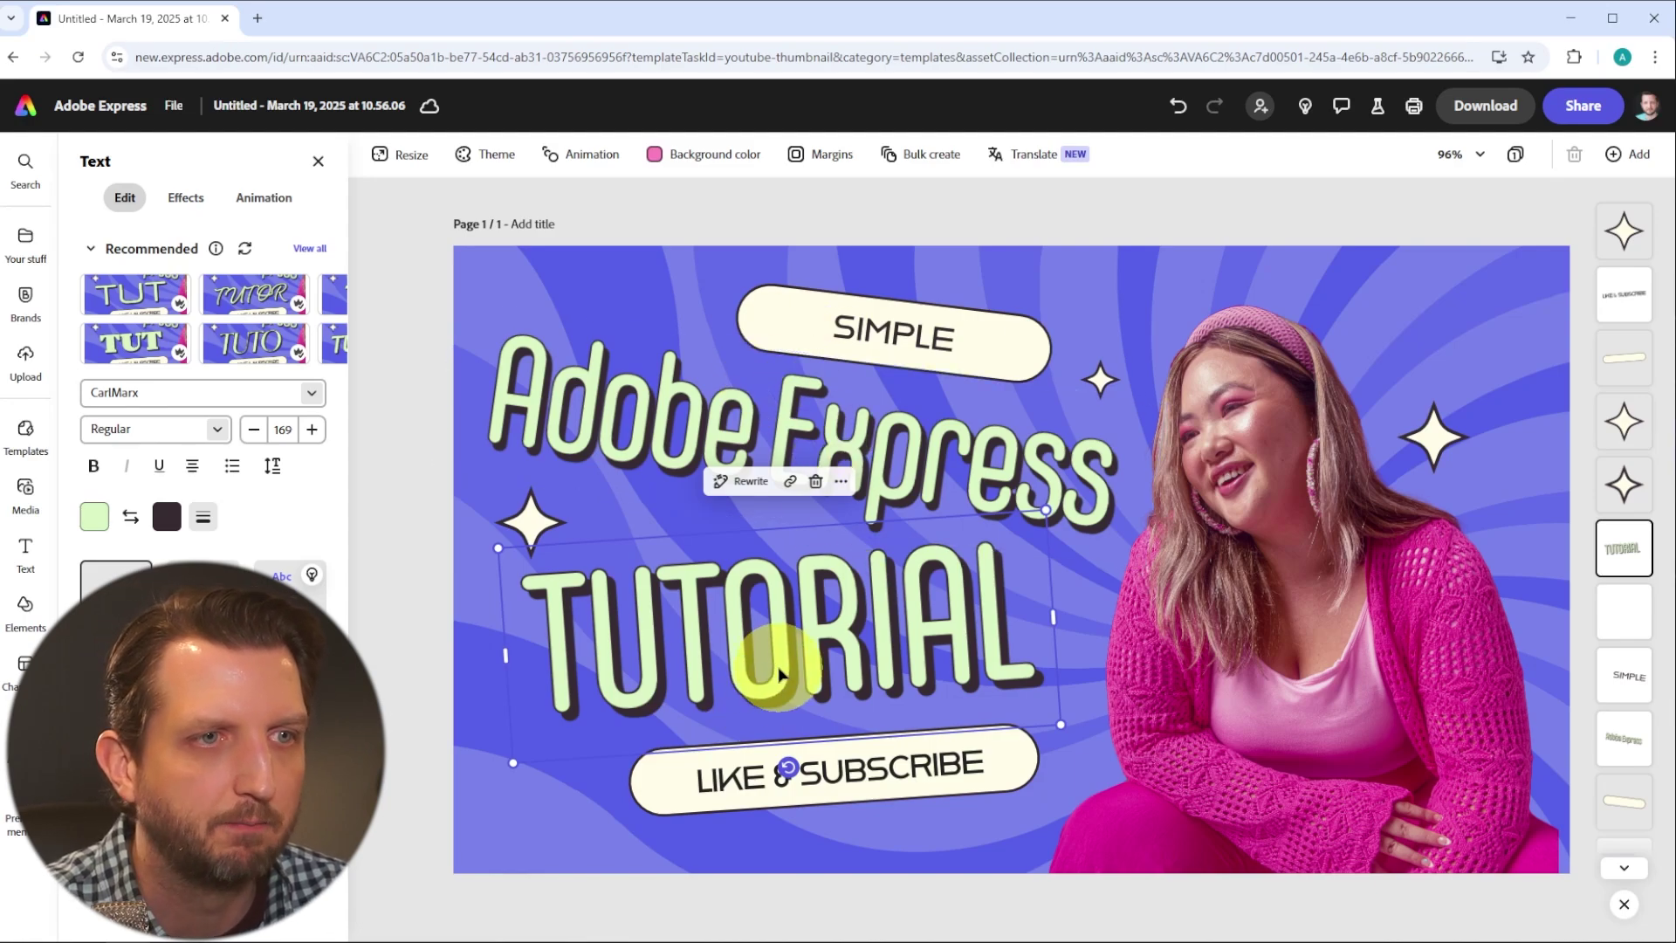
pyautogui.click(690, 445)
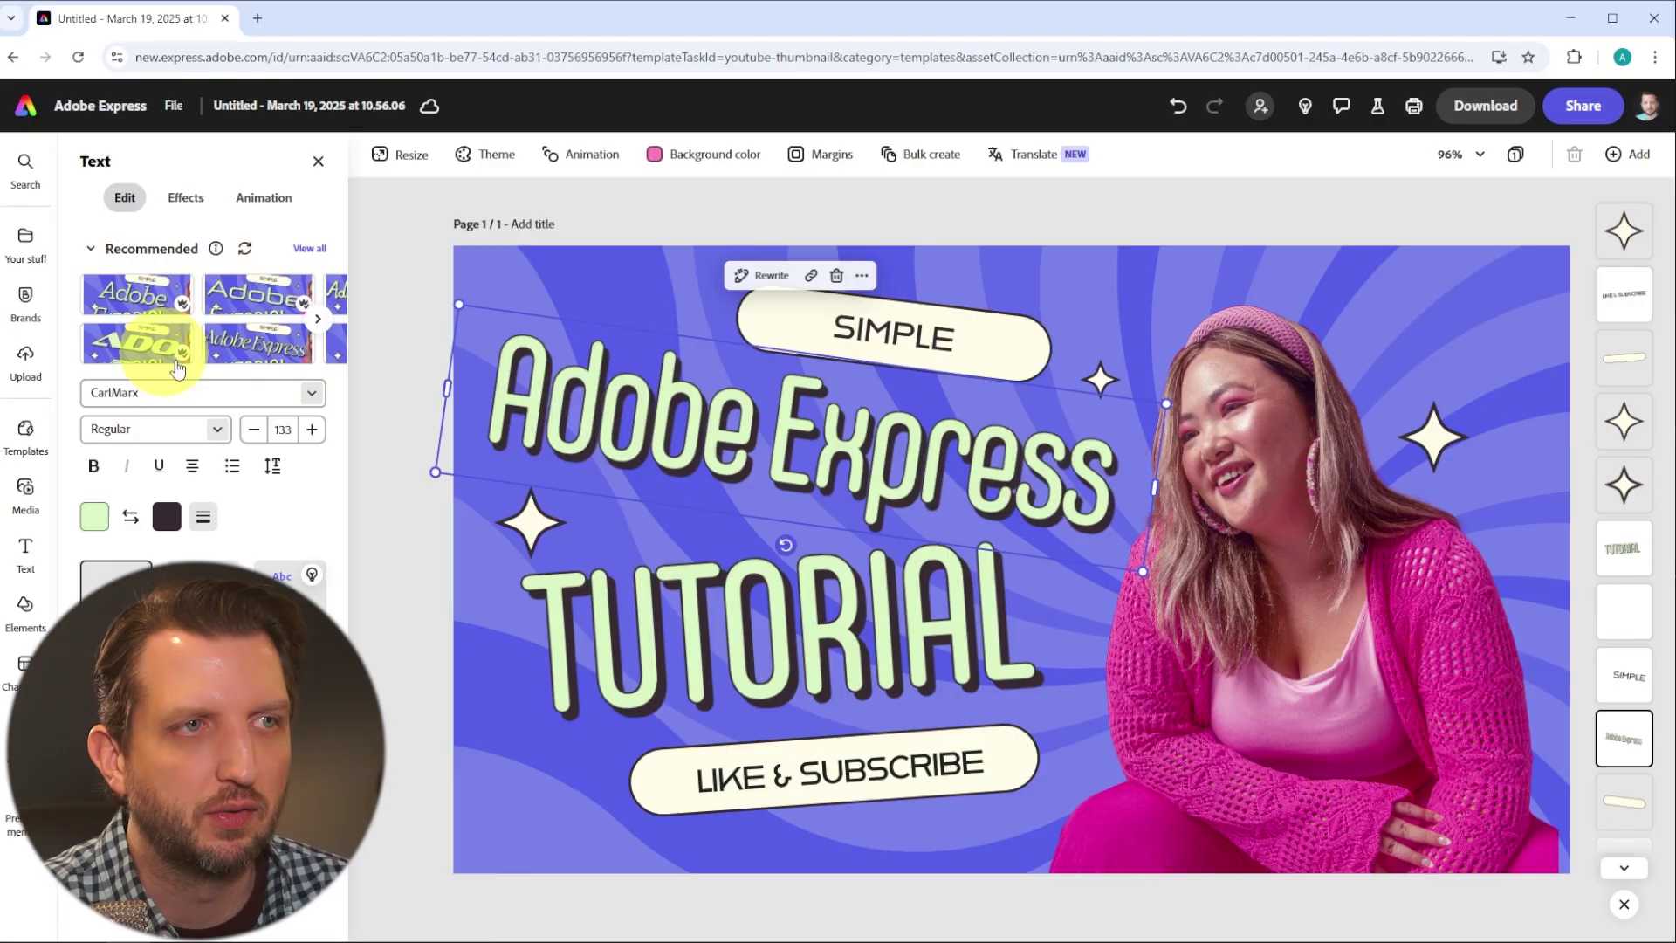
pyautogui.click(322, 323)
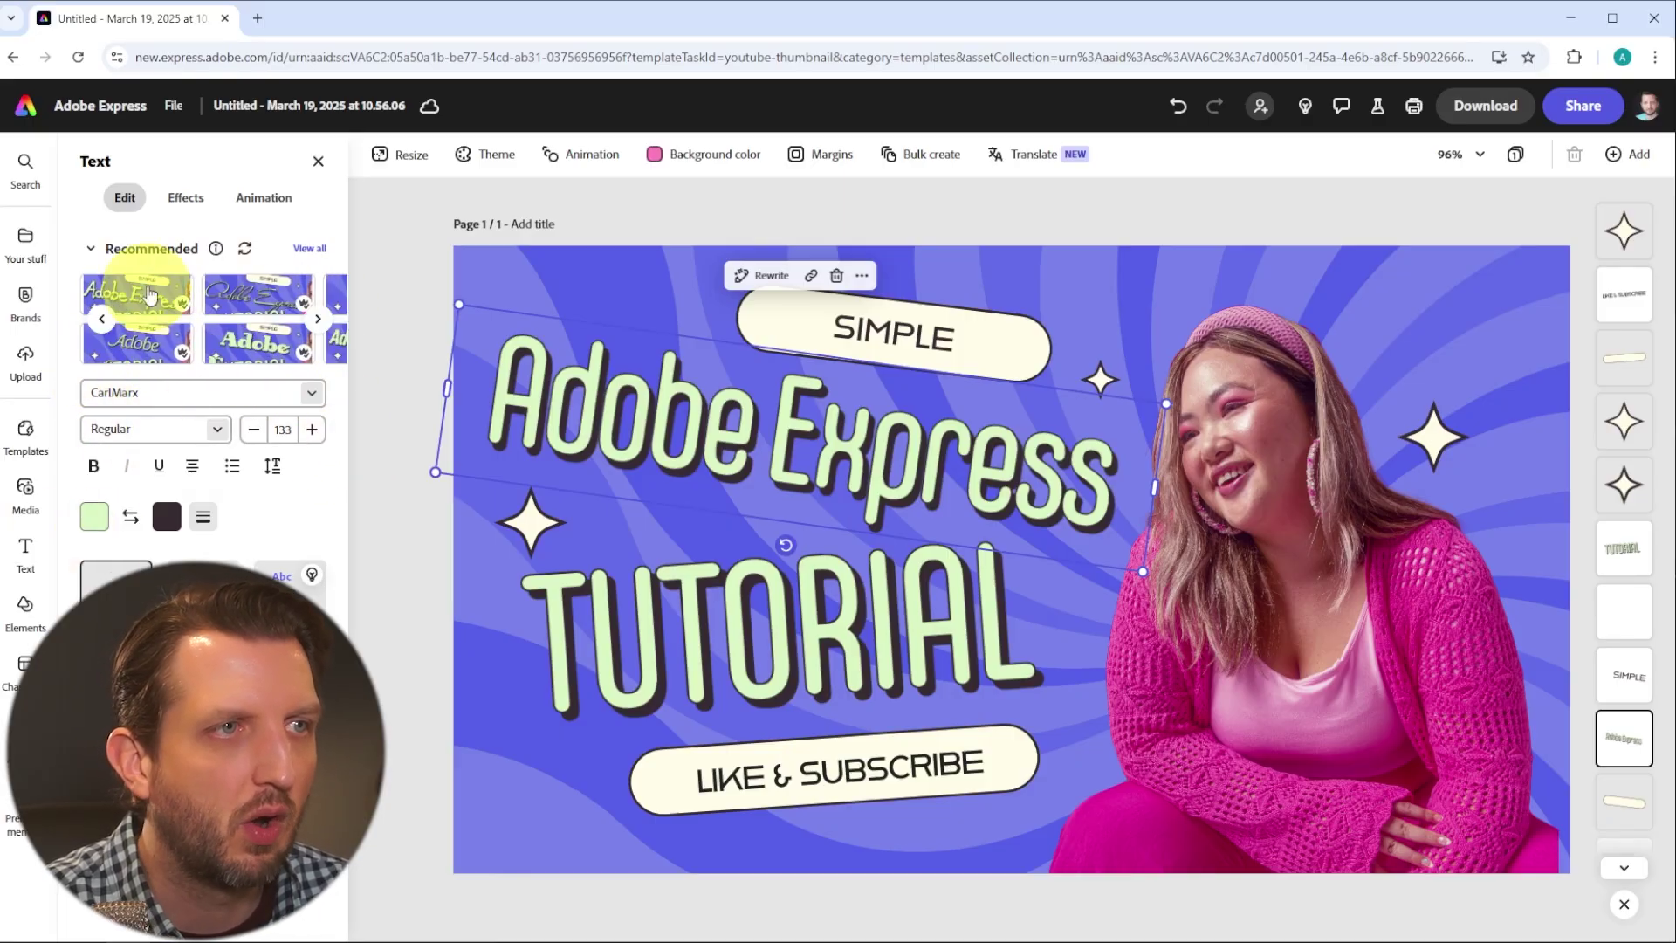
# - Apply the Blue Goblet text style to the title and fill it bright green
pyautogui.click(132, 309)
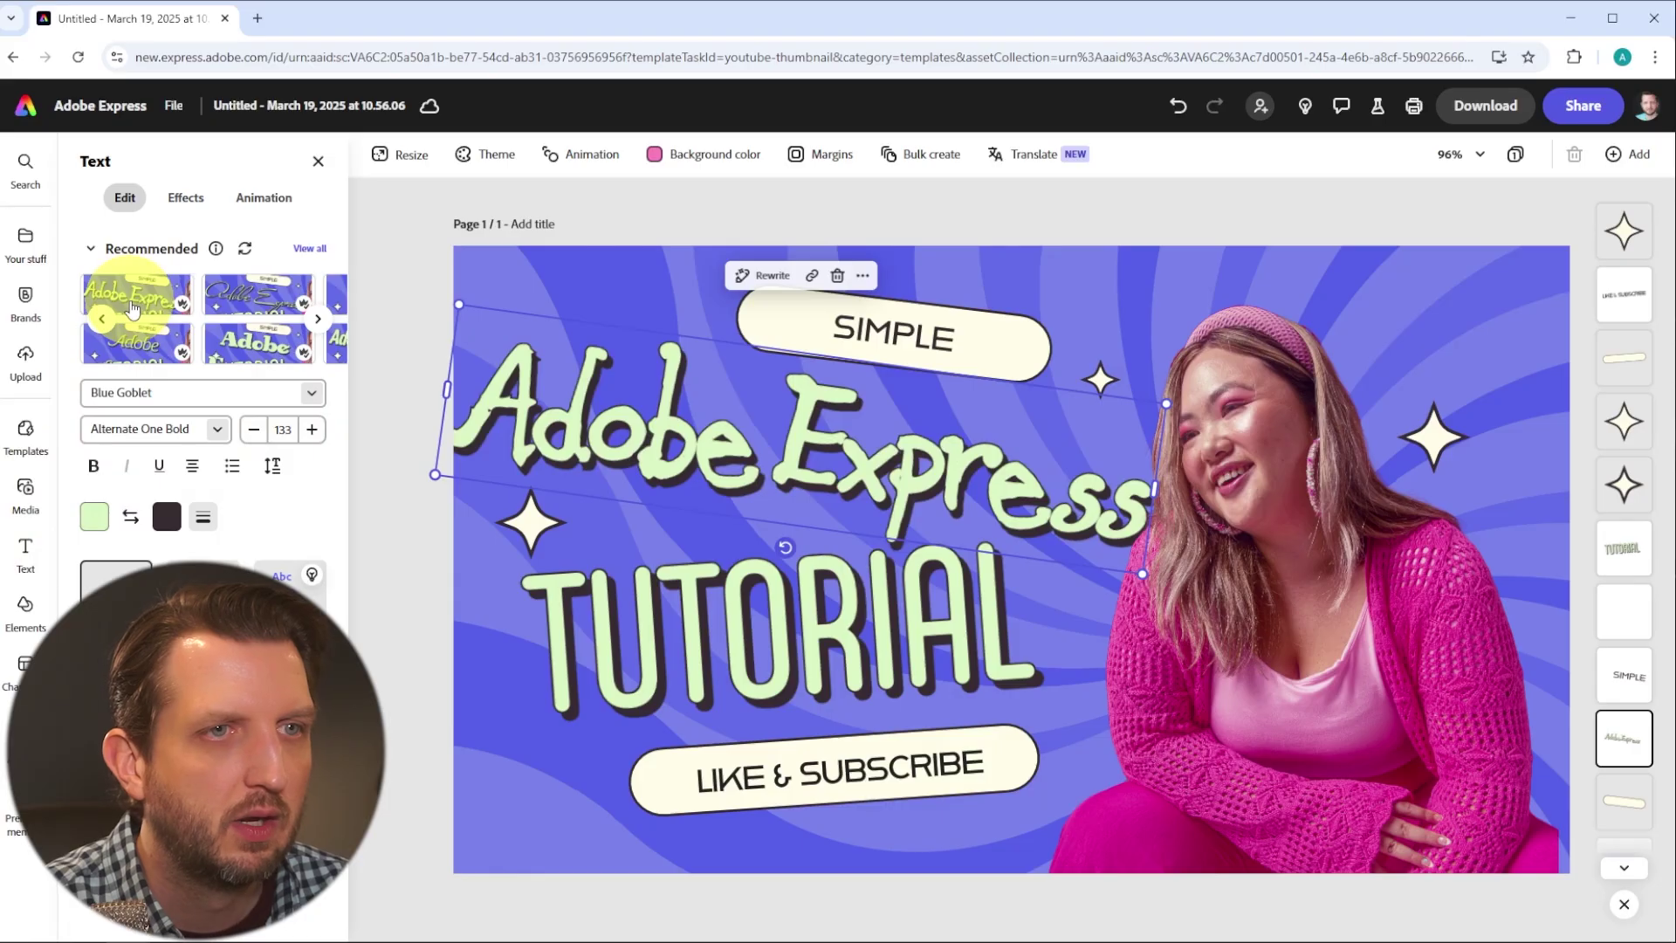
pyautogui.press('Escape')
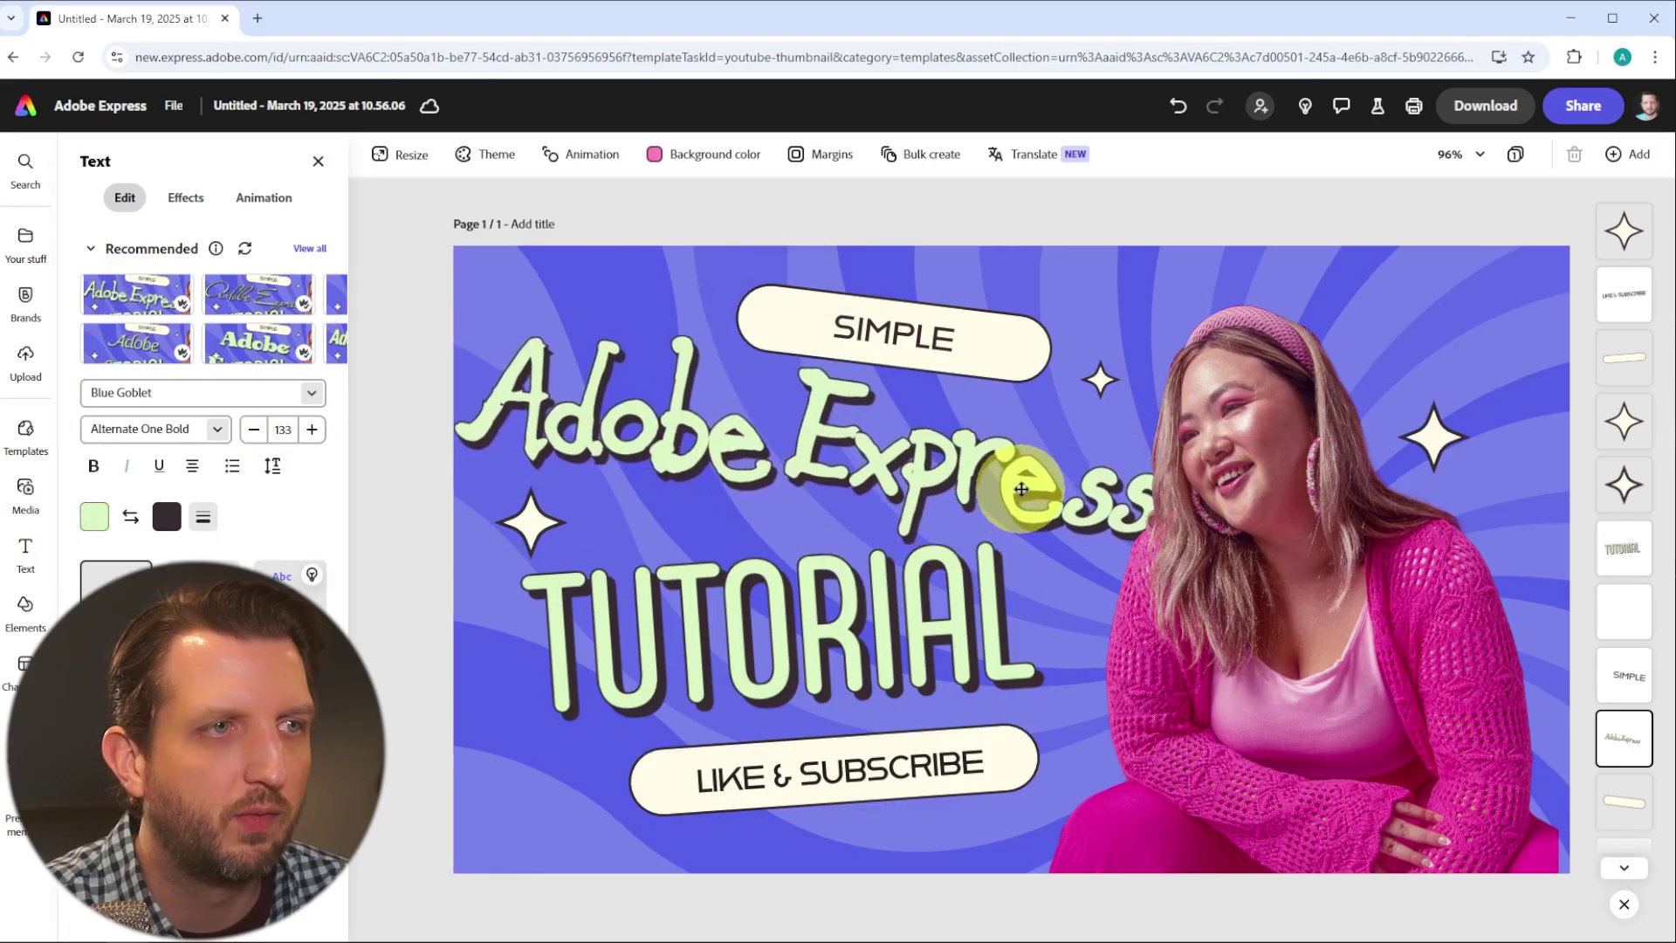
pyautogui.click(1012, 488)
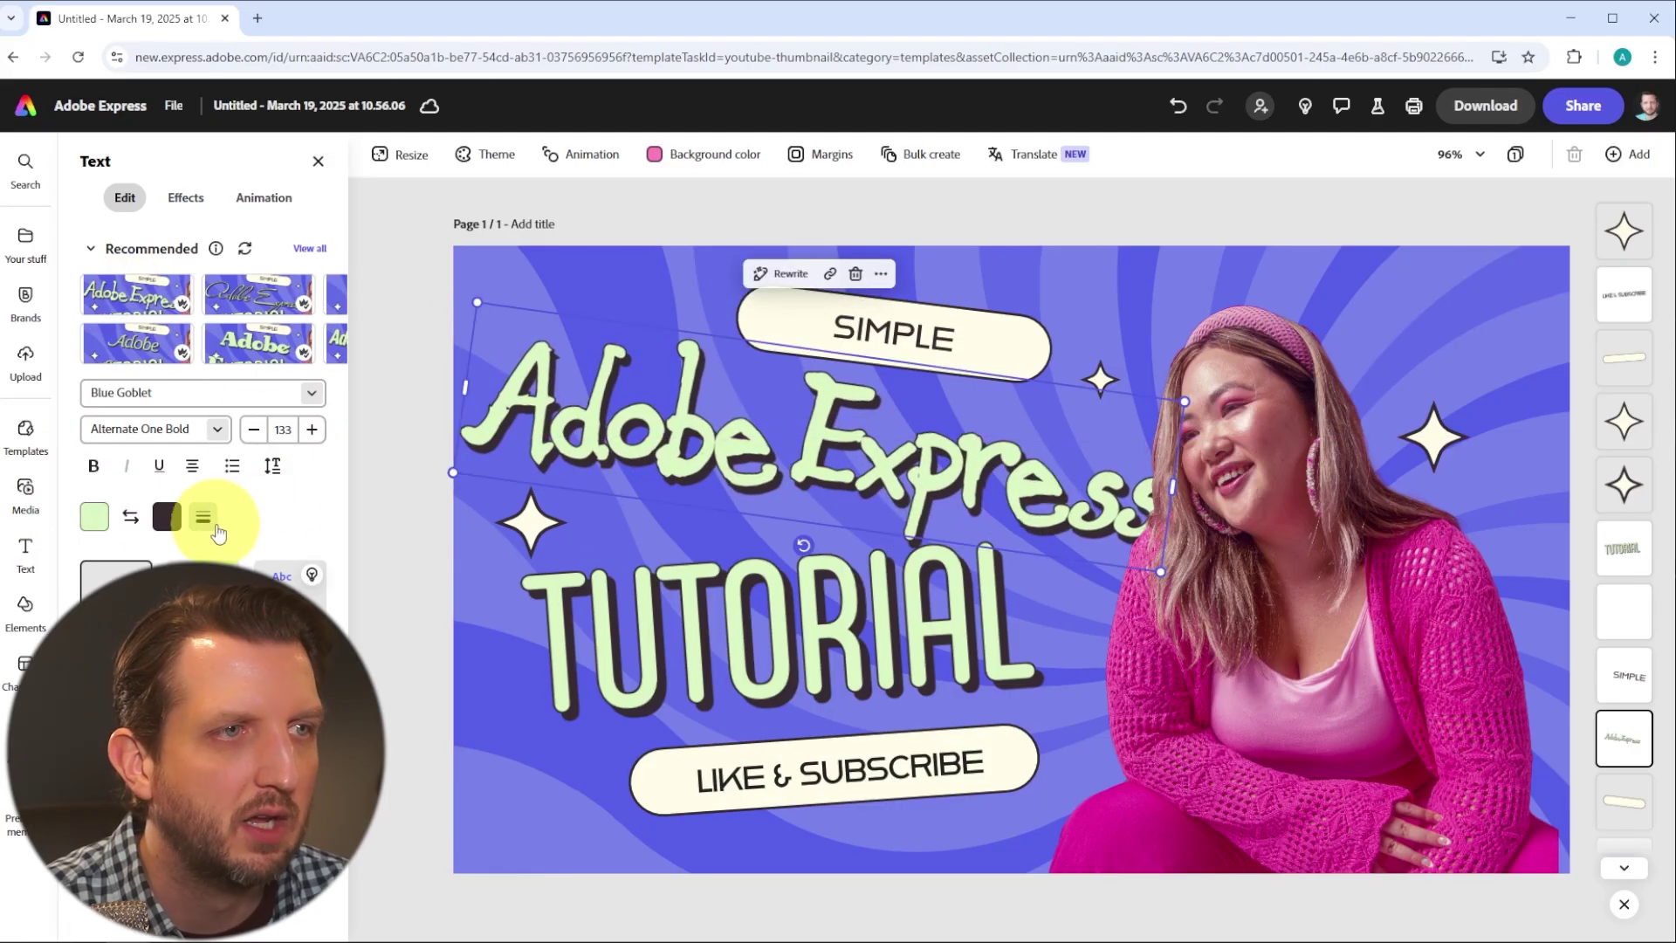
pyautogui.click(94, 517)
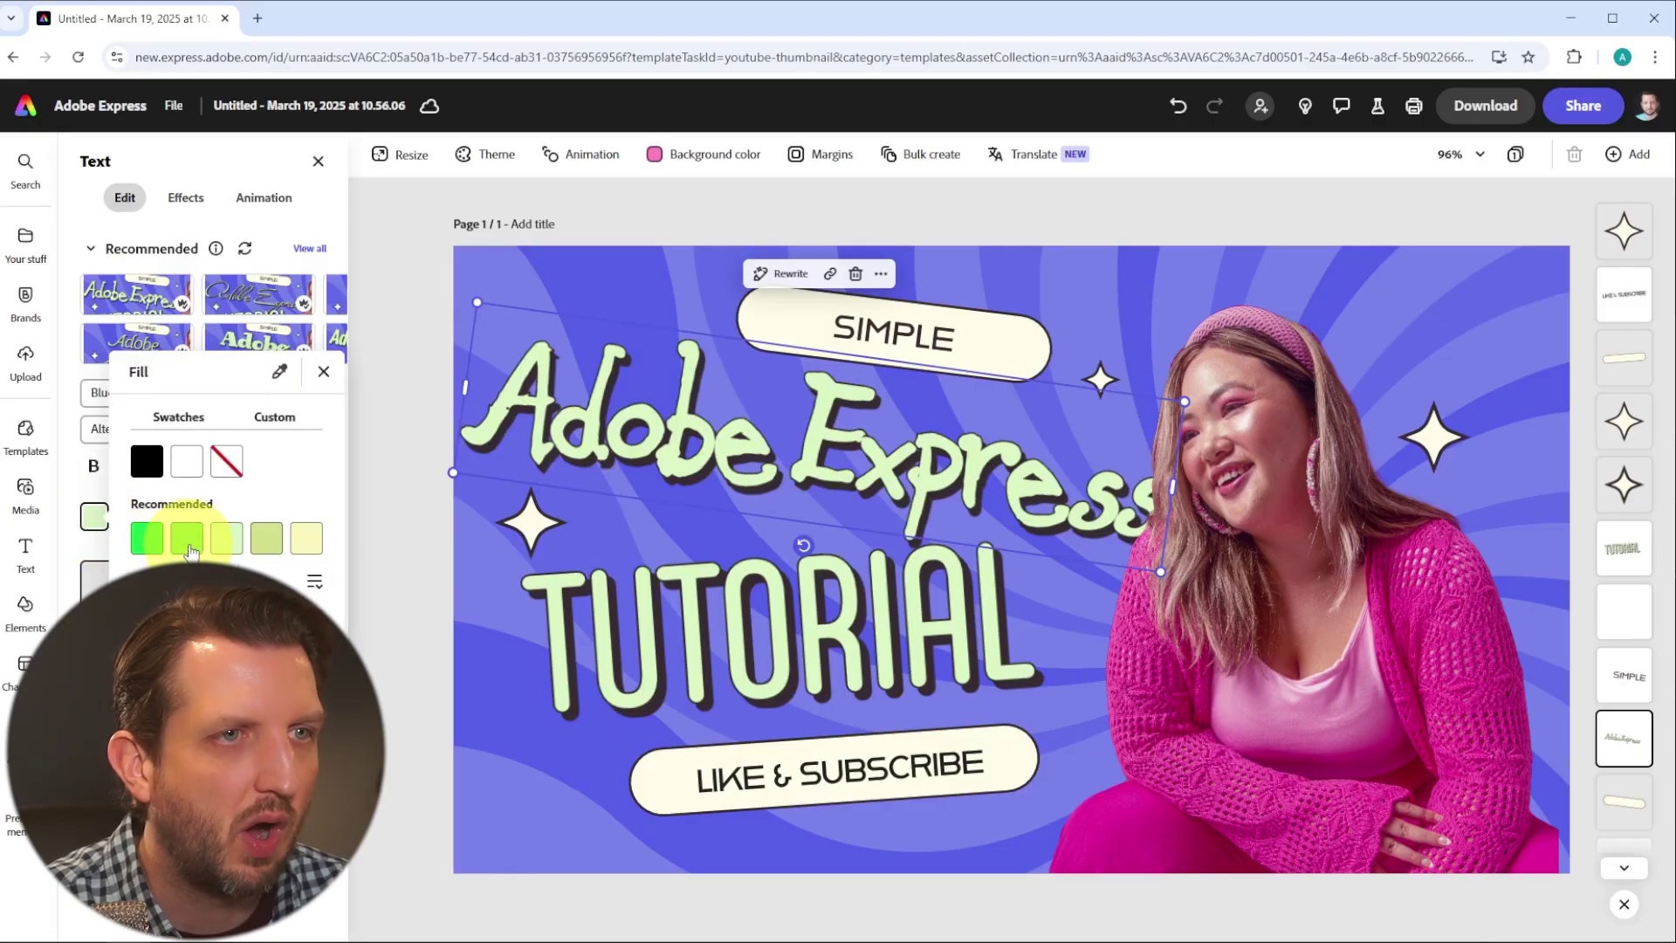
pyautogui.click(189, 547)
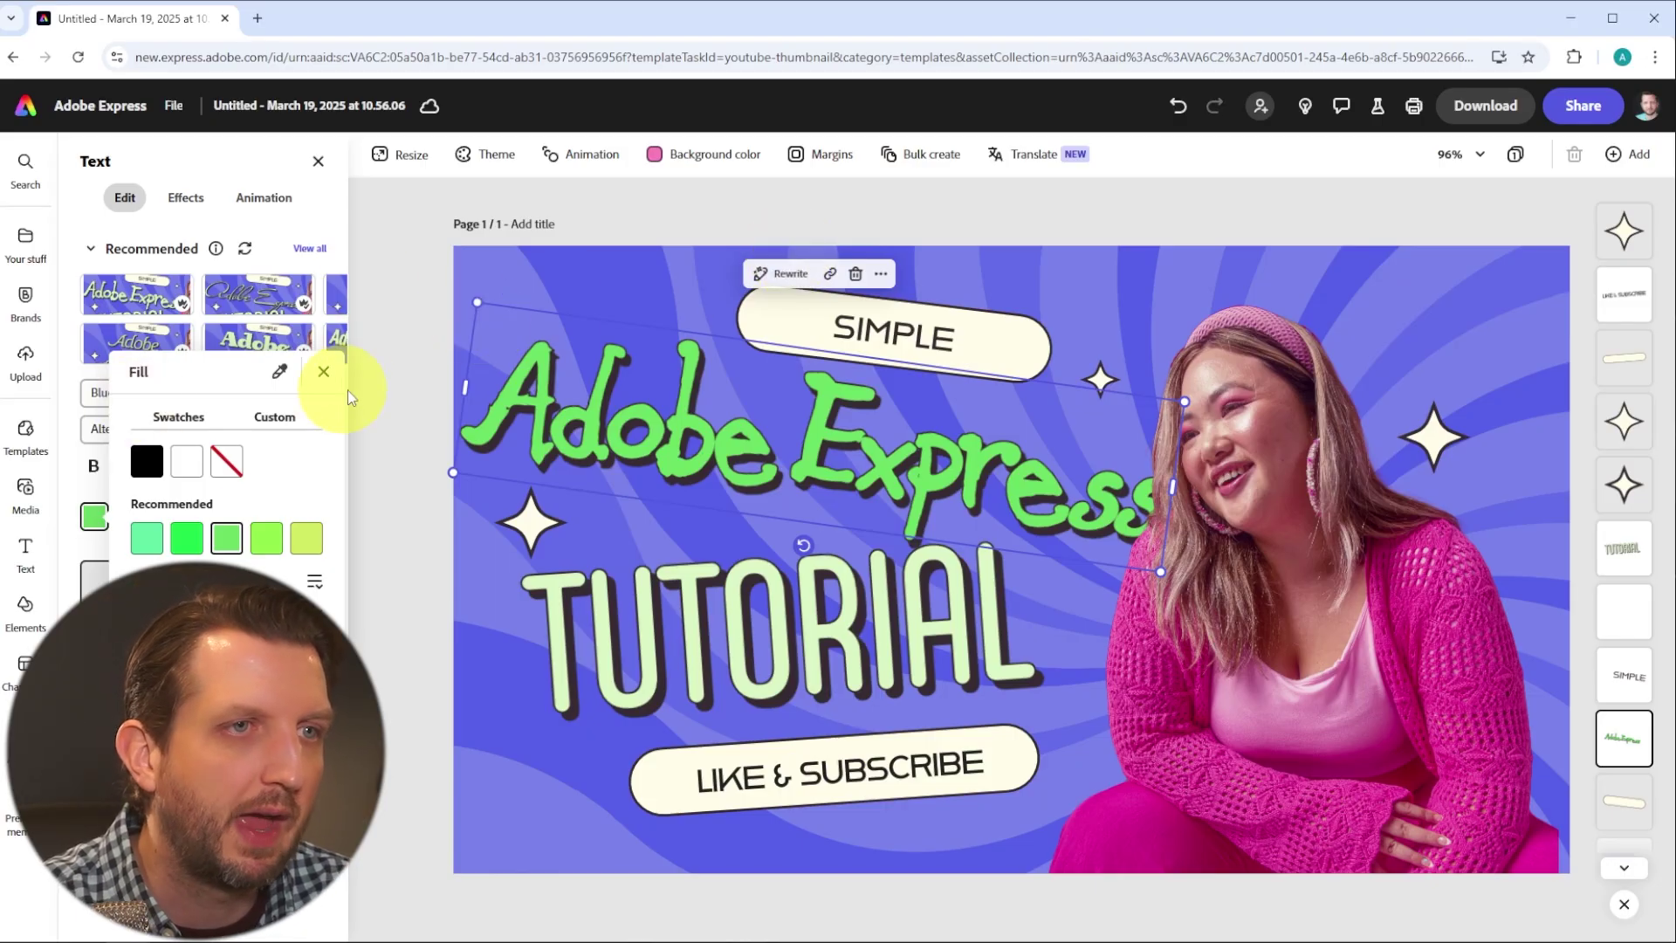
pyautogui.click(323, 374)
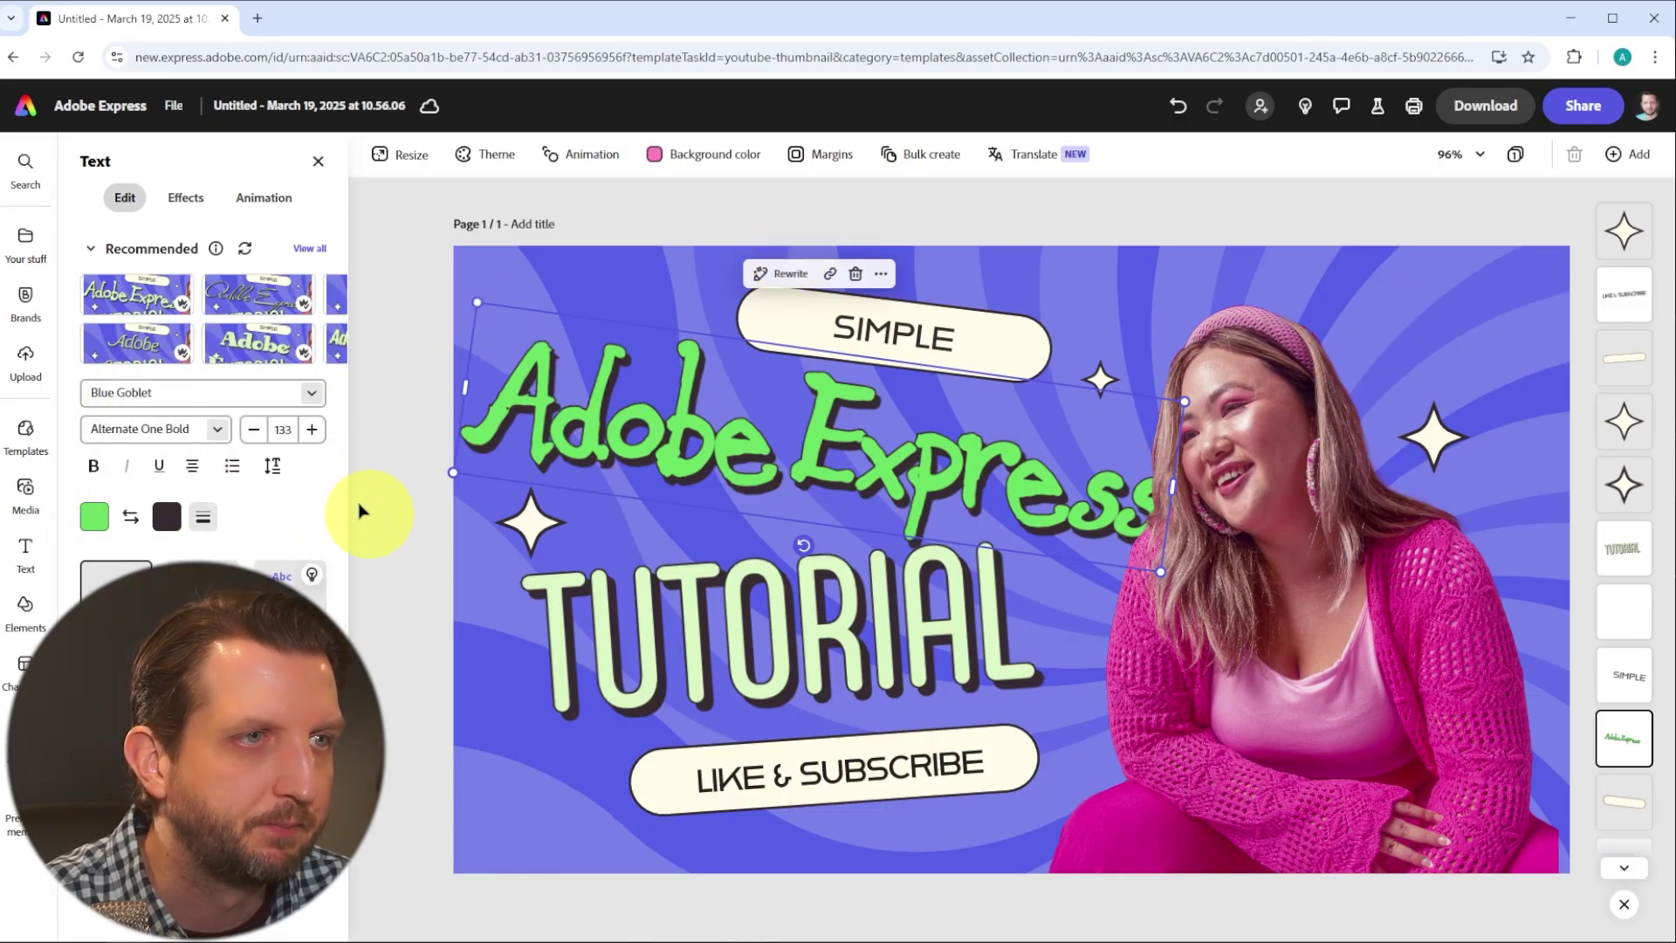
# - Check the font list and toggle Bold on and off, keeping the title Regular weight
pyautogui.click(310, 397)
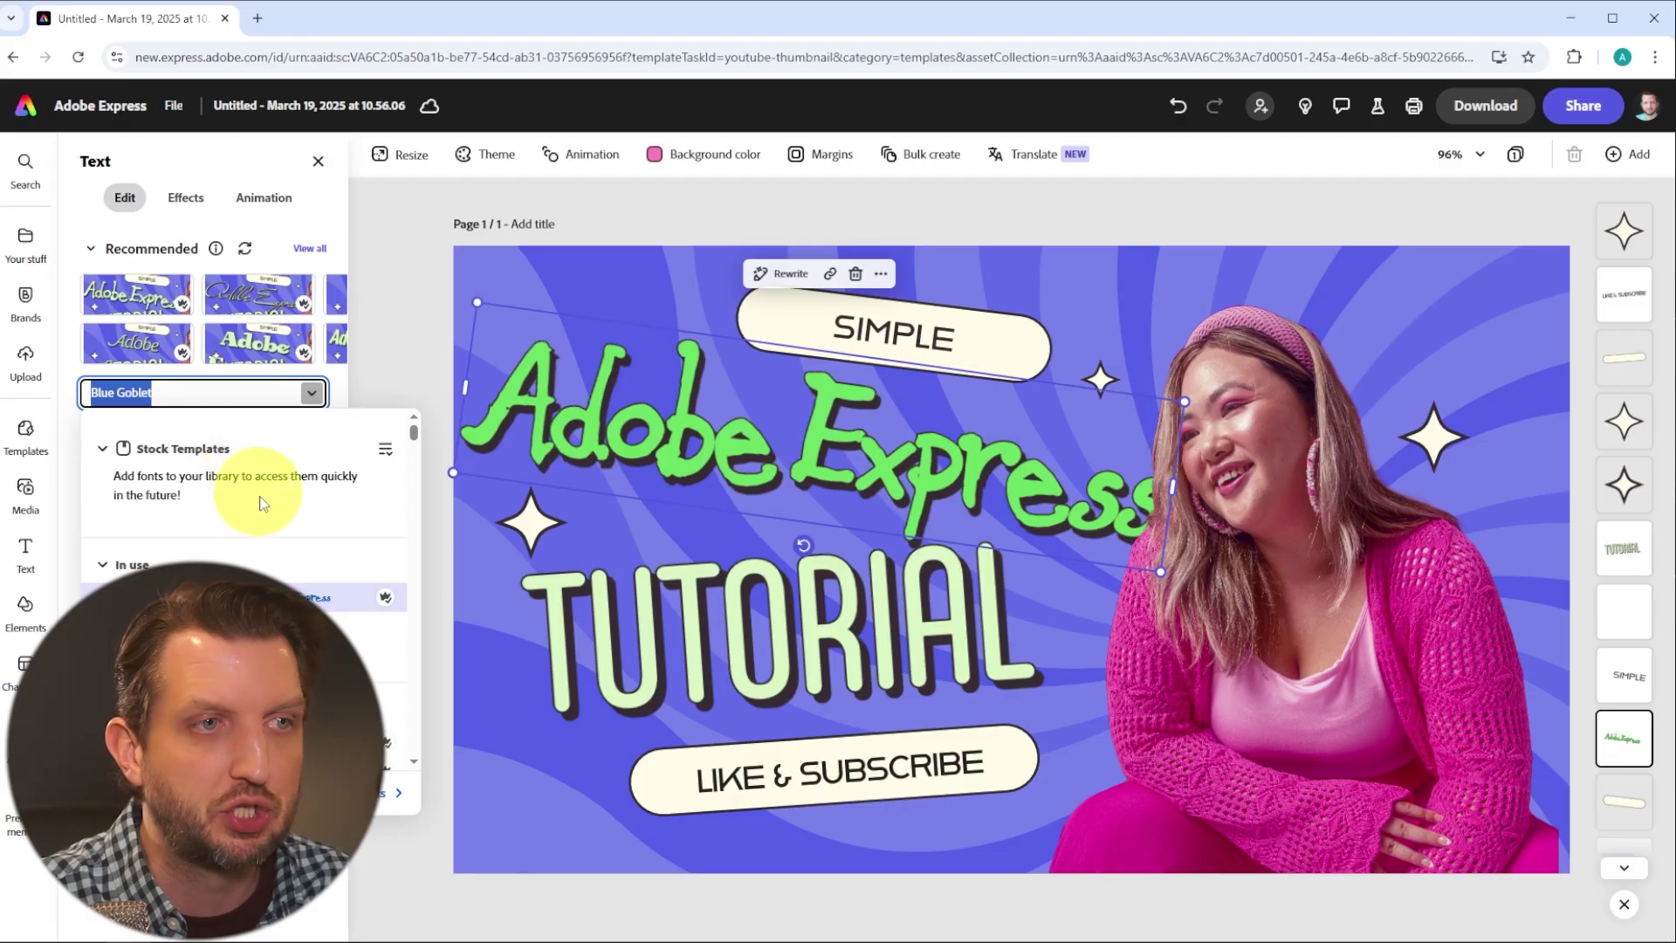
pyautogui.press('Escape')
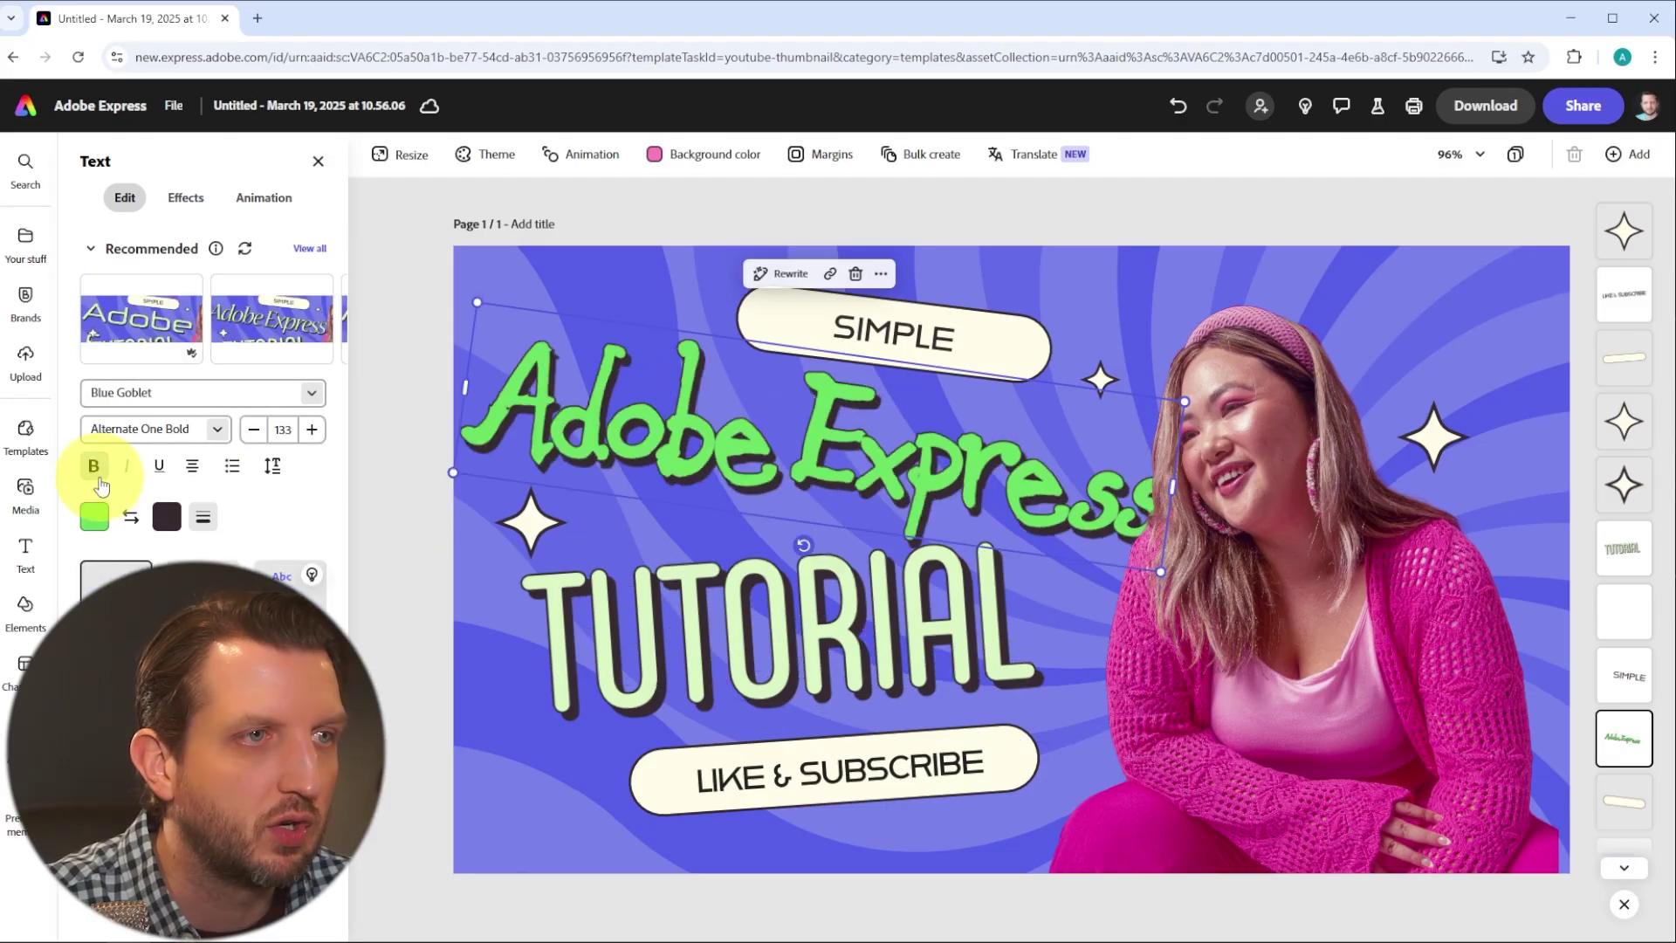
pyautogui.click(93, 465)
pyautogui.click(94, 470)
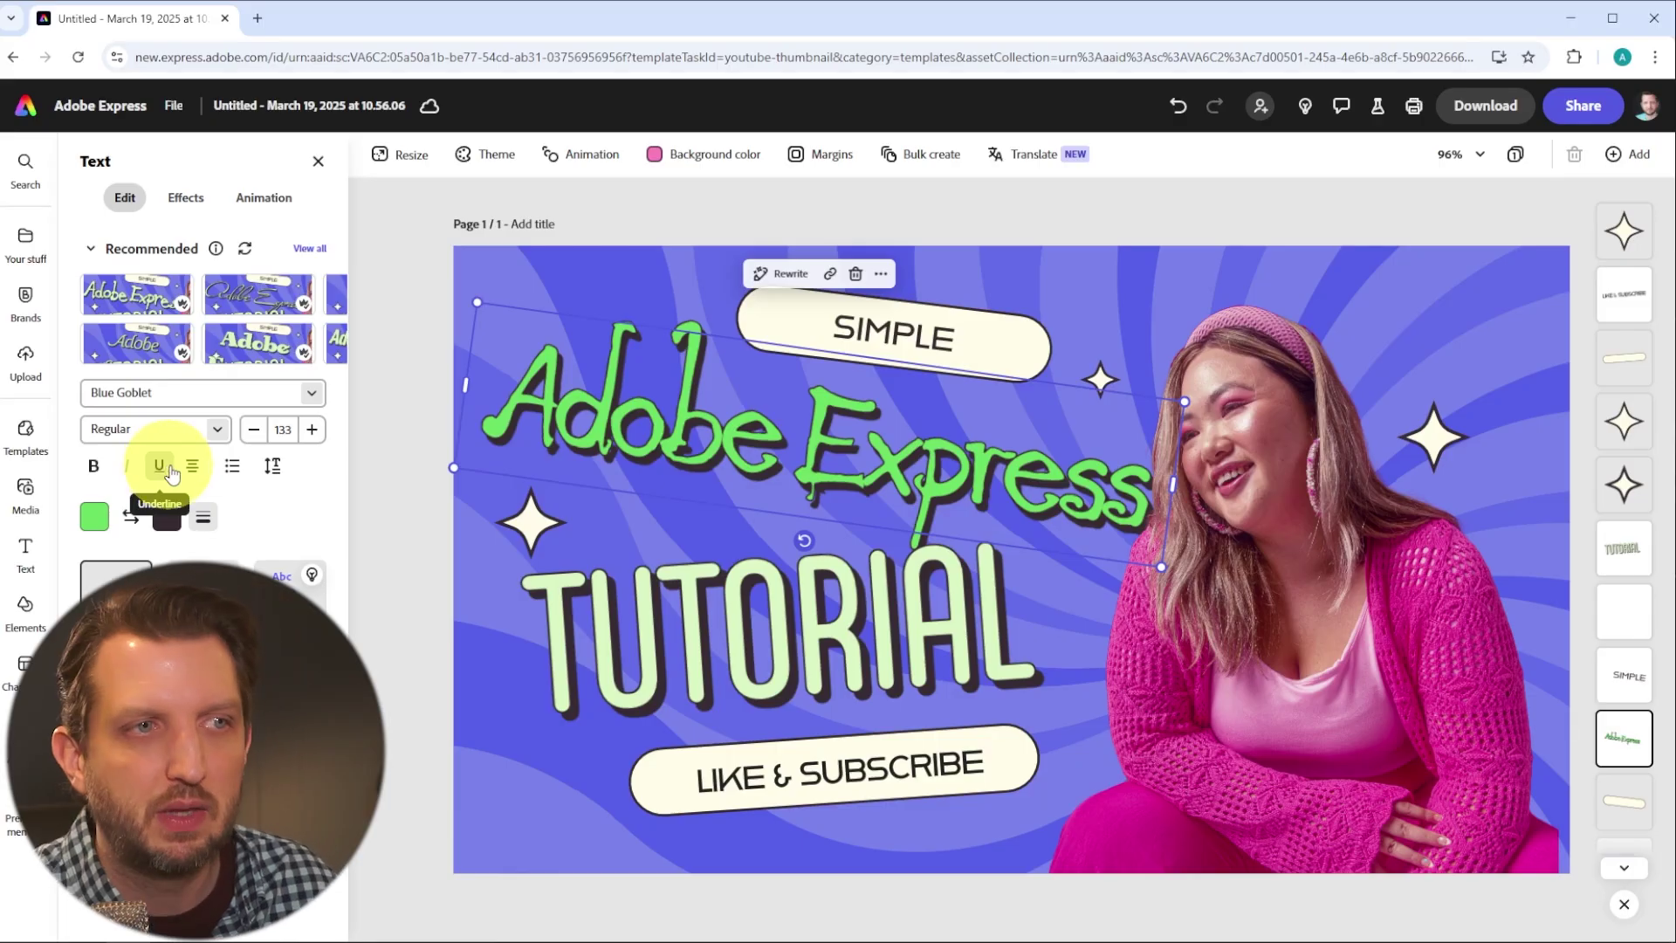
pyautogui.click(179, 206)
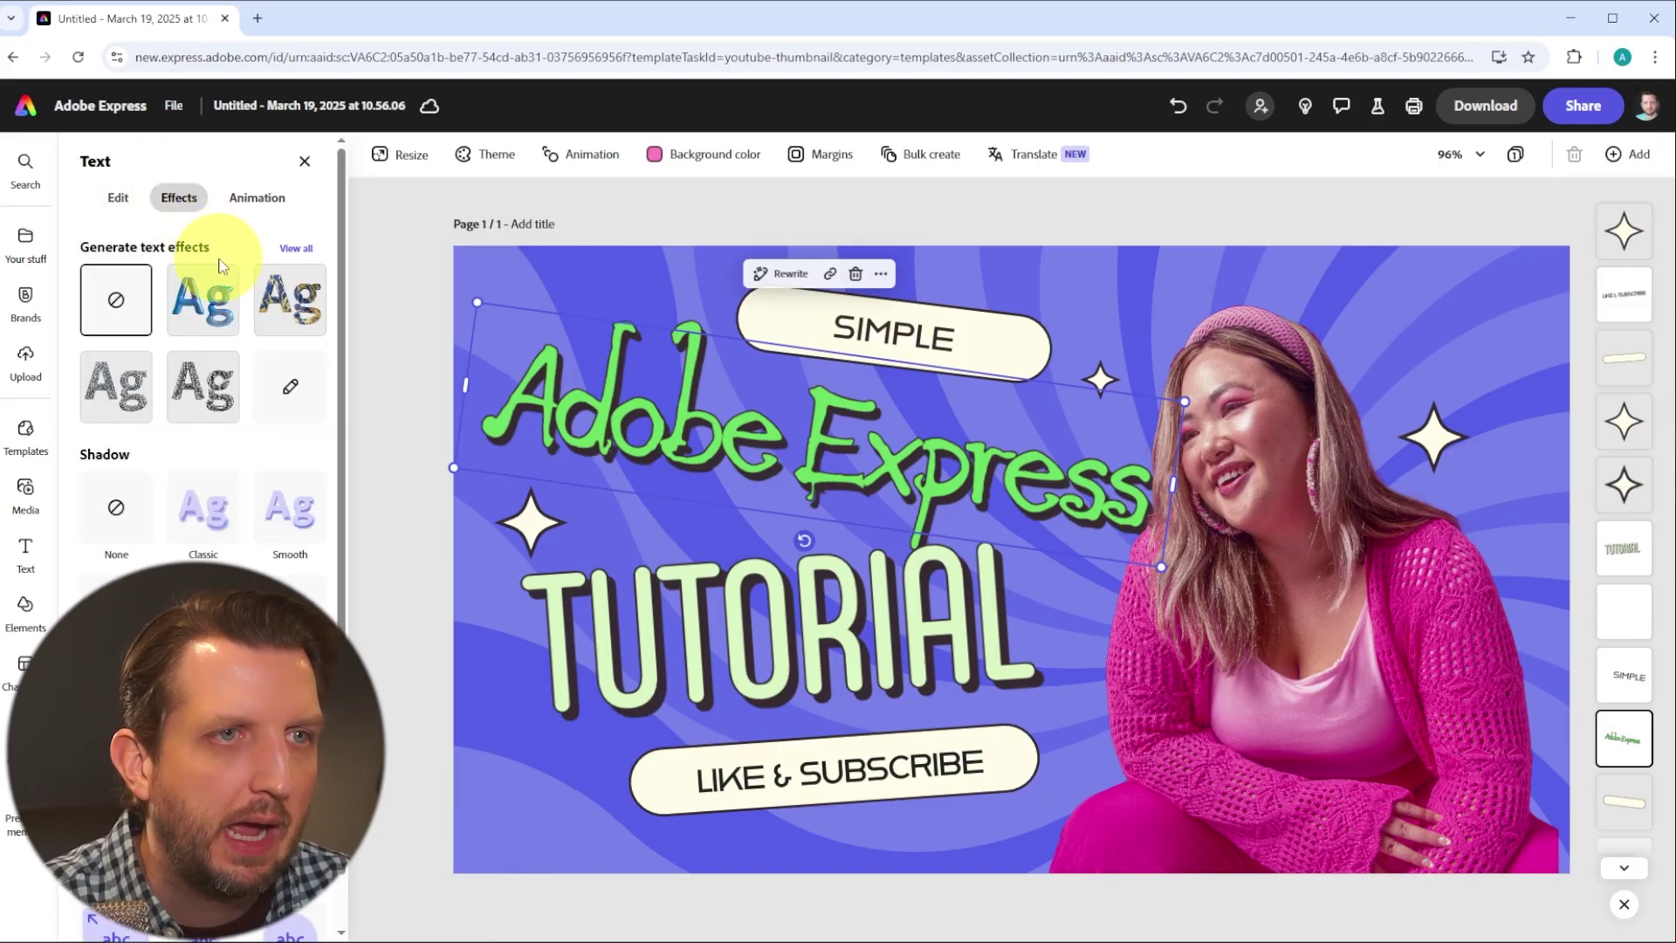
# - Try Classic and Smooth shadows, then settle on a large soft blurred shadow for the title
pyautogui.click(202, 514)
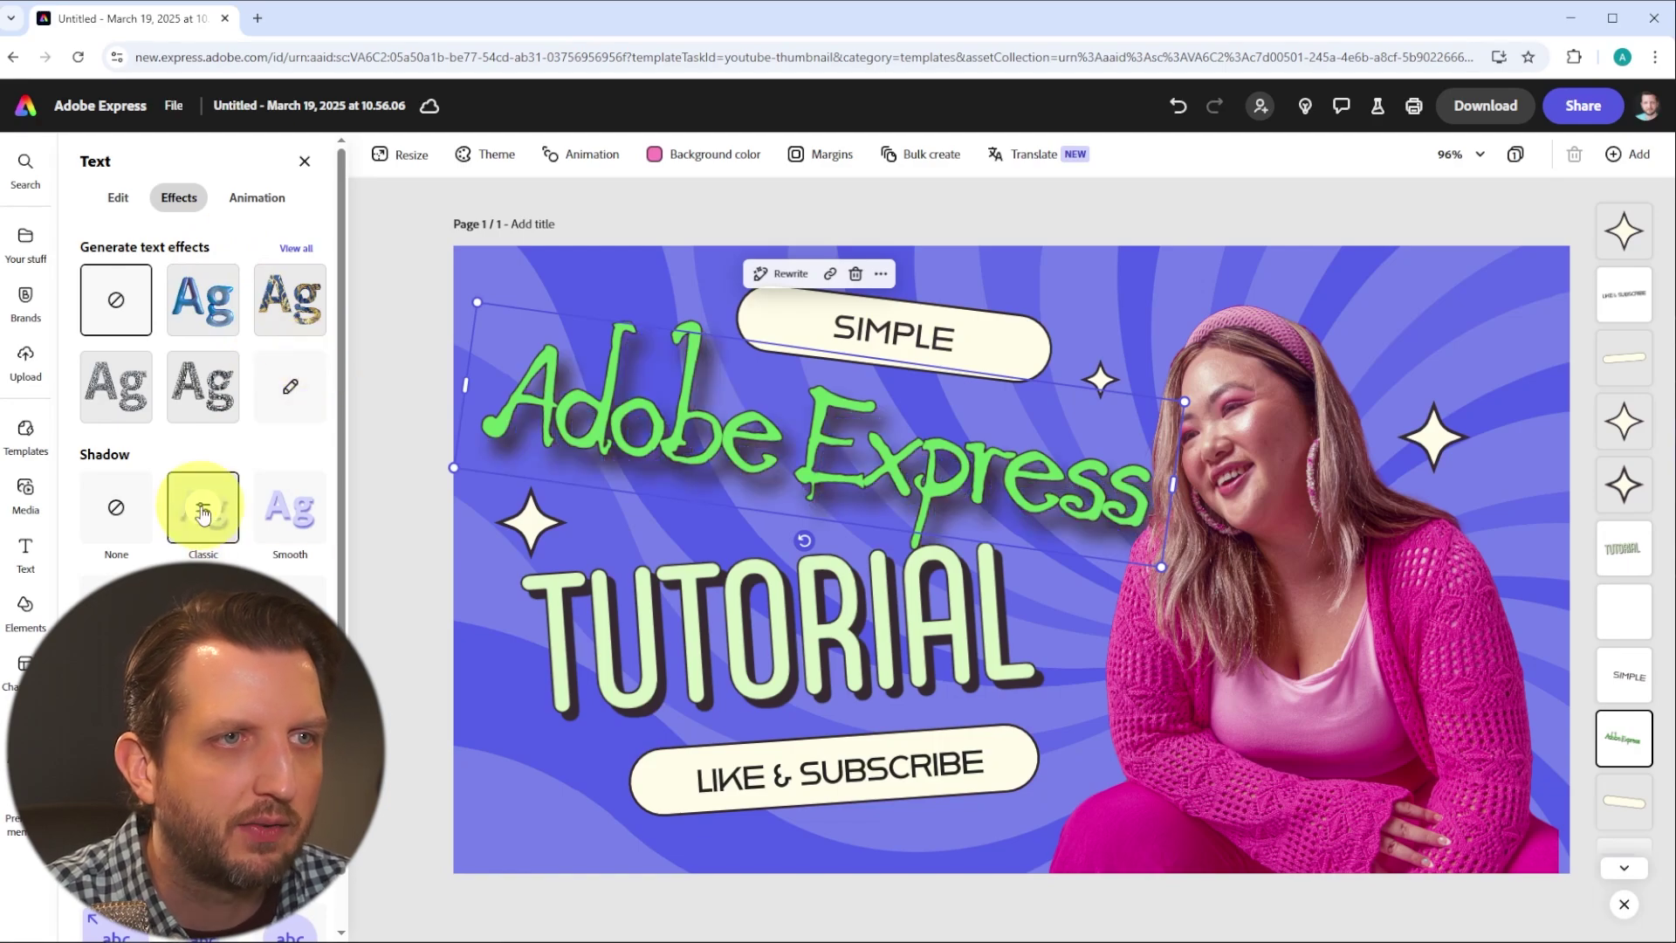
pyautogui.click(278, 524)
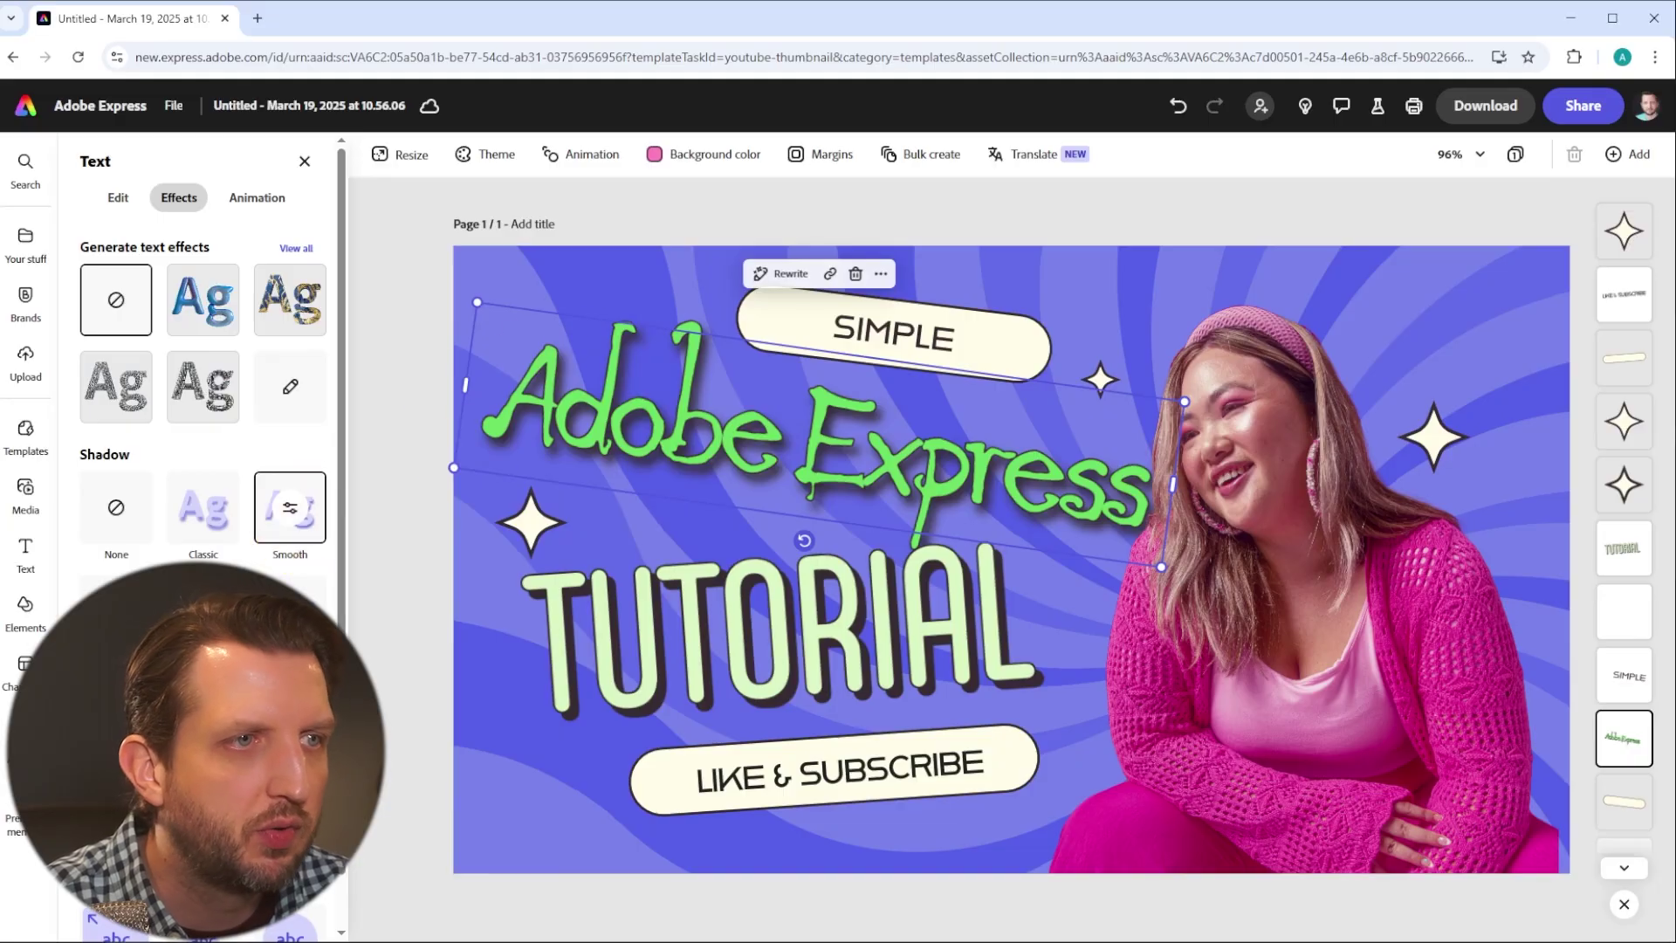
pyautogui.click(116, 611)
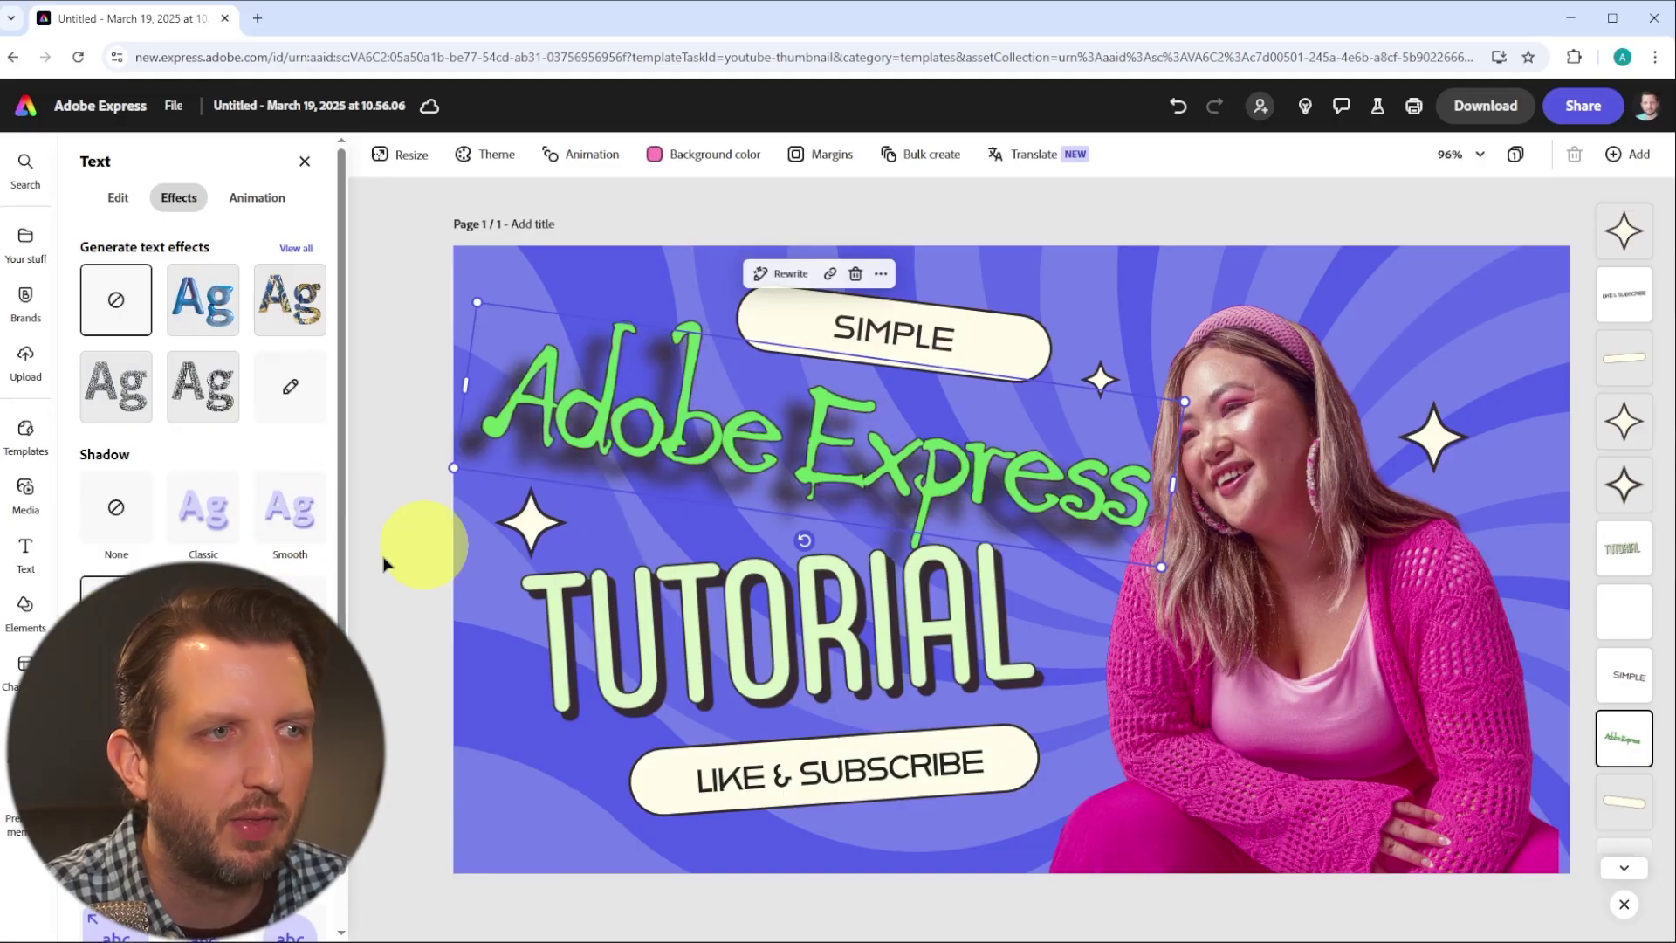
pyautogui.scroll(-1, 289, 559)
pyautogui.click(290, 555)
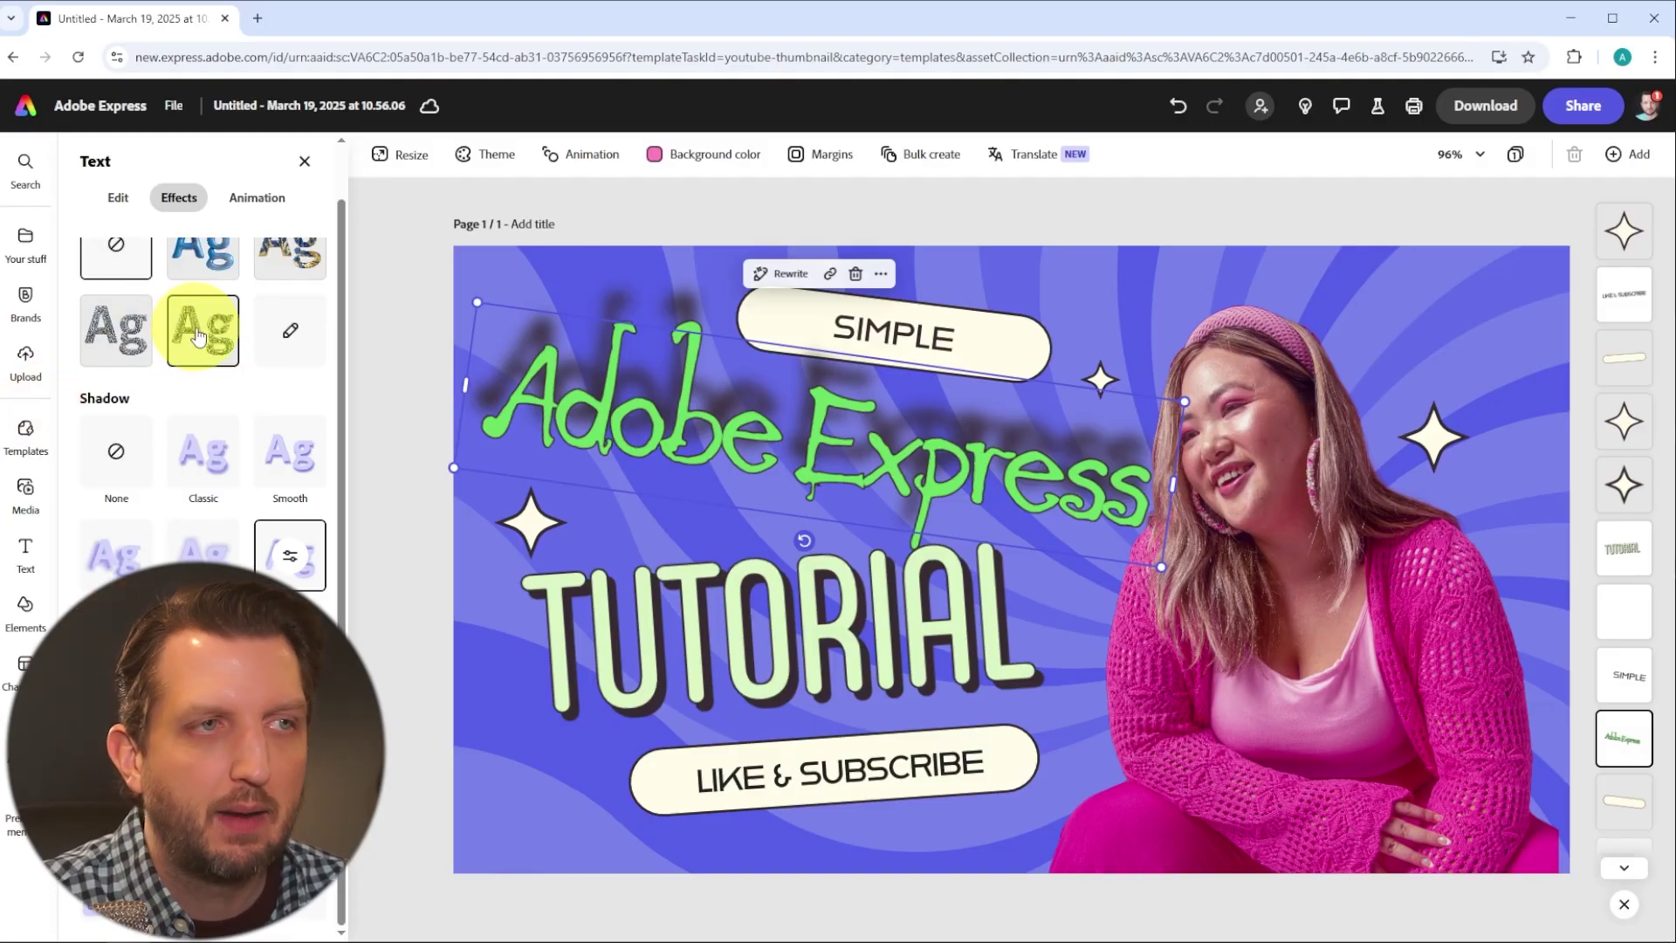
pyautogui.scroll(1, 174, 314)
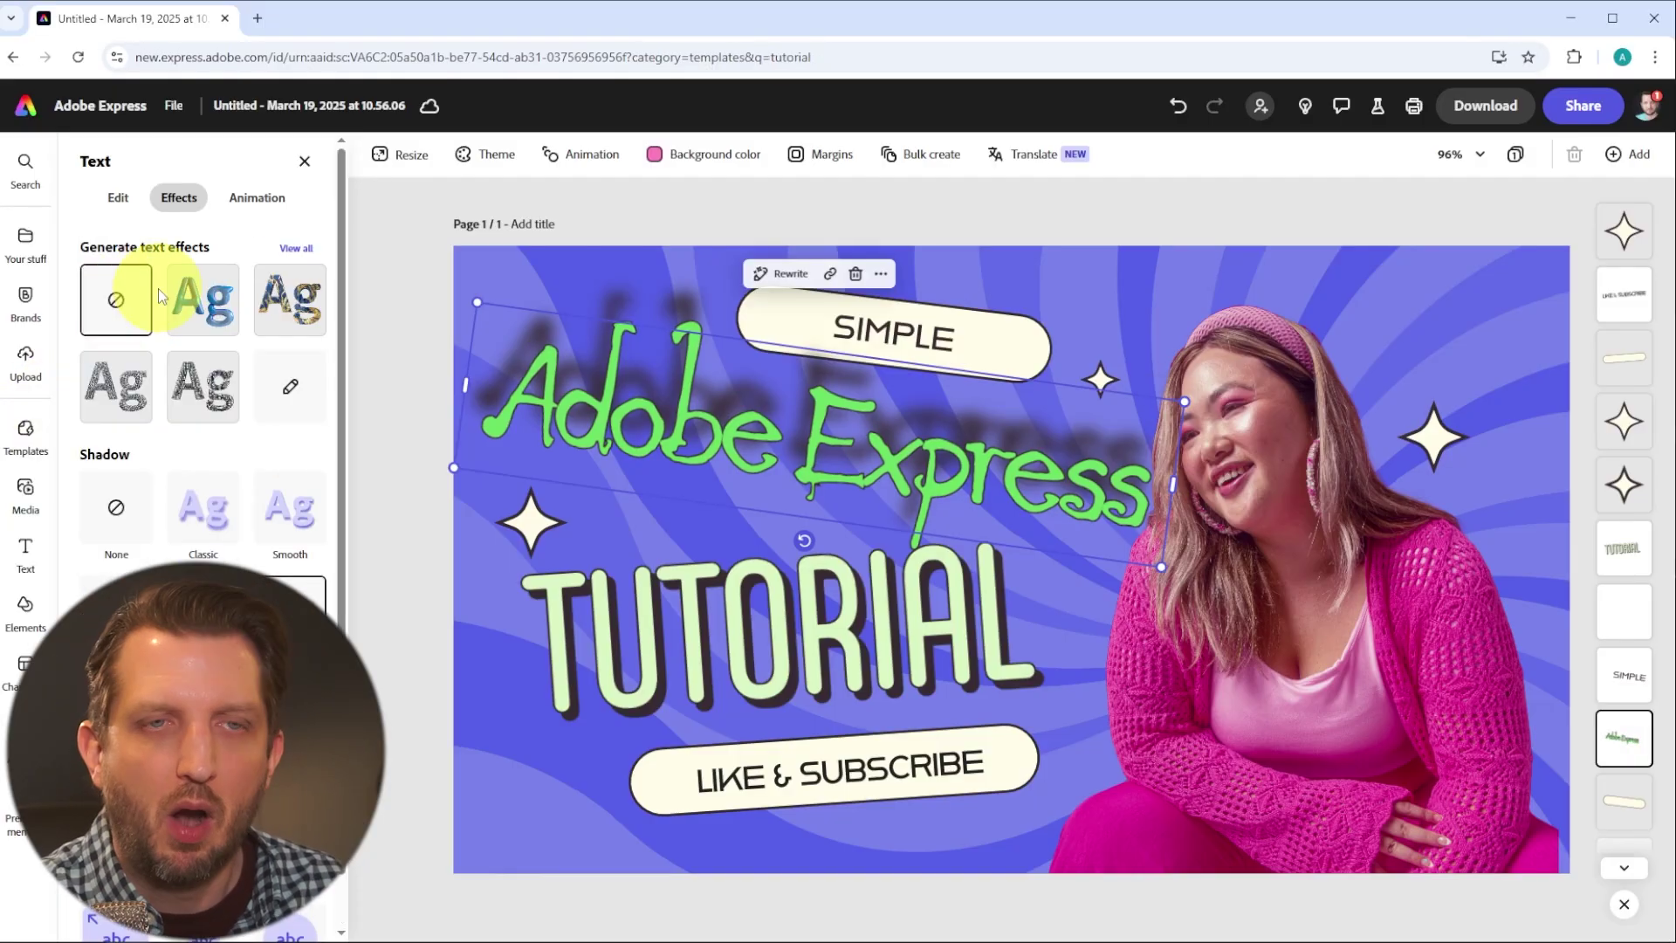
pyautogui.click(305, 163)
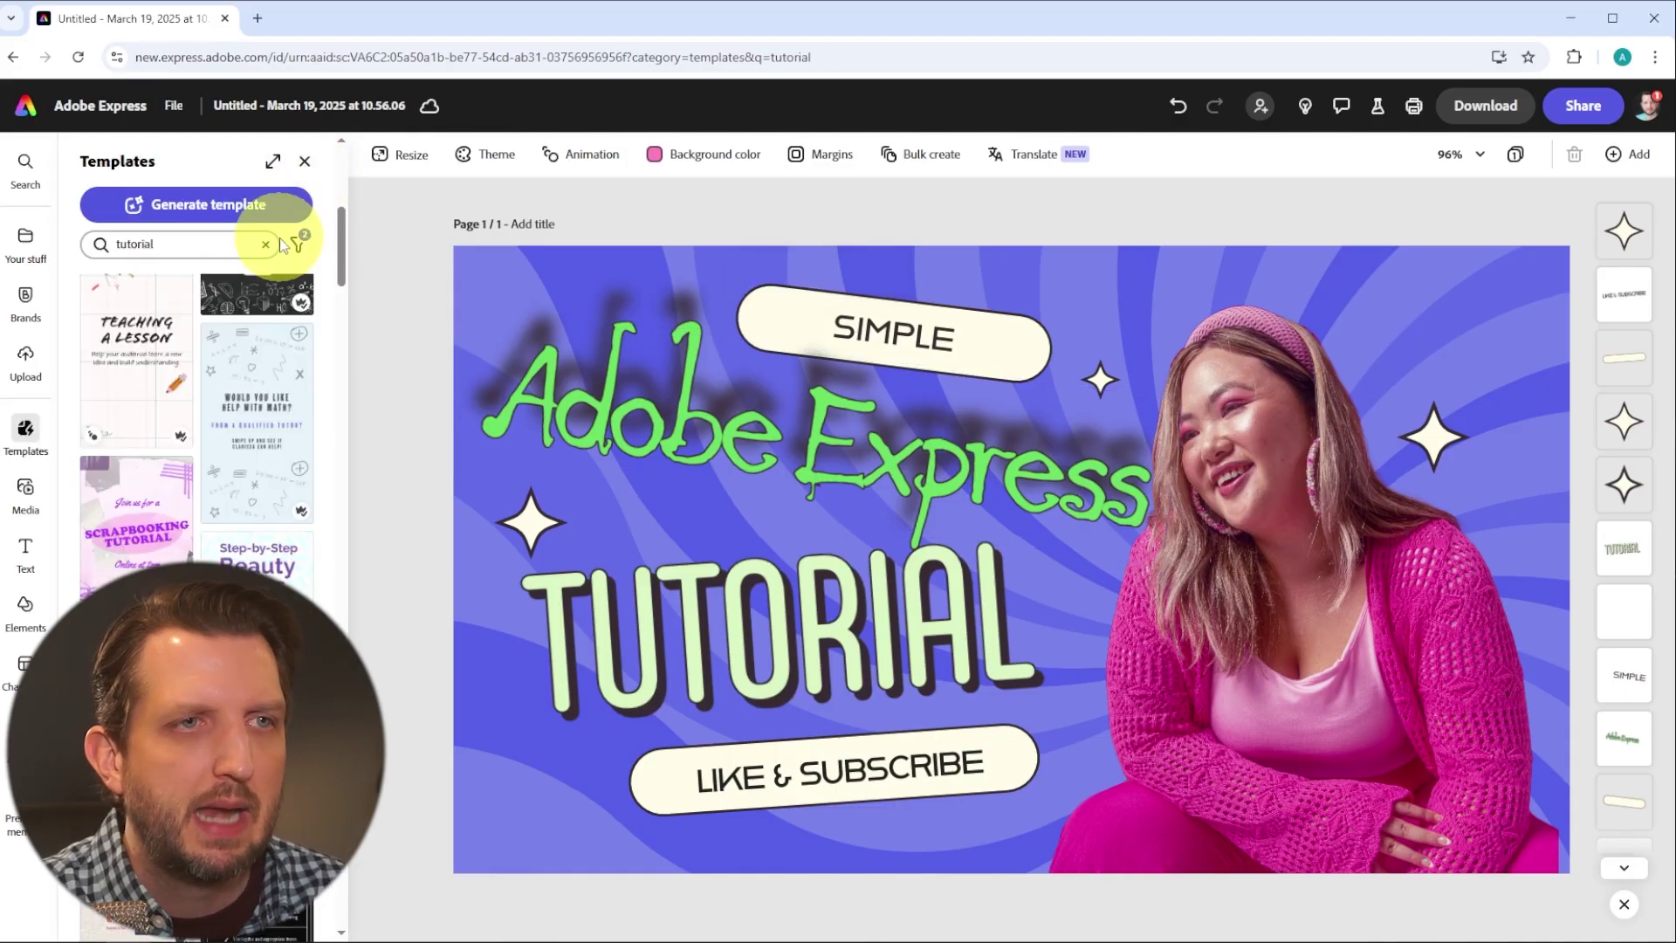
# - Delete the SIMPLE label and its empty cream pill shape
pyautogui.click(863, 337)
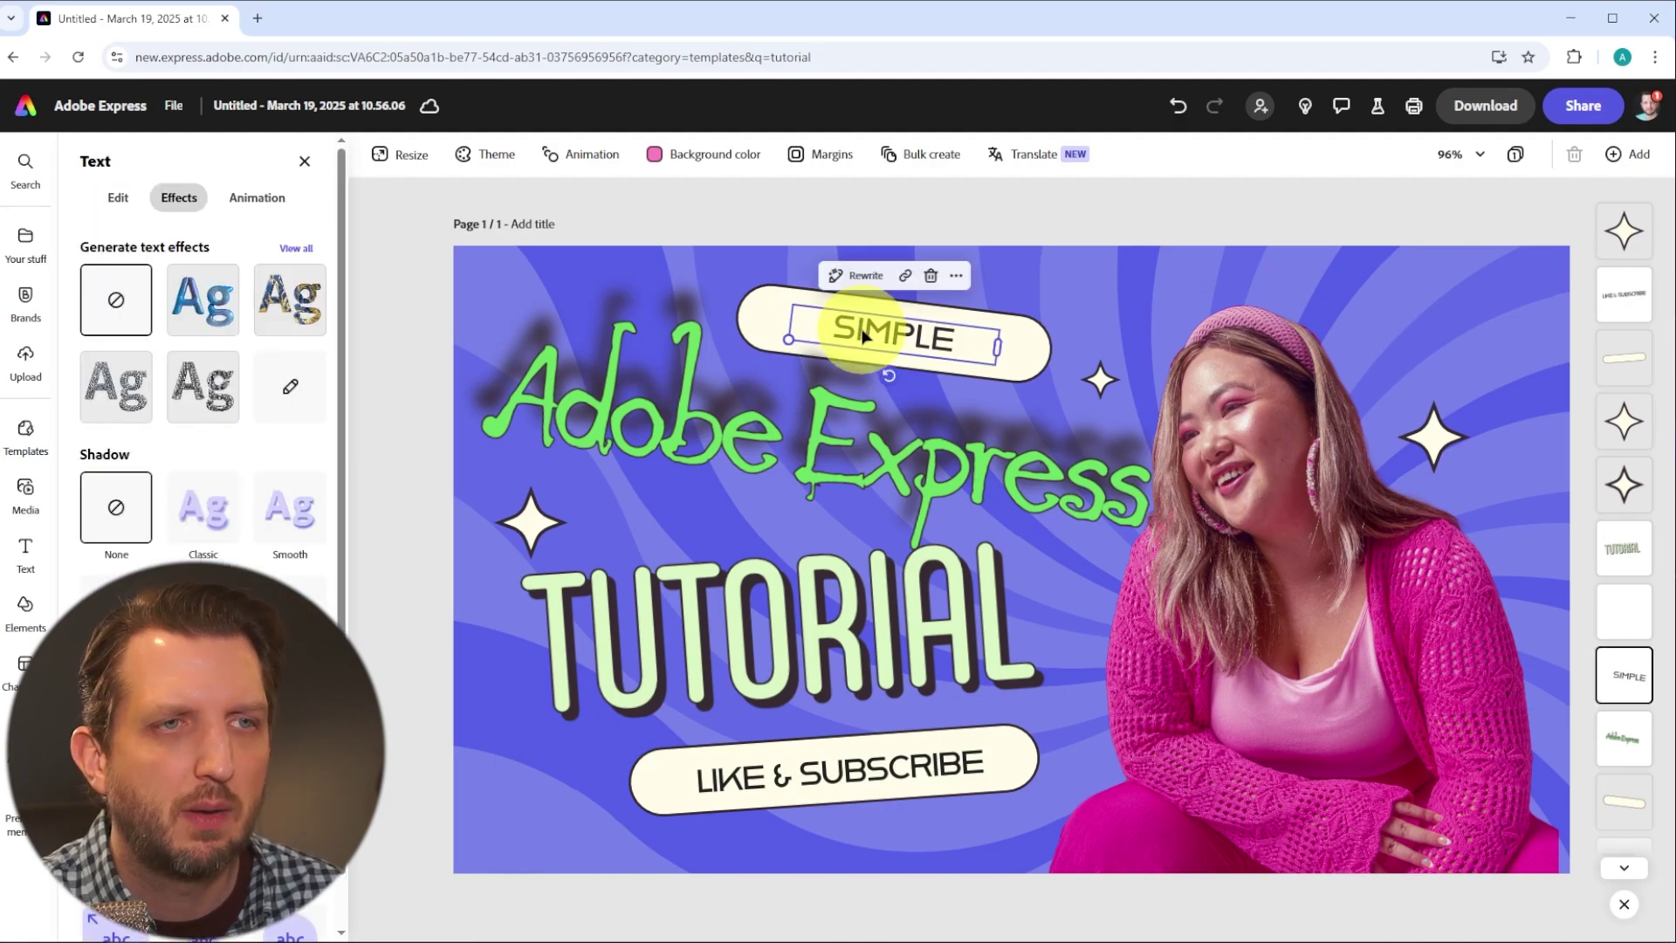
pyautogui.press('Delete')
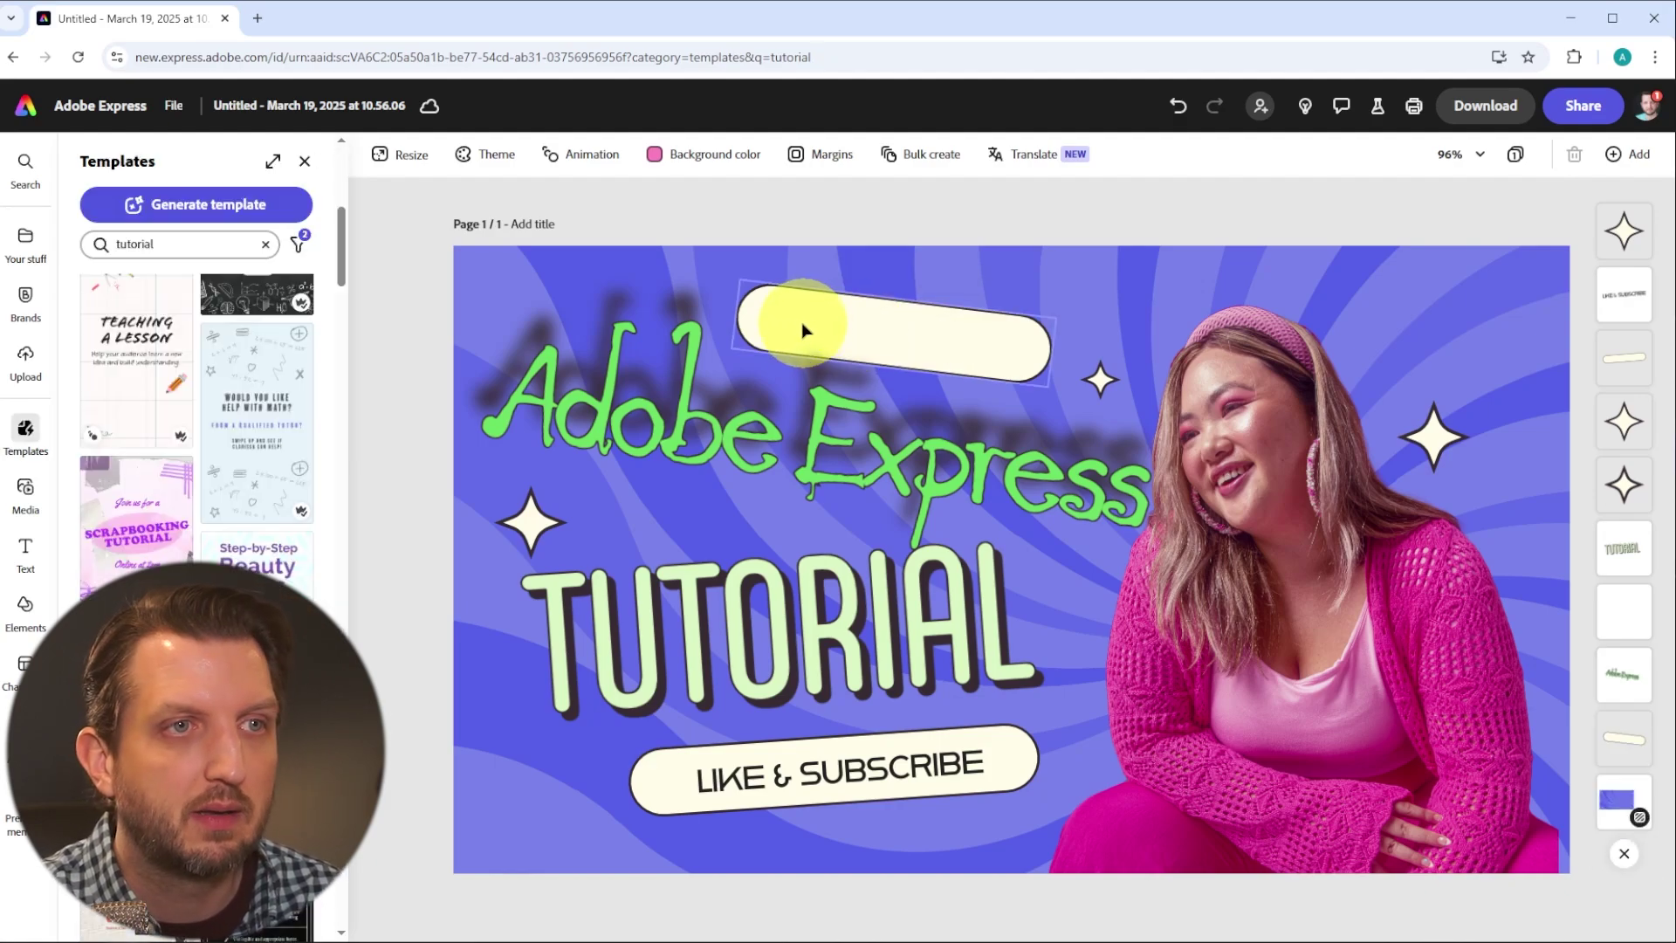
pyautogui.click(791, 329)
pyautogui.press('Delete')
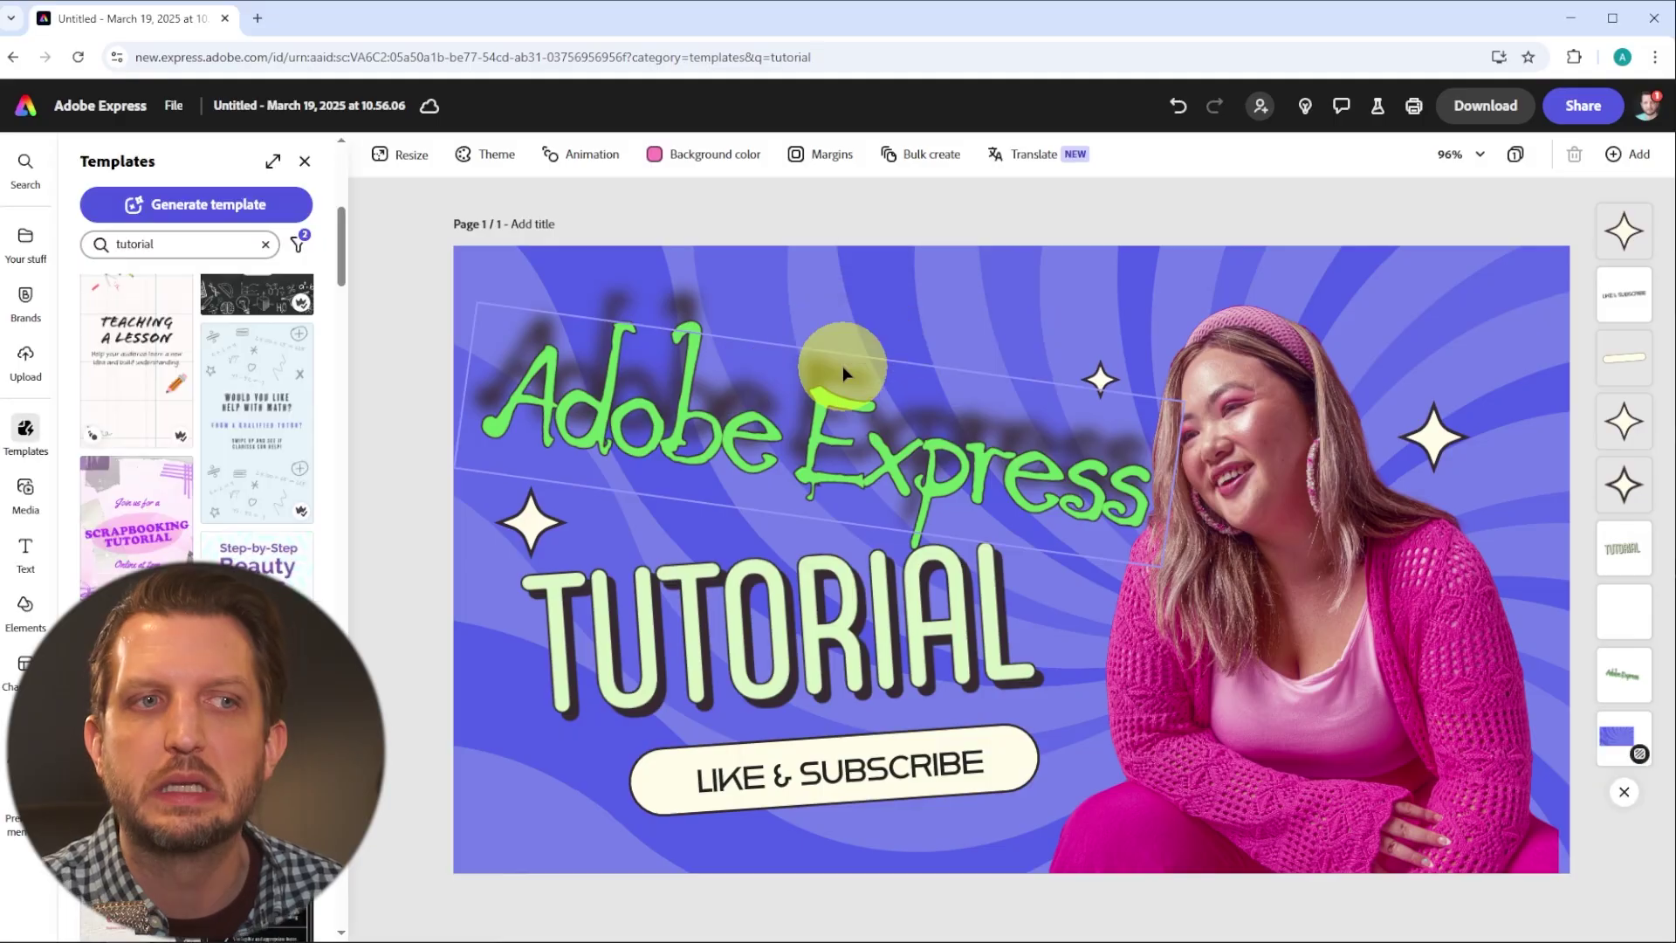
# - Select the woman's photo and begin uploading a replacement photo from the computer
pyautogui.click(842, 365)
pyautogui.click(1343, 725)
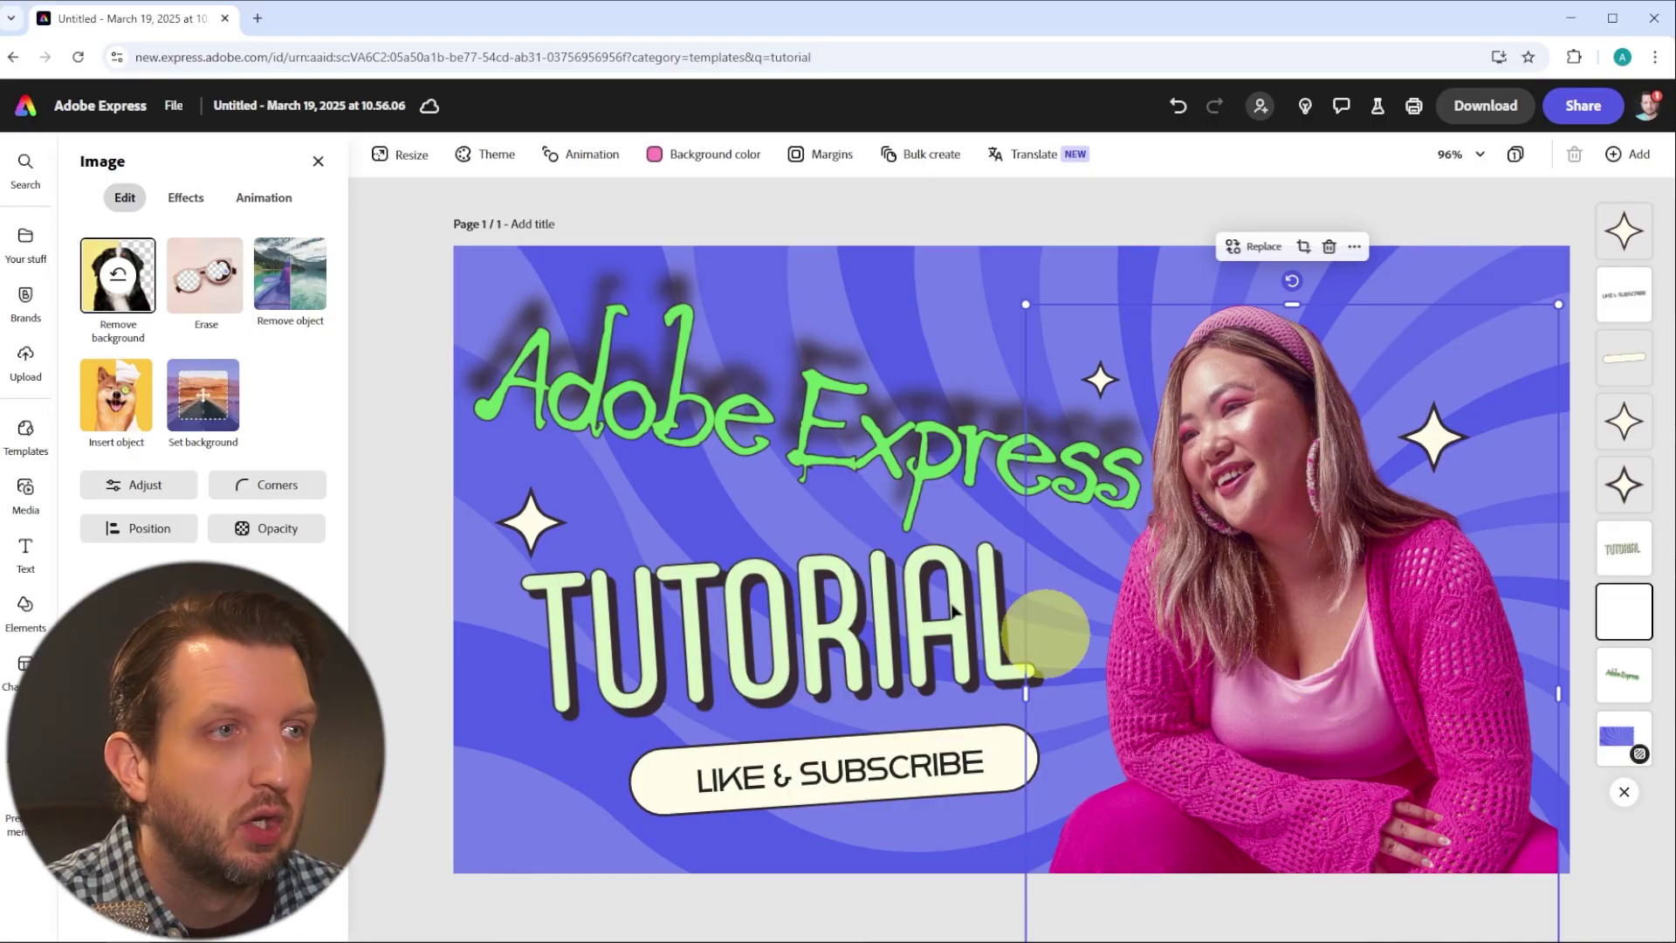
pyautogui.click(24, 360)
# - Upload photo DSC01869 from the Moonward Media drive and drag it across the canvas
pyautogui.click(37, 348)
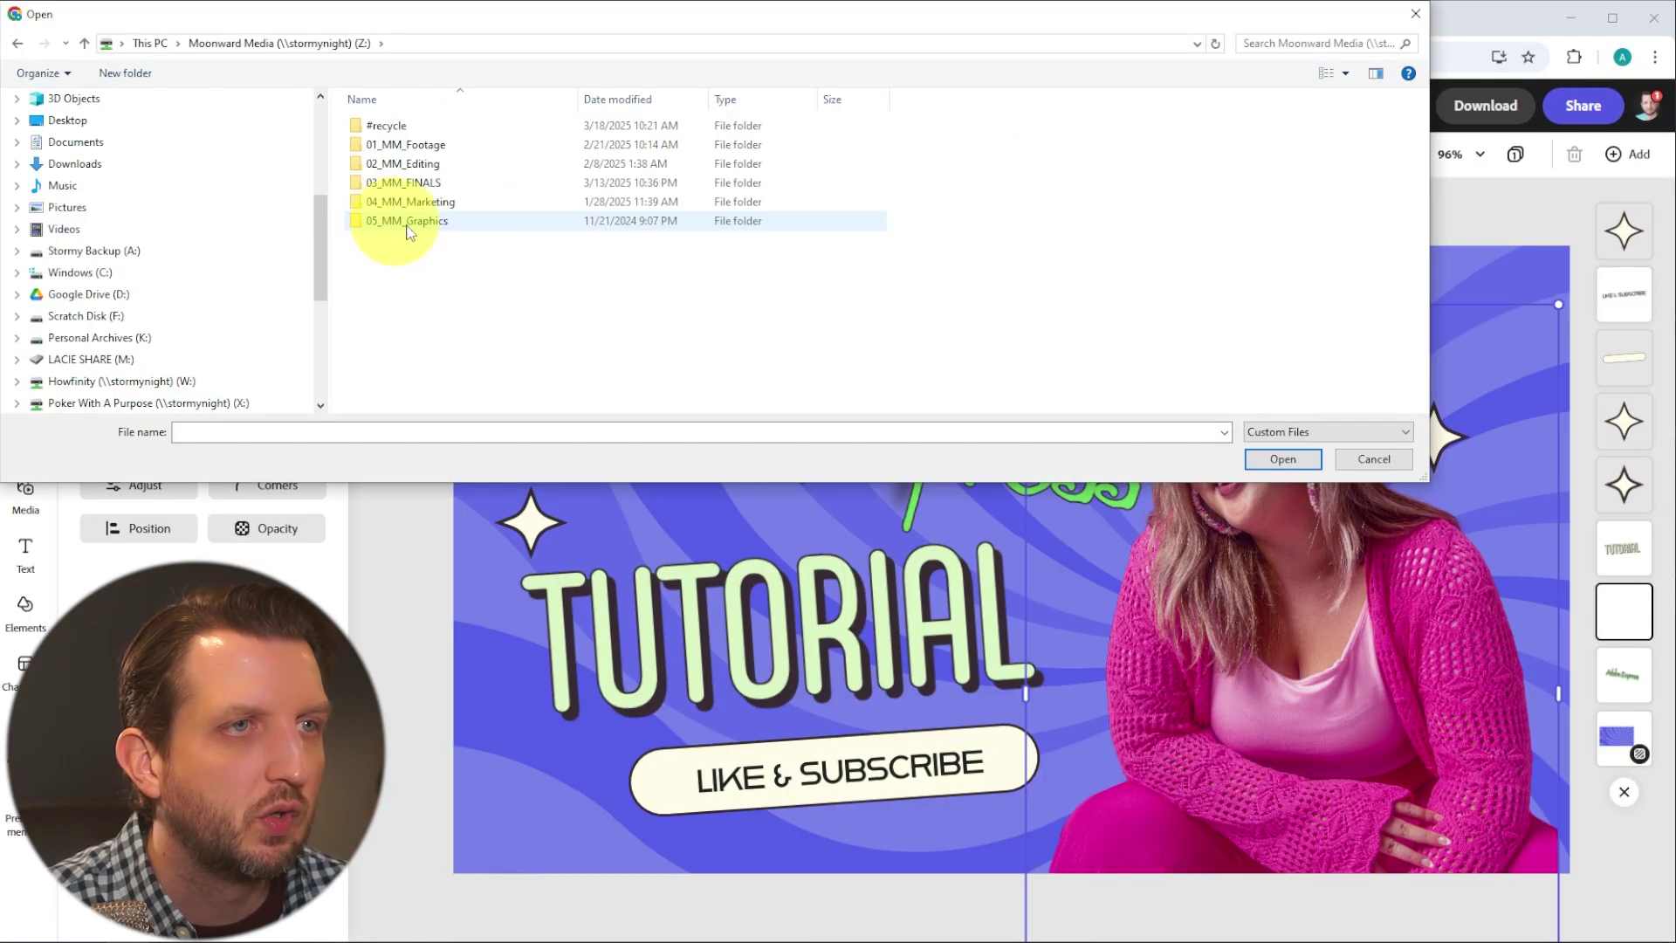
pyautogui.doubleClick(413, 202)
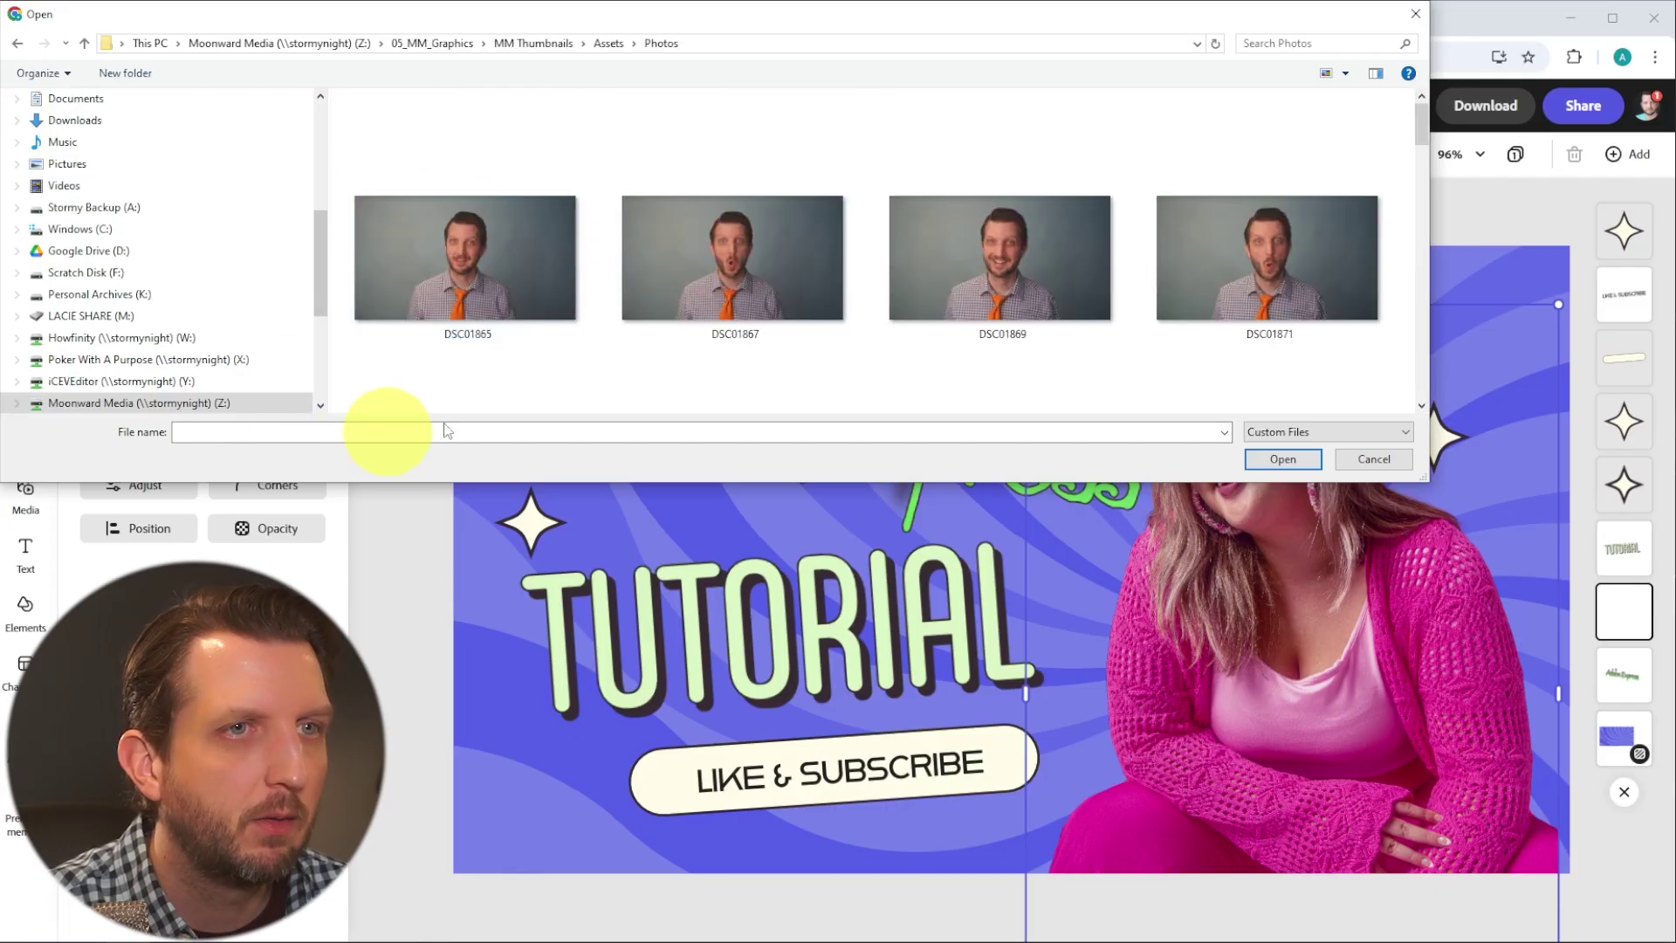
pyautogui.click(997, 260)
pyautogui.click(1283, 459)
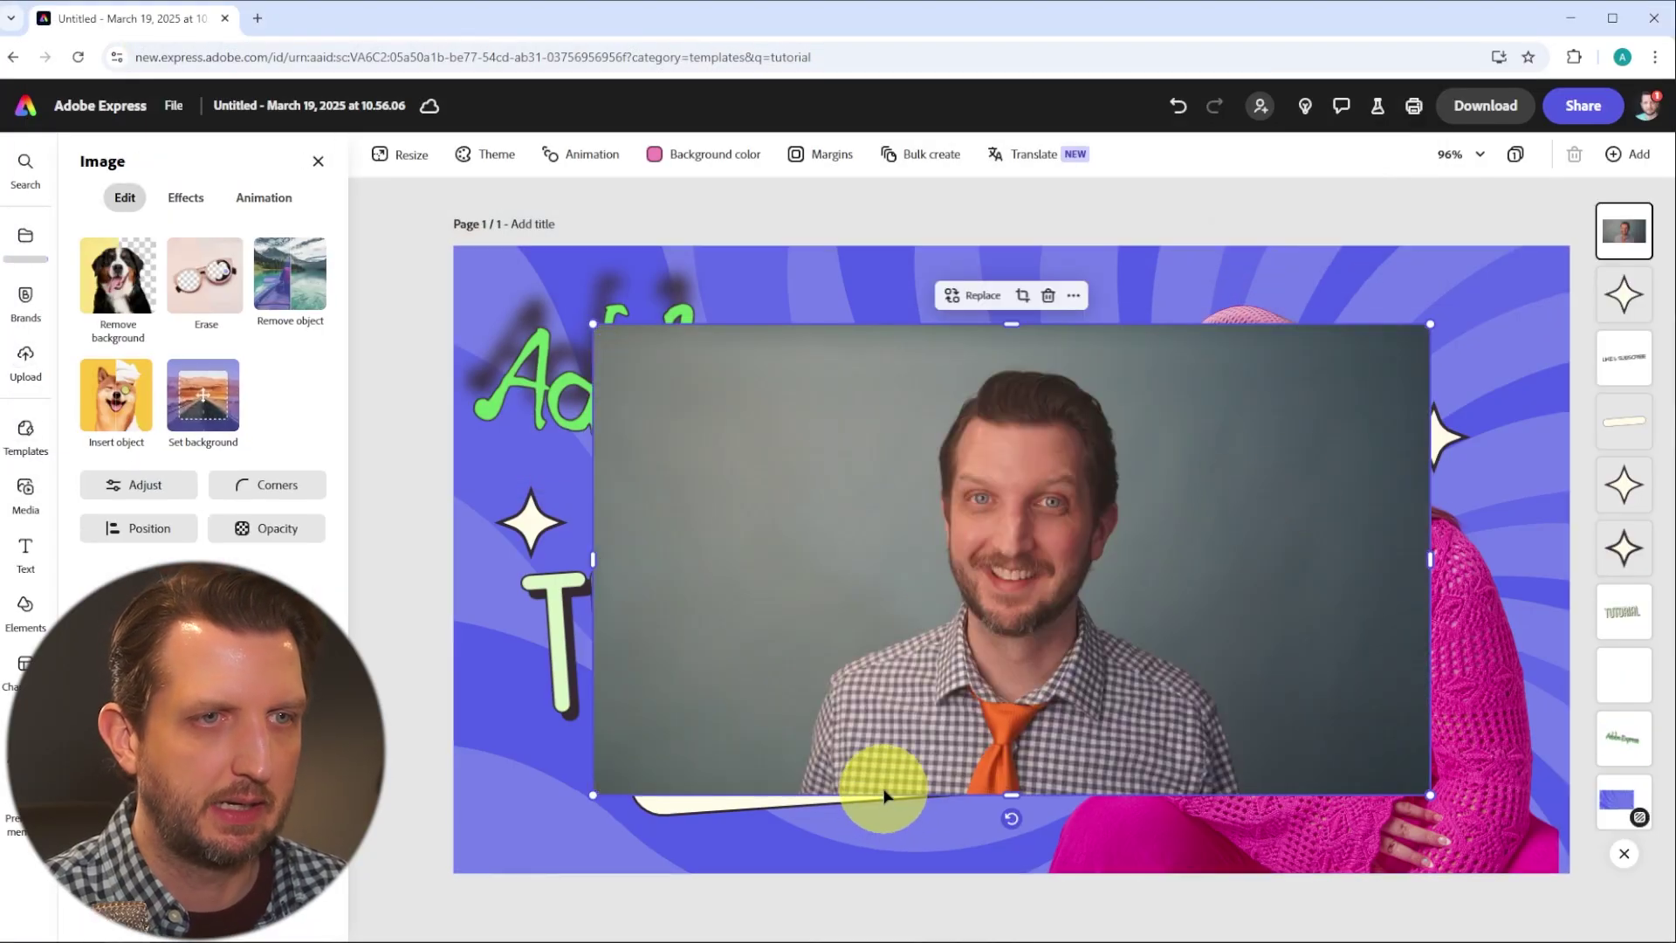
pyautogui.moveTo(907, 712); pyautogui.dragTo(1194, 698)
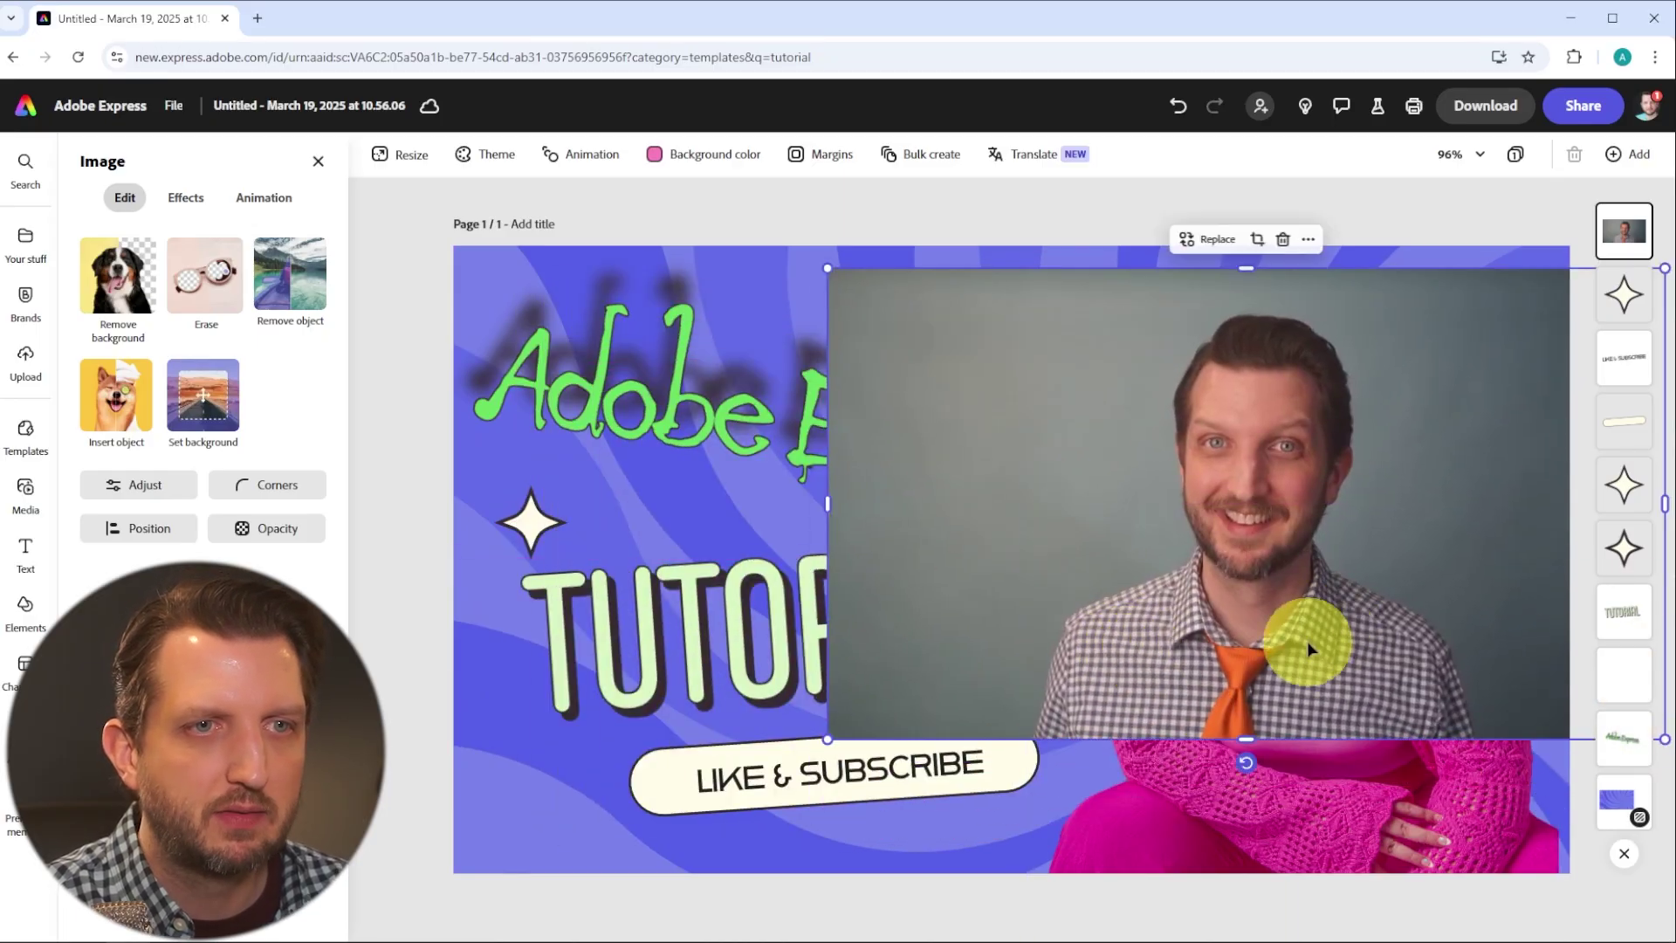
pyautogui.moveTo(1307, 648); pyautogui.dragTo(984, 643)
# - Delete the woman in pink image, keep the new photo centred, and remove its background
pyautogui.click(1347, 654)
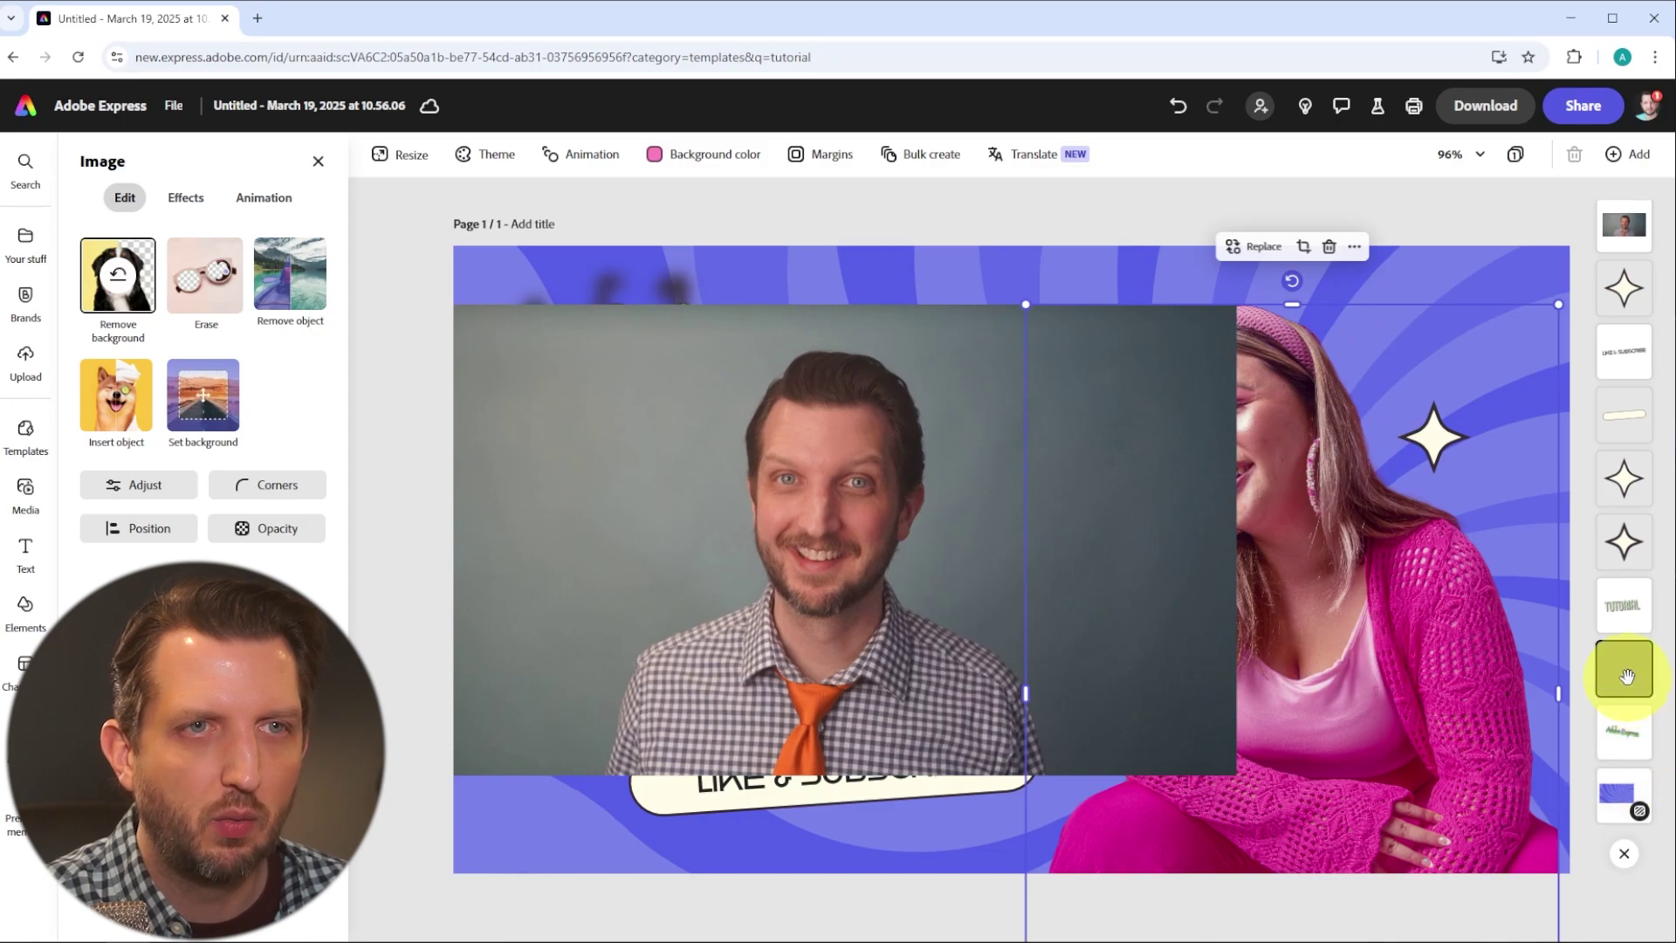
pyautogui.press('Delete')
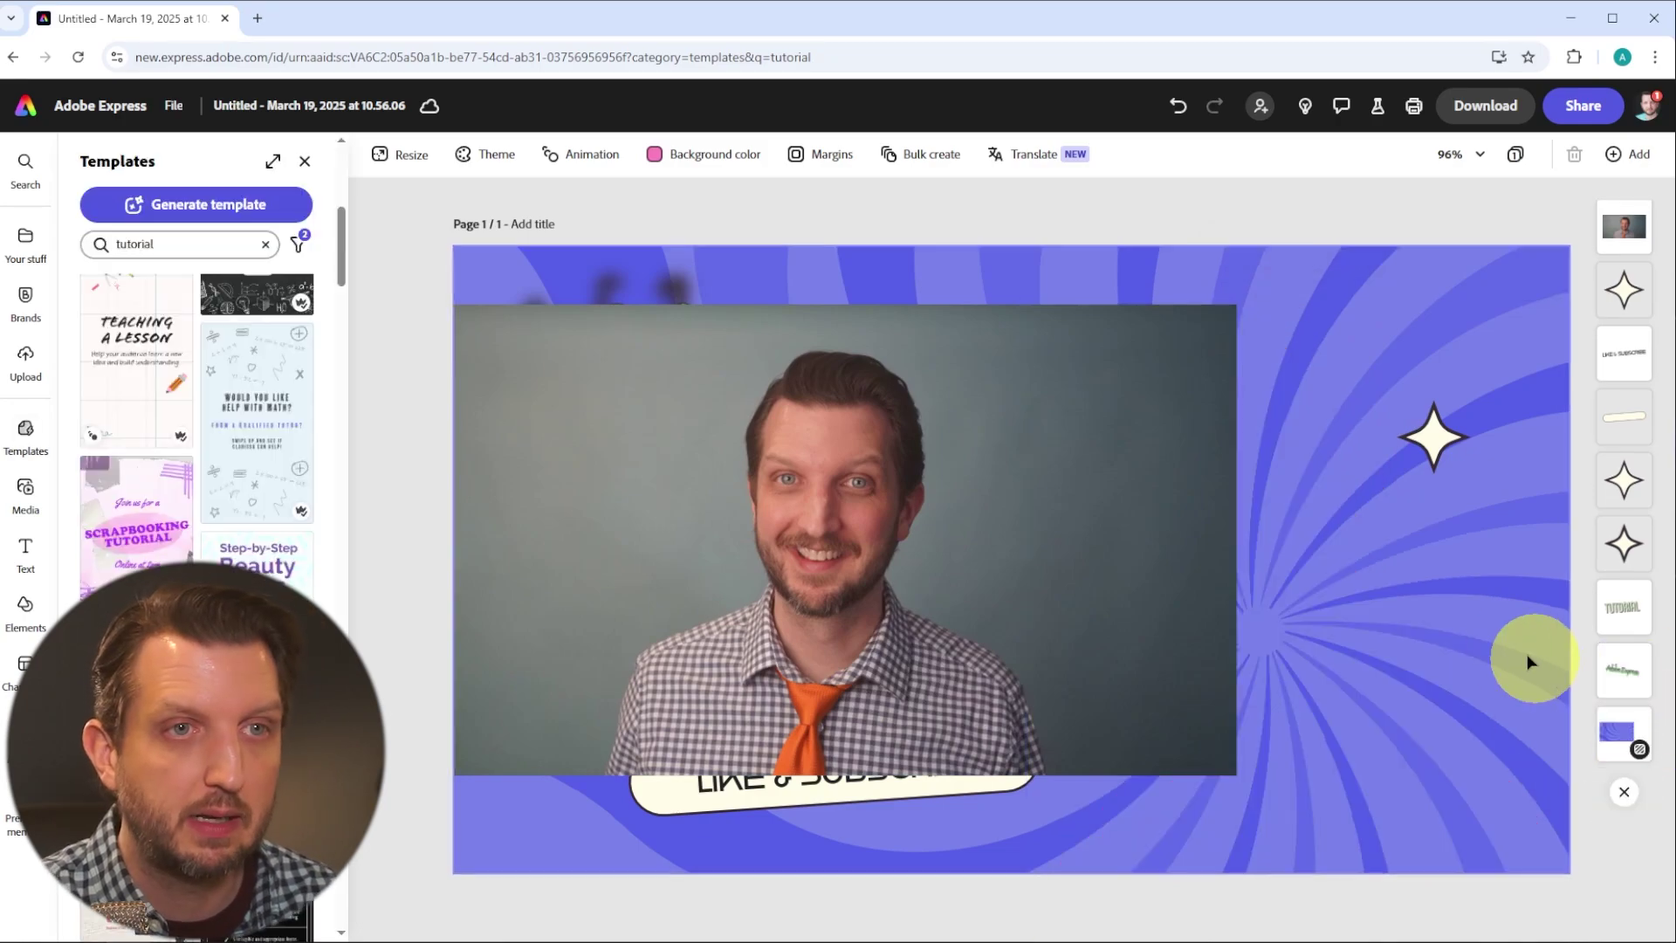
pyautogui.moveTo(871, 520); pyautogui.dragTo(1270, 504)
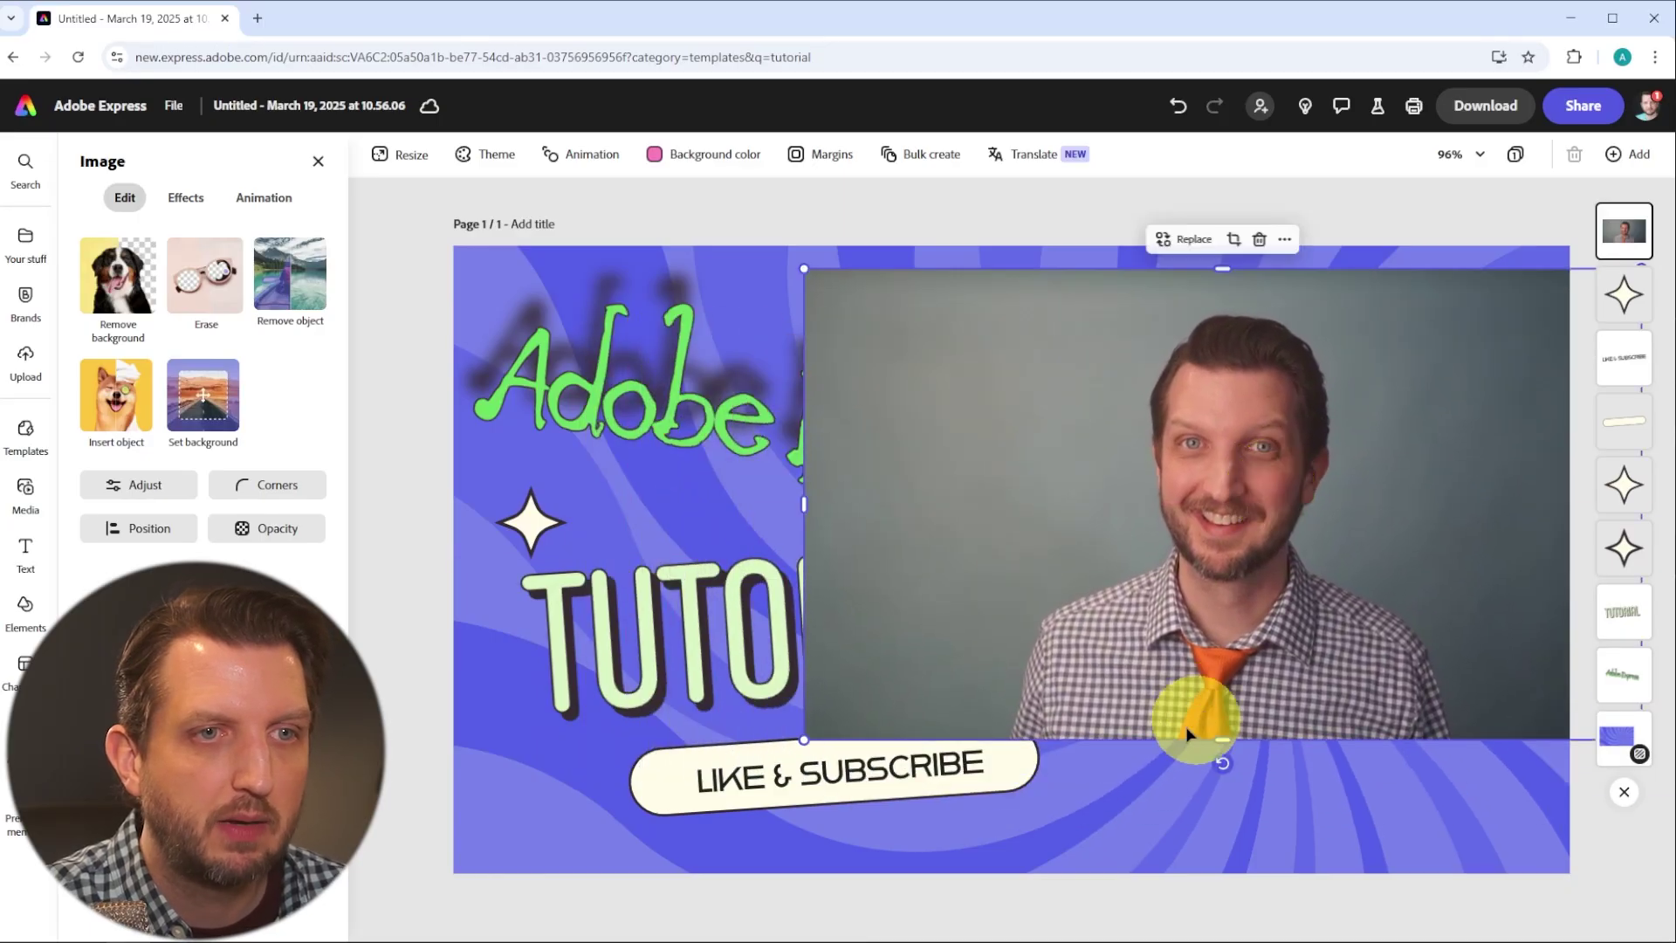
pyautogui.hotkey('ctrl', 'z')
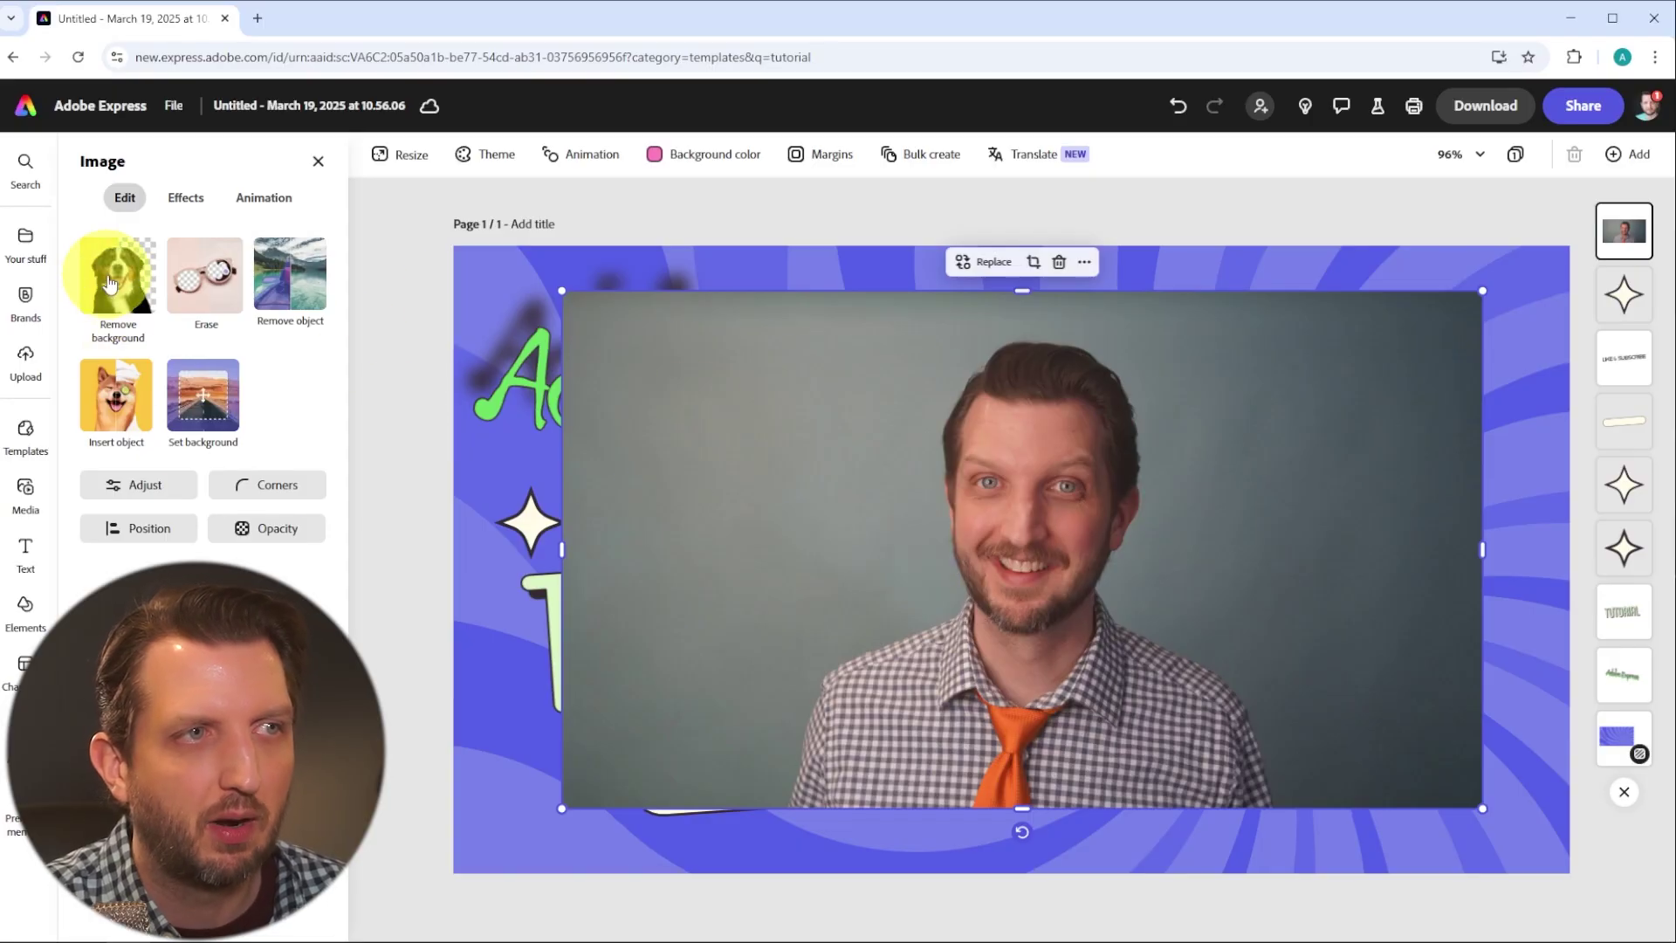
pyautogui.click(109, 280)
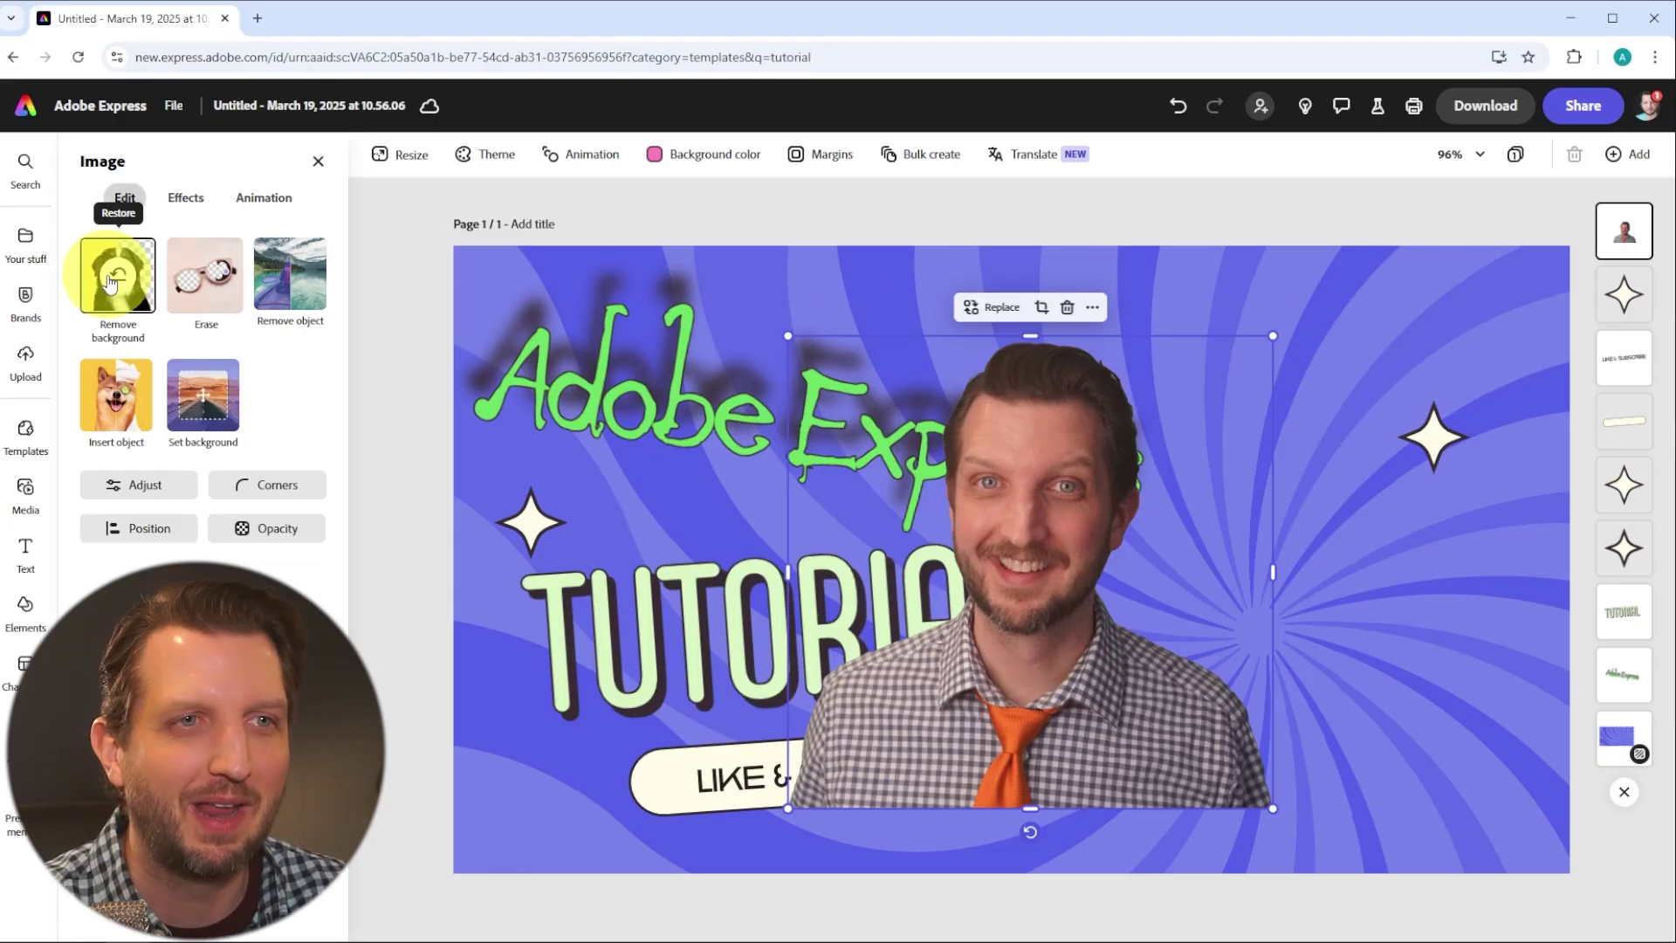
# - Enlarge the man's cut-out photo and place it against the thumbnail's right edge
pyautogui.moveTo(996, 696); pyautogui.dragTo(1223, 793)
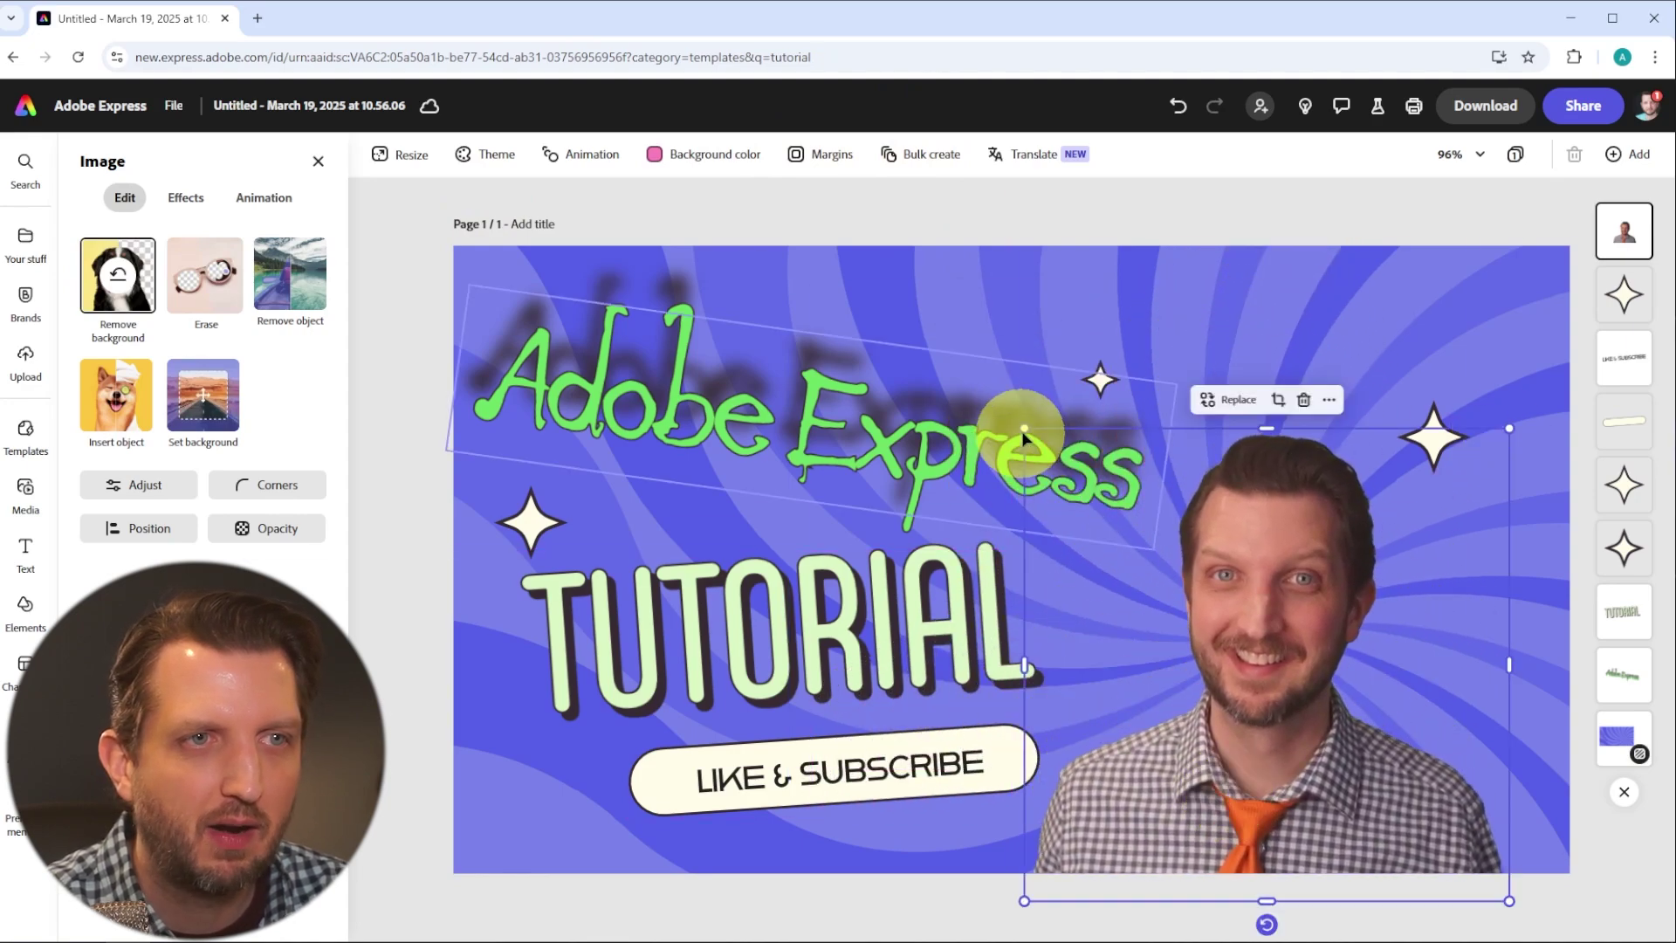
pyautogui.moveTo(1024, 430); pyautogui.dragTo(815, 284)
pyautogui.moveTo(1218, 712); pyautogui.dragTo(1253, 656)
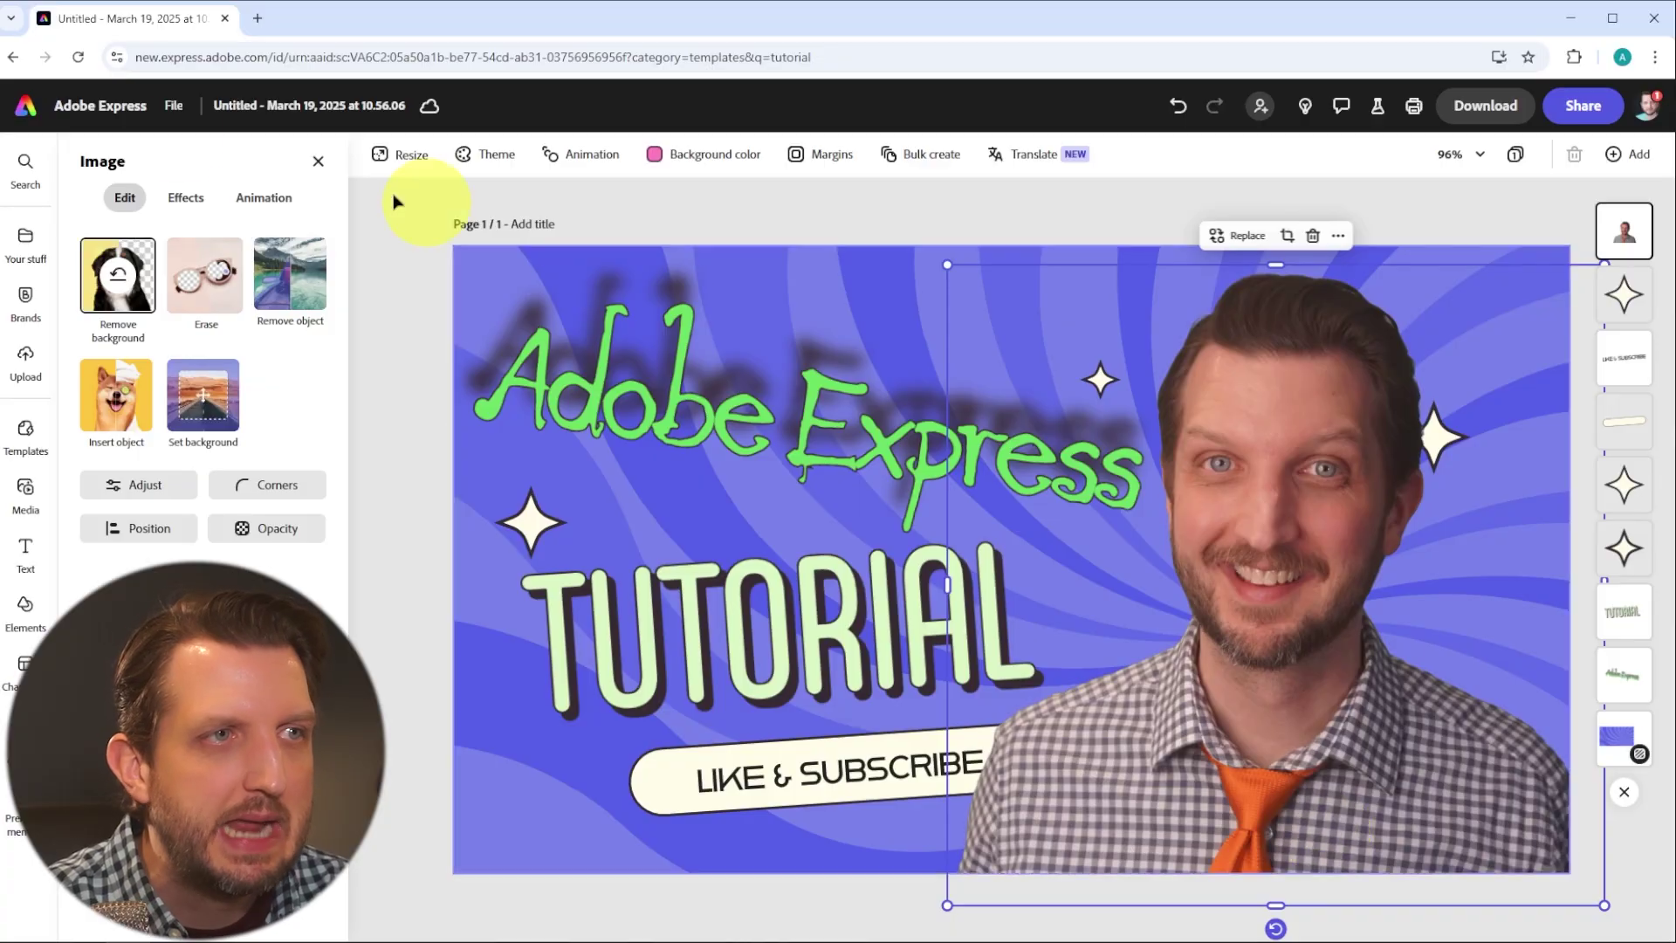
pyautogui.click(175, 195)
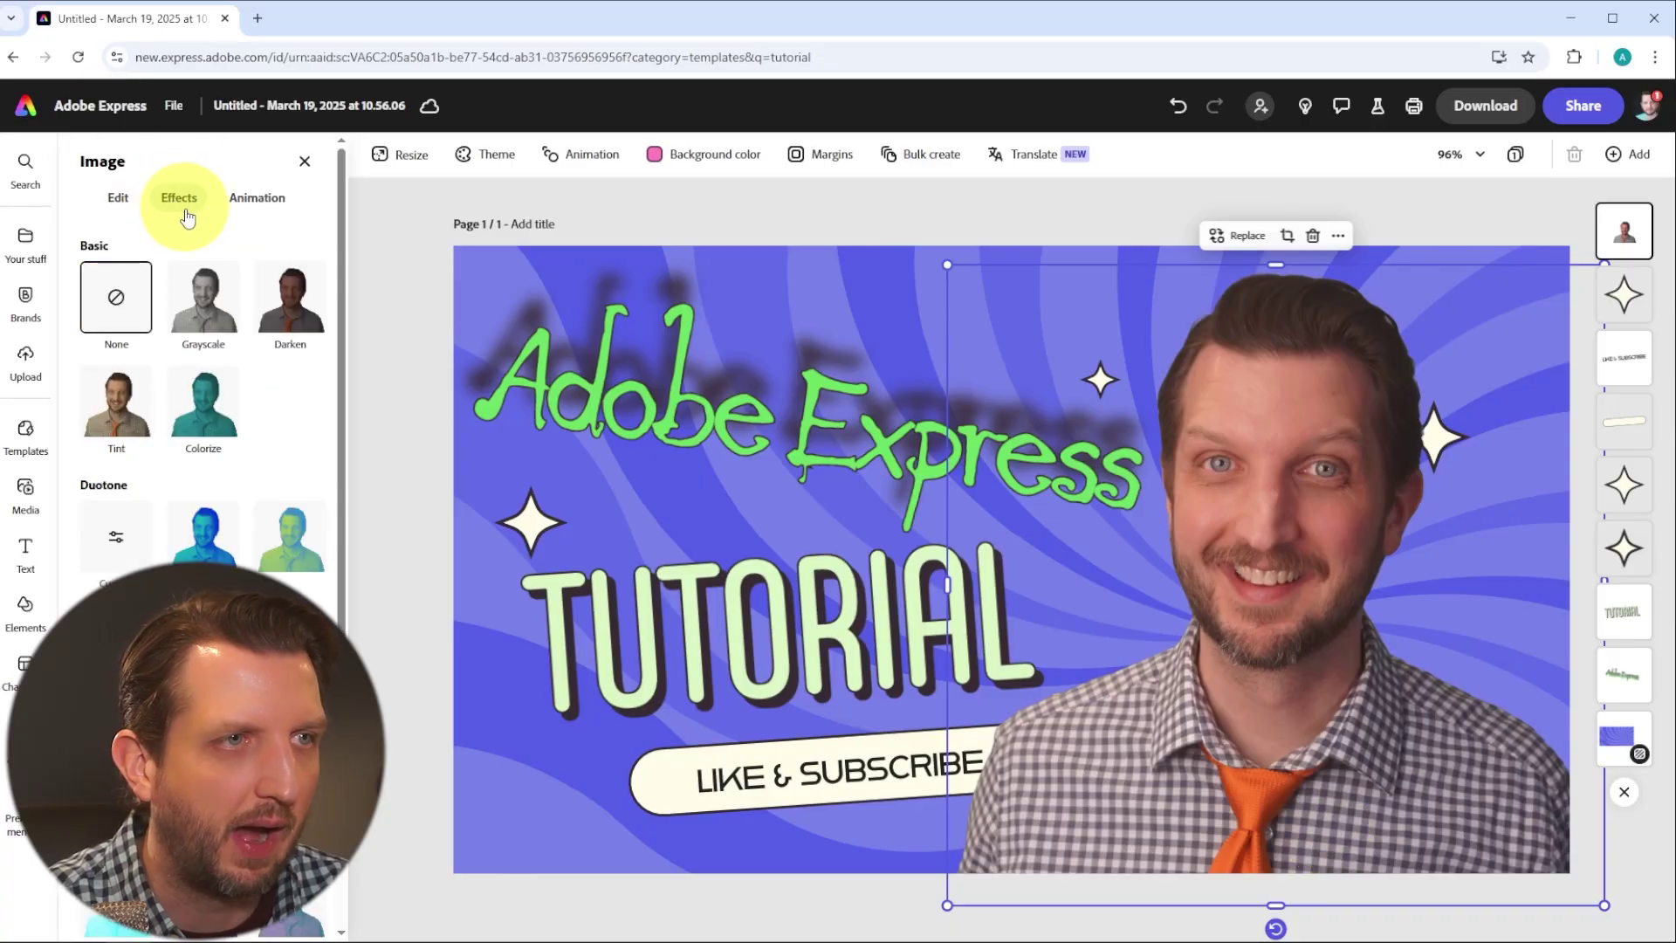
# - Try Grayscale, Darken, Colorize, Tint and Duotone filters on the photo, then revert to None
pyautogui.click(214, 319)
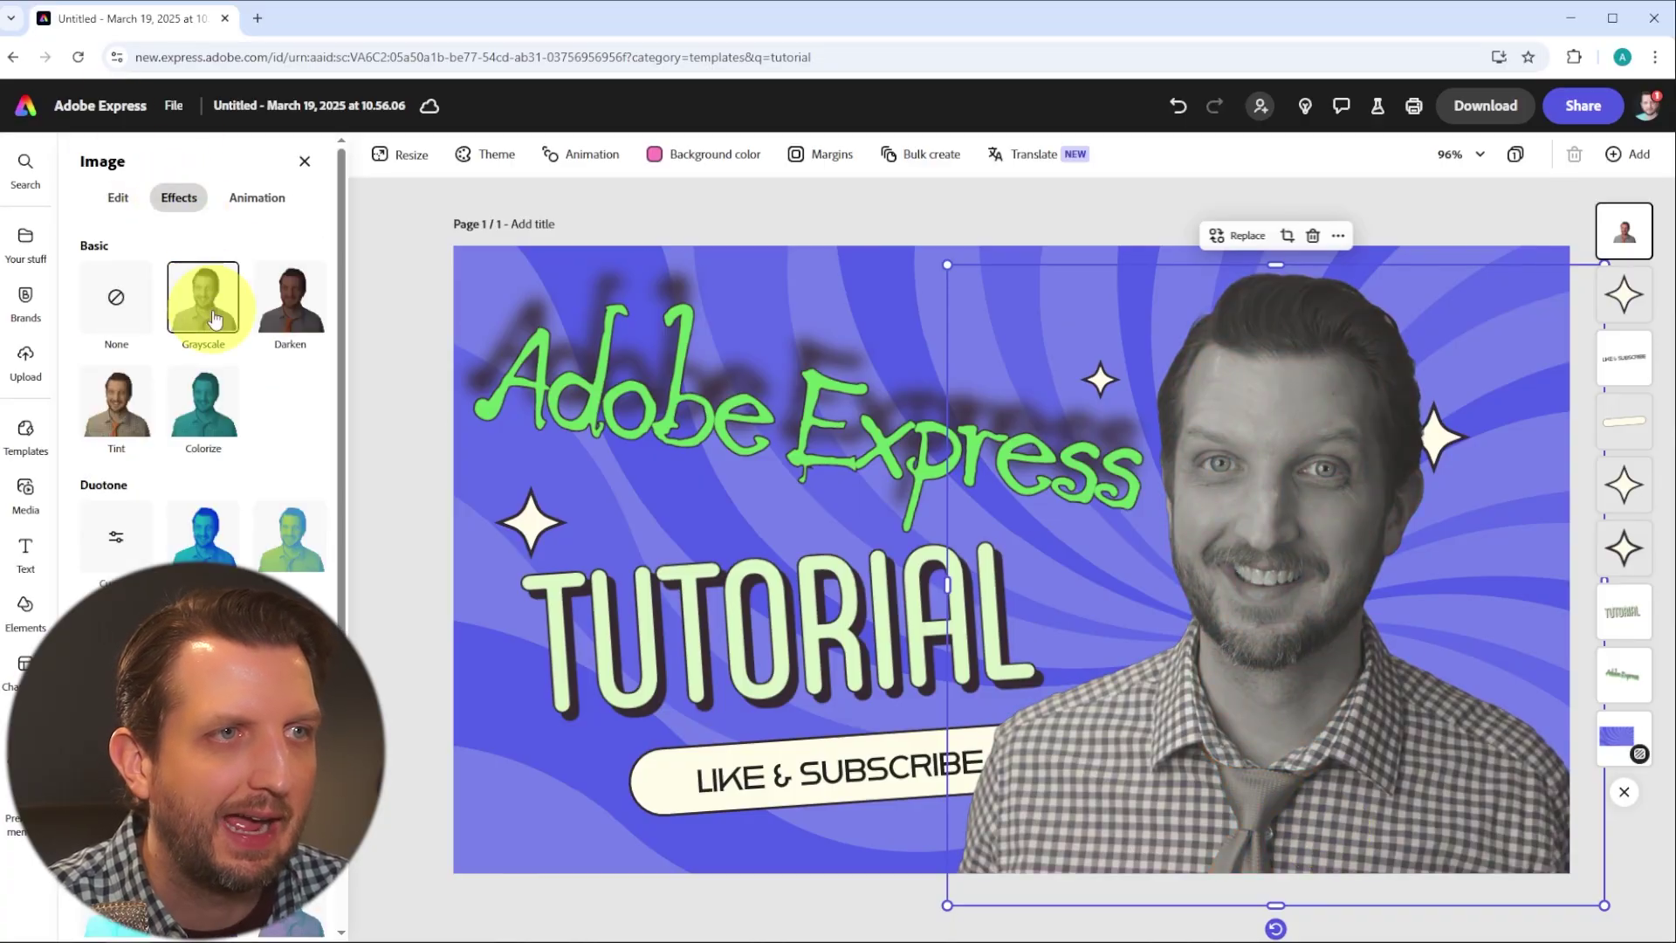
pyautogui.click(301, 315)
pyautogui.click(206, 381)
pyautogui.click(109, 404)
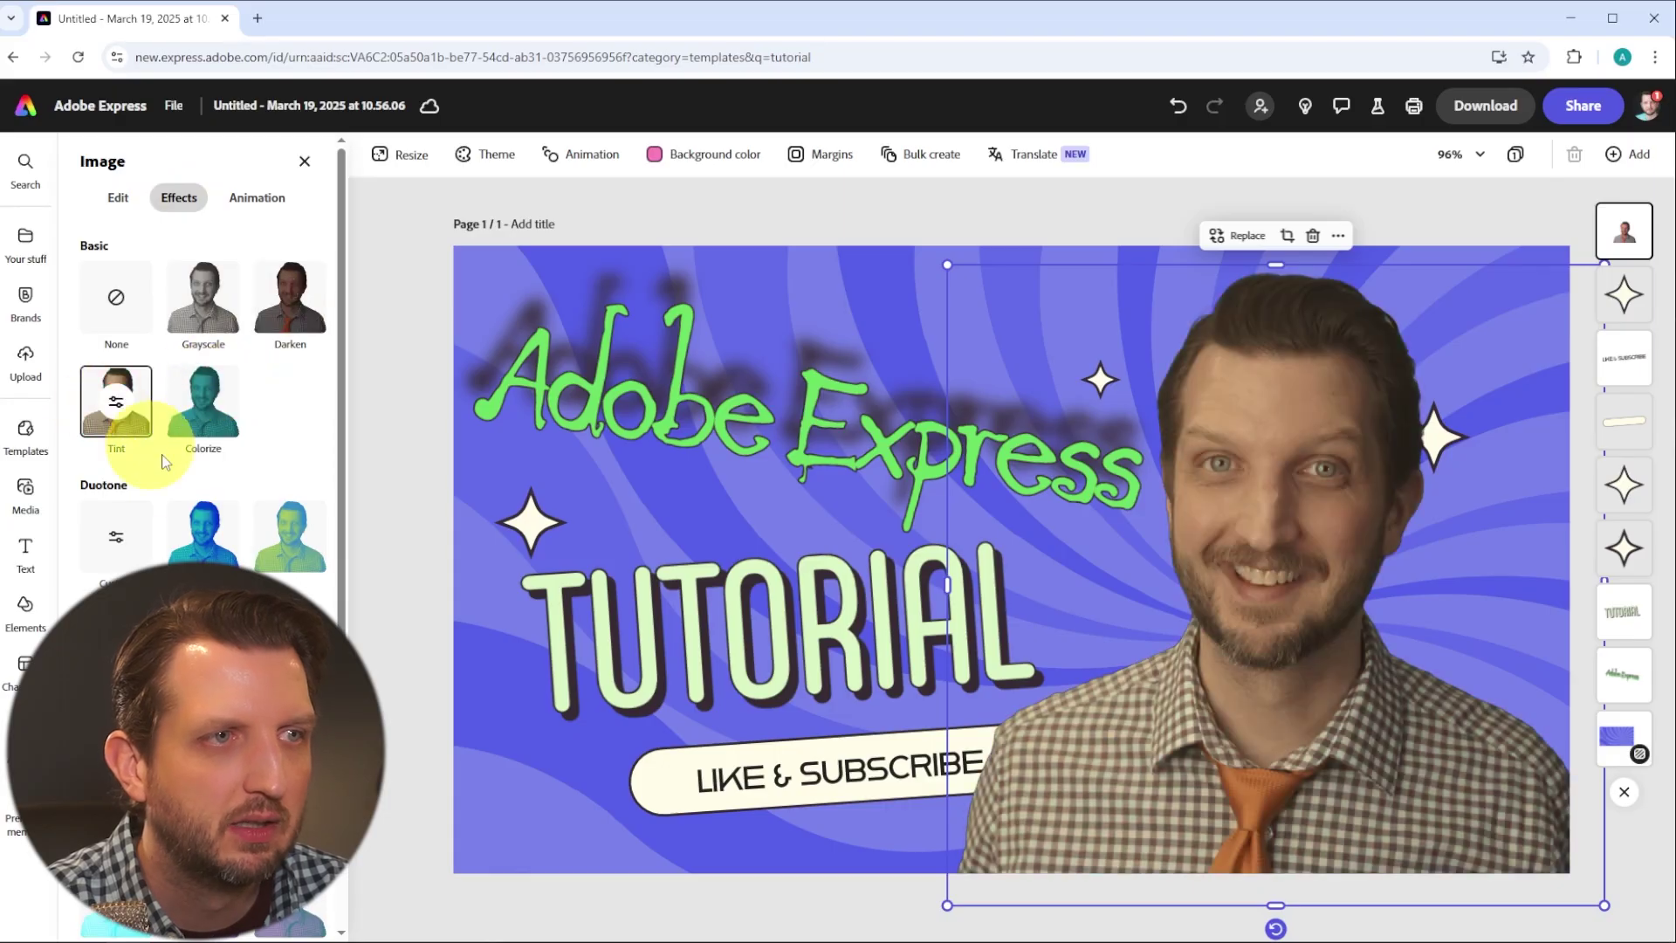
pyautogui.click(194, 522)
pyautogui.click(289, 534)
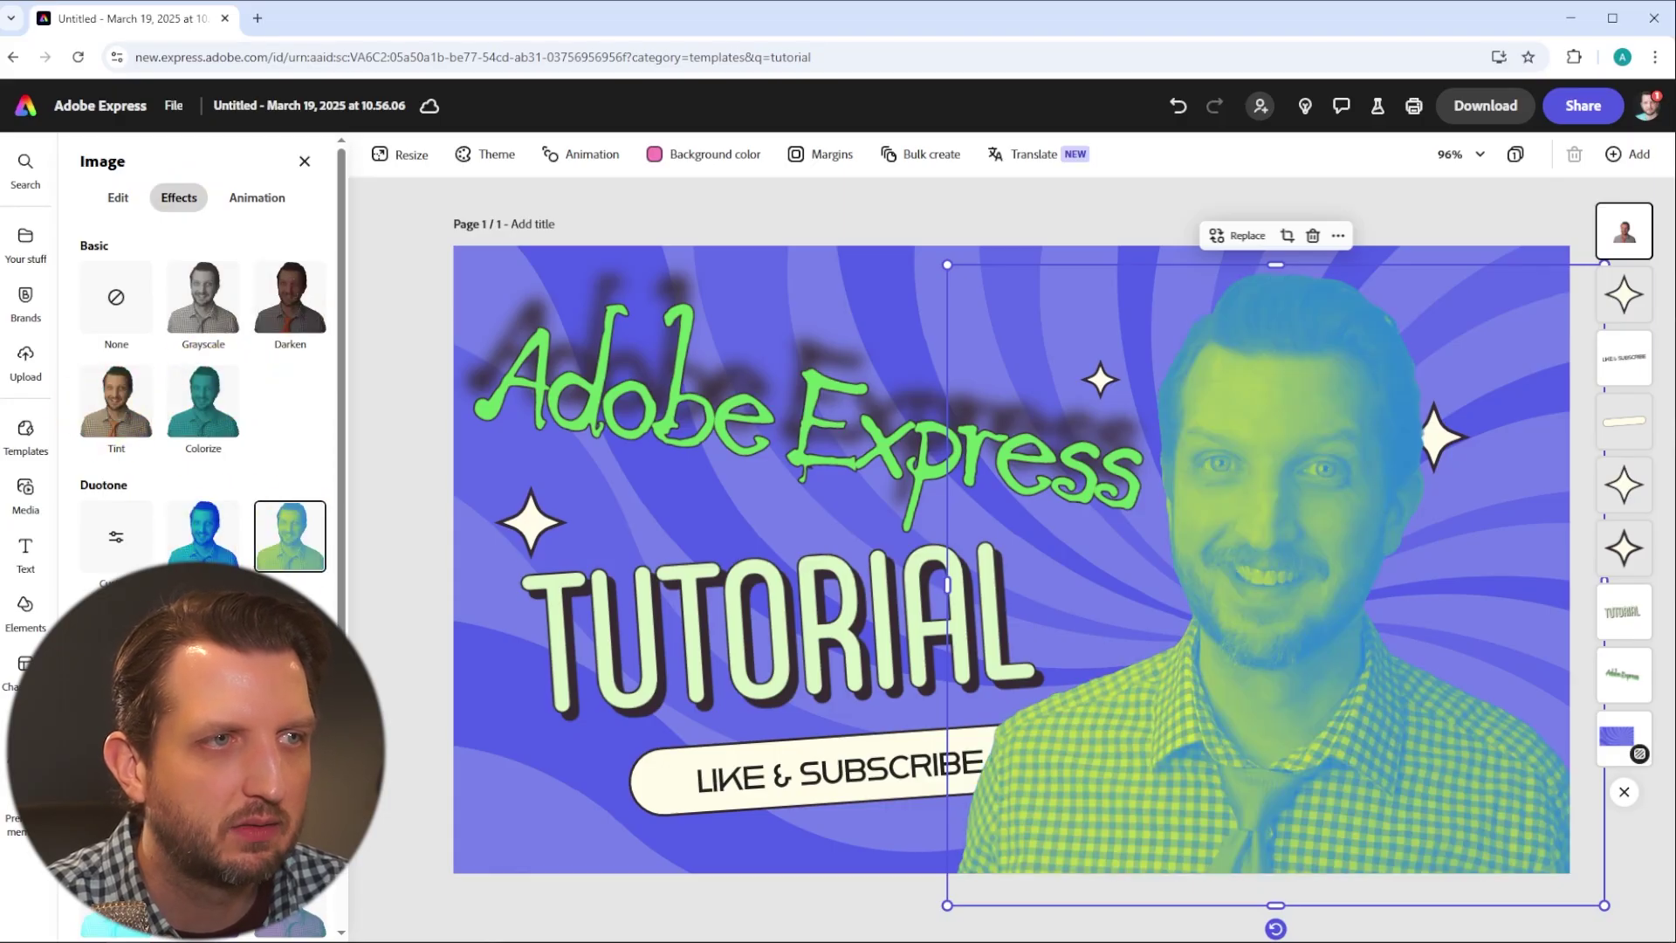
pyautogui.click(117, 402)
pyautogui.click(116, 297)
# - Set contrast 46, brightness 27, highlights -17, and layer the photo behind the Like & Subscribe pill
pyautogui.click(118, 197)
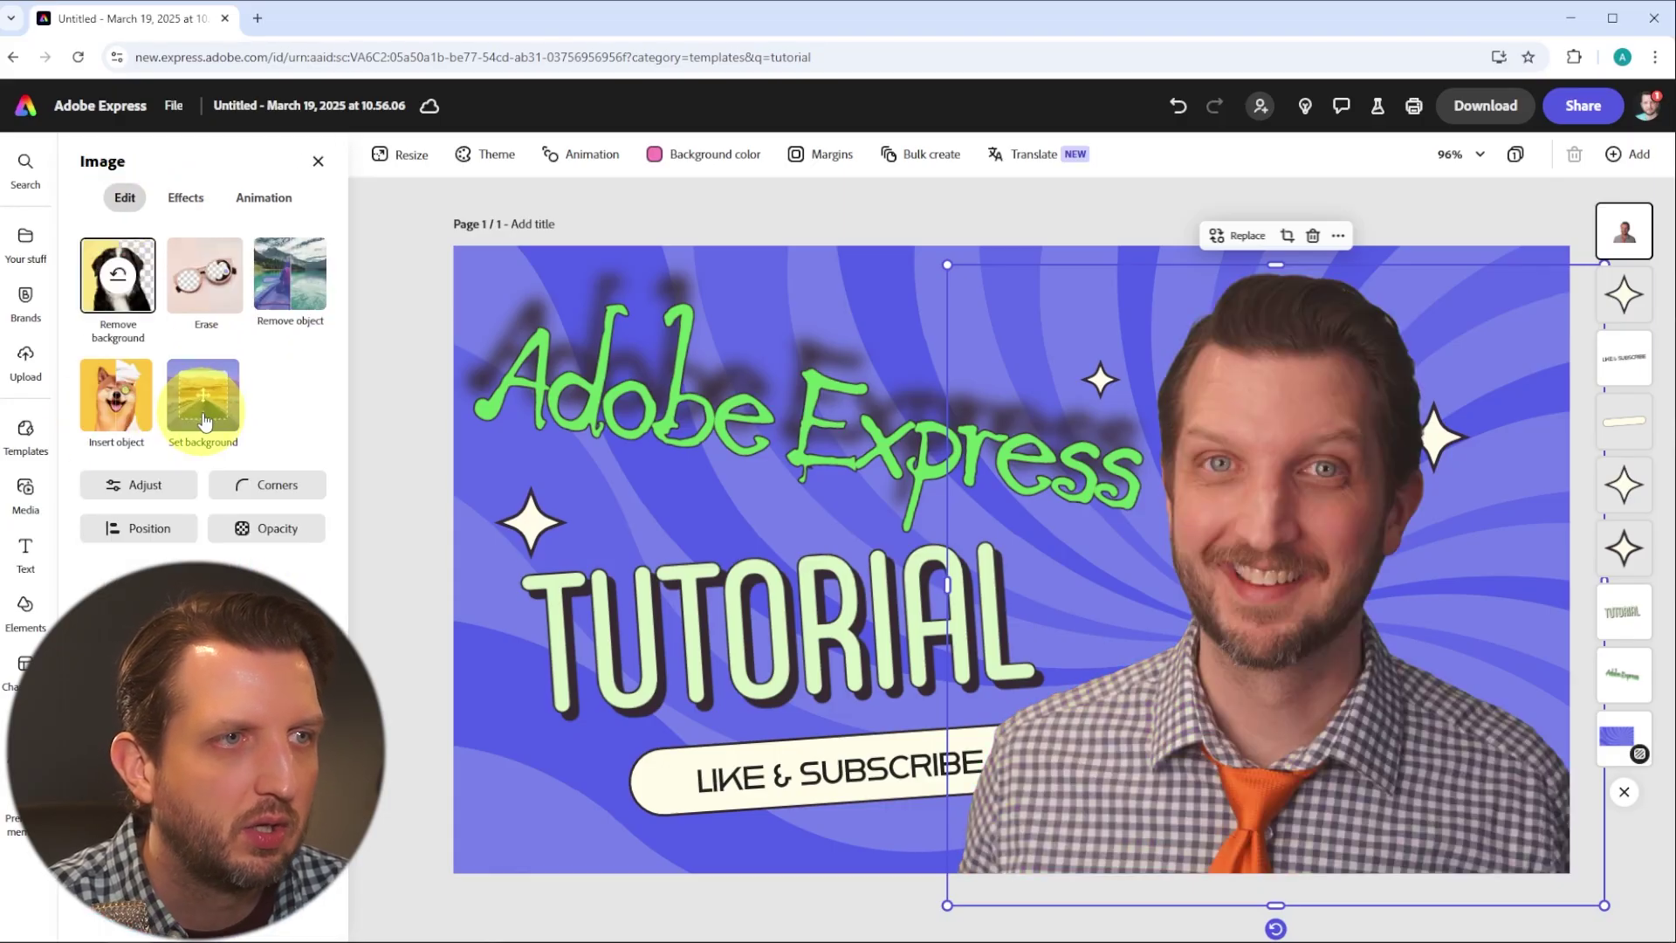
pyautogui.click(145, 486)
pyautogui.moveTo(174, 285); pyautogui.dragTo(208, 285)
pyautogui.moveTo(171, 346); pyautogui.dragTo(194, 347)
pyautogui.click(171, 408)
pyautogui.moveTo(173, 413)
pyautogui.mouseDown()
pyautogui.moveTo(105, 404)
pyautogui.moveTo(158, 407)
pyautogui.mouseUp()
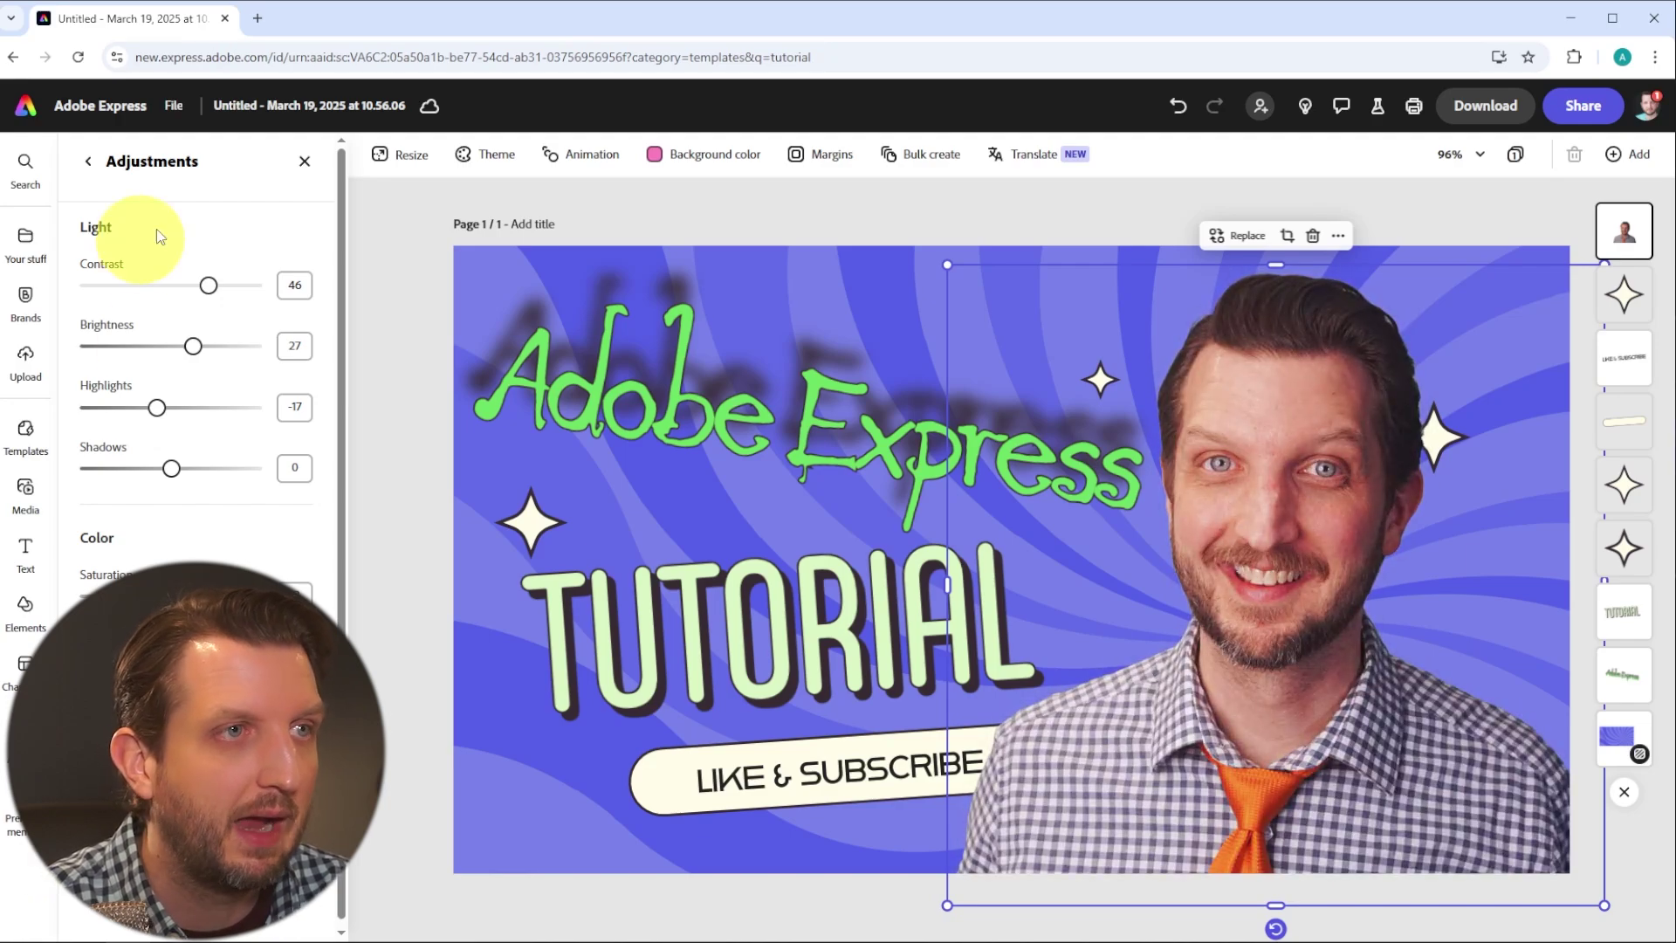
pyautogui.click(1205, 797)
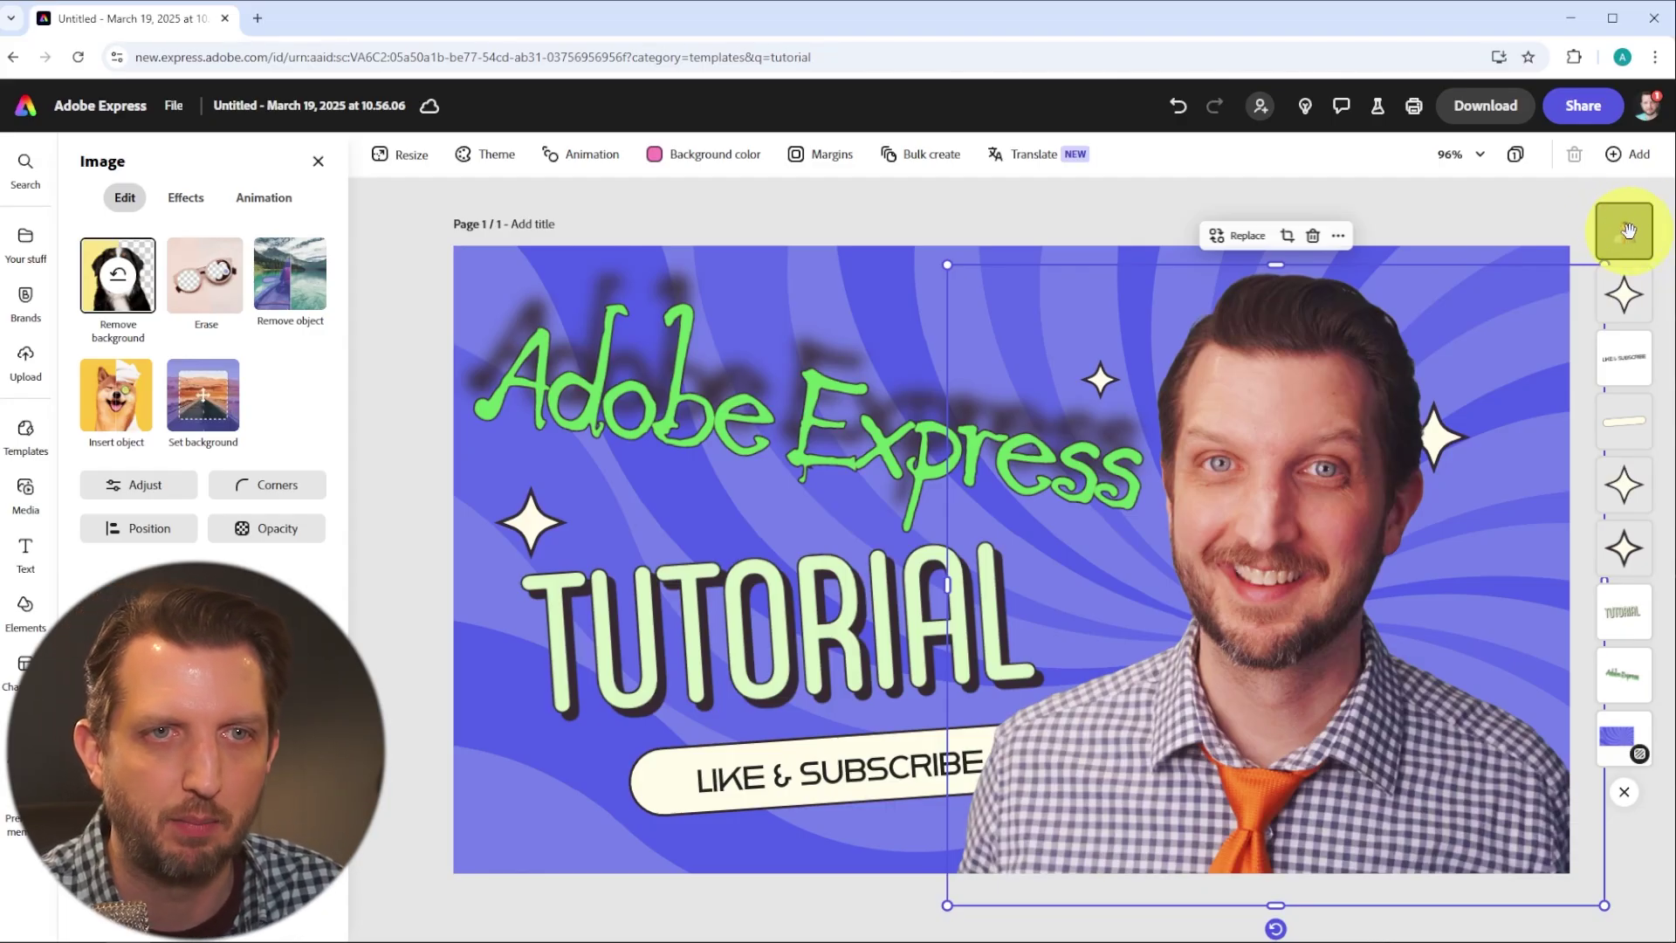
pyautogui.moveTo(1628, 229); pyautogui.dragTo(1630, 420)
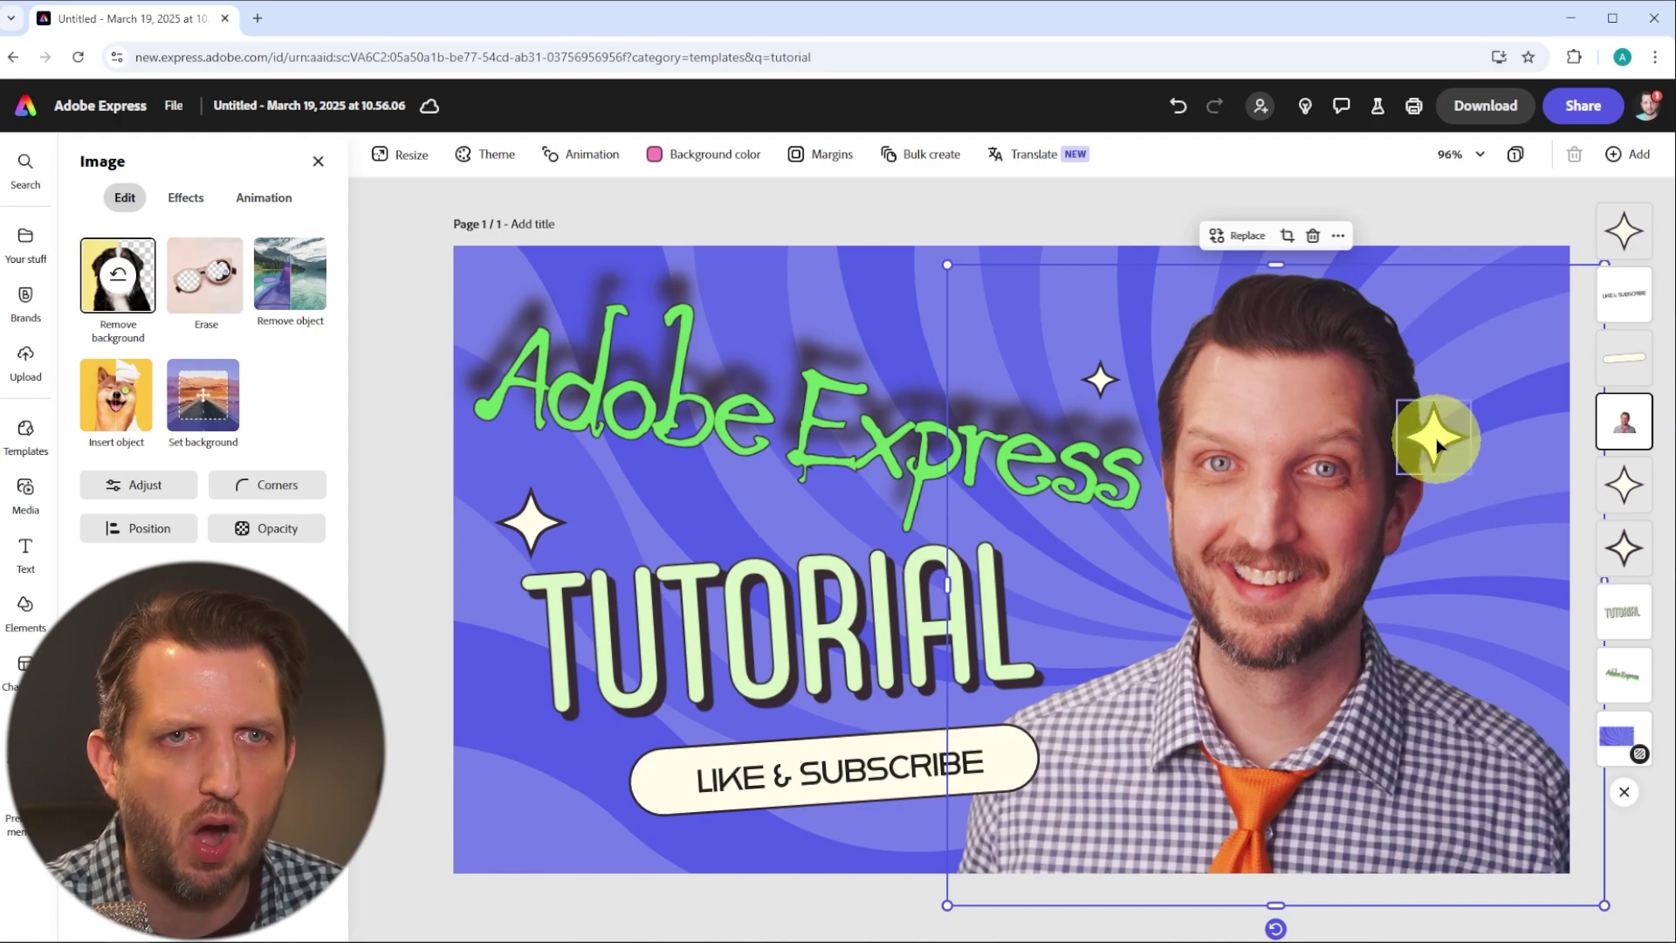
# - Move the sparkle beside the man's head beneath the cut-out photo in the layer order
pyautogui.moveTo(1621, 232); pyautogui.dragTo(1629, 428)
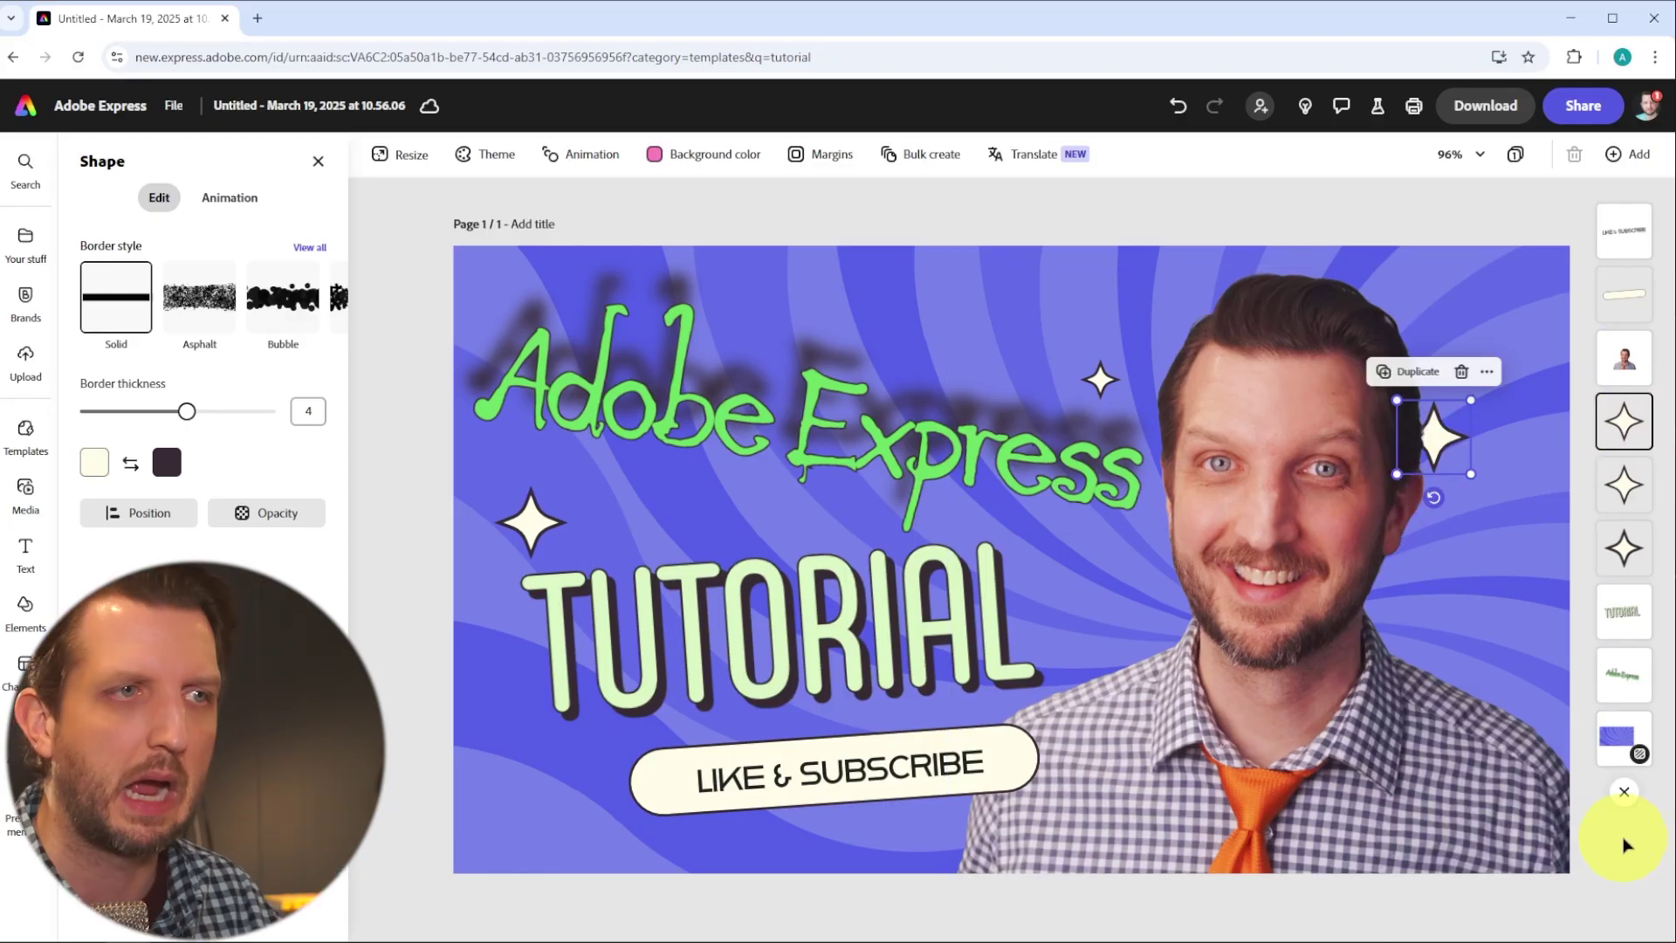
pyautogui.click(1455, 742)
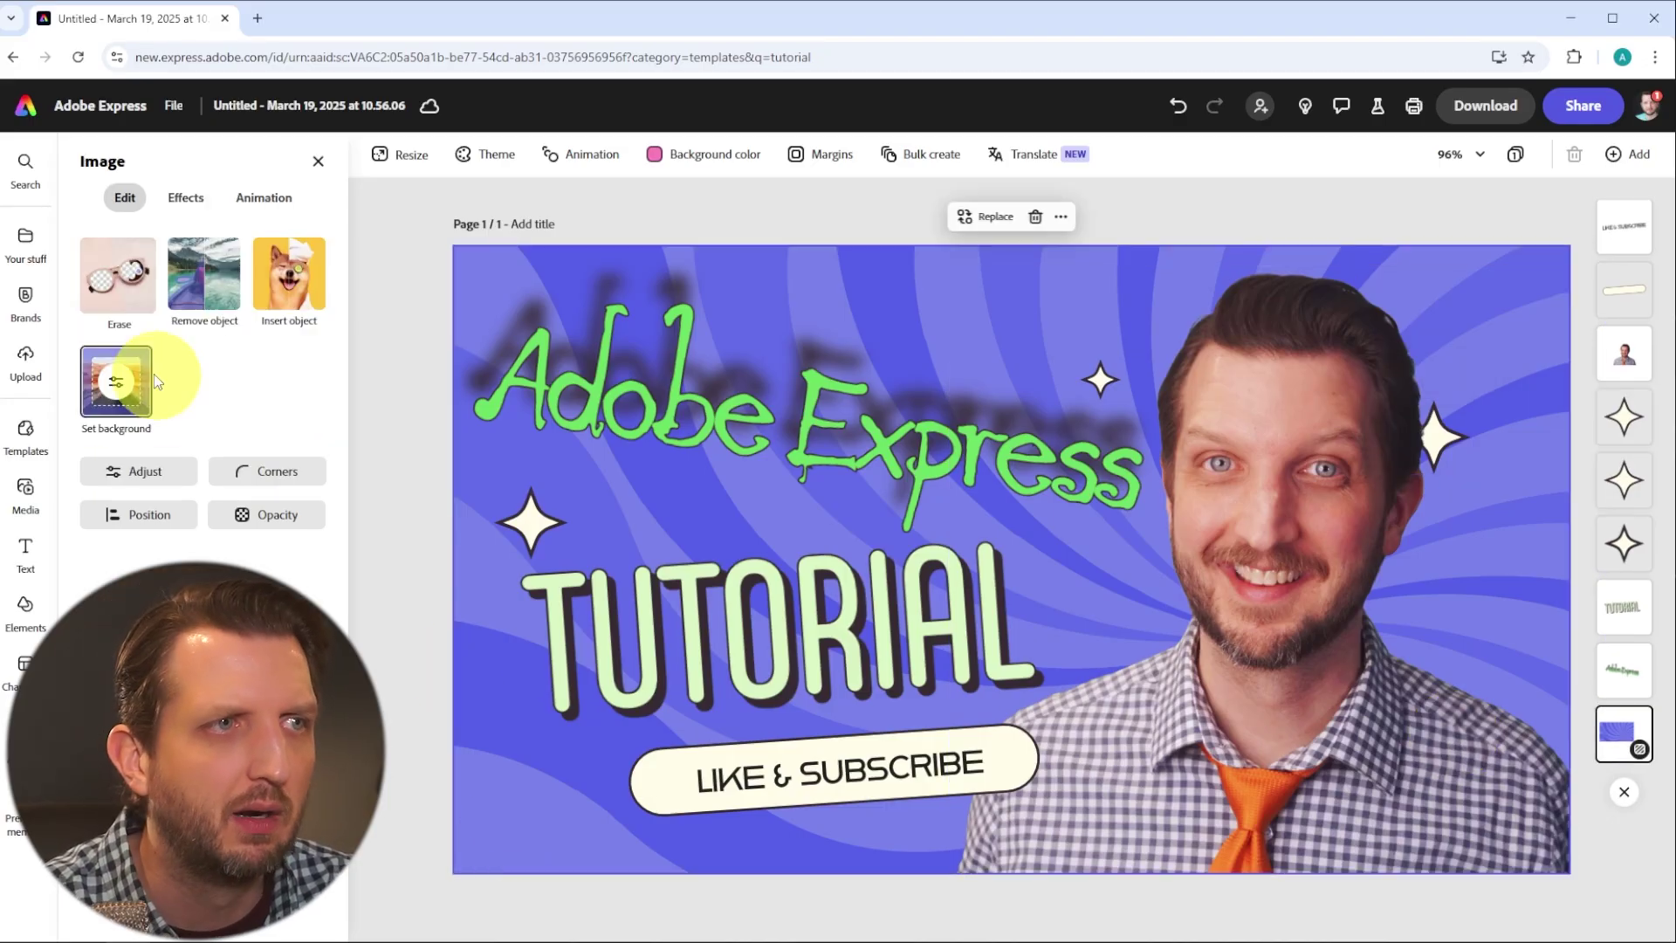
# - Set the page background to a dark blue digital data image found by searching 'computer'
pyautogui.click(26, 622)
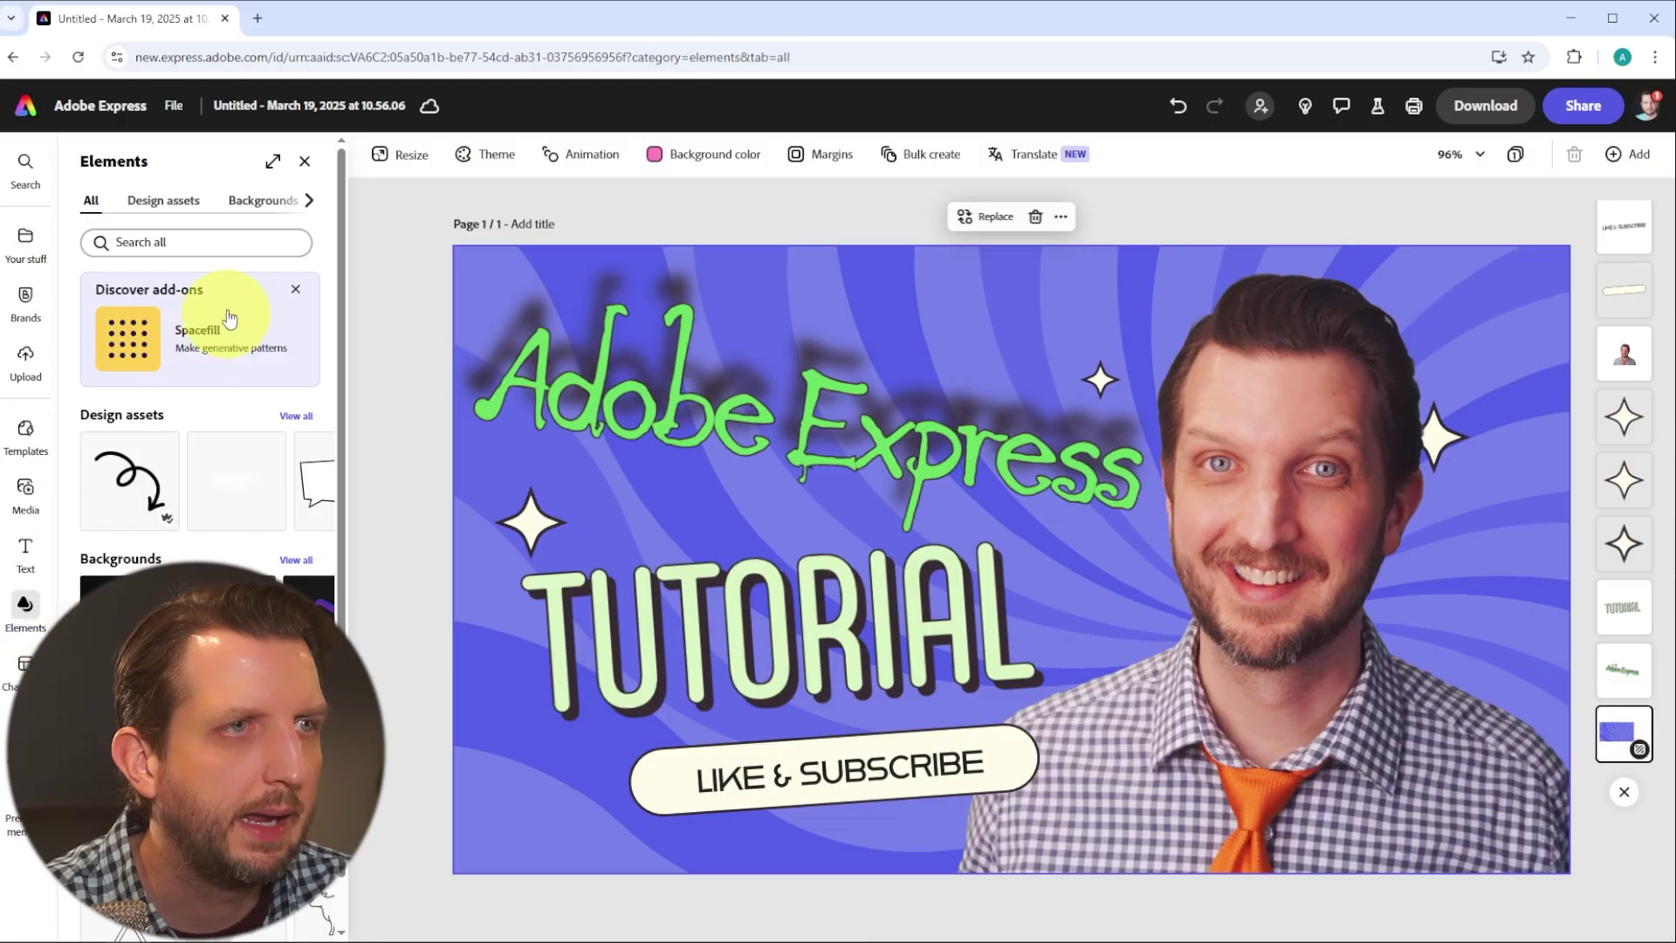
pyautogui.click(273, 206)
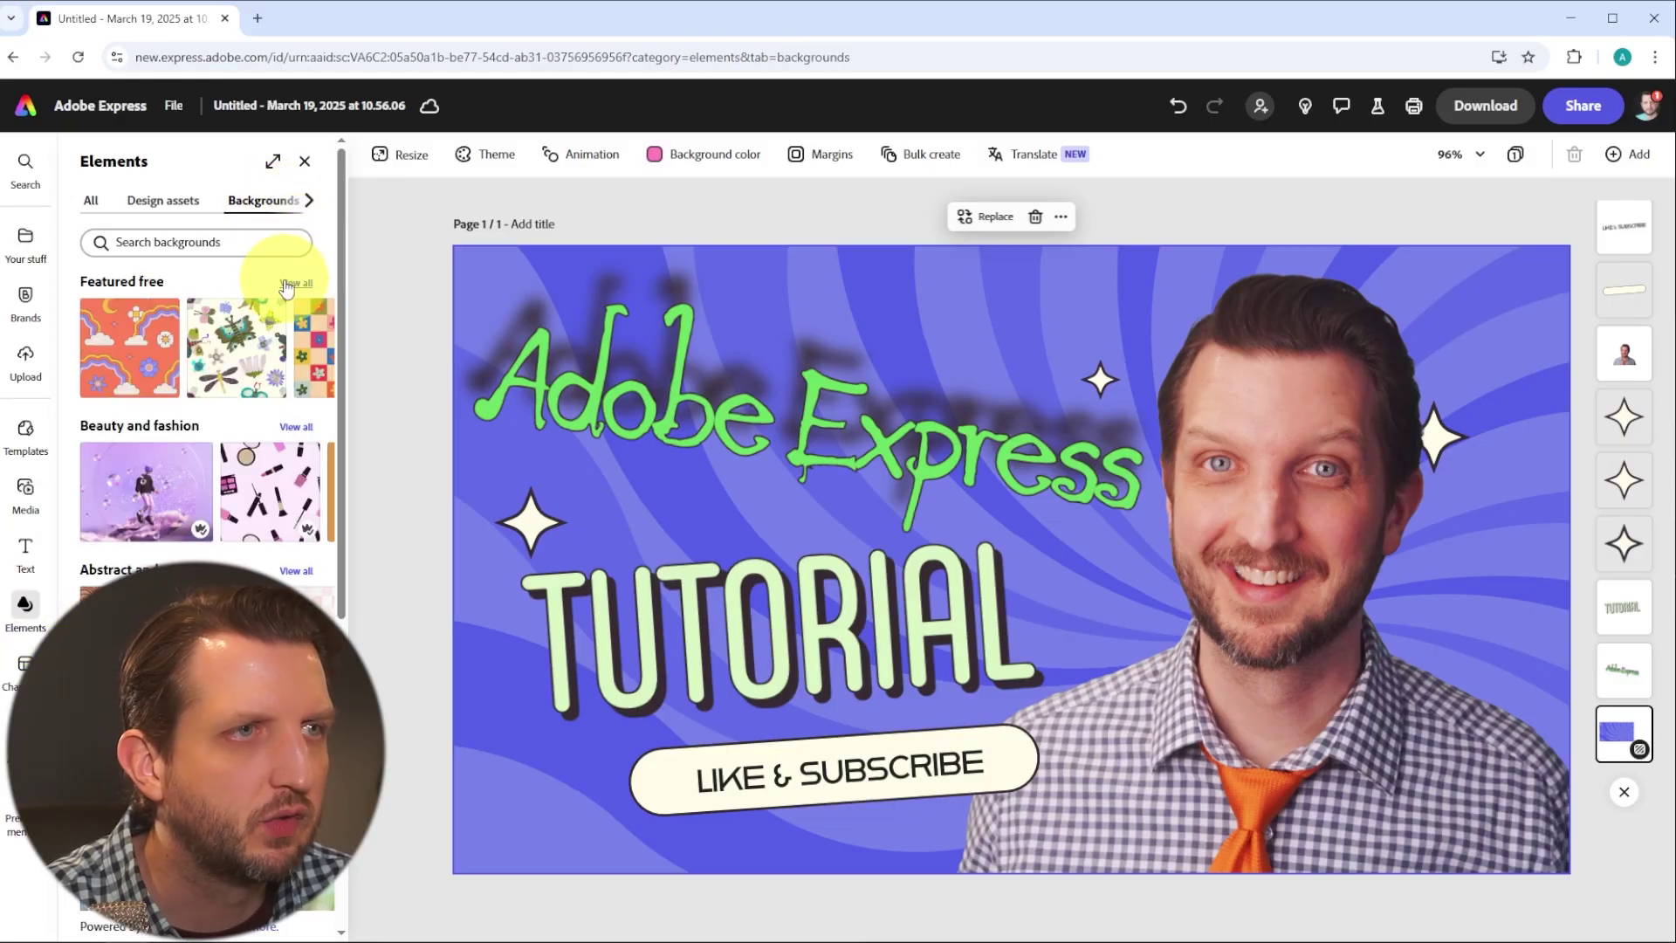
pyautogui.click(188, 241)
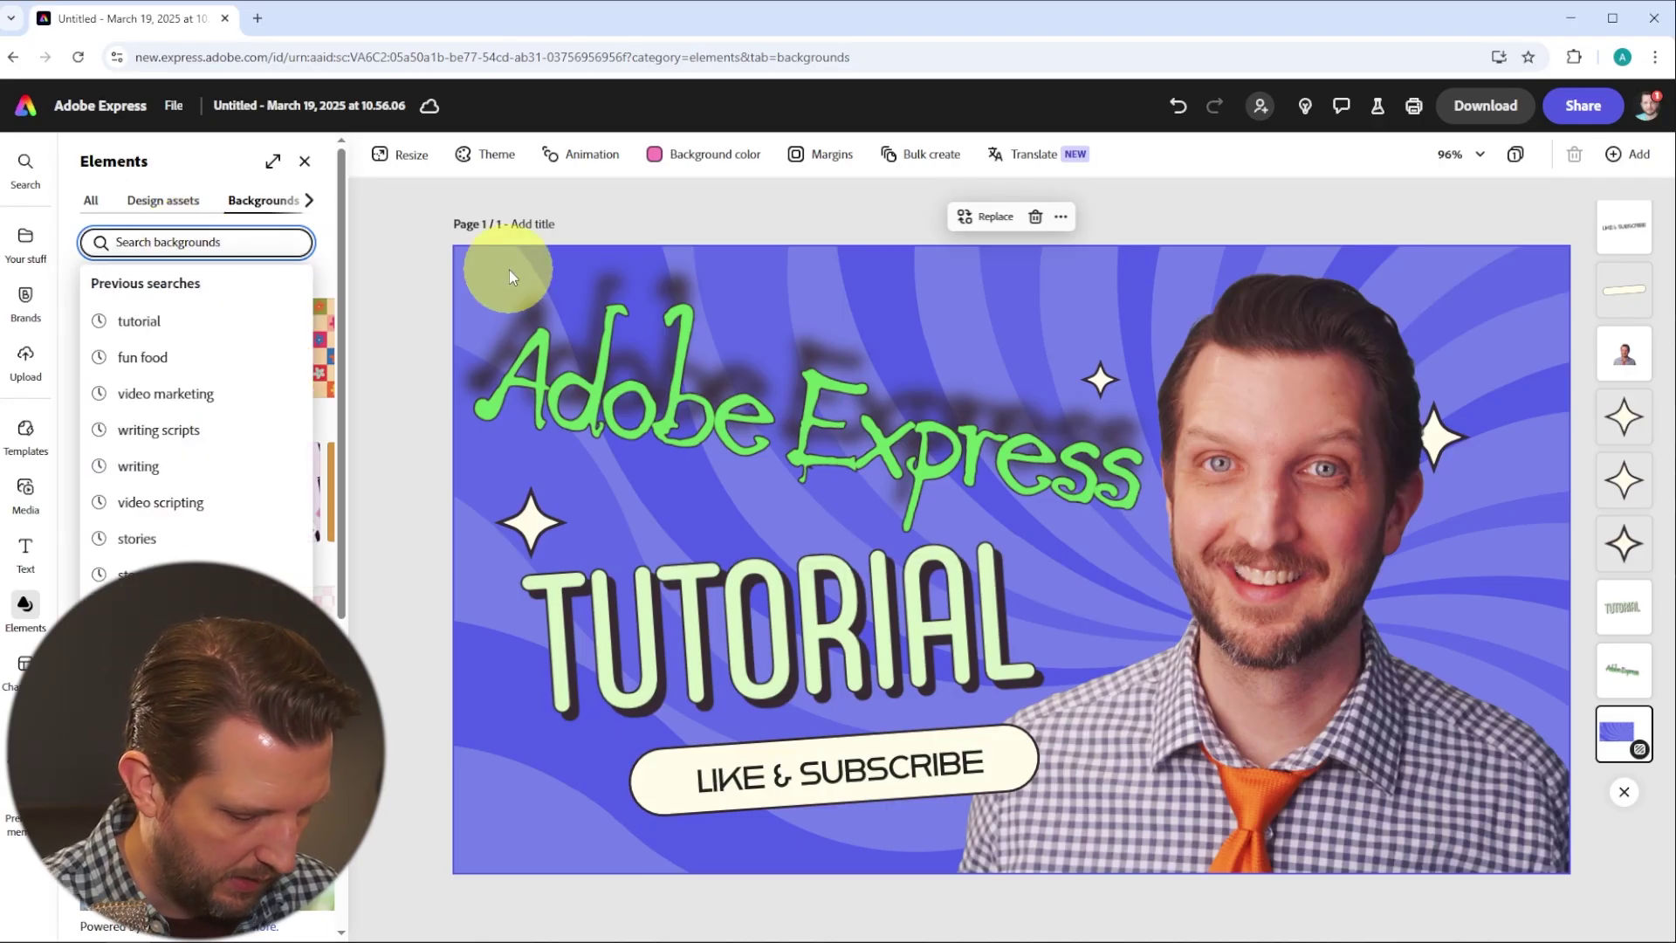
pyautogui.write('computer')
pyautogui.press('Return')
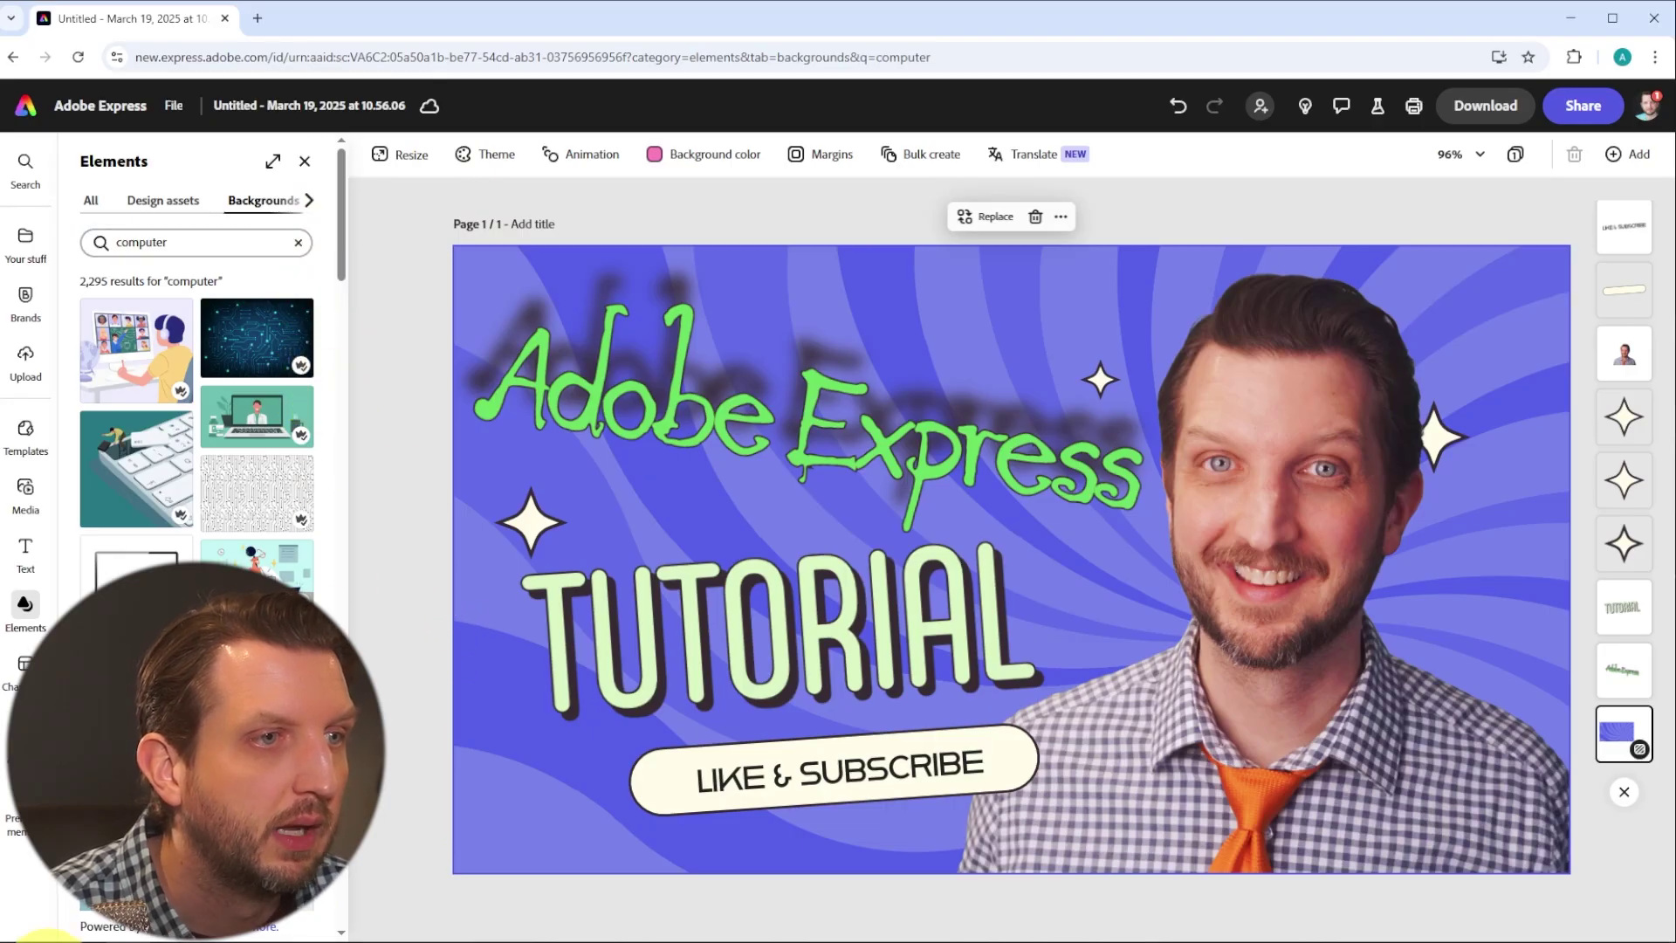
pyautogui.scroll(-3, 179, 537)
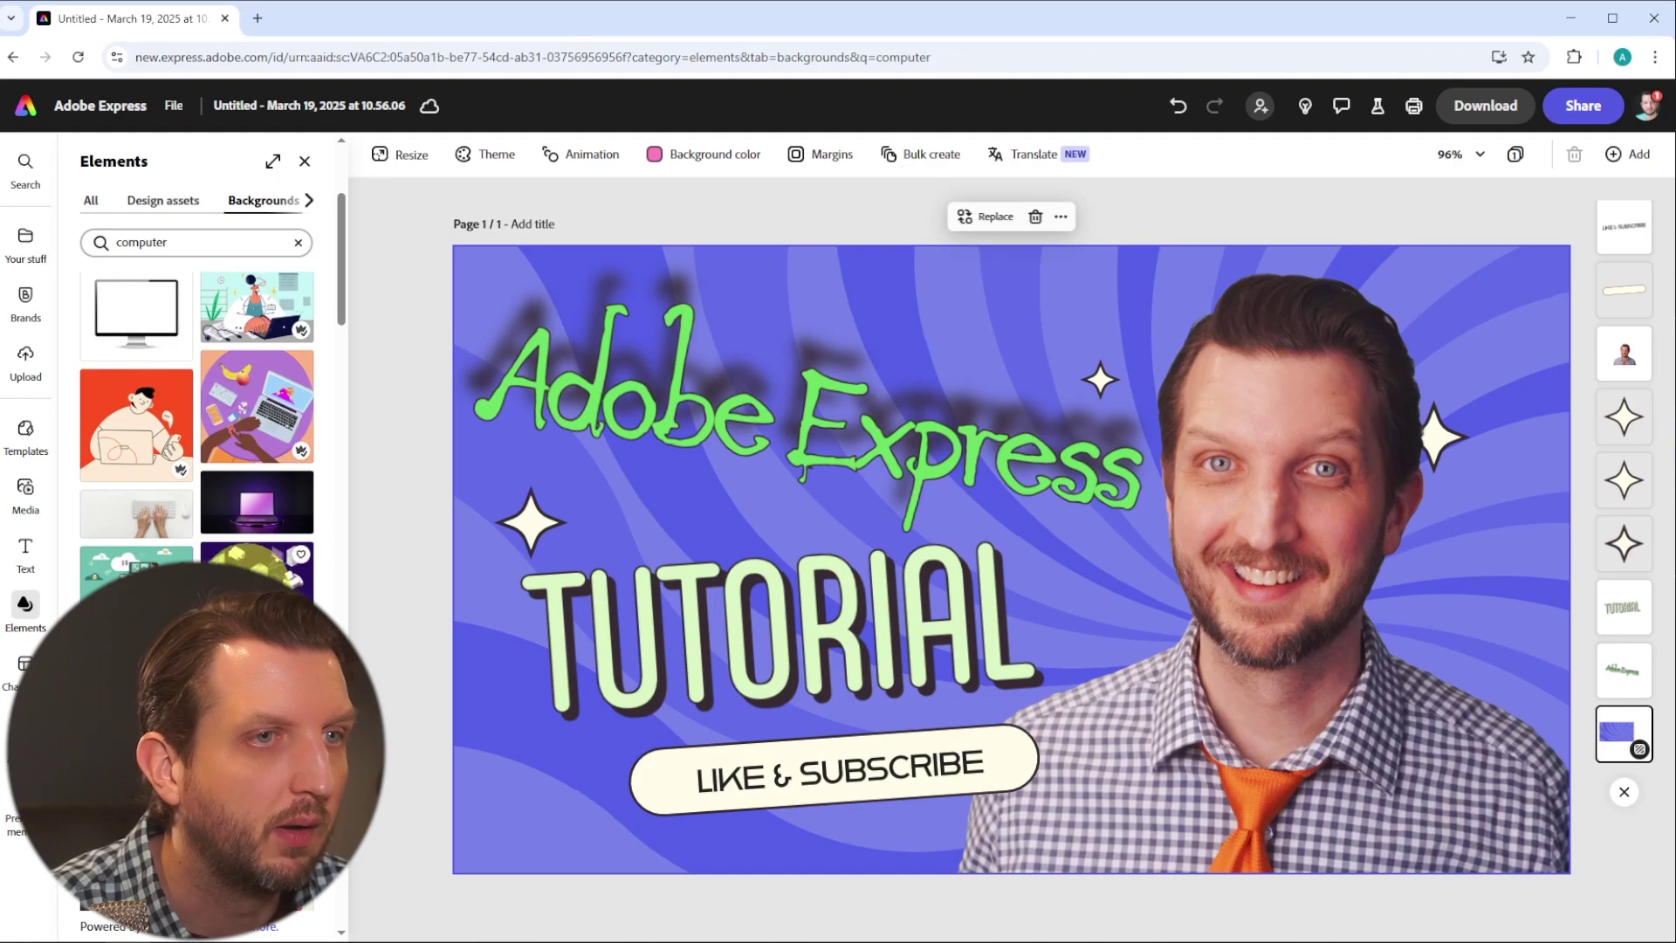
pyautogui.click(257, 572)
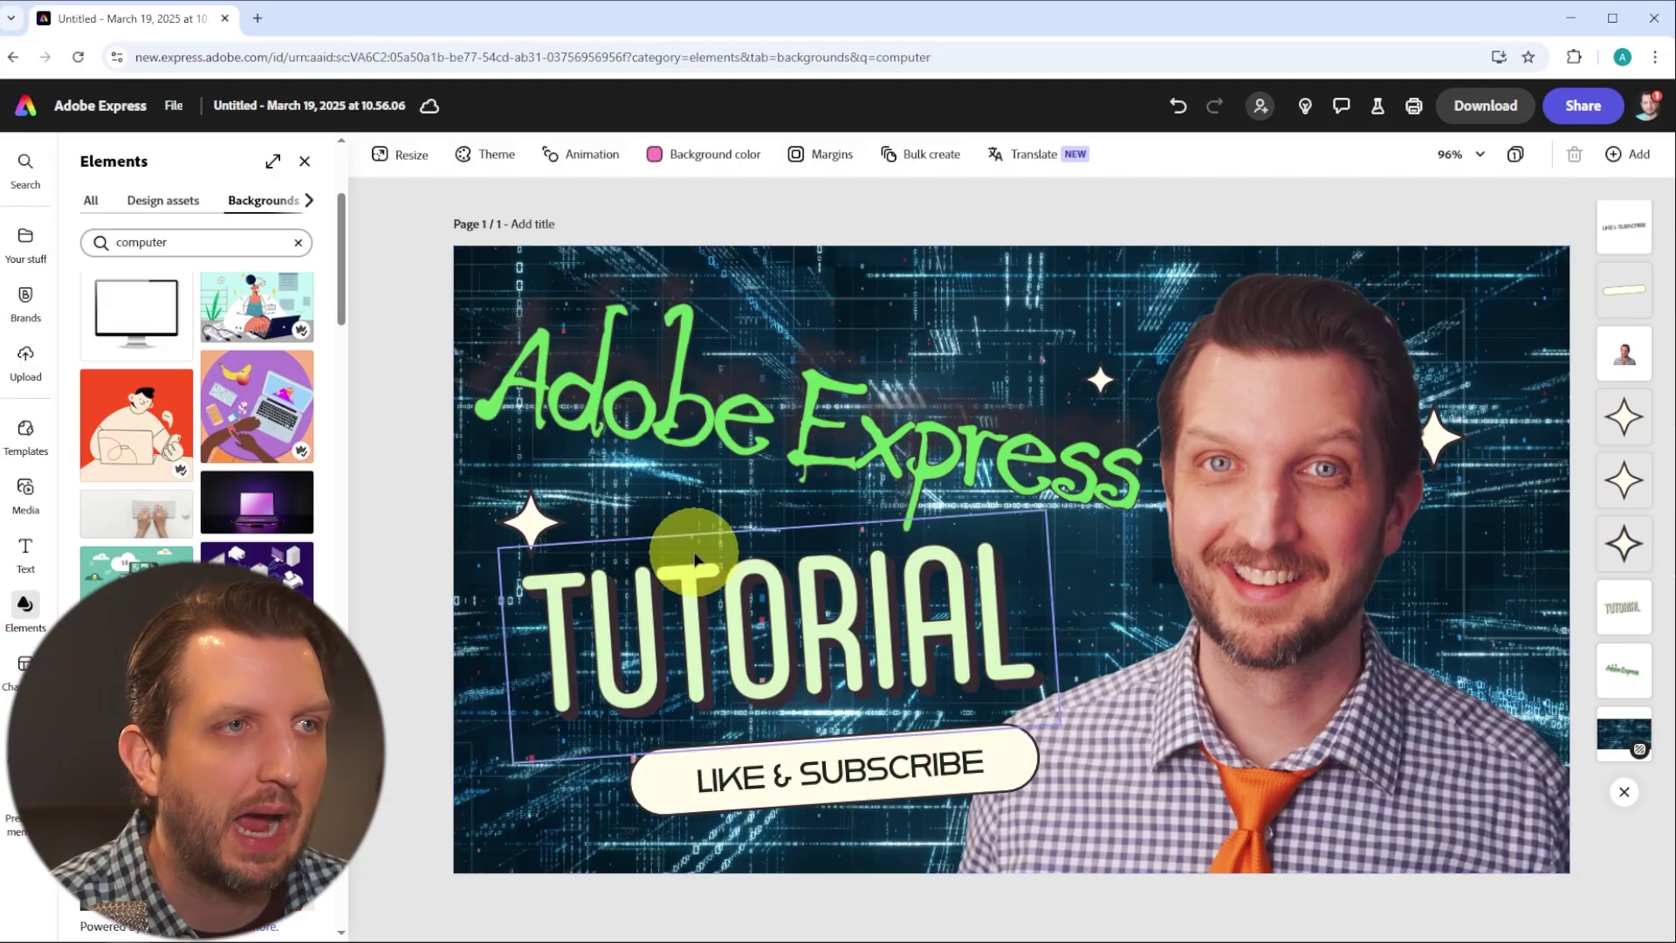
pyautogui.scroll(-5, 196, 428)
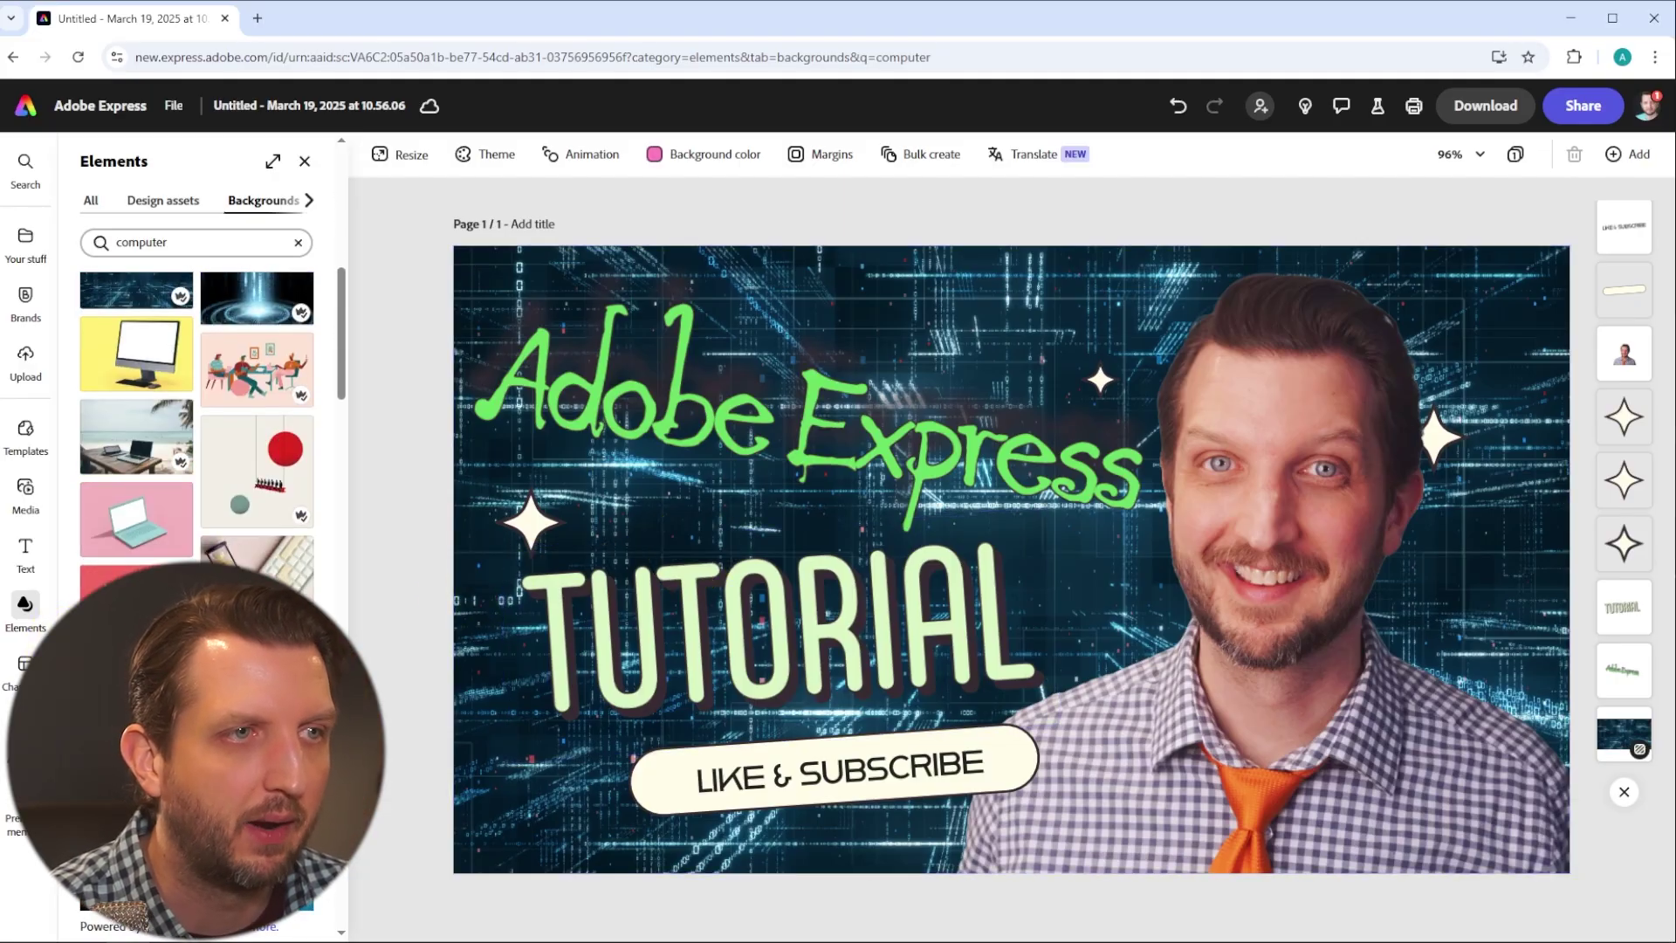
# - Drag the laptop, clock and stacked-books illustration from the computer design assets over TUTORIAL
pyautogui.click(161, 200)
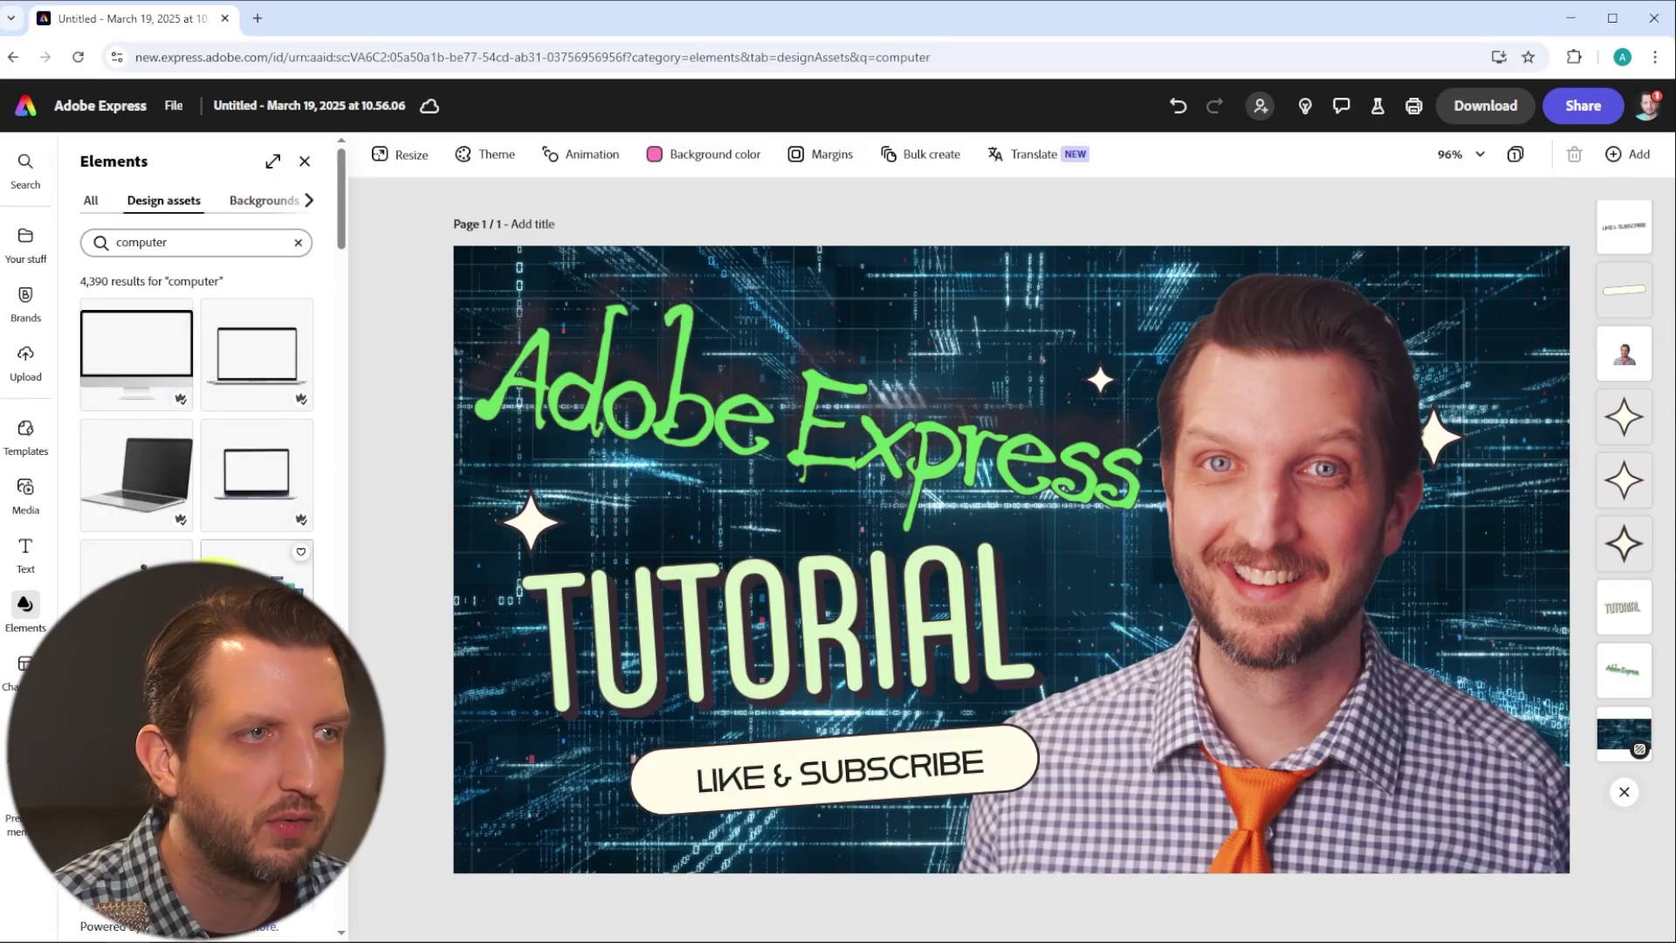
pyautogui.scroll(-3, 197, 437)
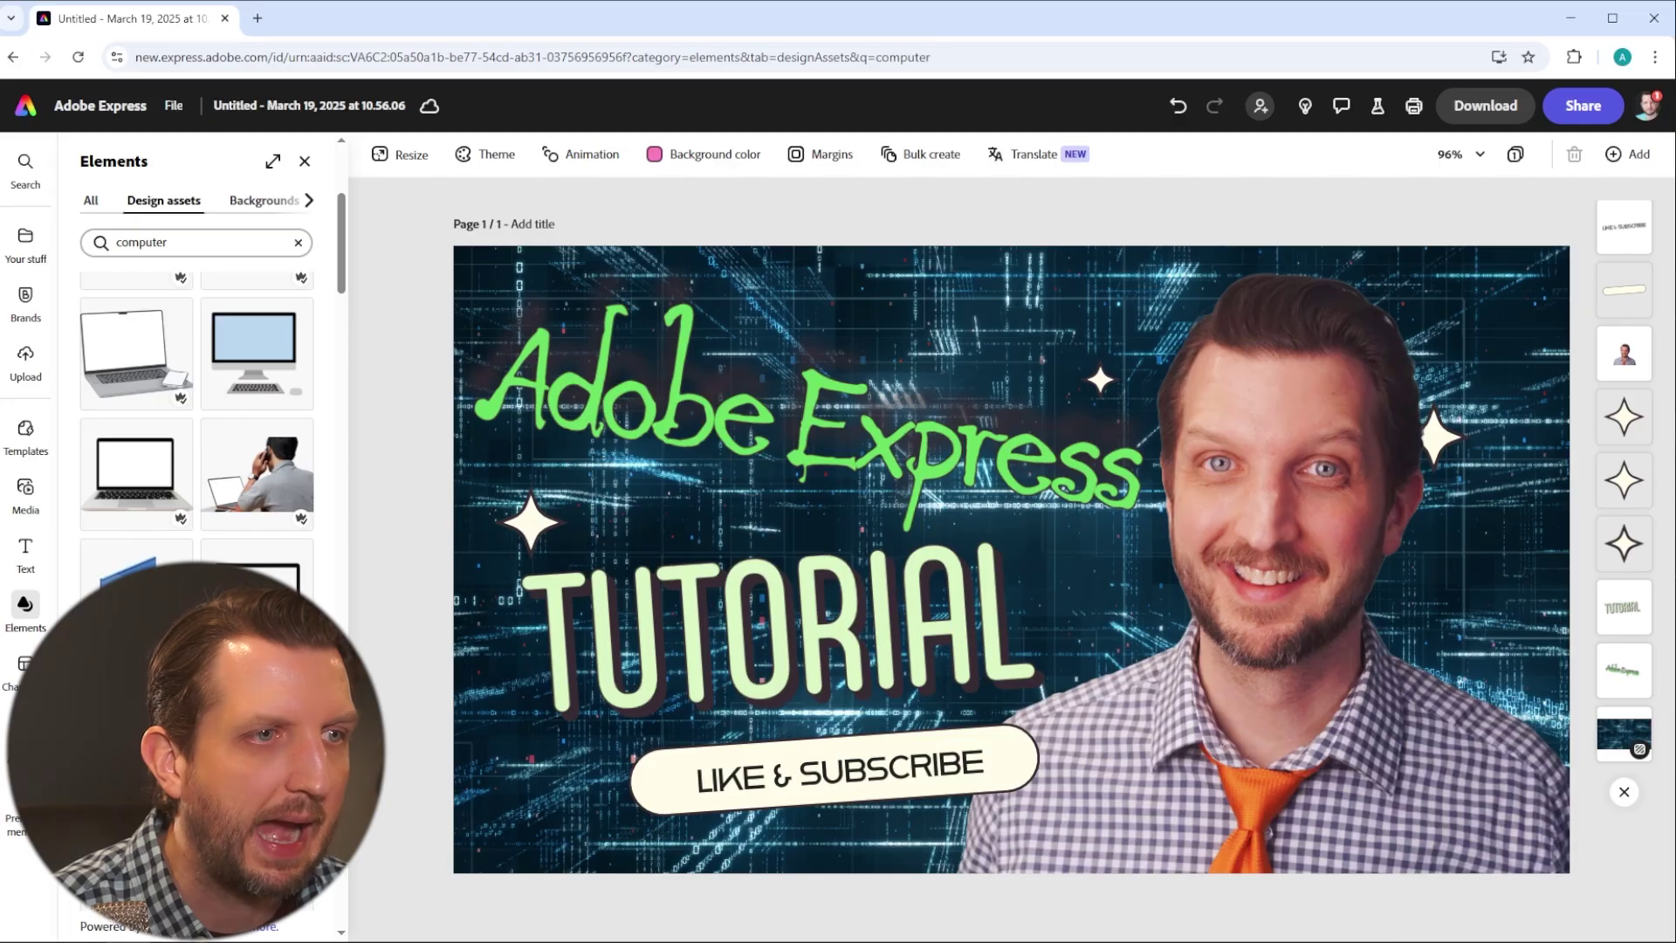
pyautogui.scroll(-3, 247, 486)
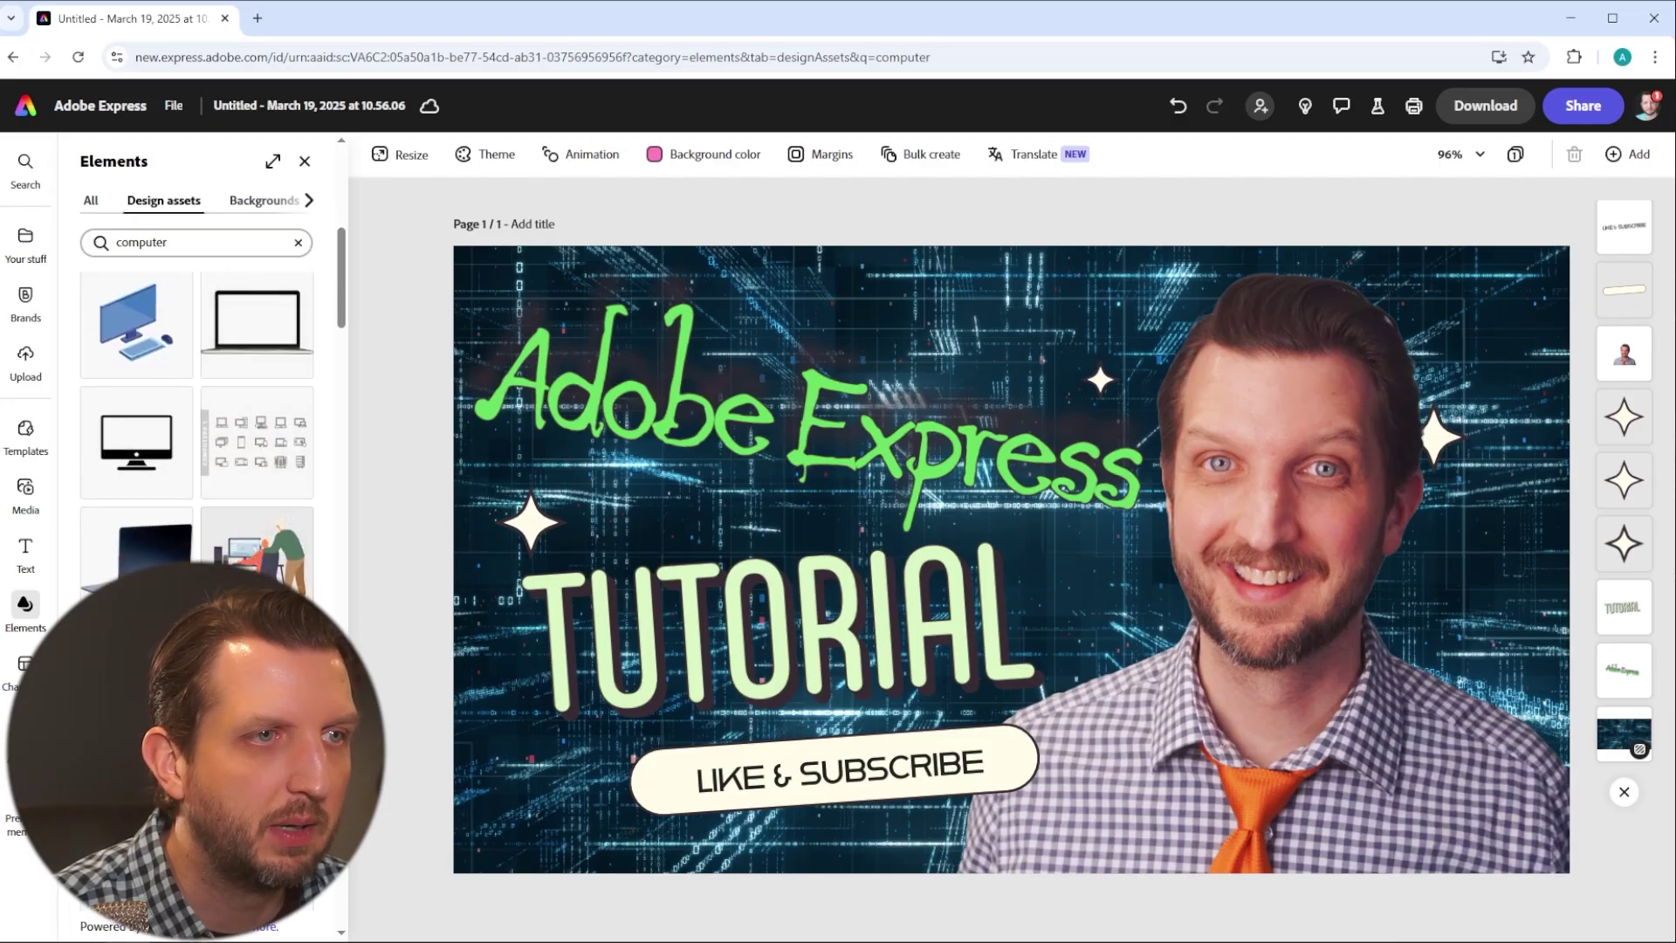
pyautogui.scroll(-3, 244, 478)
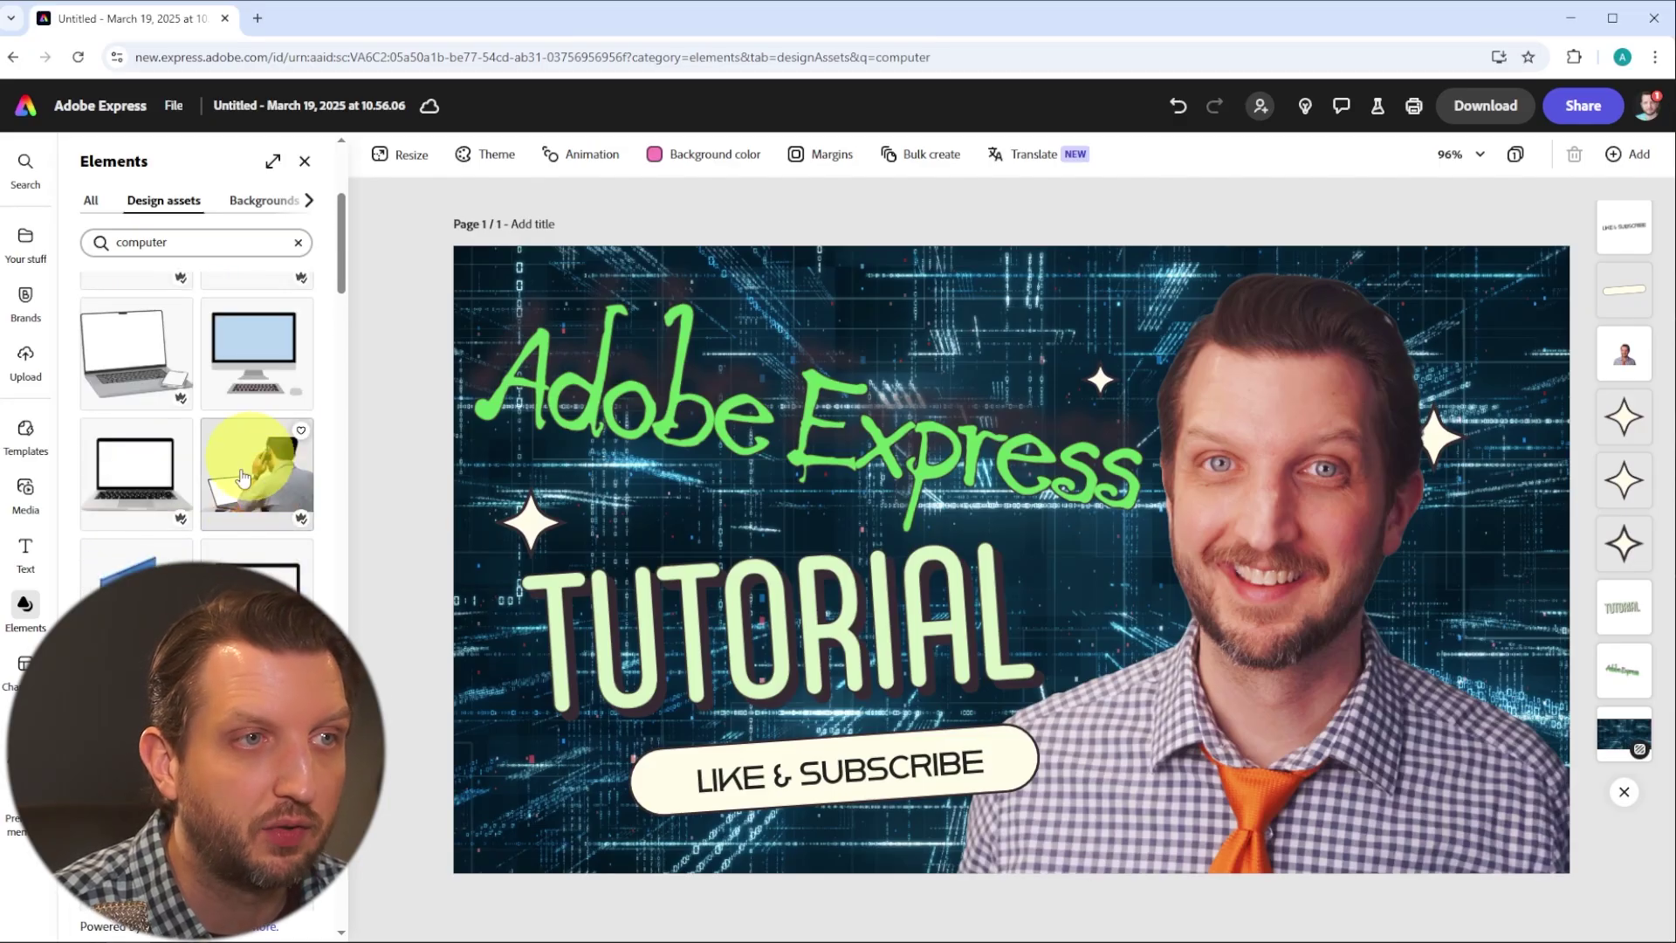
pyautogui.scroll(-5, 244, 477)
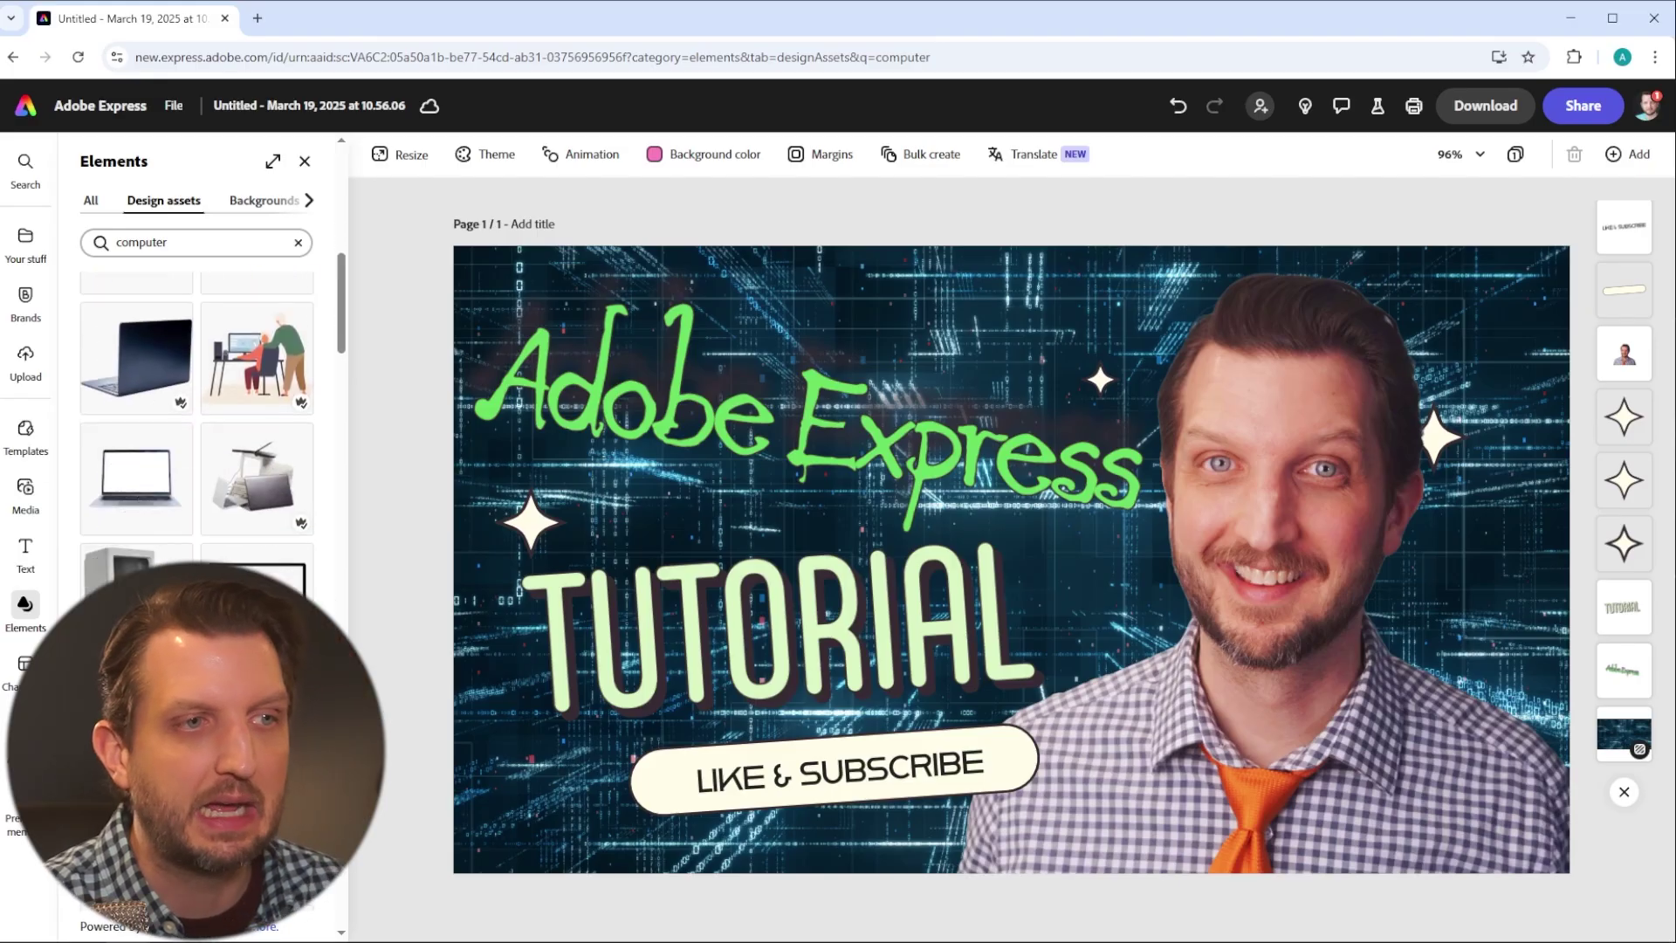
pyautogui.scroll(-1, 196, 411)
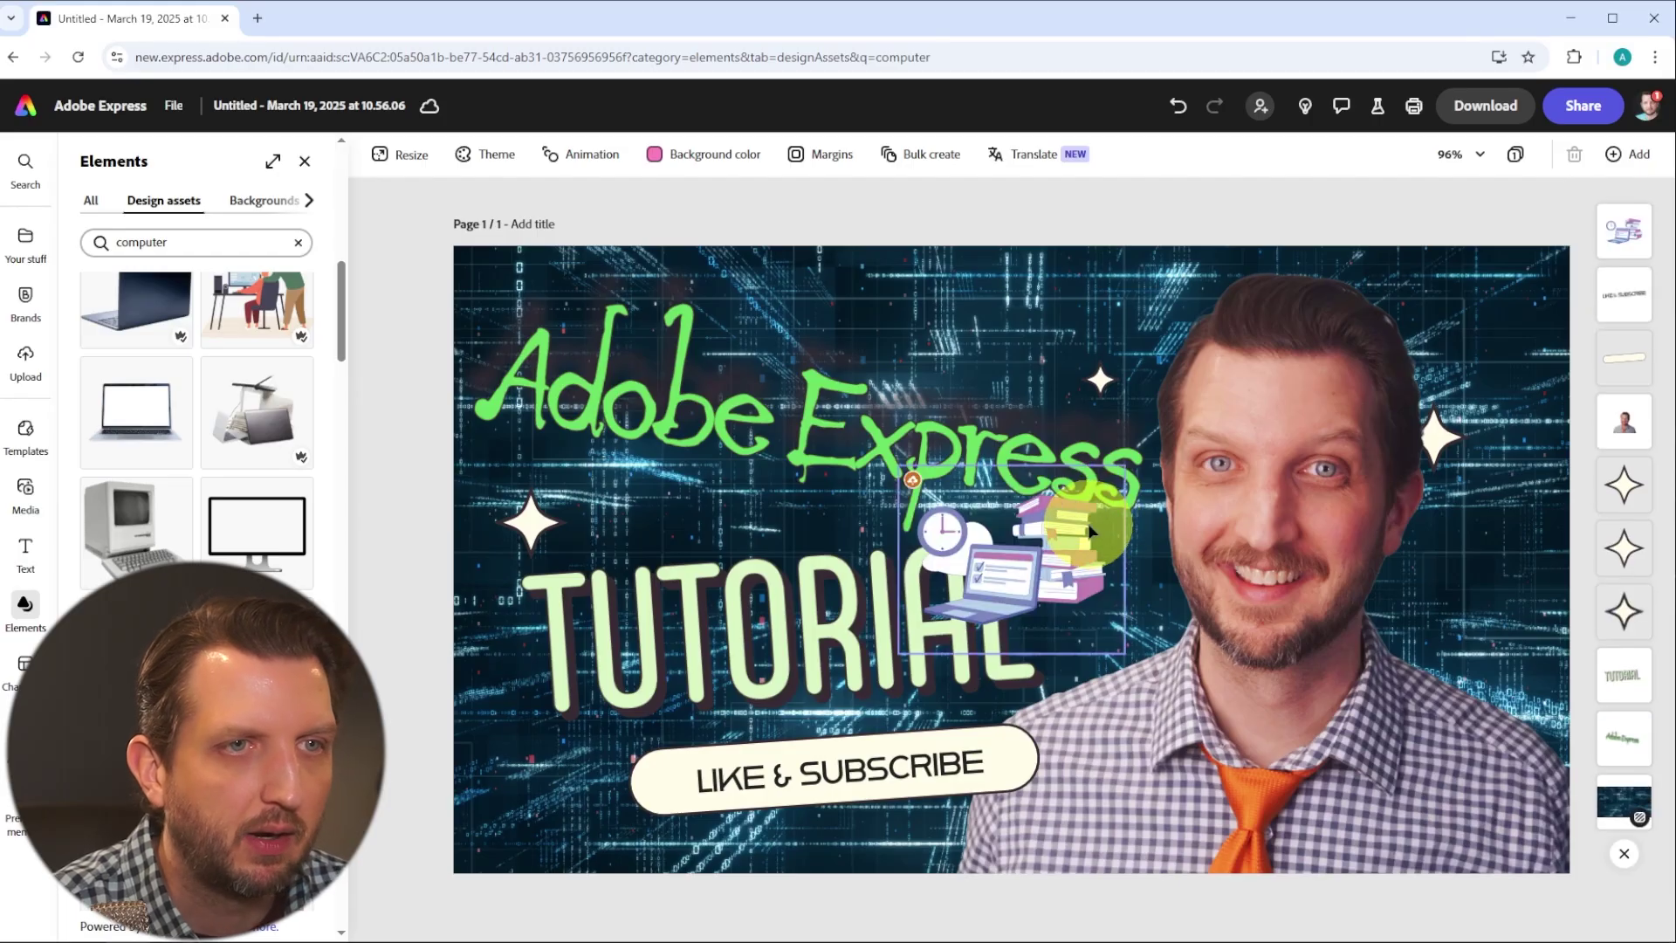
pyautogui.moveTo(1103, 516); pyautogui.dragTo(744, 633)
# - Shrink the laptop illustration, move it to the left, and shift TUTORIAL up toward the title
pyautogui.moveTo(611, 742); pyautogui.dragTo(590, 790)
pyautogui.click(867, 604)
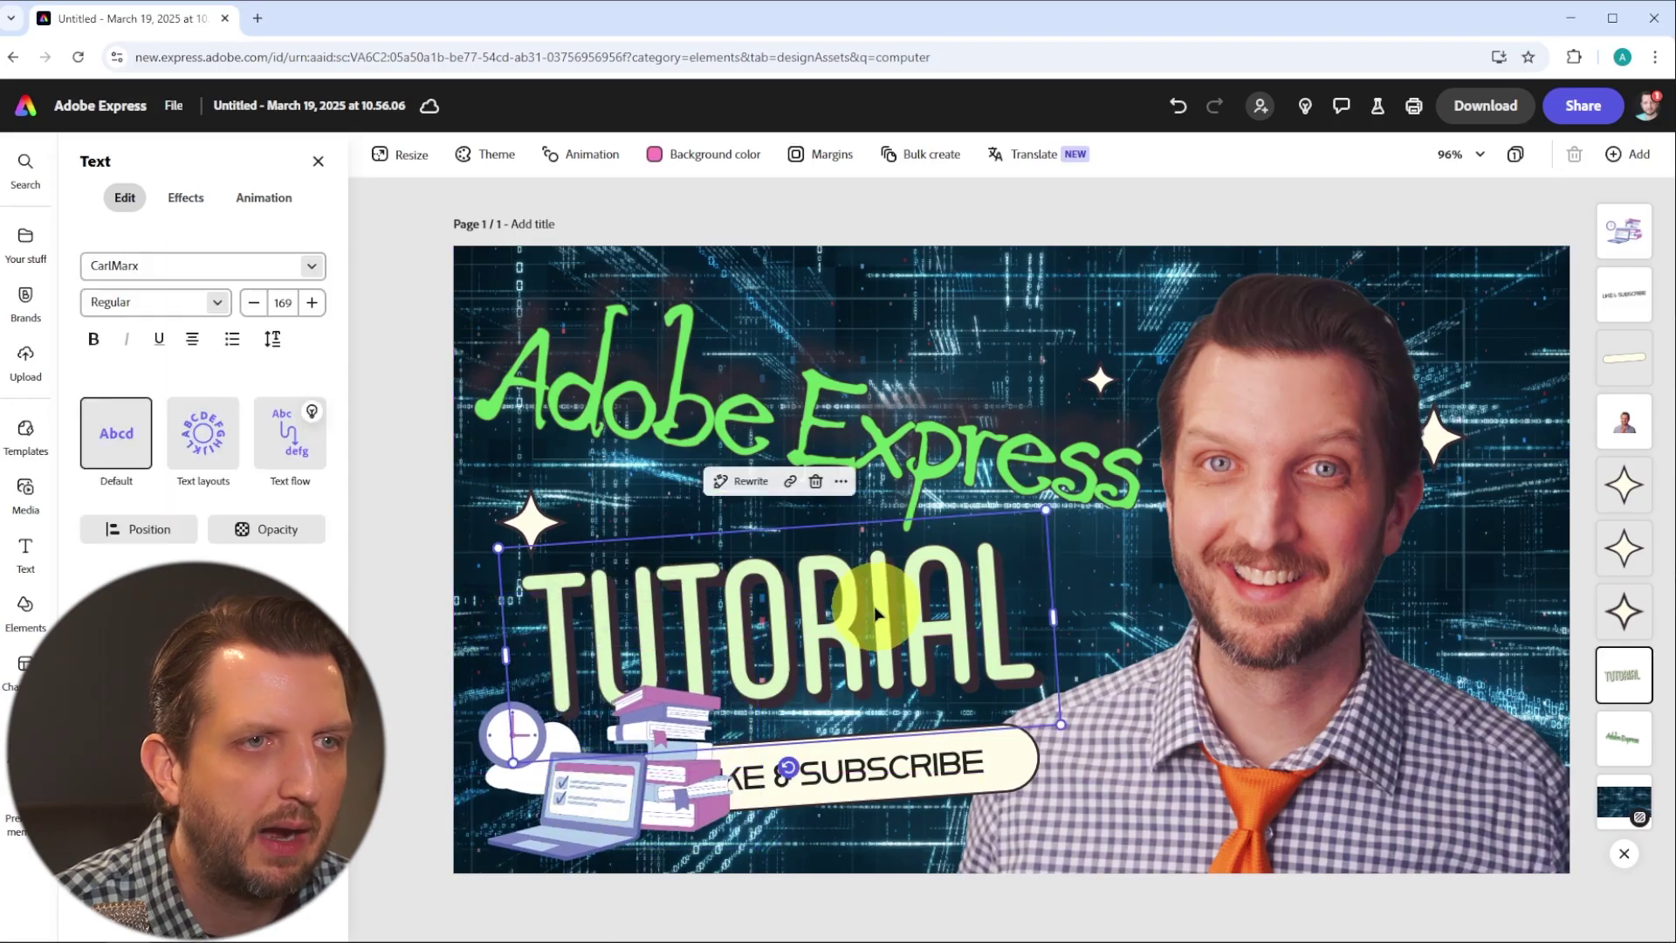
pyautogui.moveTo(867, 604); pyautogui.dragTo(906, 571)
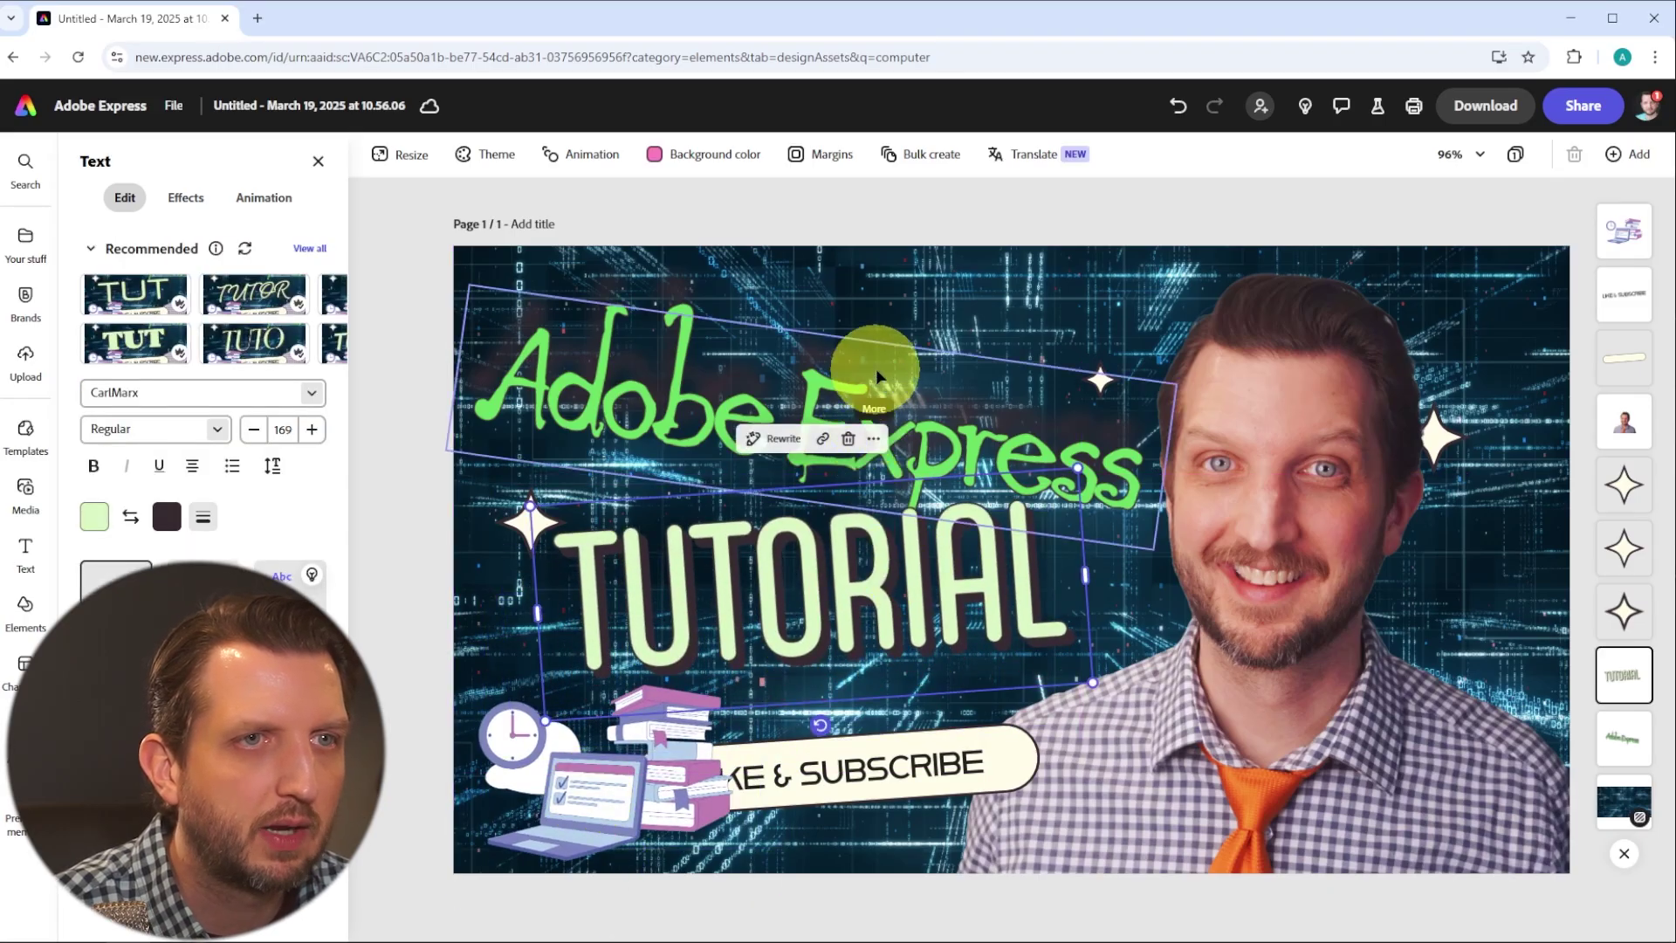
pyautogui.click(611, 786)
pyautogui.moveTo(611, 786); pyautogui.dragTo(576, 673)
pyautogui.click(965, 767)
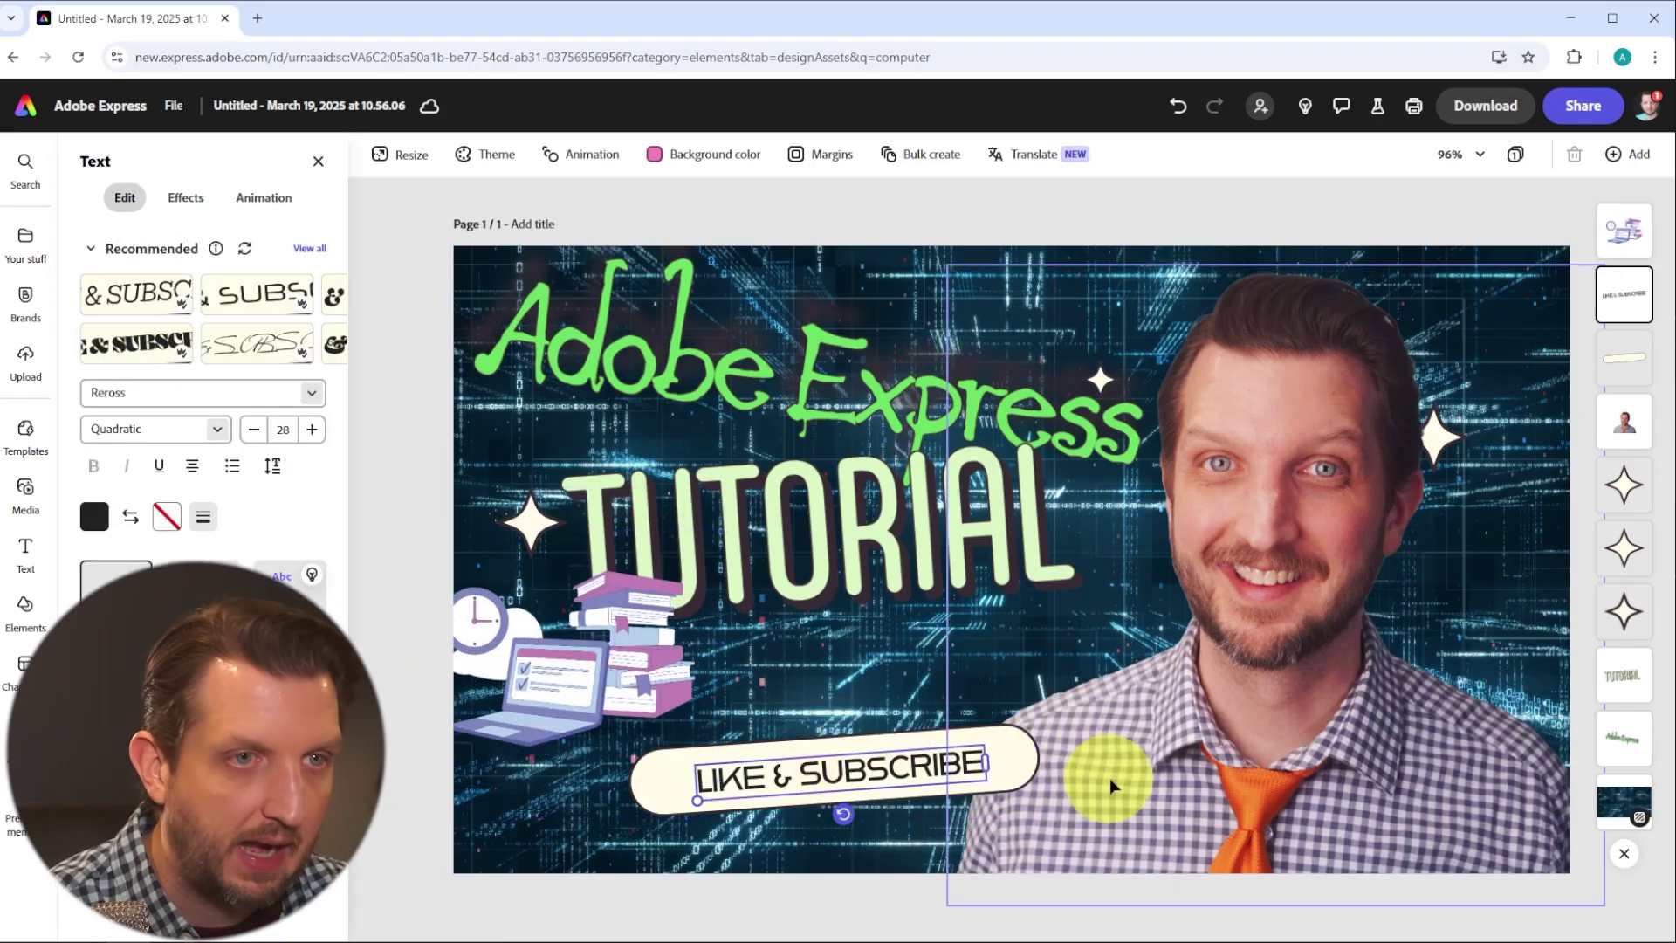
# - Group LIKE & SUBSCRIBE with its cream pill and move the group up below TUTORIAL
pyautogui.keyDown('shift'); pyautogui.click(1033, 764); pyautogui.keyUp('shift')
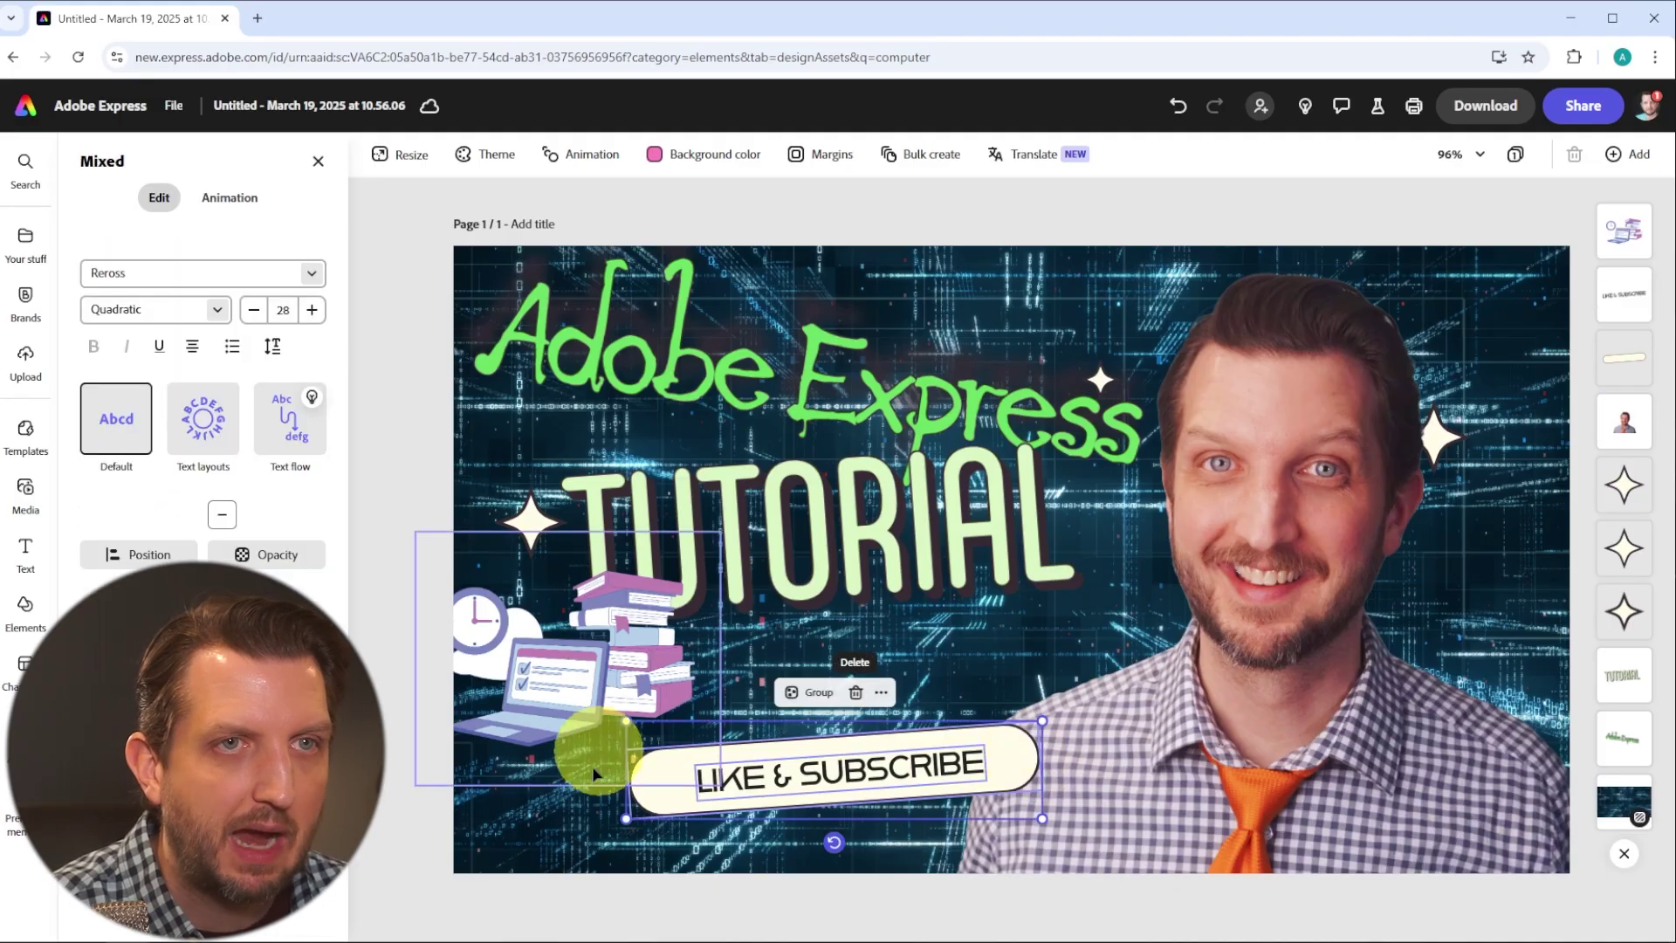
pyautogui.click(811, 694)
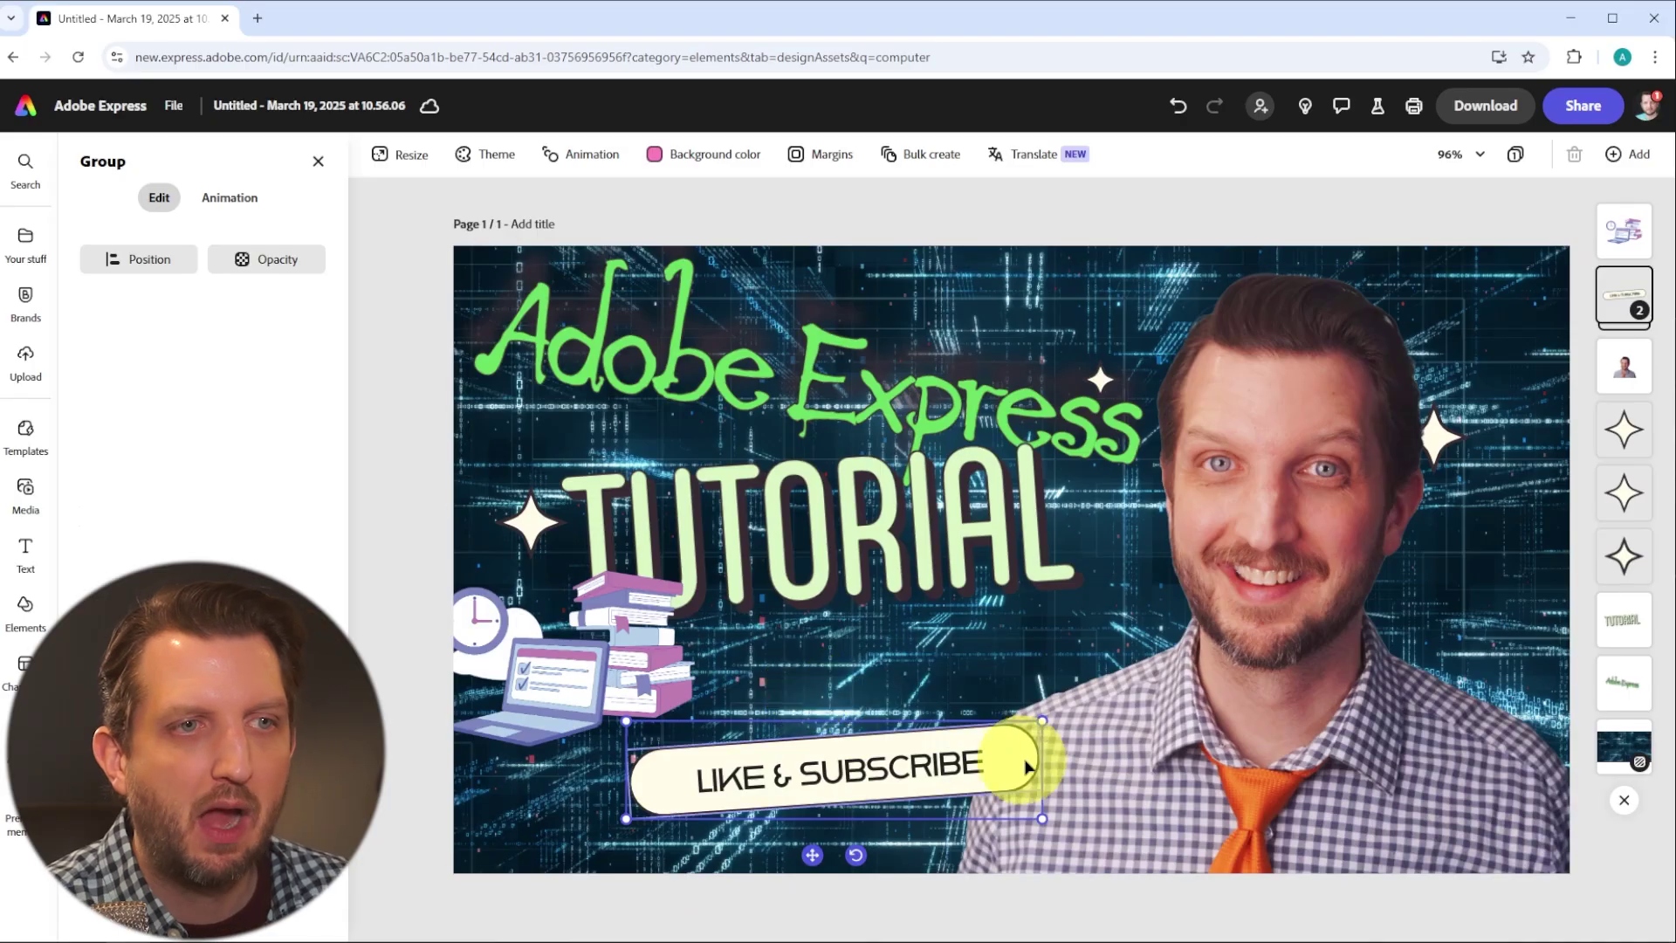
pyautogui.moveTo(1029, 759); pyautogui.dragTo(1121, 653)
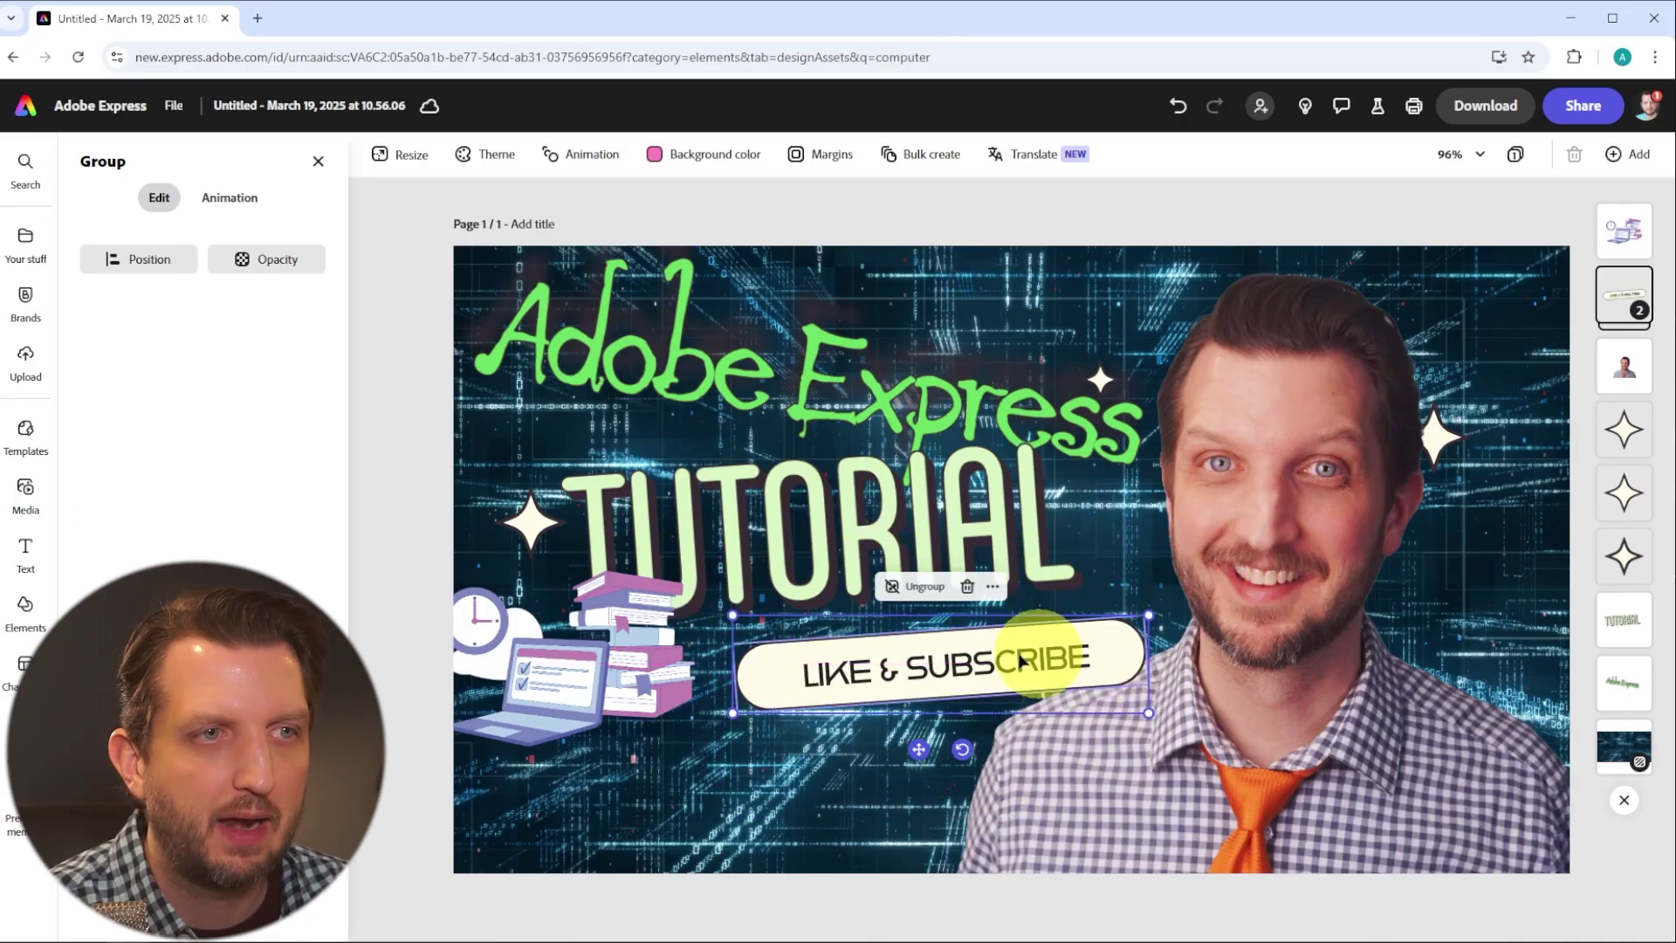
# - Place the laptop illustration in the bottom-left corner and nudge TUTORIAL slightly right and down
pyautogui.click(580, 687)
pyautogui.moveTo(580, 687); pyautogui.dragTo(602, 807)
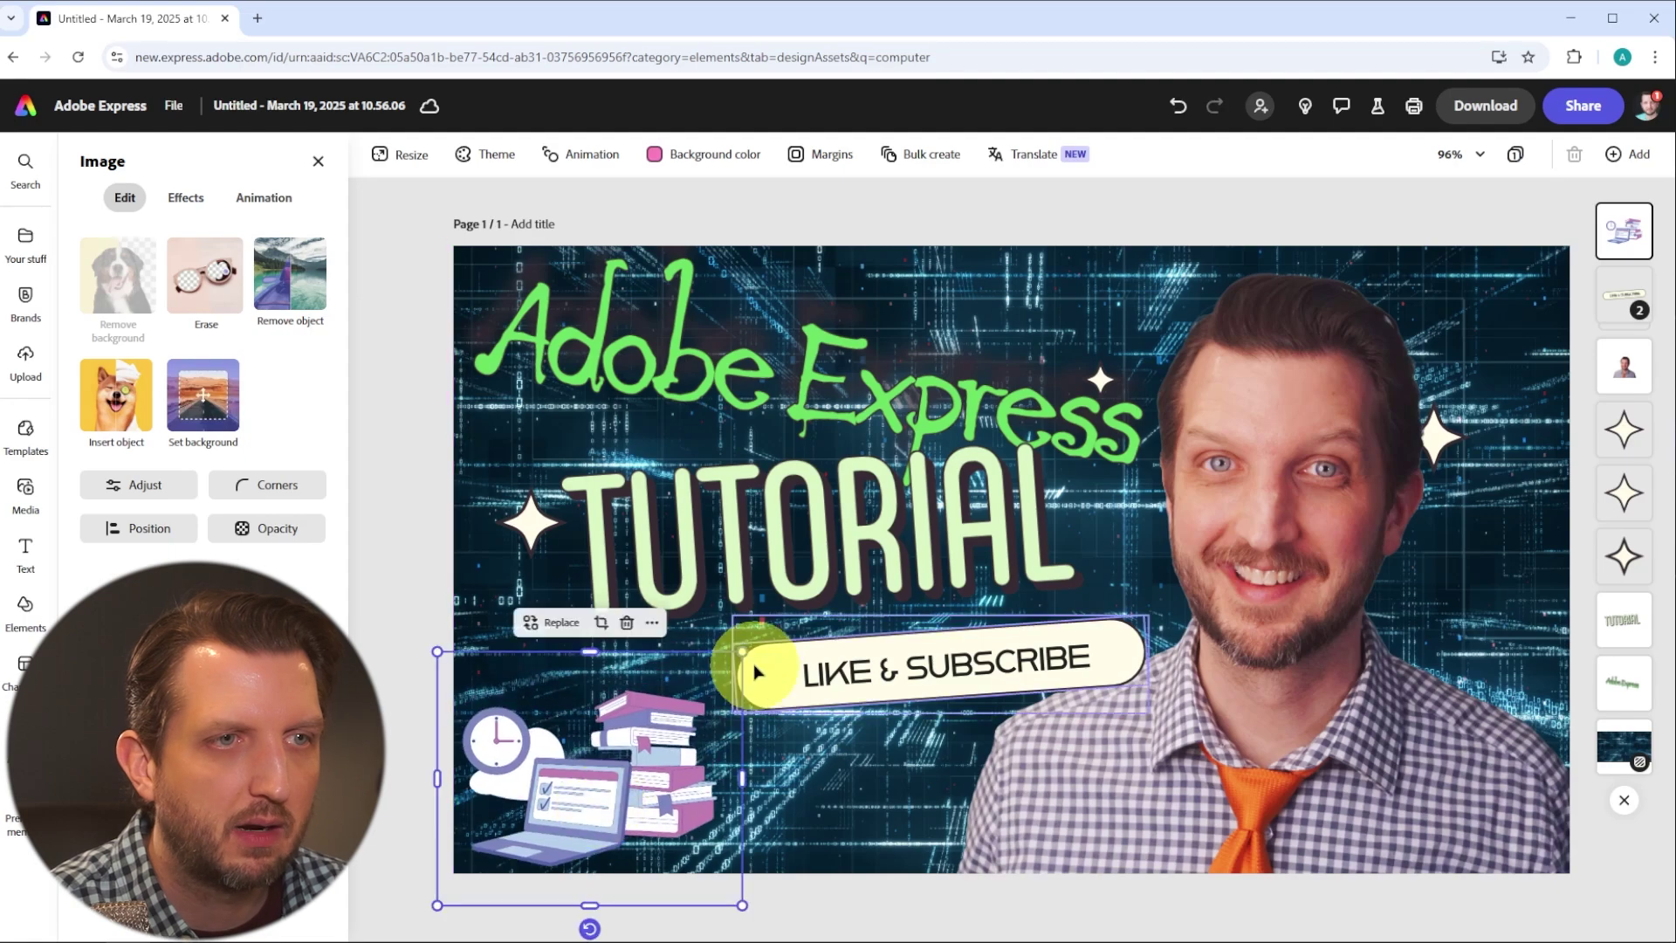
pyautogui.moveTo(576, 796); pyautogui.dragTo(586, 819)
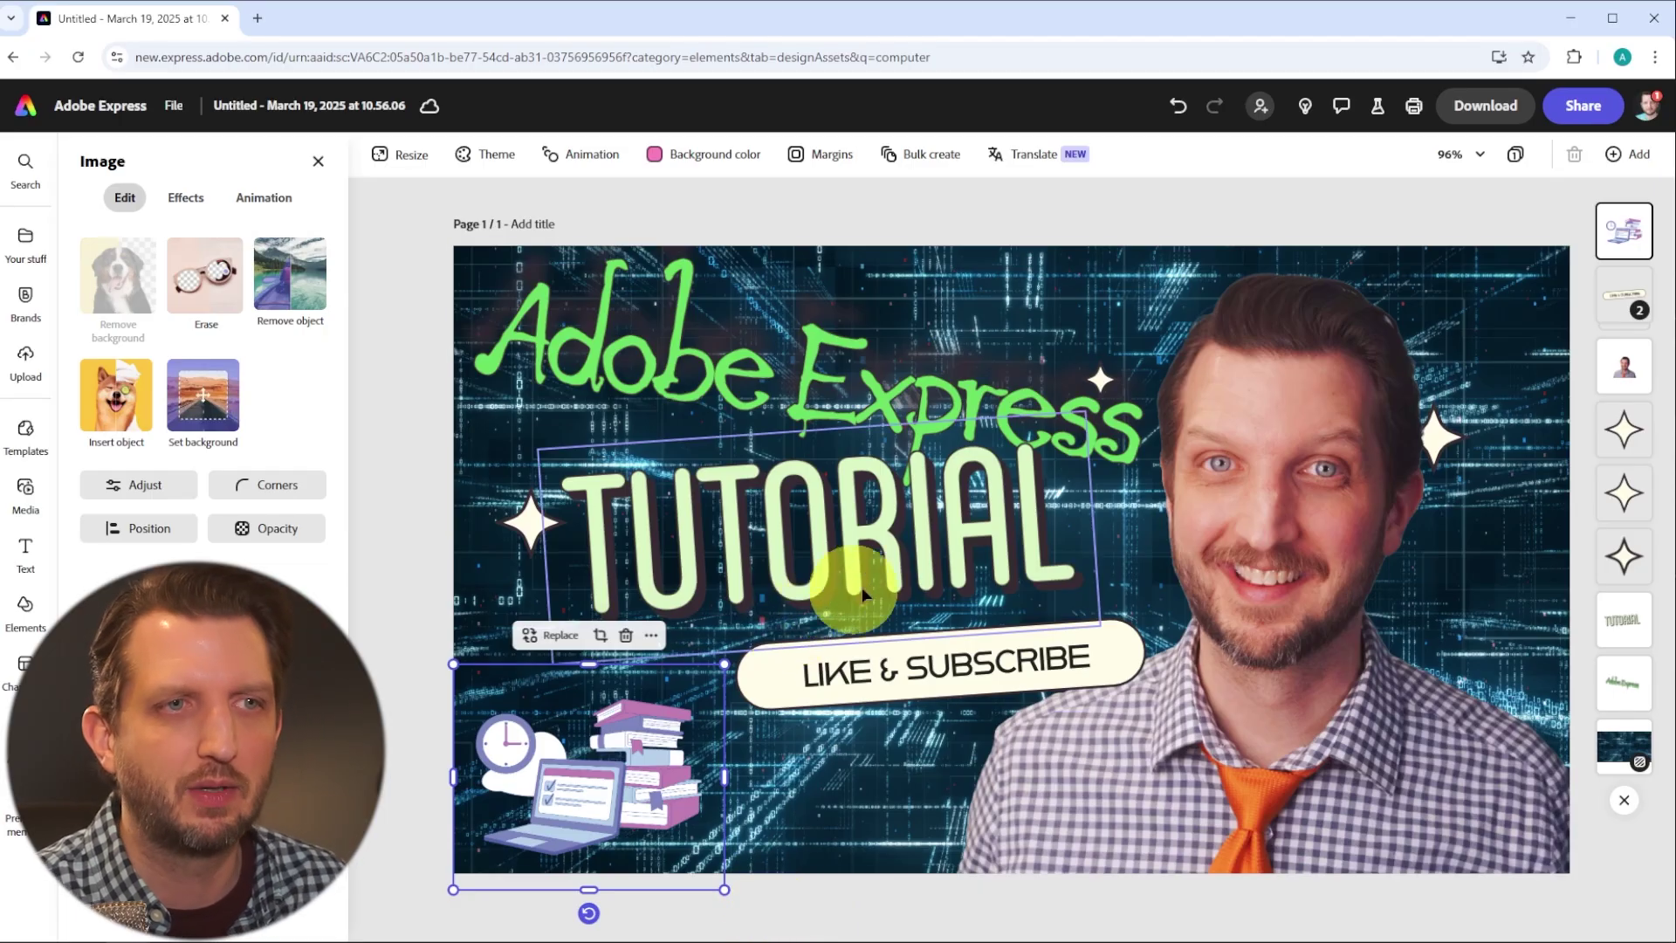
pyautogui.click(831, 585)
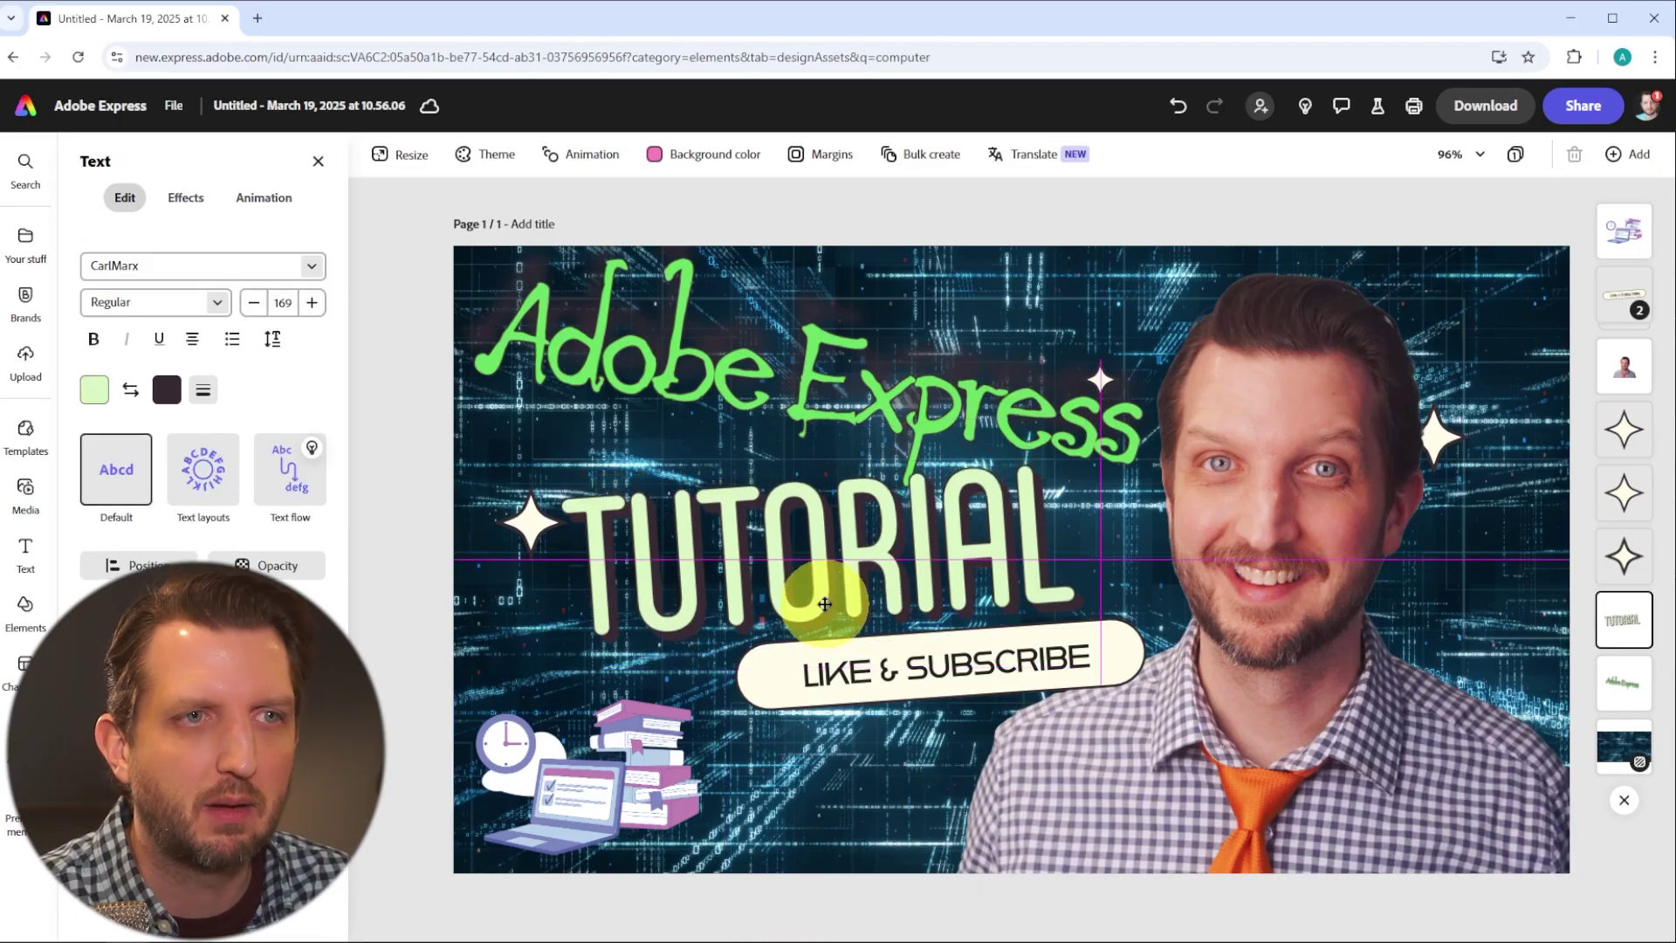
pyautogui.moveTo(827, 587)
pyautogui.mouseDown()
pyautogui.moveTo(840, 600)
pyautogui.moveTo(830, 587)
pyautogui.mouseUp()
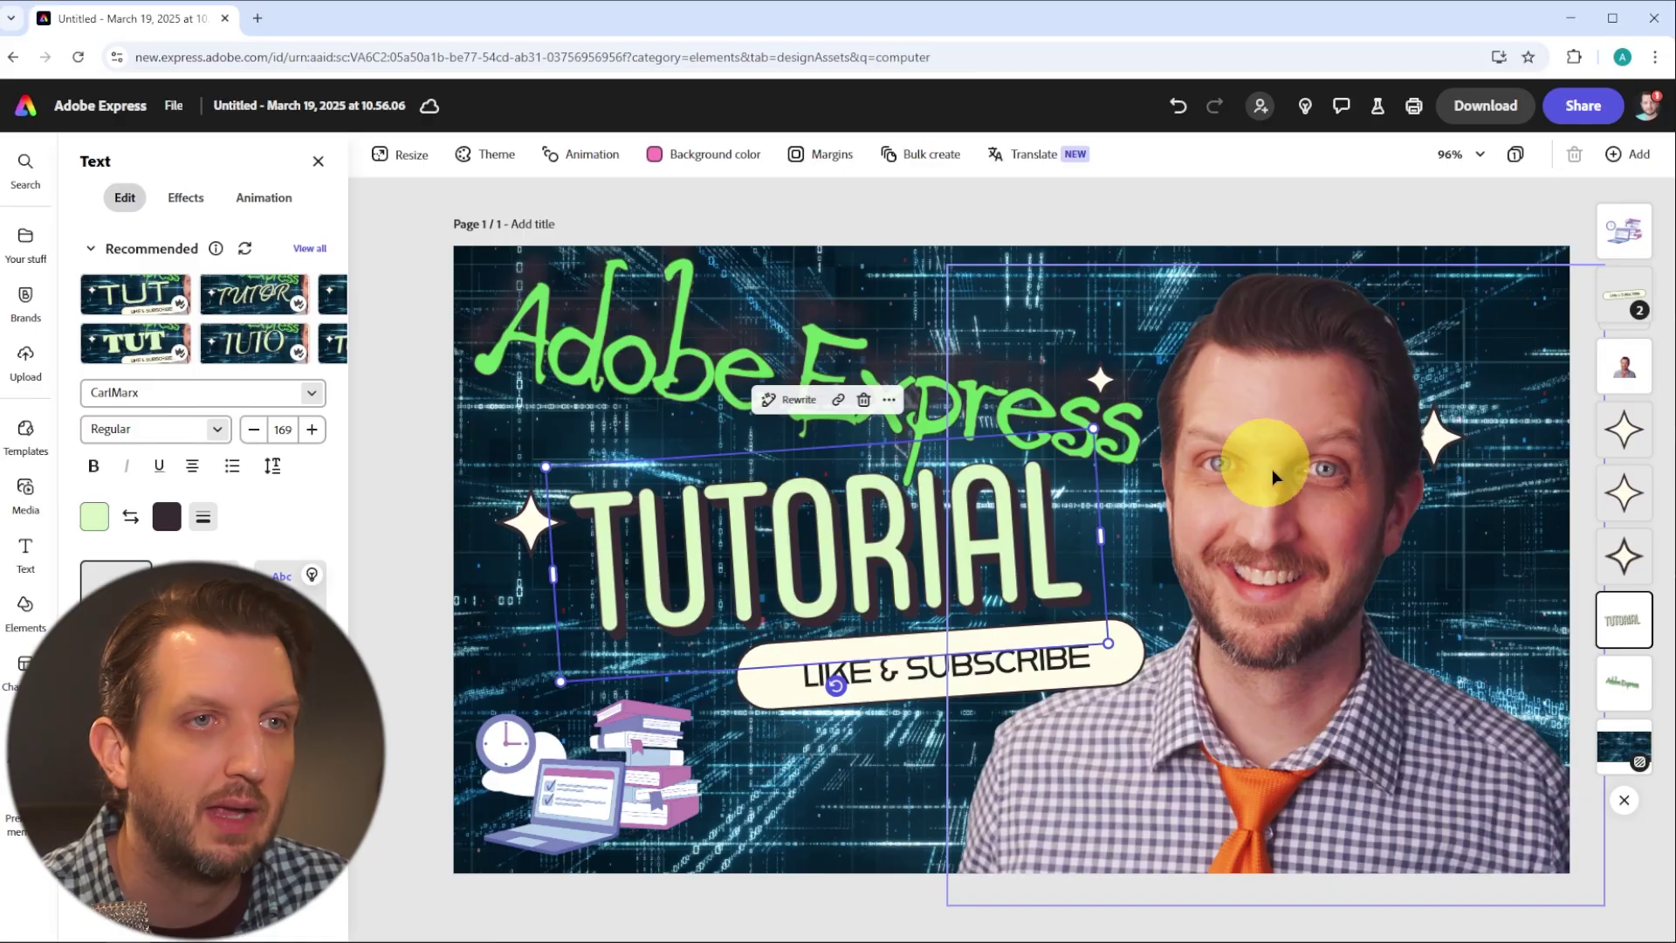
# - Replace the Untitled date-stamped document name with a custom thumbnail name, then return home
pyautogui.click(305, 106)
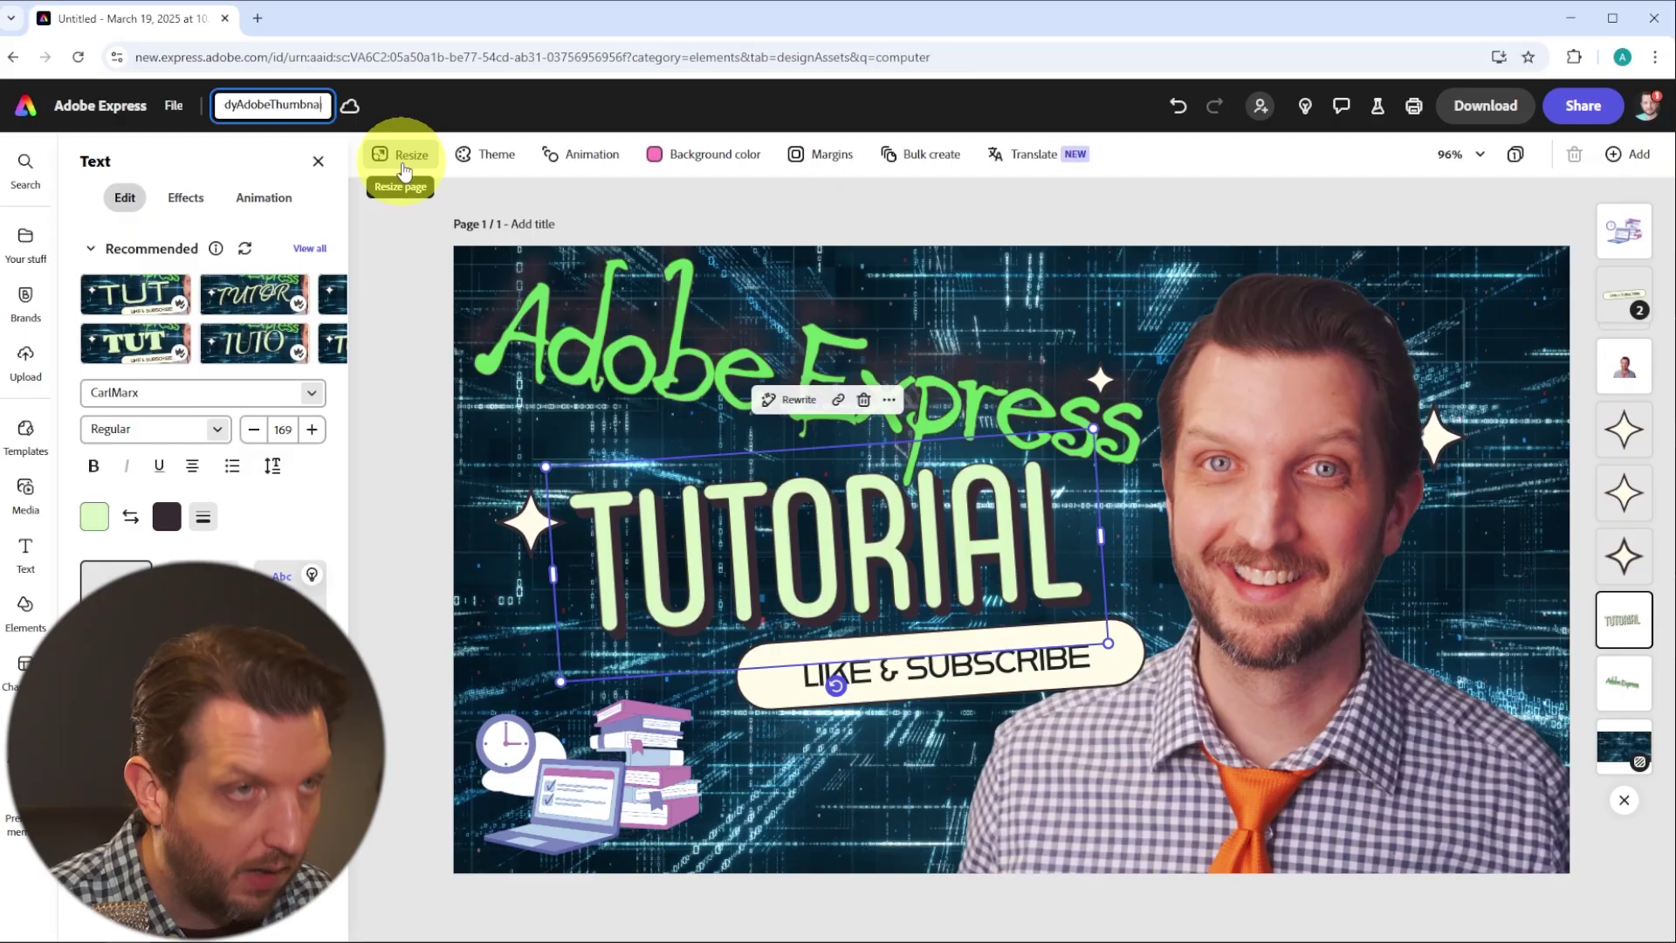
pyautogui.press('Return')
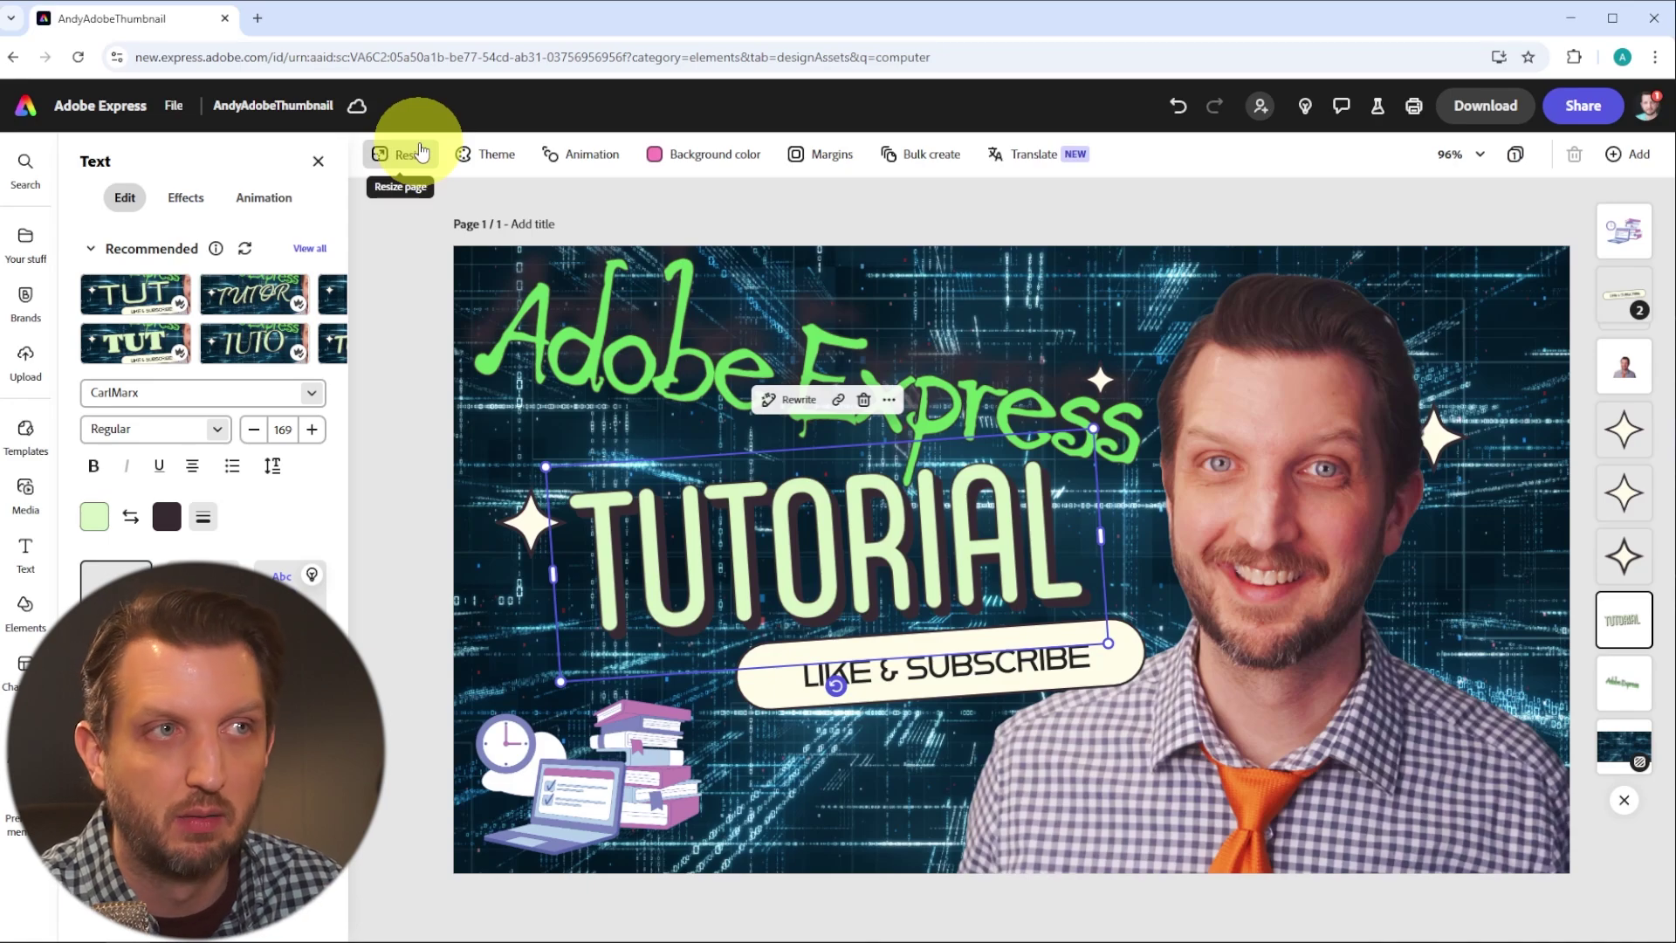
pyautogui.click(106, 112)
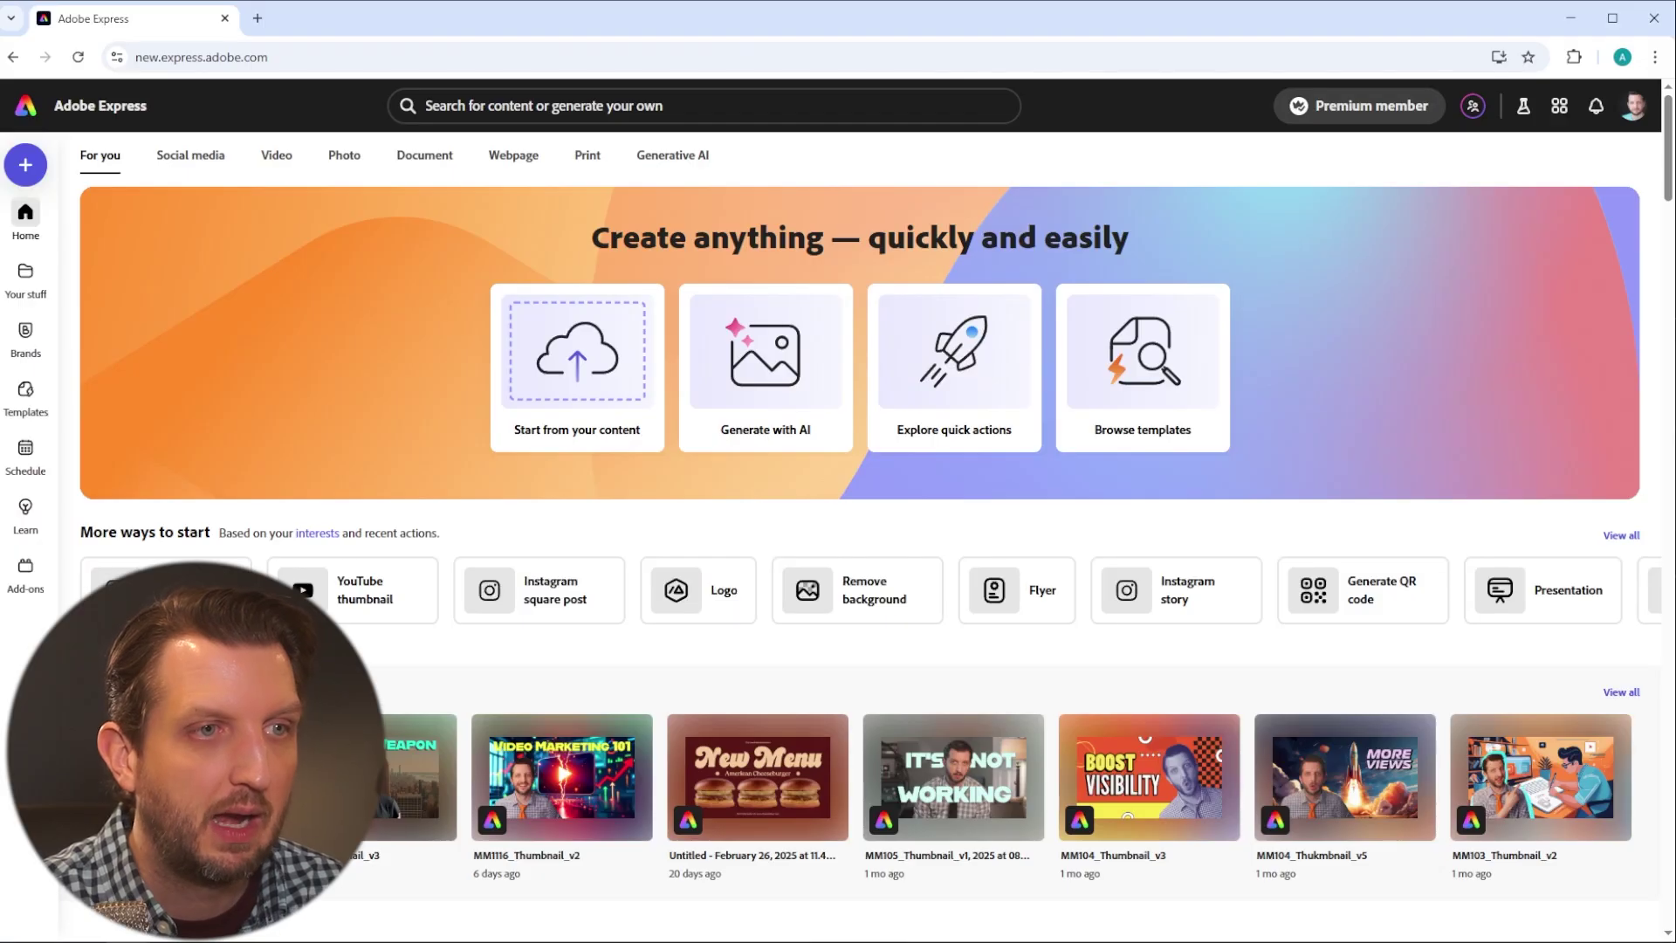
# - Reopen the renamed thumbnail design from the home page's recent designs
pyautogui.click(568, 793)
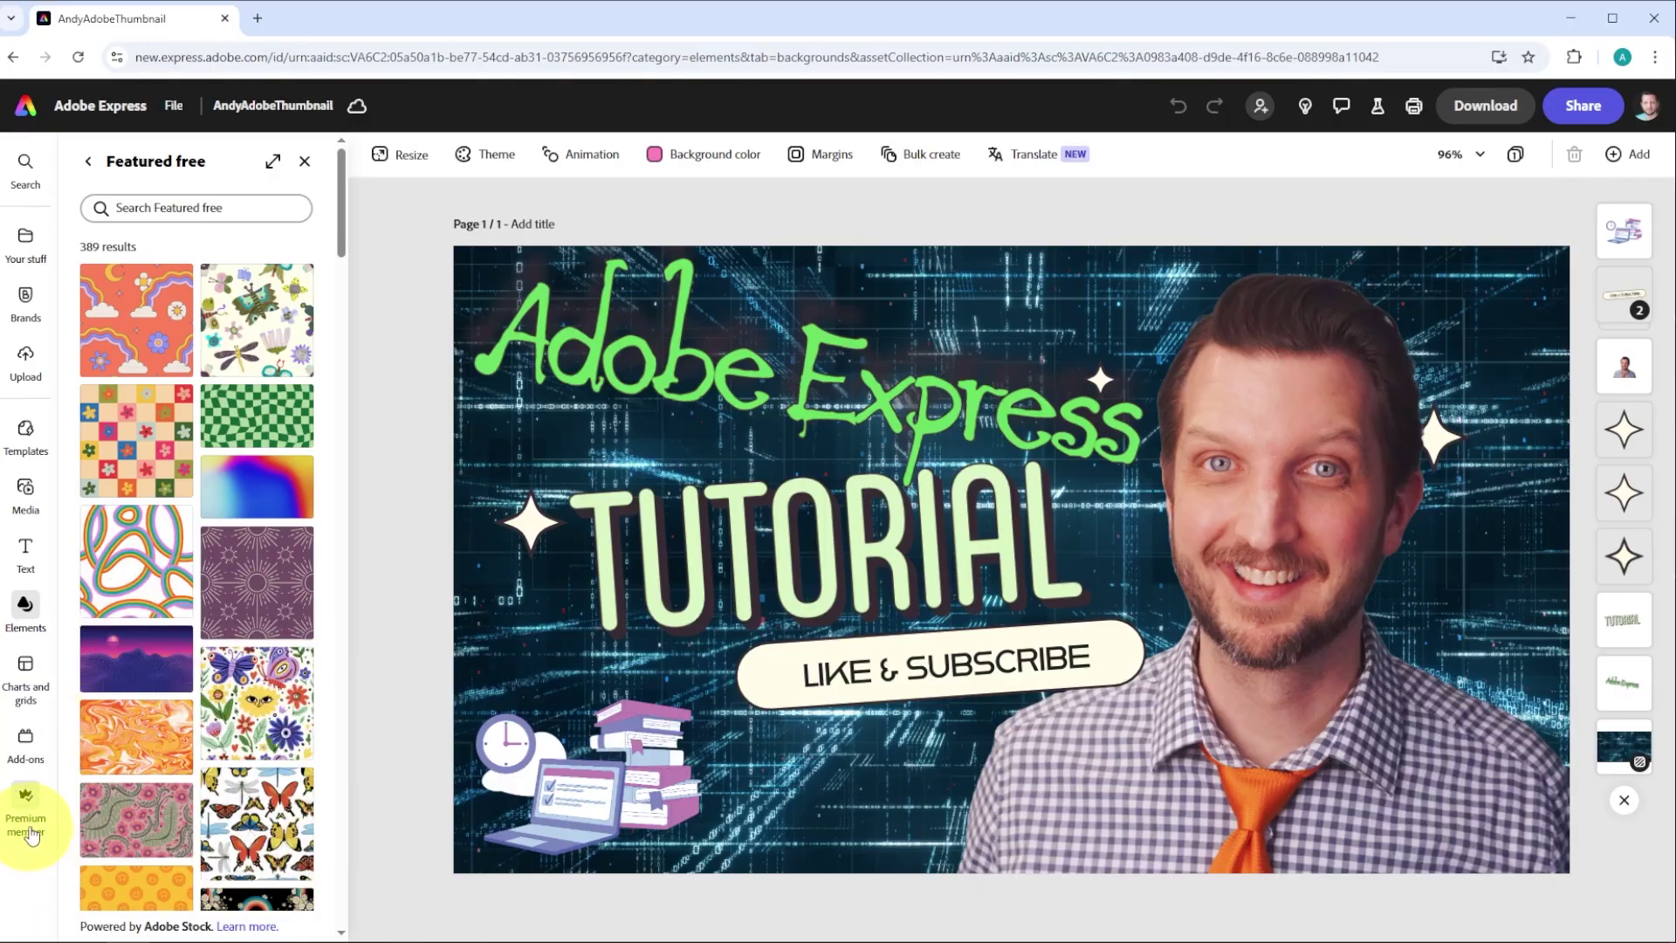
pyautogui.click(29, 825)
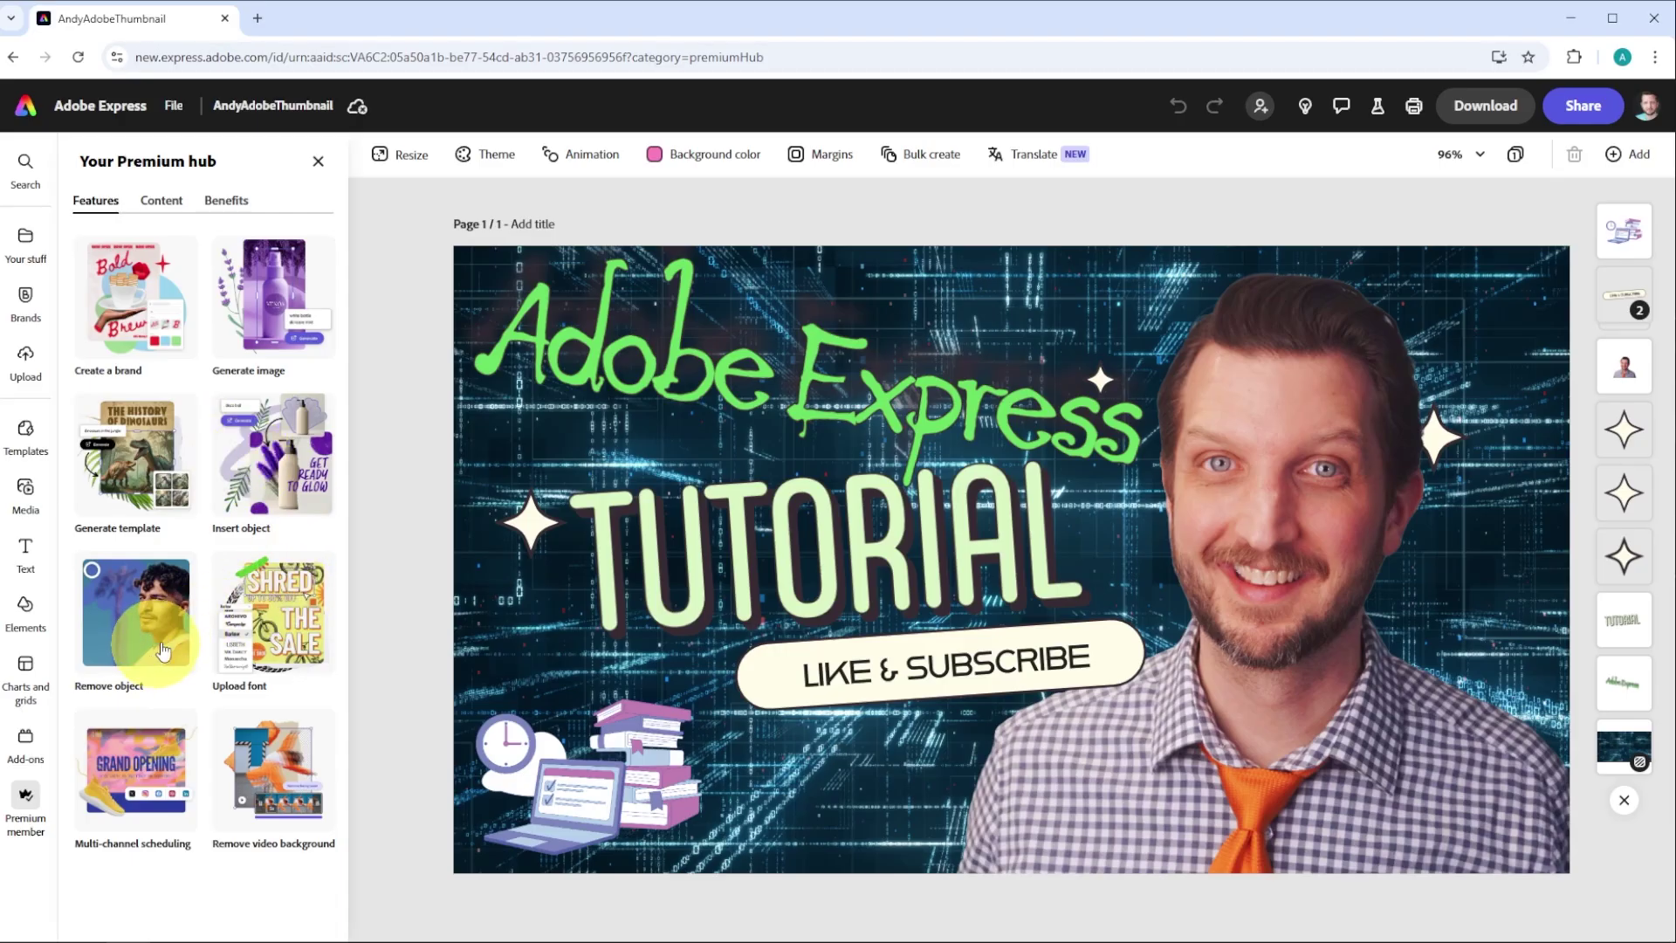
# - Choose Generate image, adding an empty generated-image placeholder to the thumbnail
pyautogui.click(288, 284)
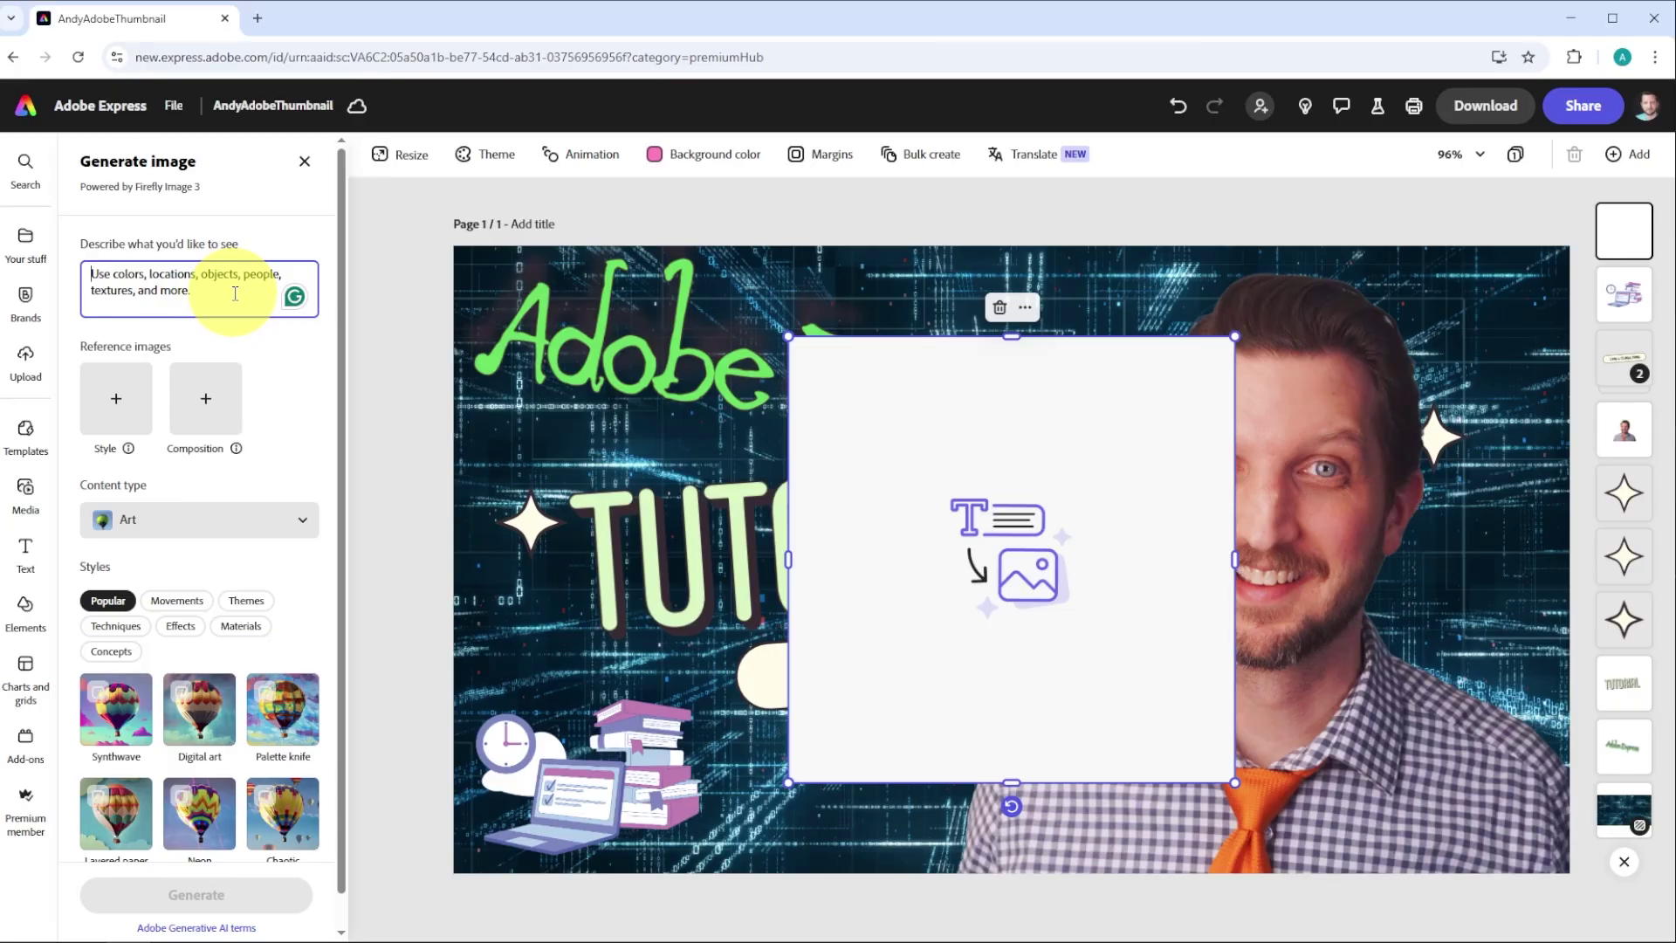
# - Enter the prompt 'using crayons on a computer screen' and set content type to Auto after trying Graphic
pyautogui.write('using crayons on a computerscreen')
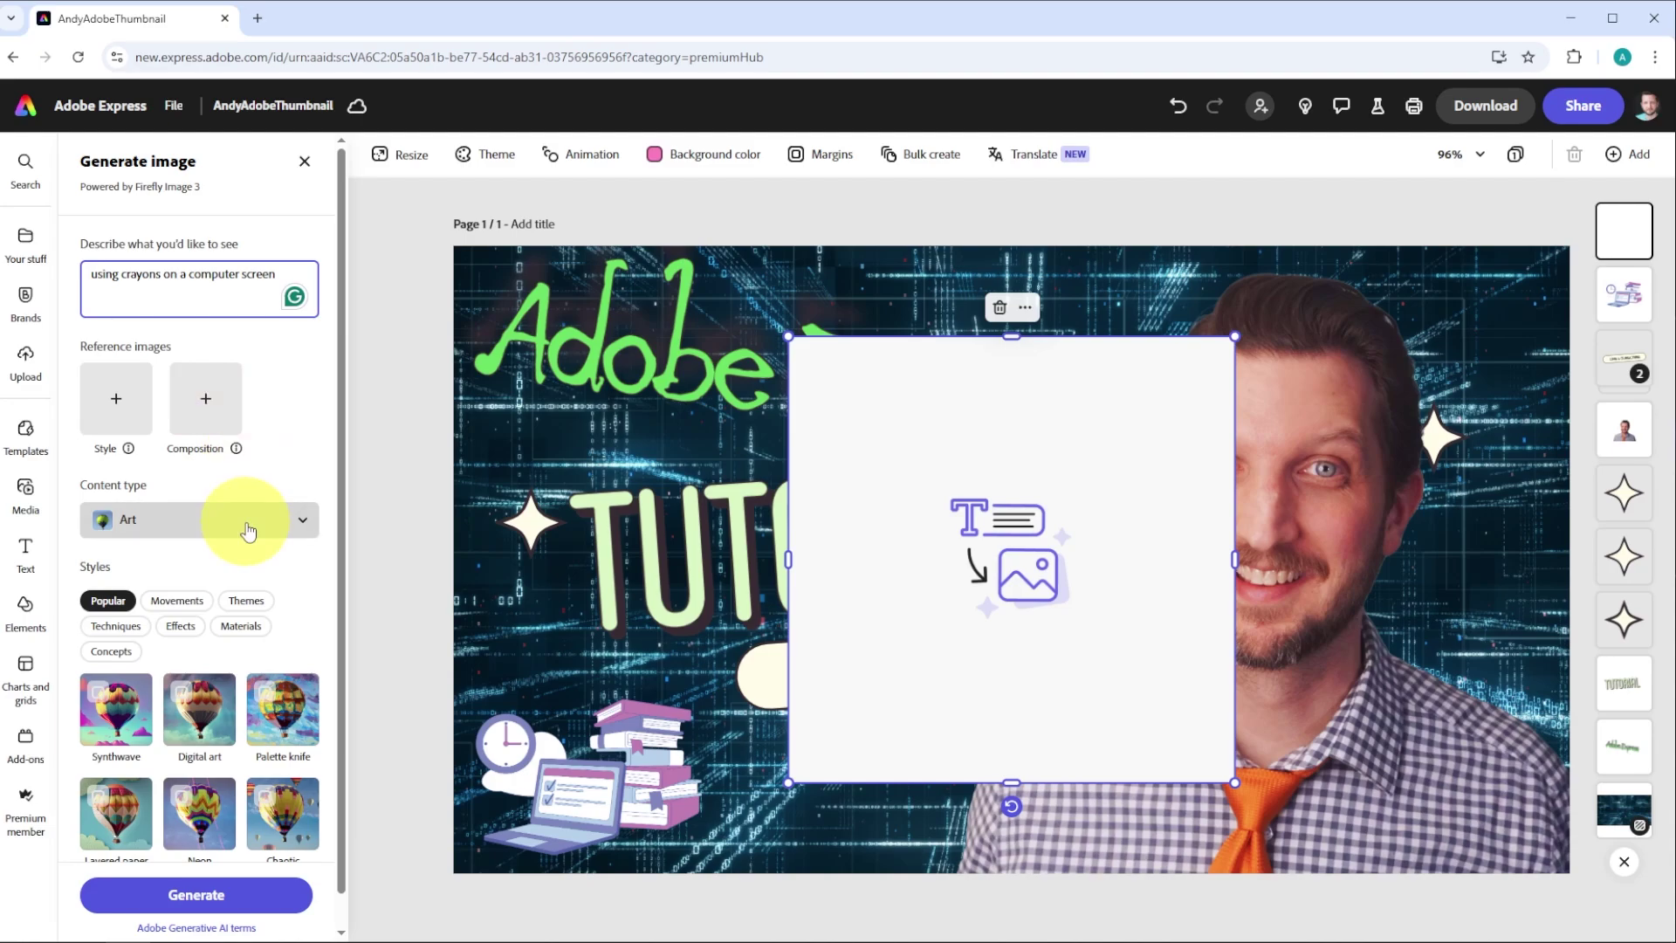
pyautogui.click(200, 534)
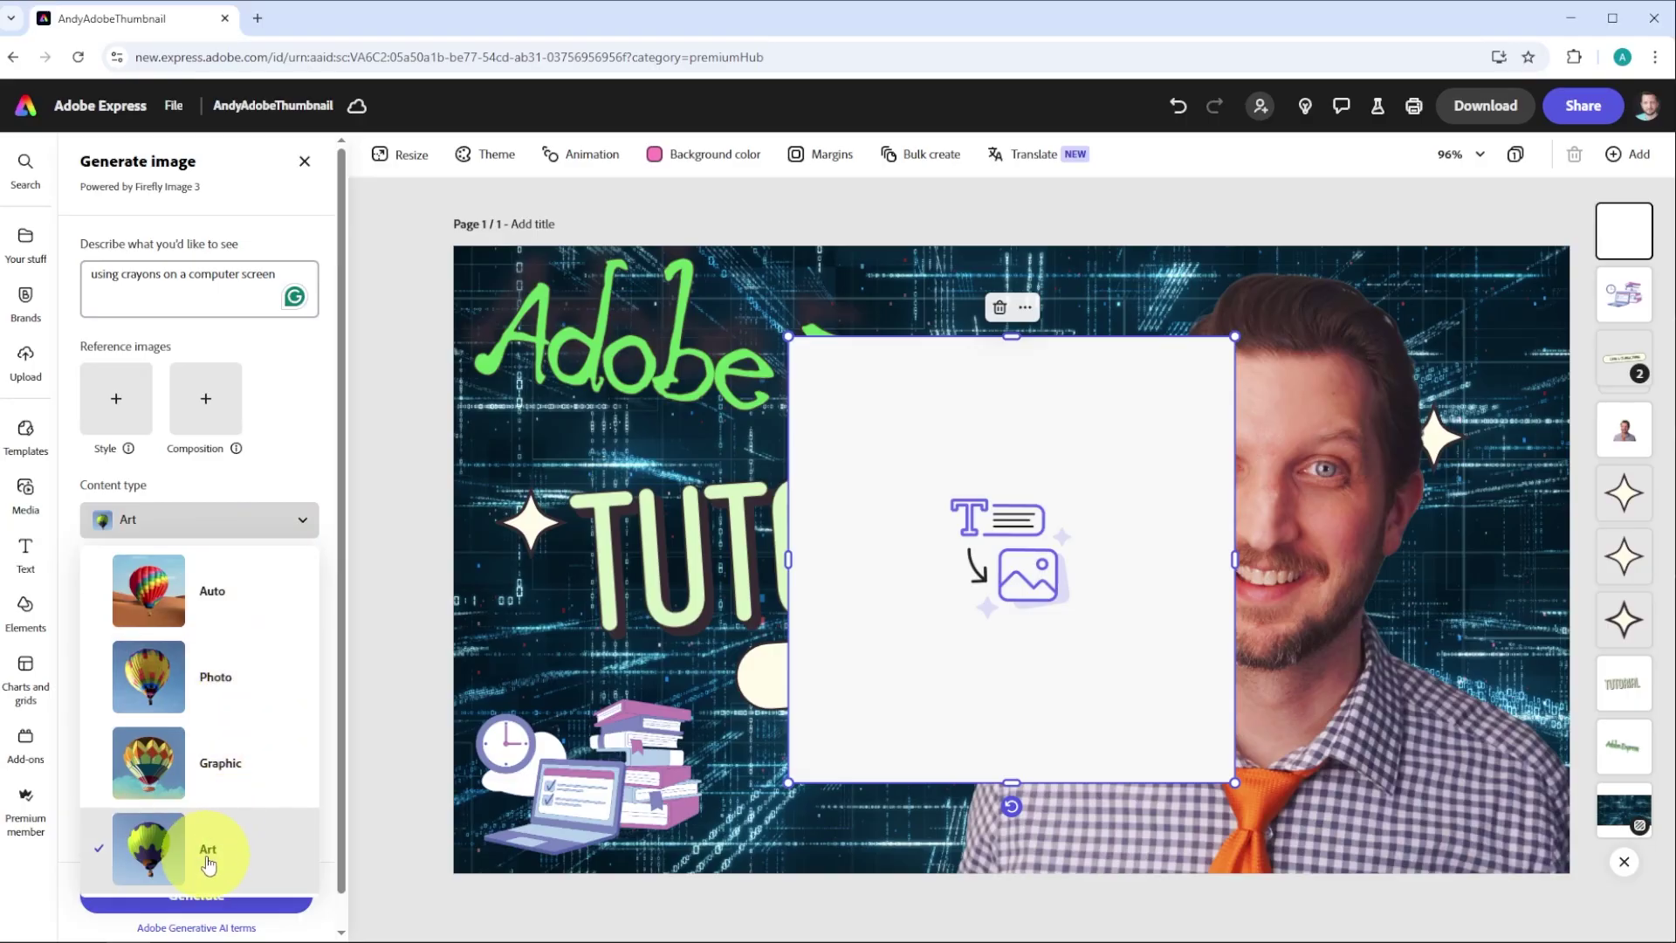
pyautogui.click(216, 764)
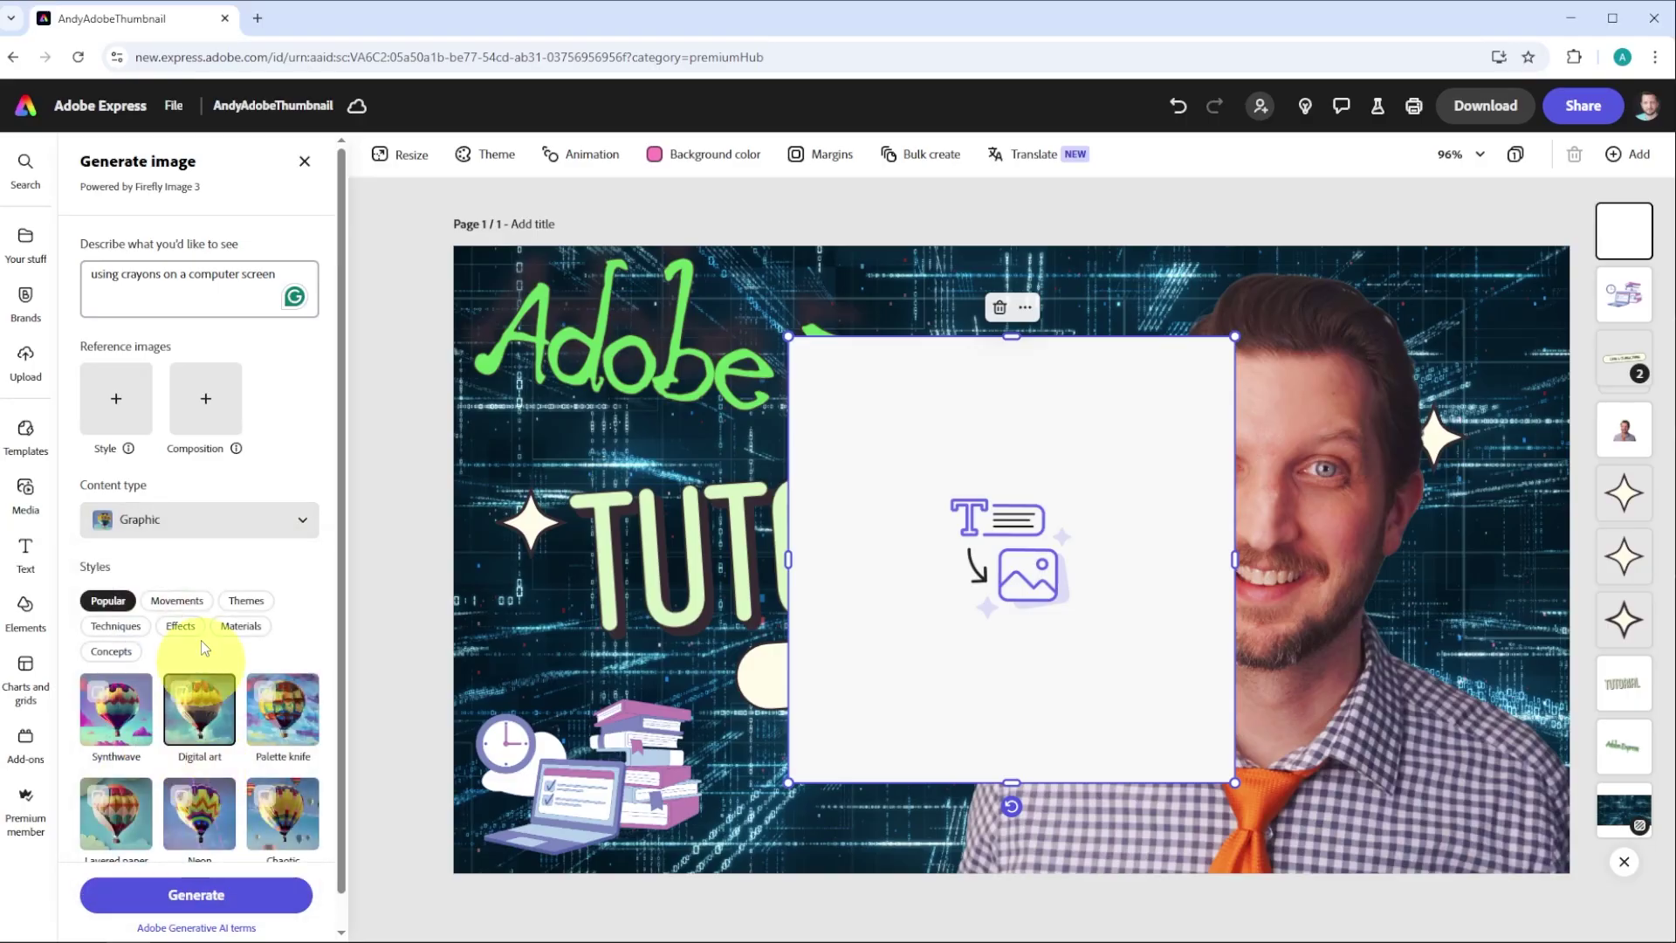
pyautogui.click(206, 520)
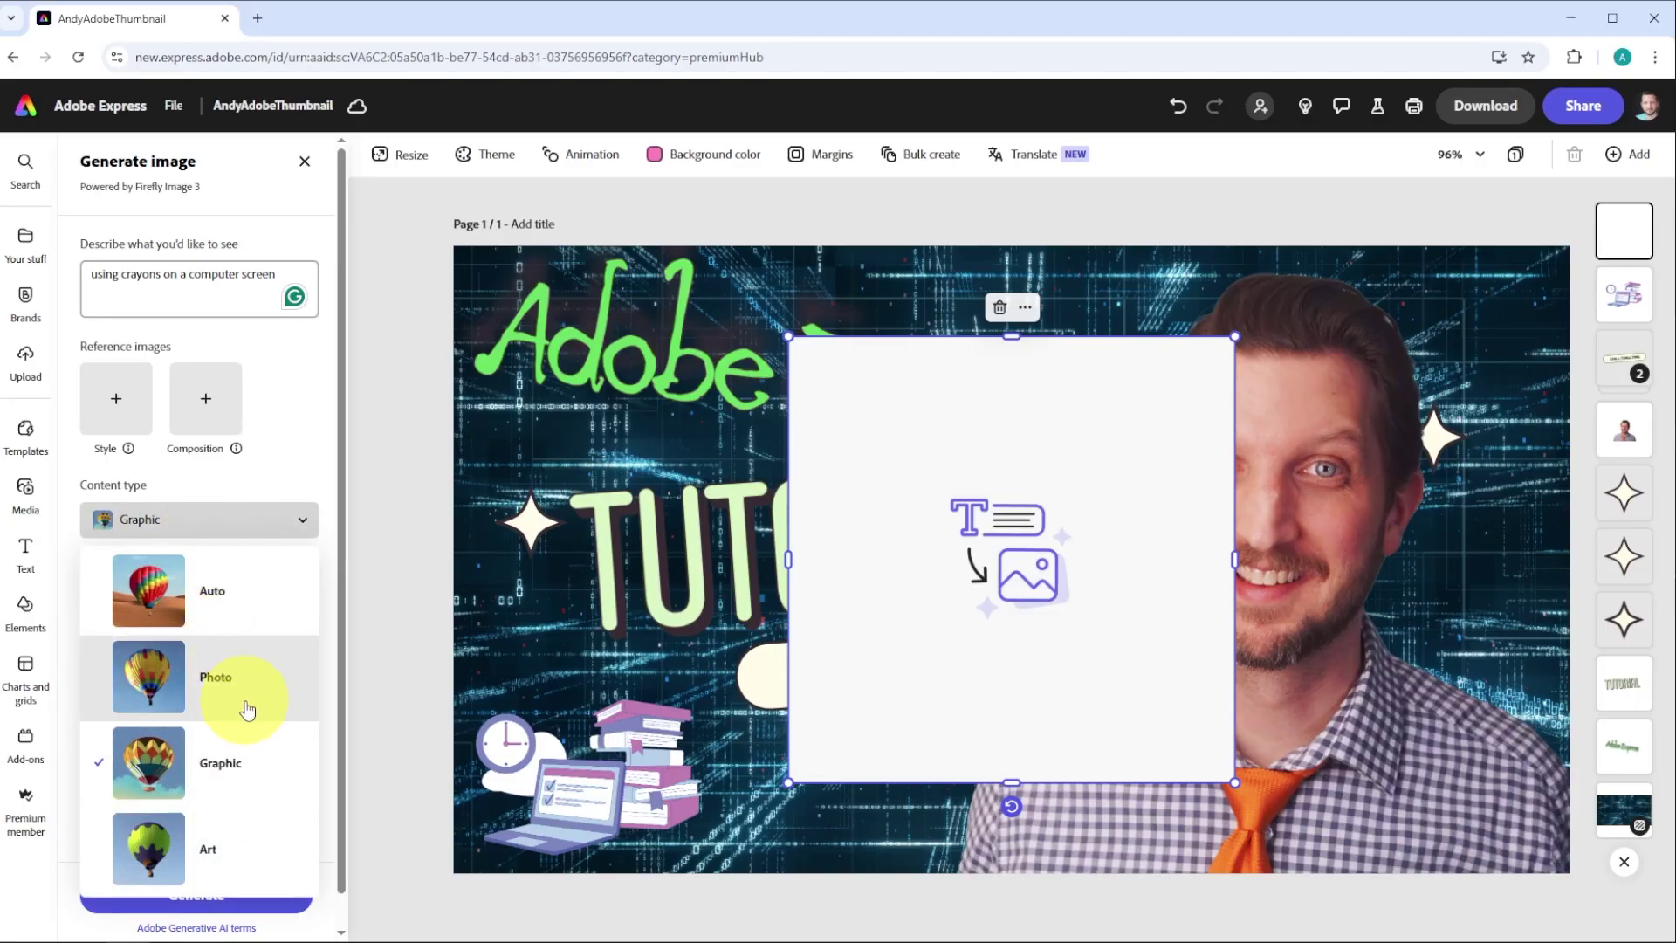
pyautogui.click(241, 597)
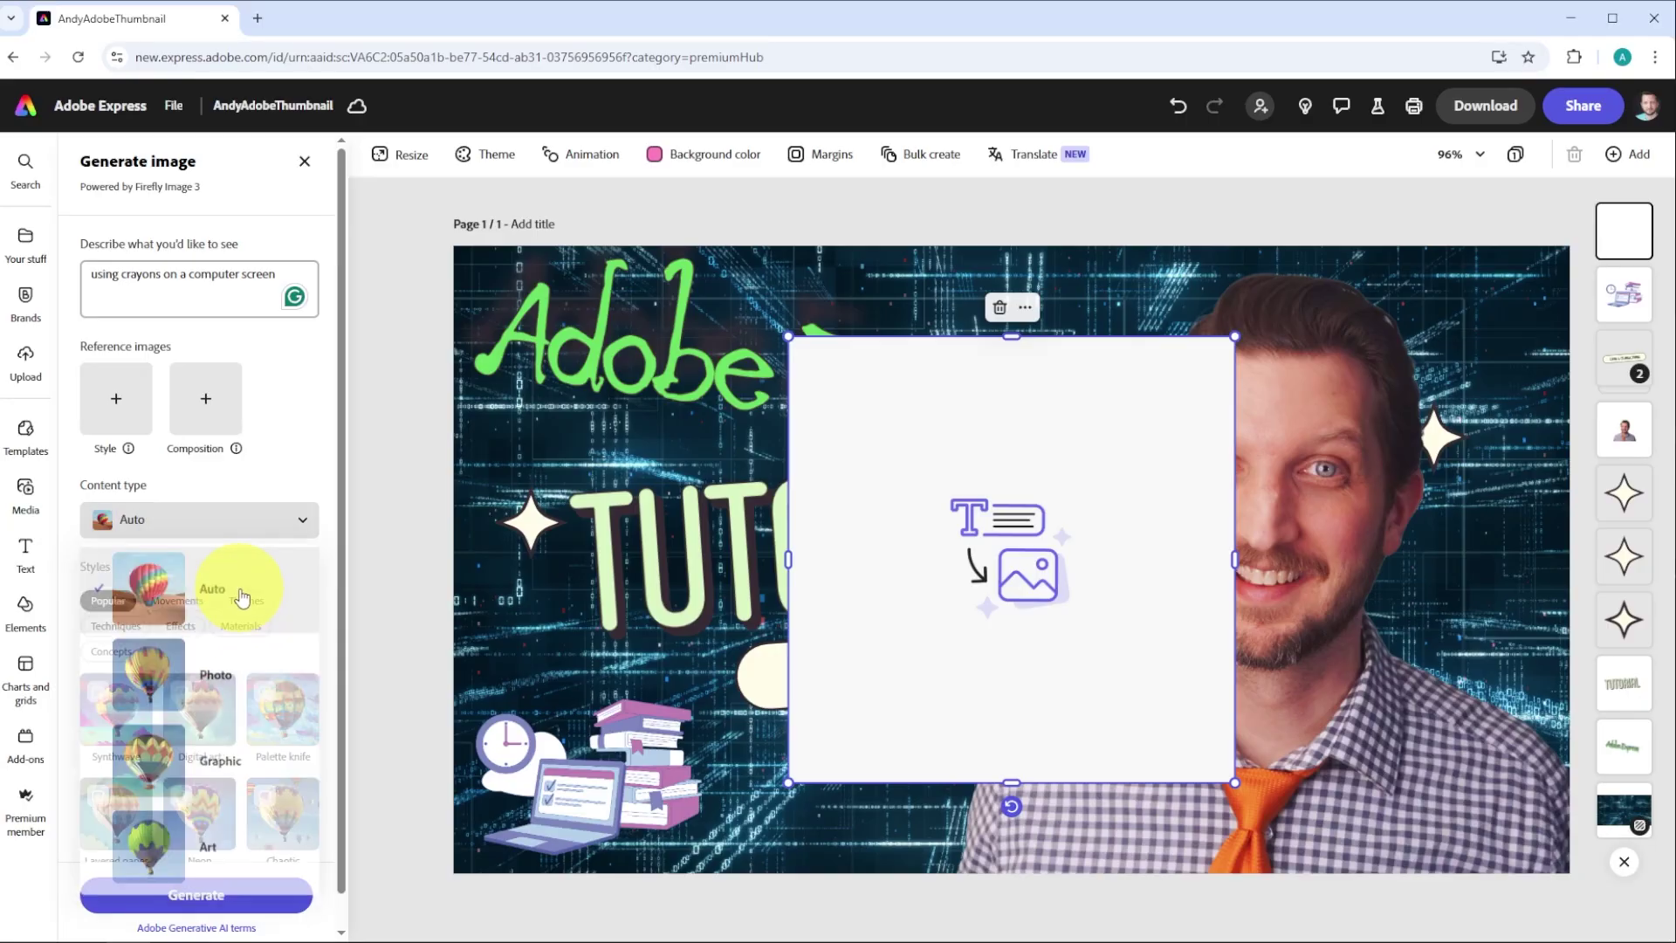
pyautogui.scroll(-1, 323, 591)
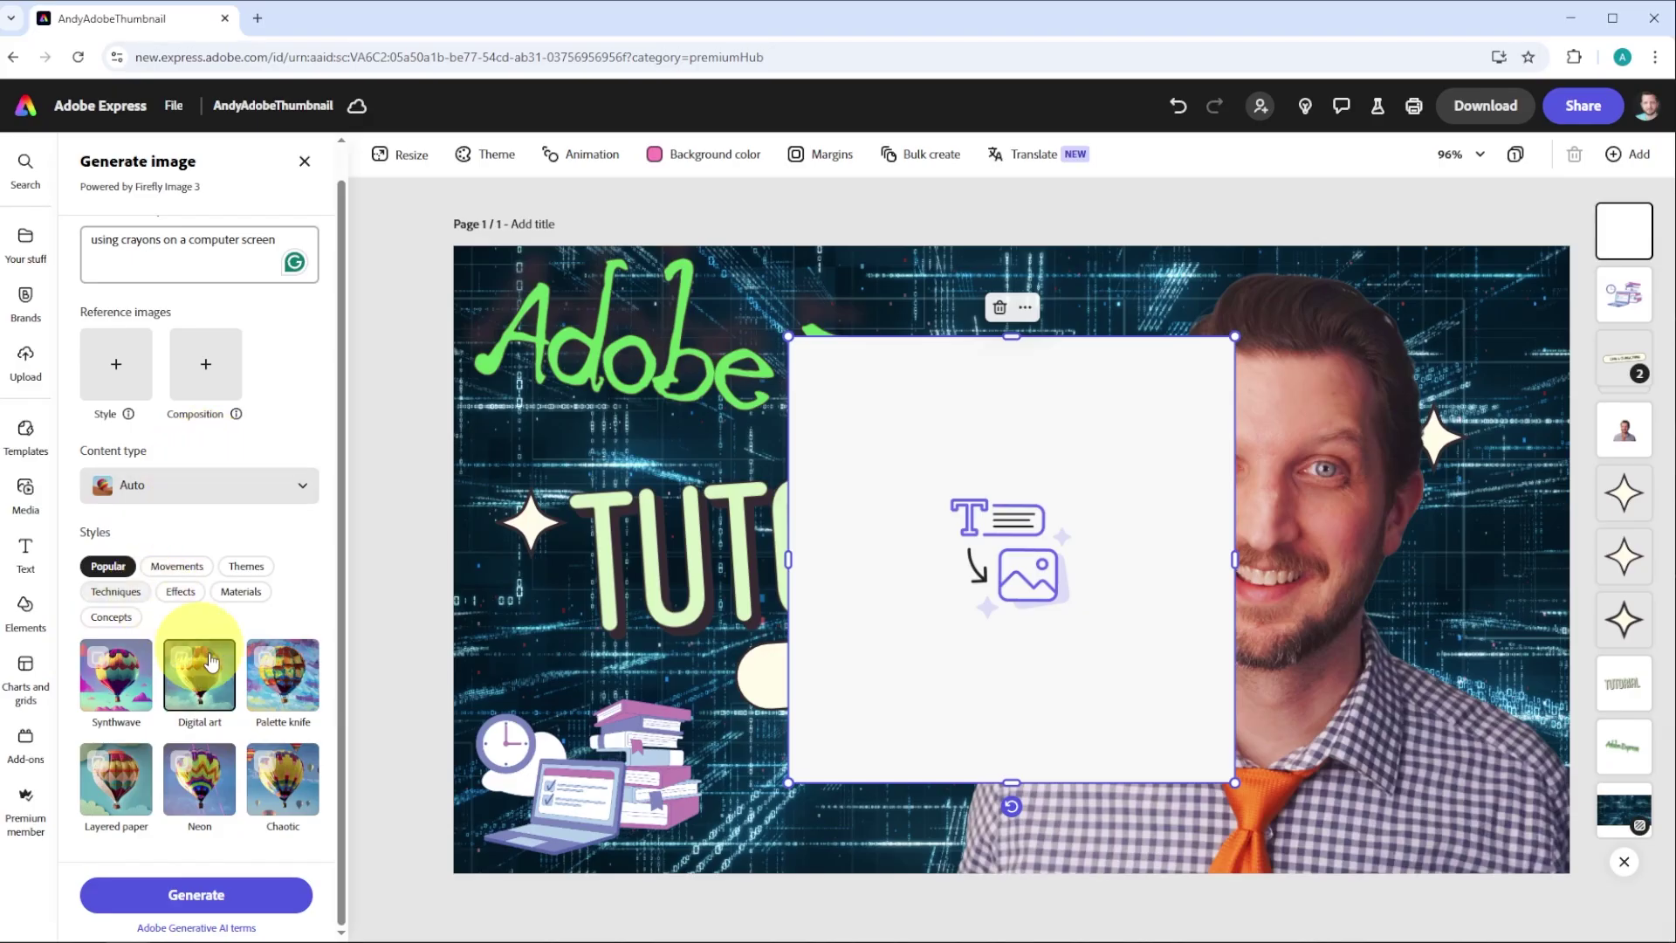
# - Generate crayon images and place the fourth, hands drawing on a monitor, toward the lower left
pyautogui.click(206, 899)
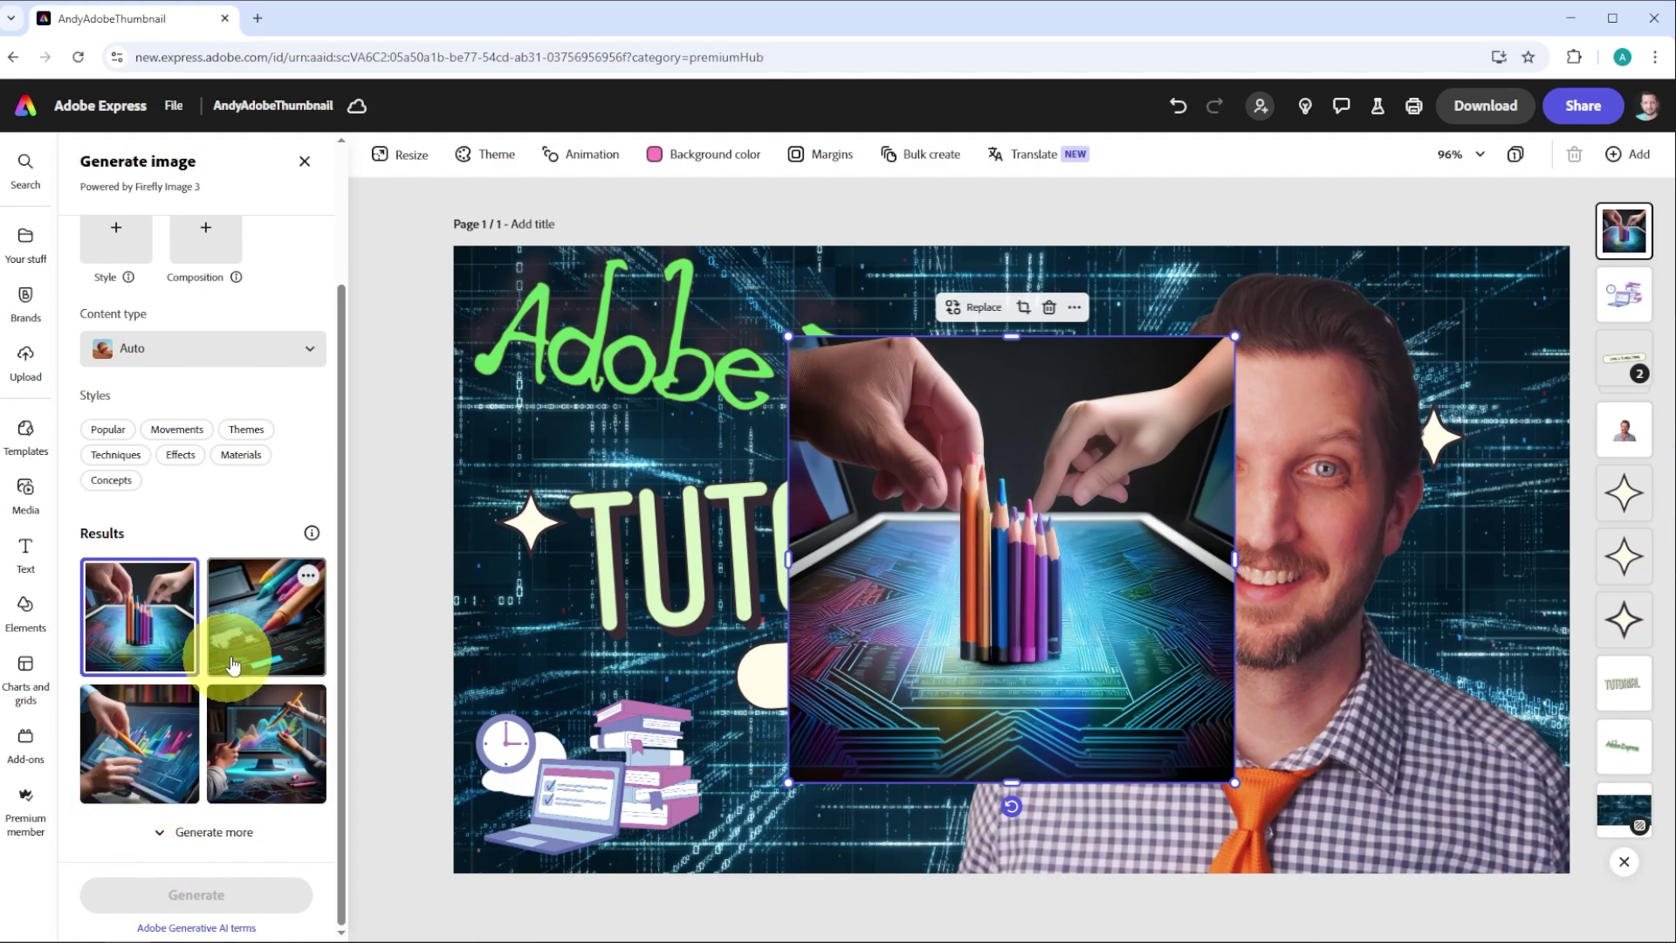
pyautogui.click(272, 630)
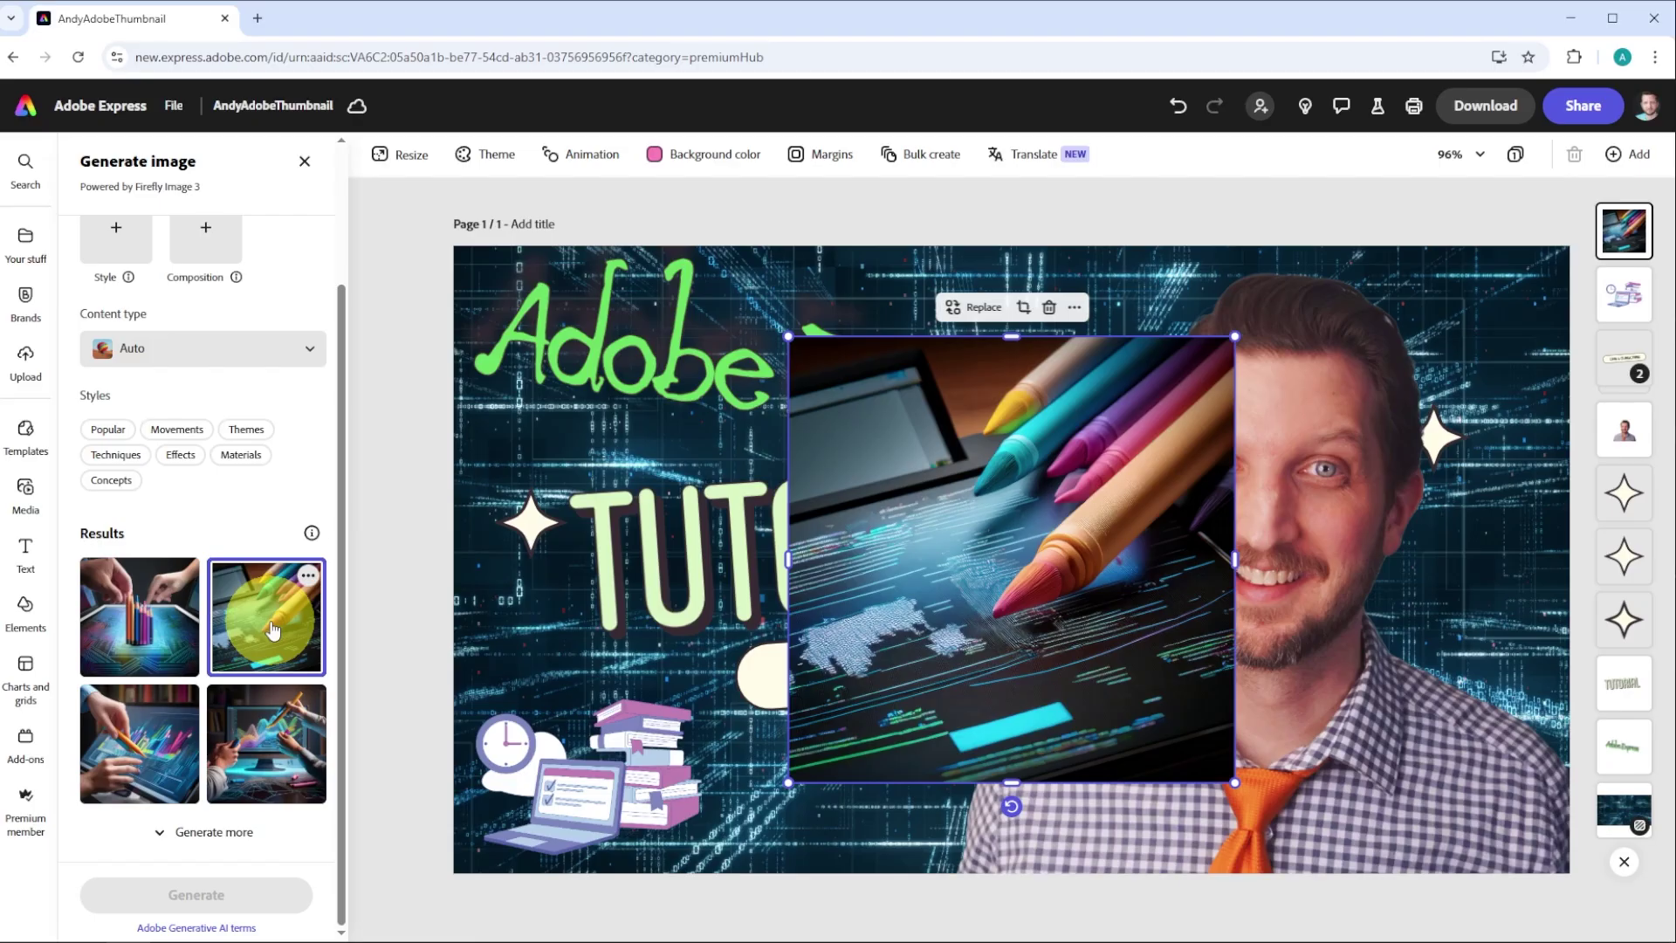
pyautogui.click(139, 742)
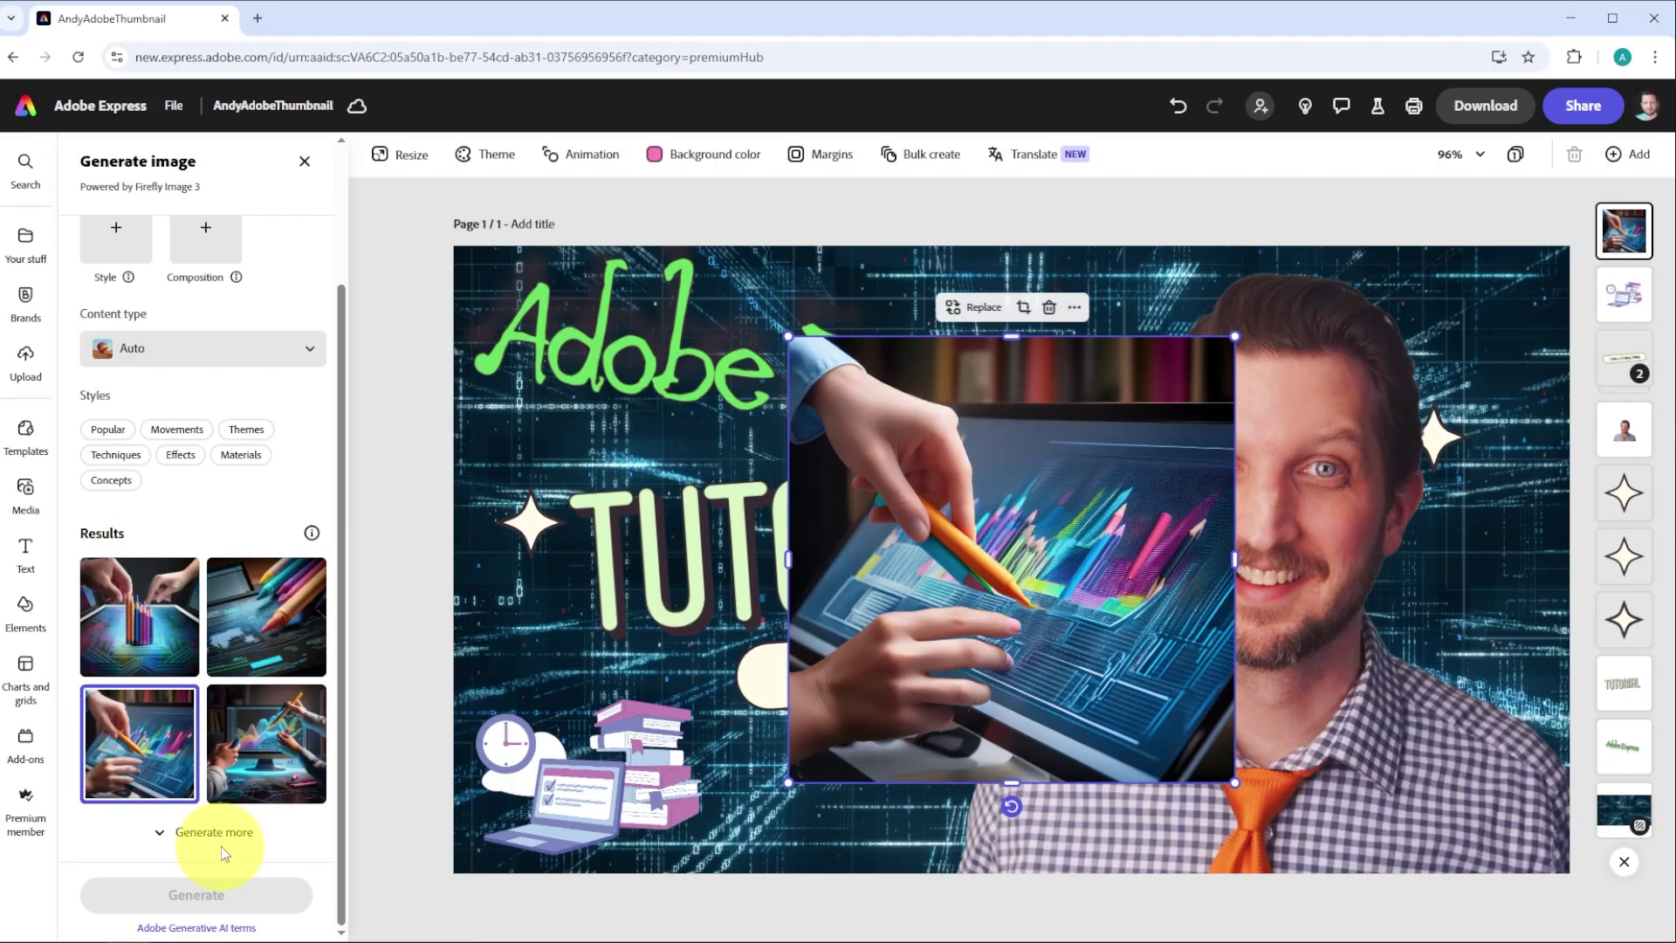
pyautogui.click(262, 751)
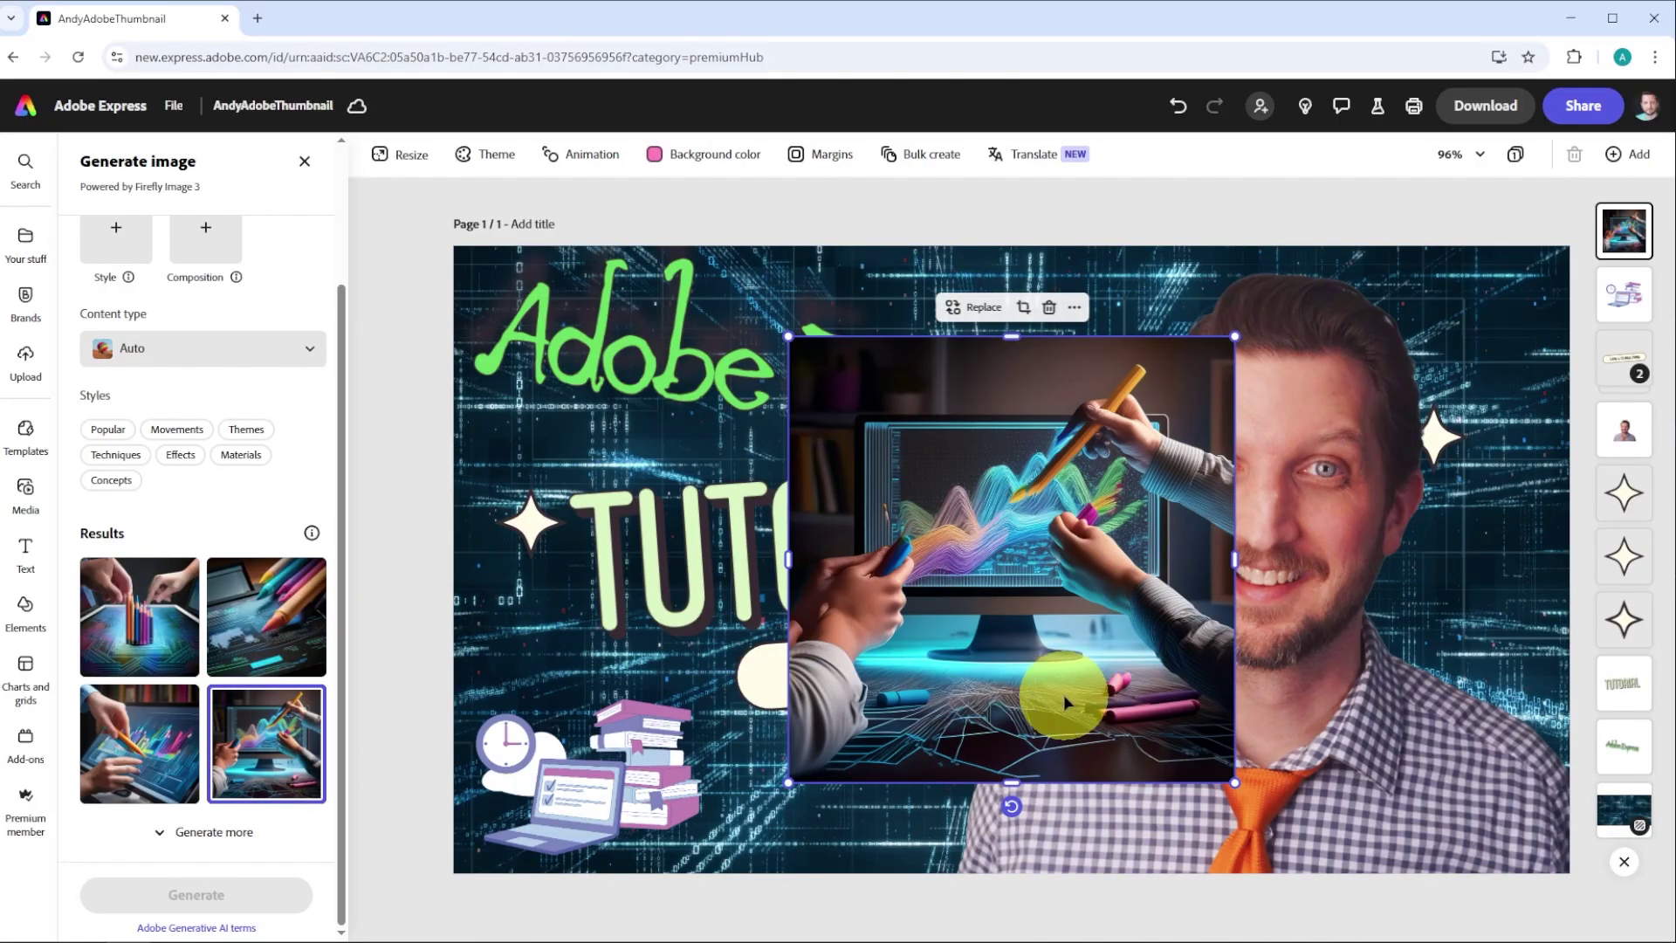
pyautogui.moveTo(957, 751); pyautogui.dragTo(602, 842)
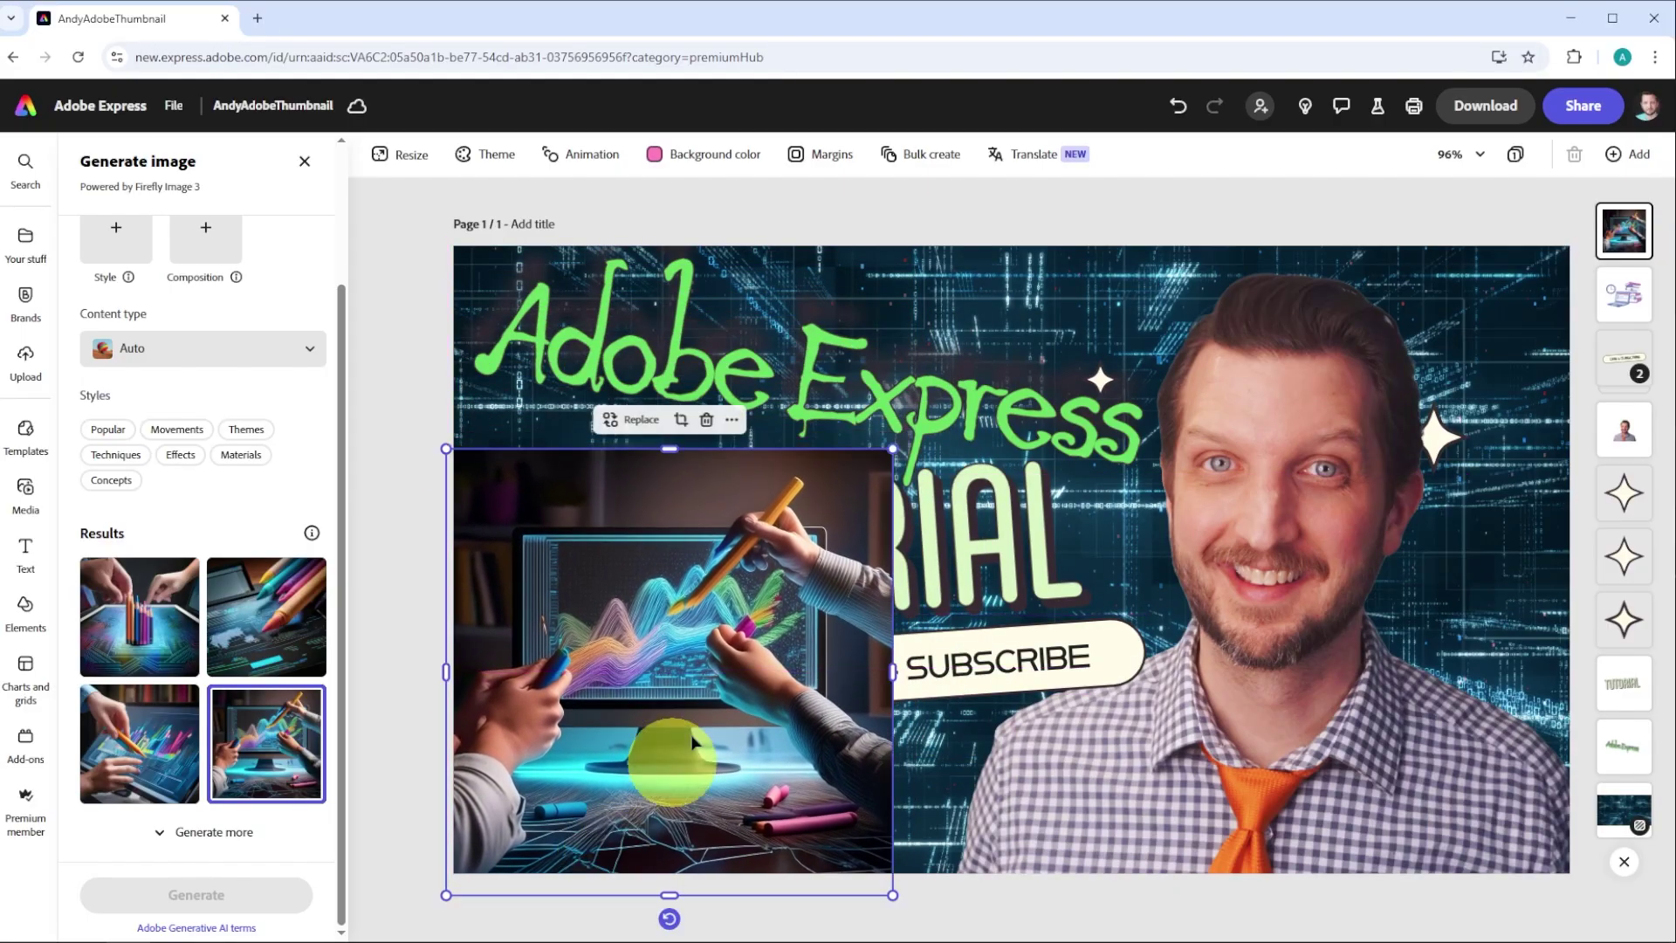
# - Enlarge the crayon image, nudge it into place, and layer it behind the text and button
pyautogui.moveTo(883, 457); pyautogui.dragTo(956, 389)
pyautogui.moveTo(751, 844); pyautogui.dragTo(774, 855)
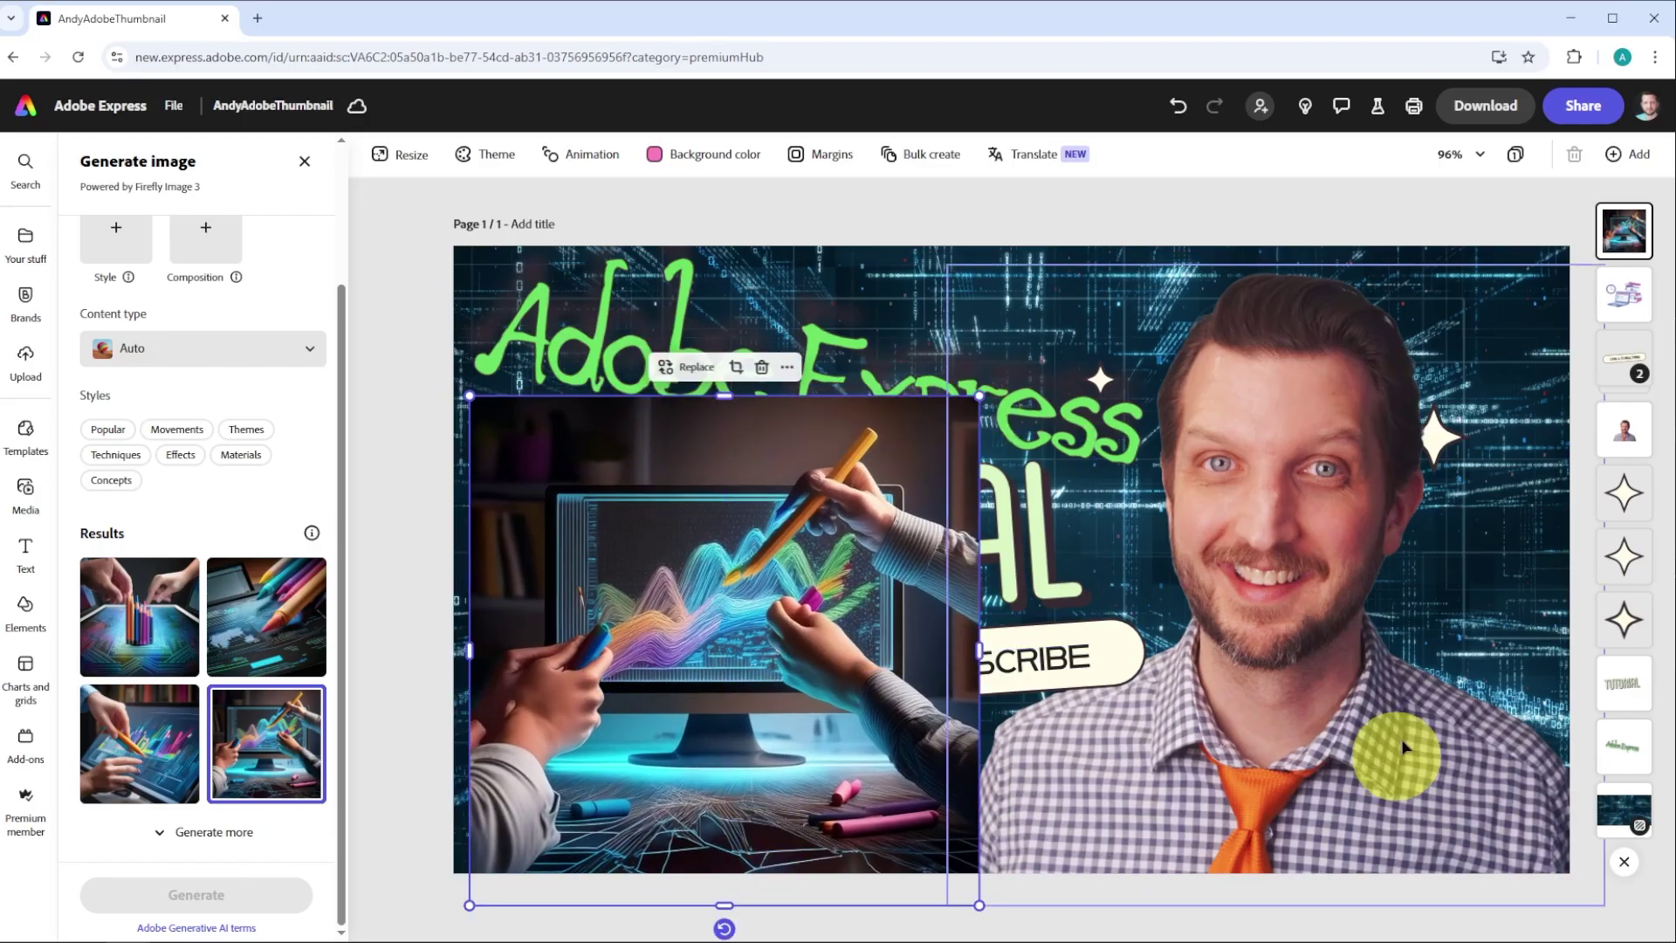
pyautogui.moveTo(1623, 271); pyautogui.dragTo(1615, 689)
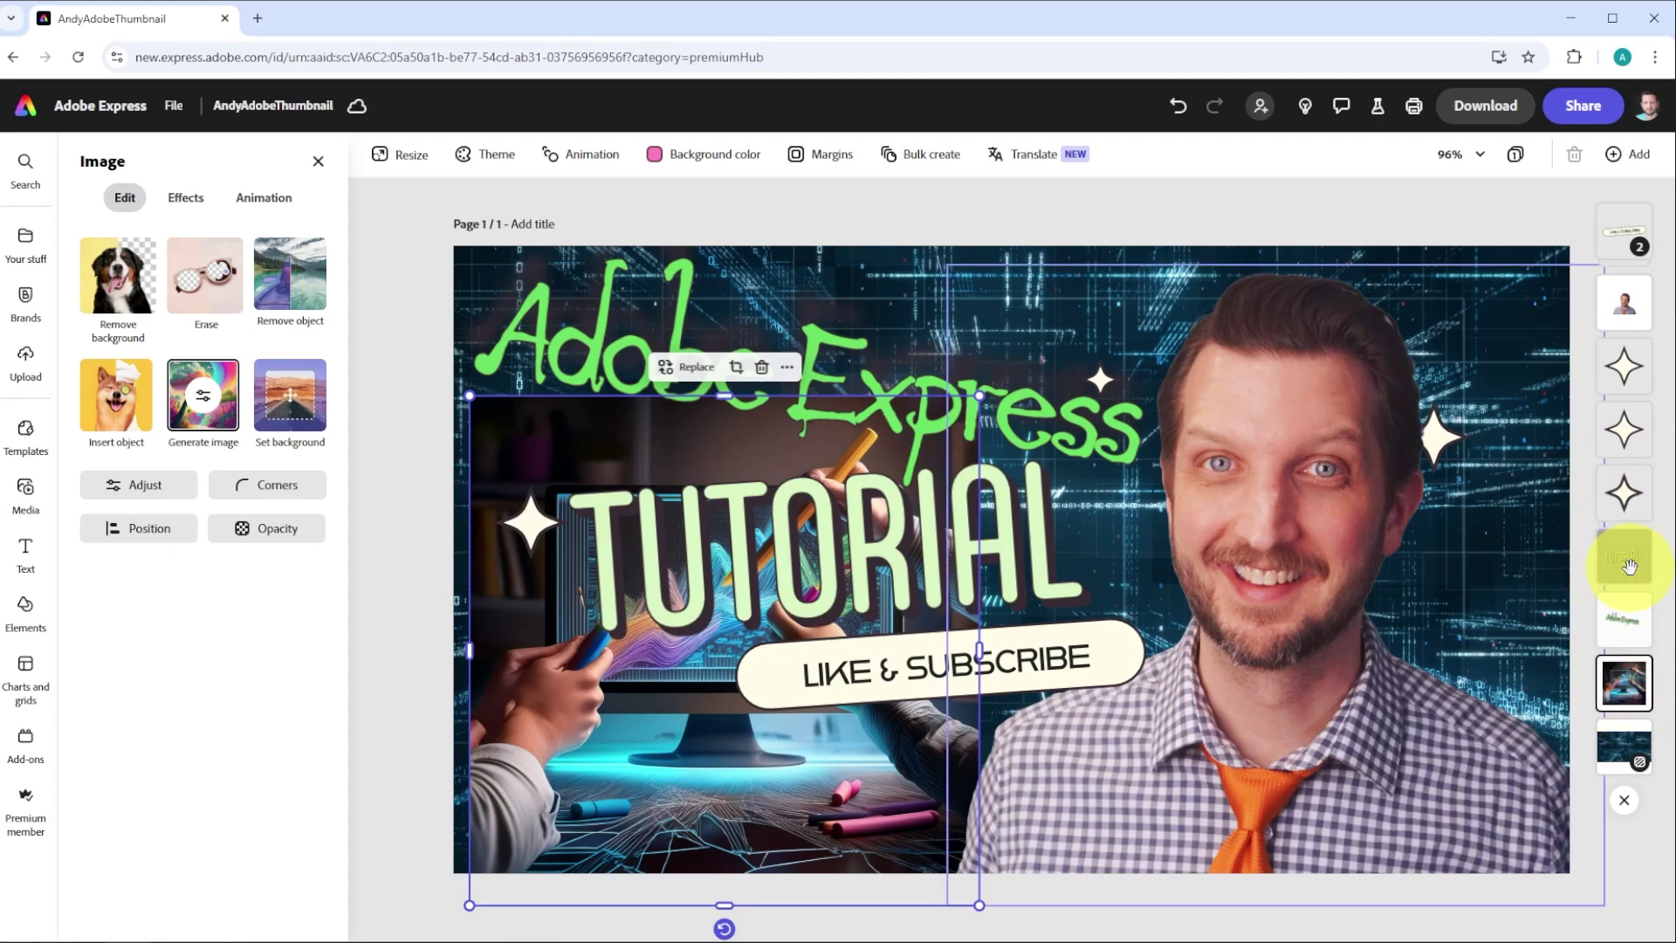
# - Delete the TUTORIAL text and move the Like & Subscribe button to the lower right
pyautogui.click(1628, 563)
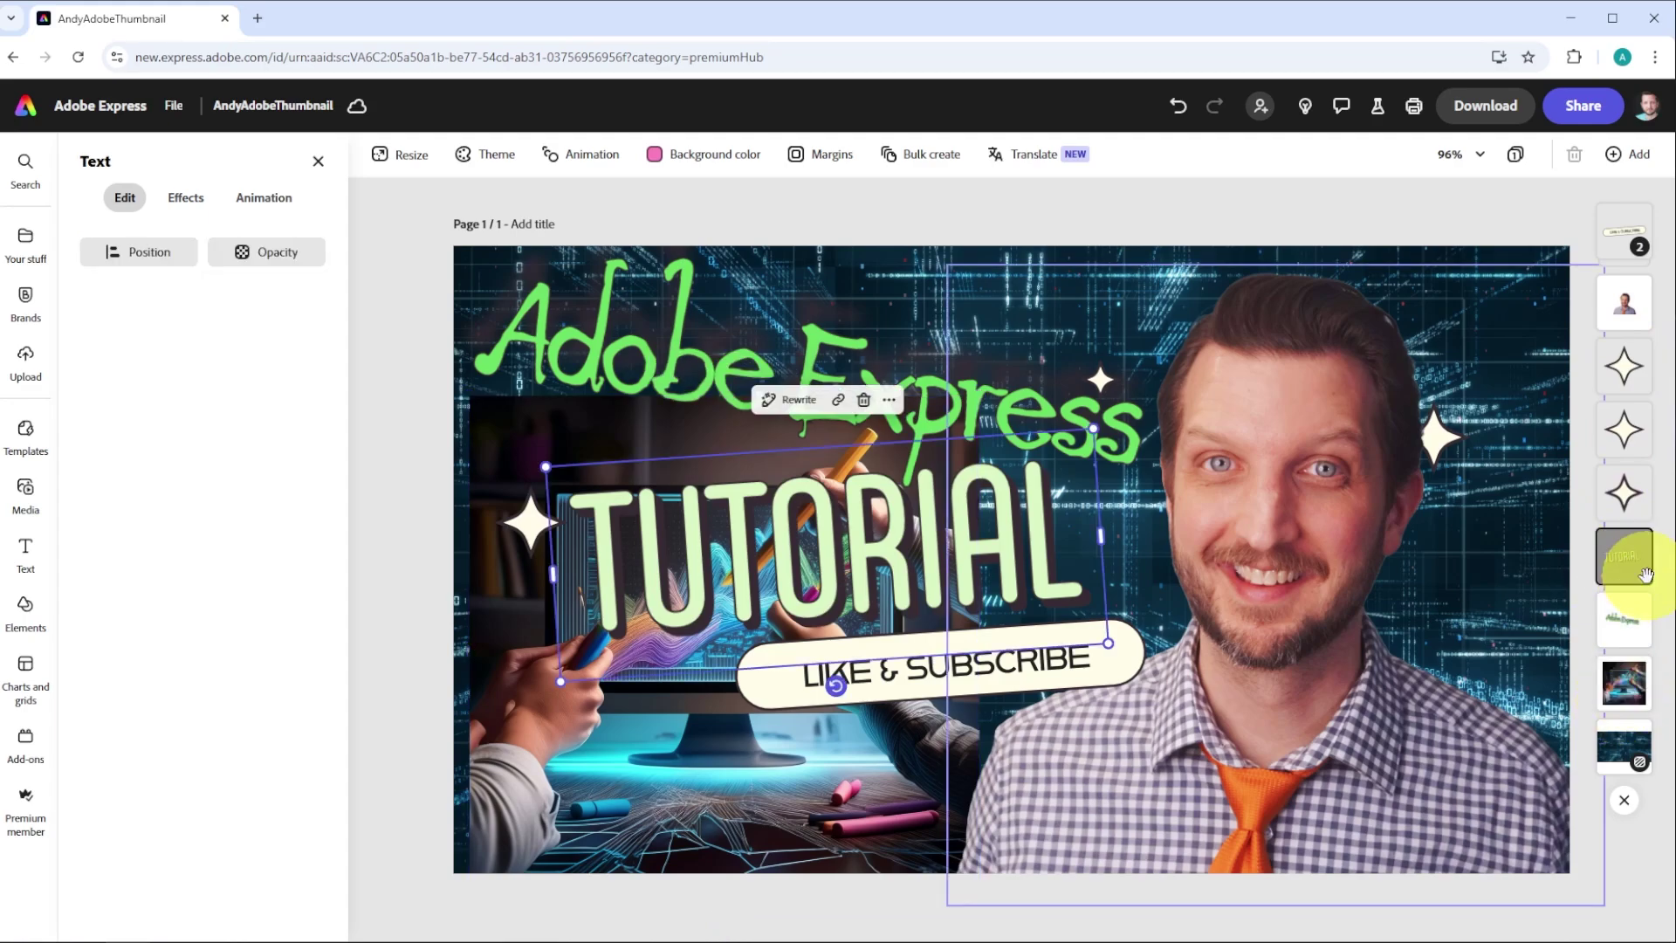
pyautogui.press('Delete')
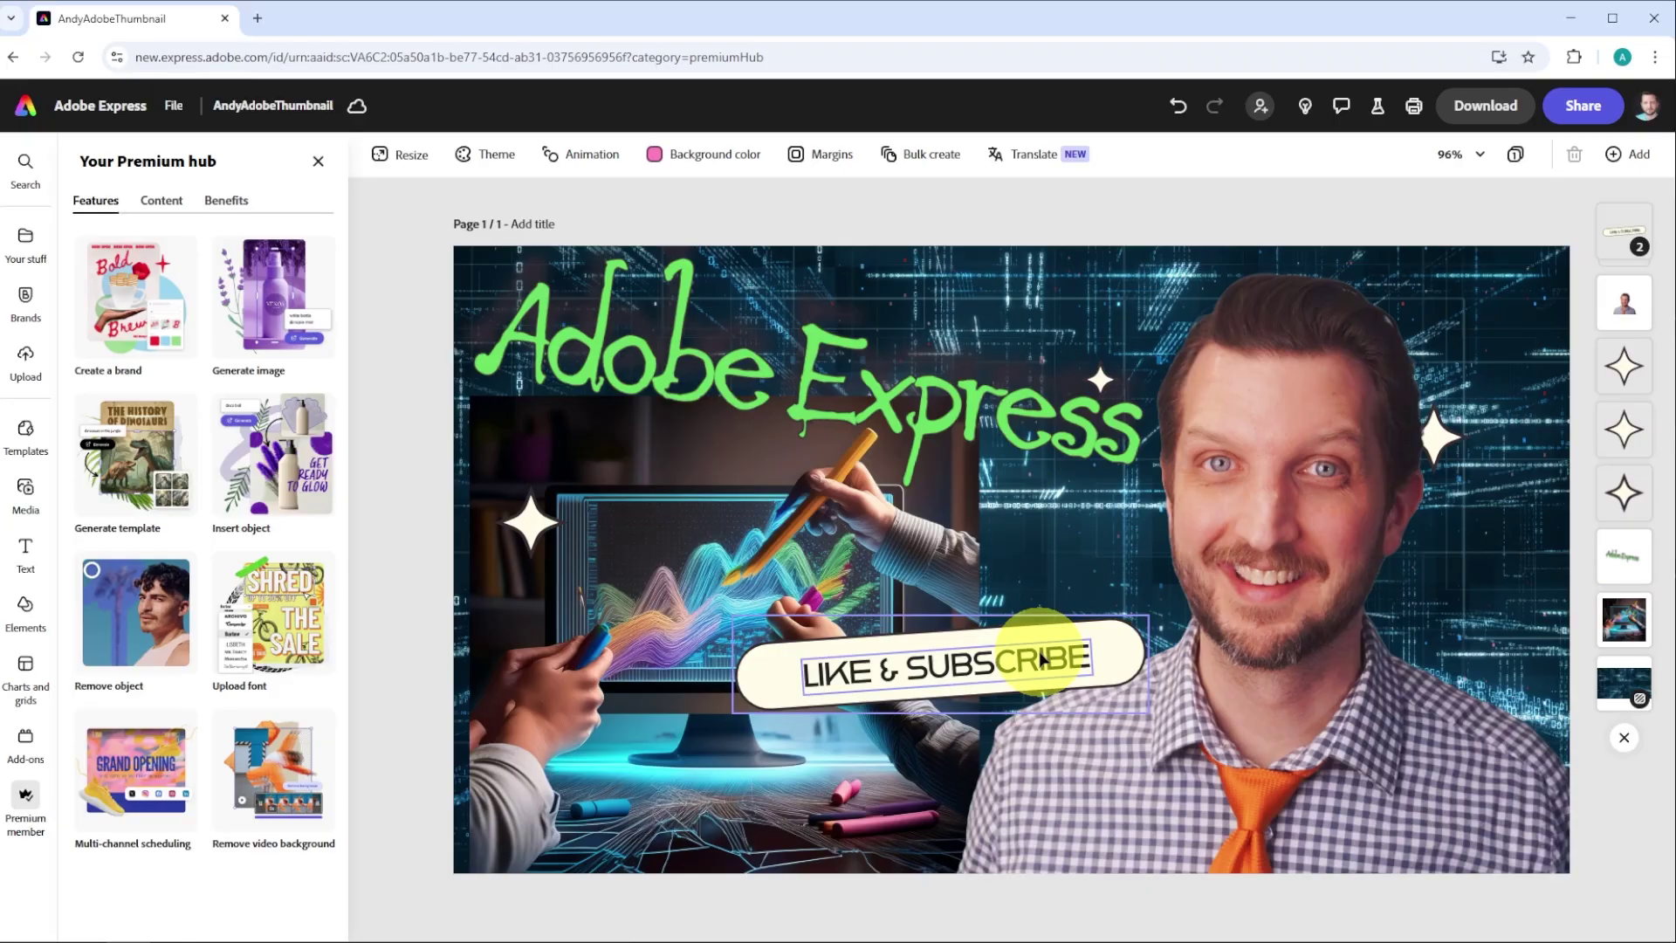
pyautogui.click(1102, 653)
pyautogui.click(1108, 651)
pyautogui.moveTo(1108, 652); pyautogui.dragTo(1509, 754)
# - Align the crayon image to the page's left edge, enlarge it, and lower it slightly
pyautogui.click(786, 650)
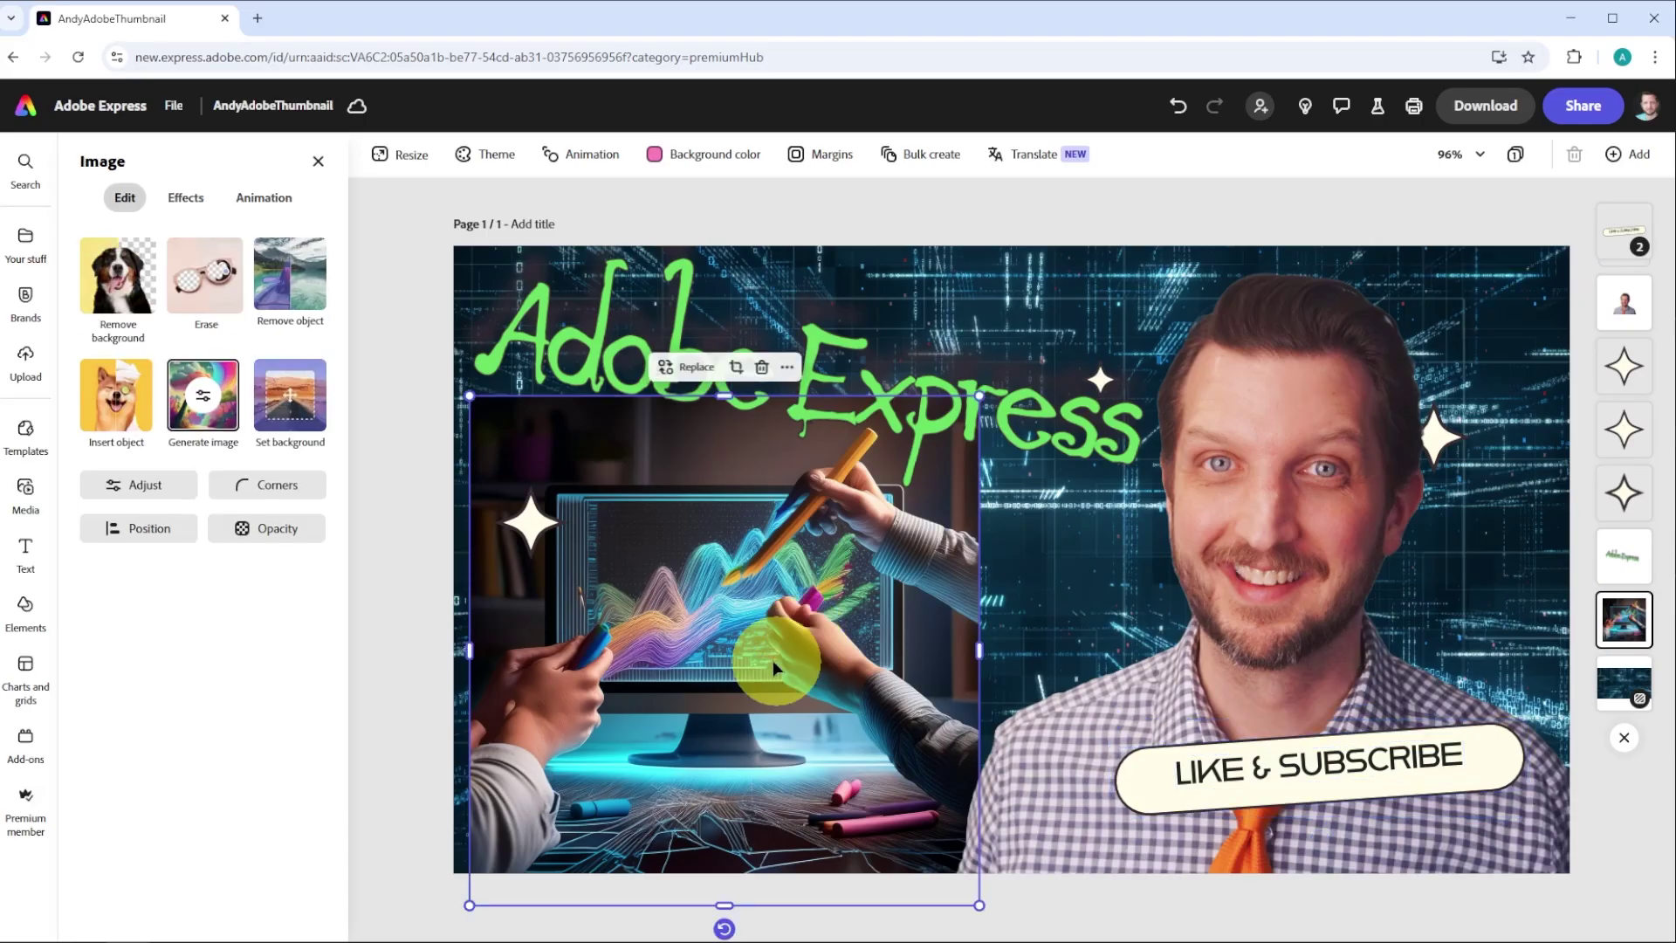
pyautogui.moveTo(766, 661); pyautogui.dragTo(745, 672)
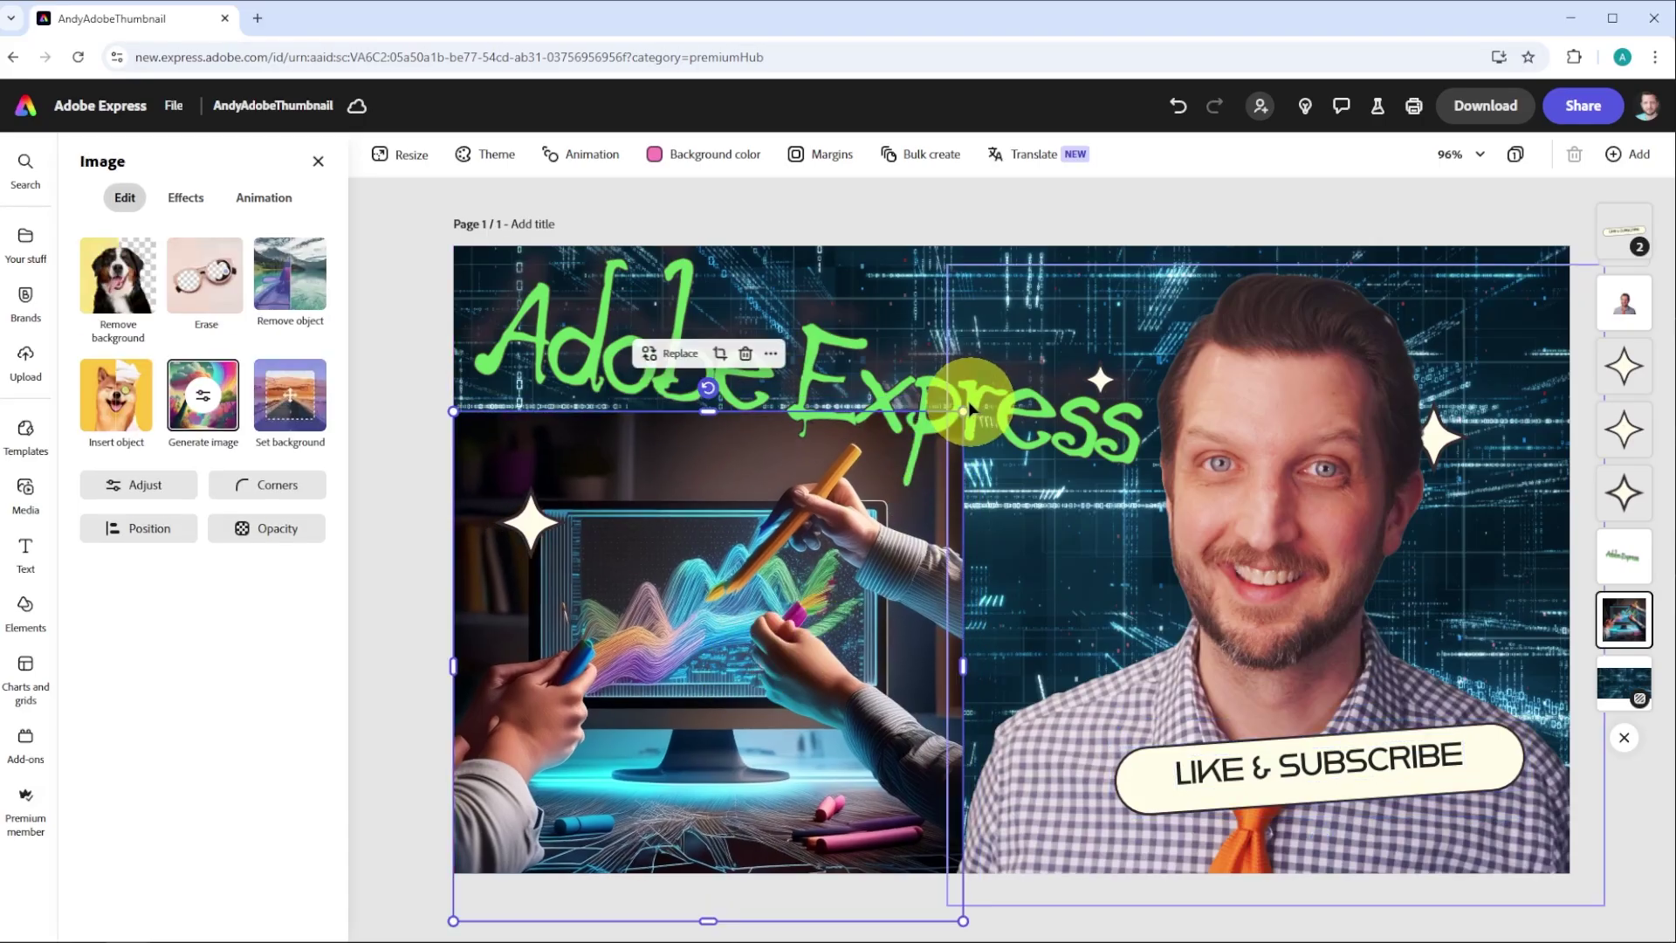
pyautogui.moveTo(967, 402); pyautogui.dragTo(1016, 359)
pyautogui.moveTo(830, 611); pyautogui.dragTo(825, 658)
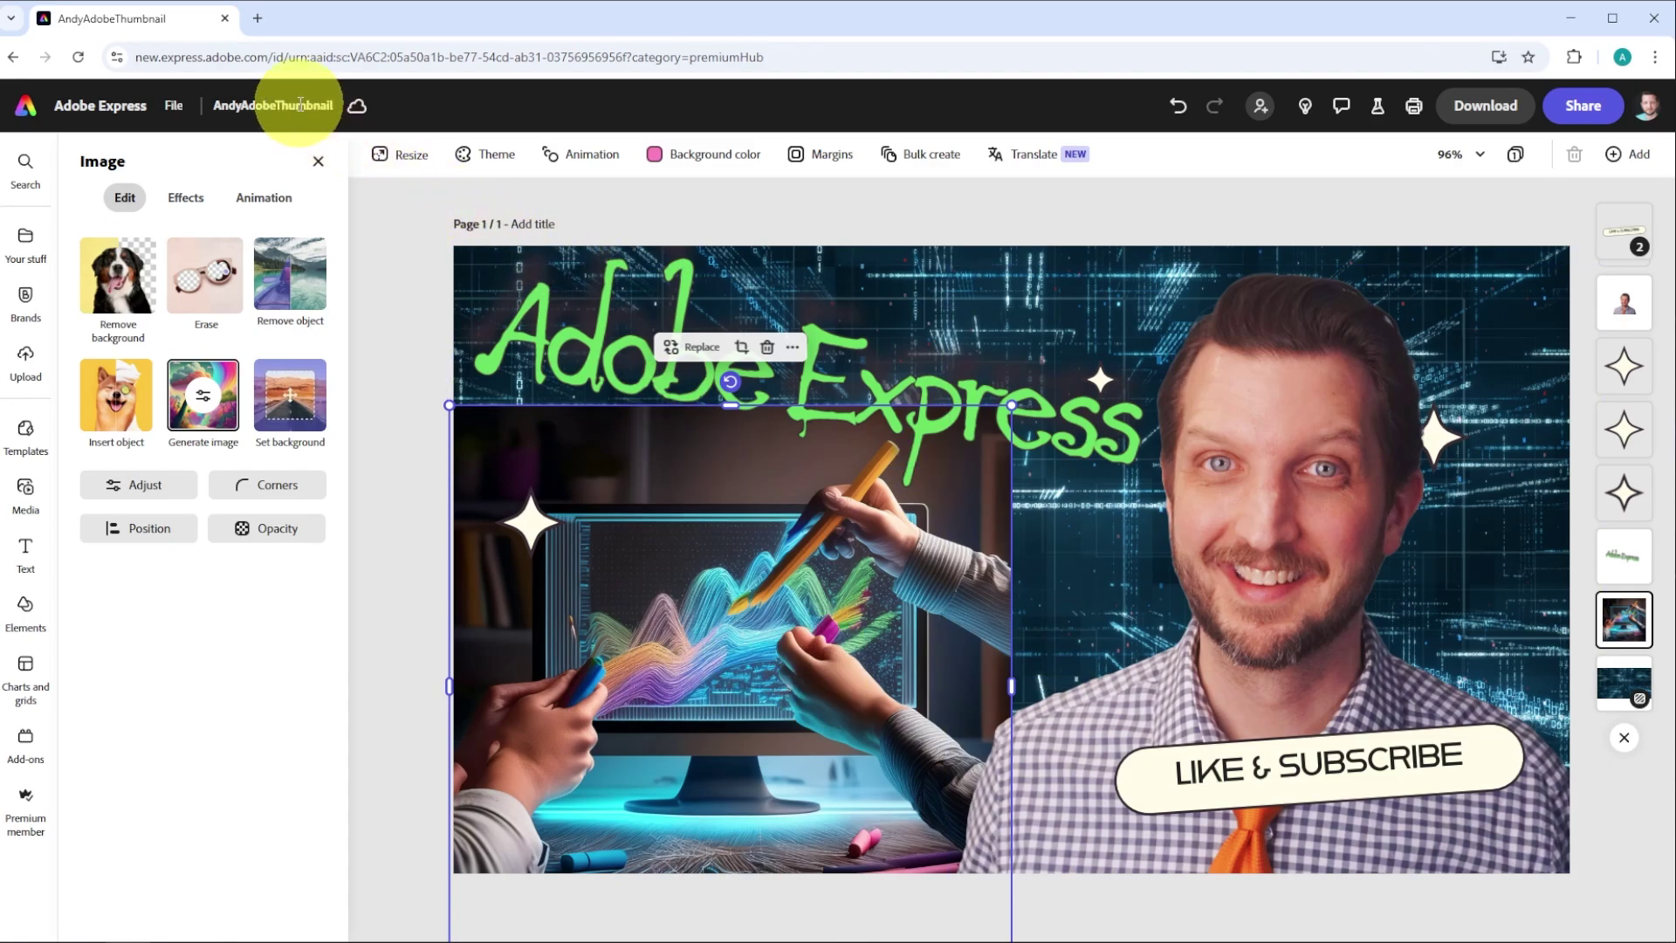
# - Download the thumbnail as a PNG (Best for images) and show the file in its folder
pyautogui.click(1485, 107)
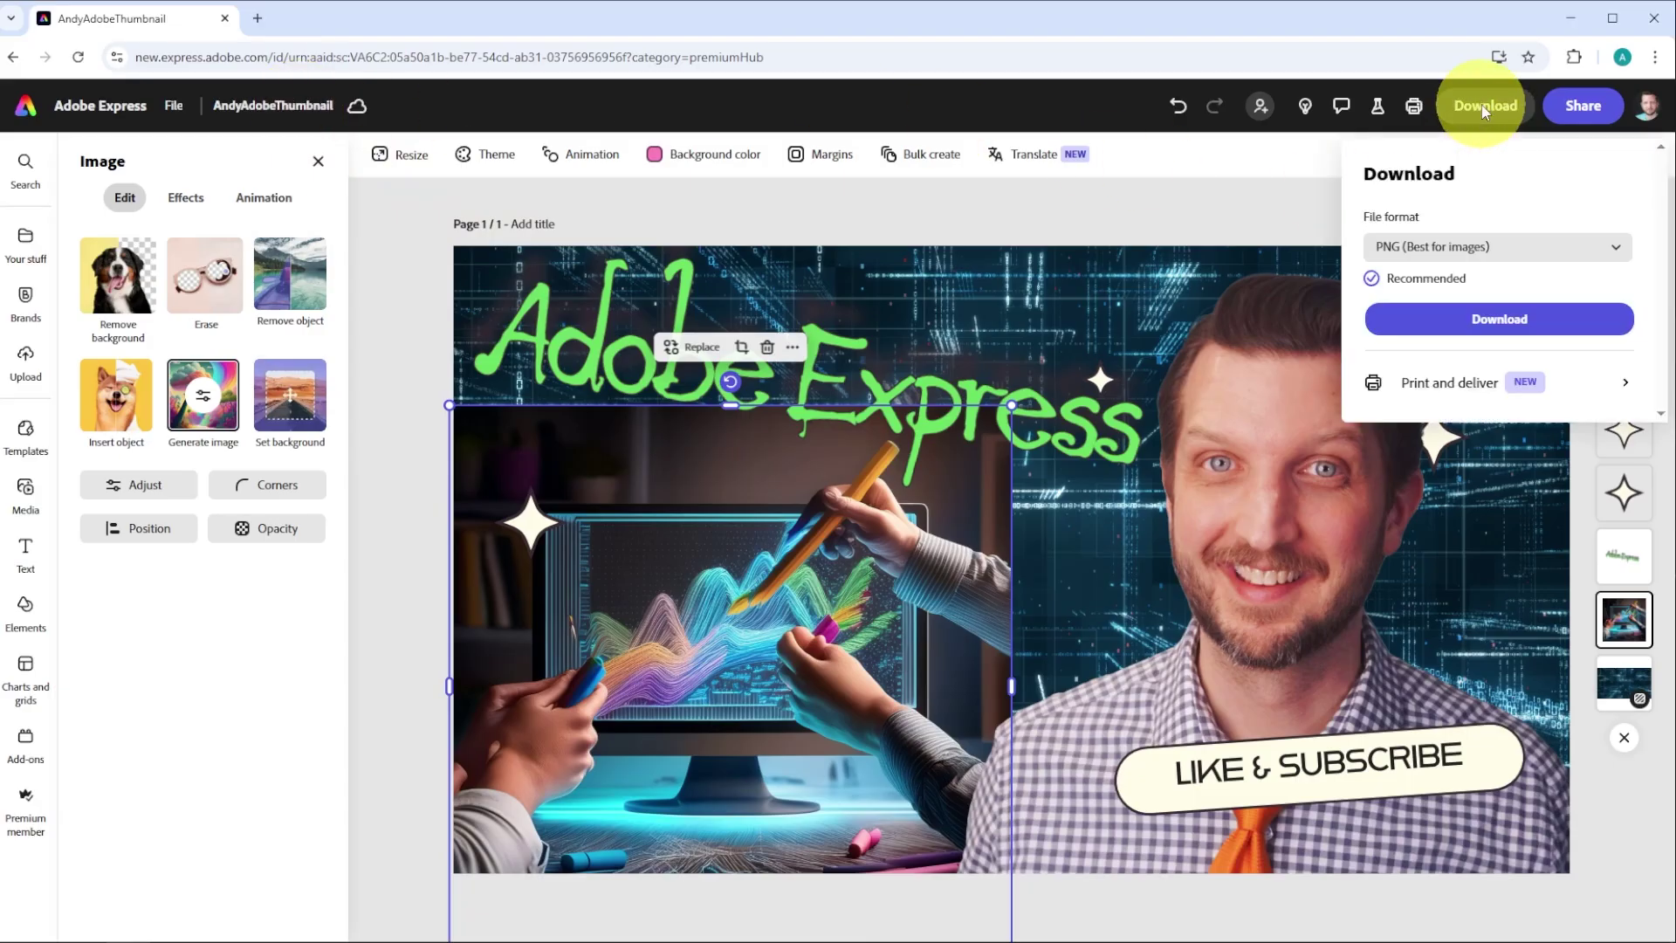
pyautogui.click(1537, 248)
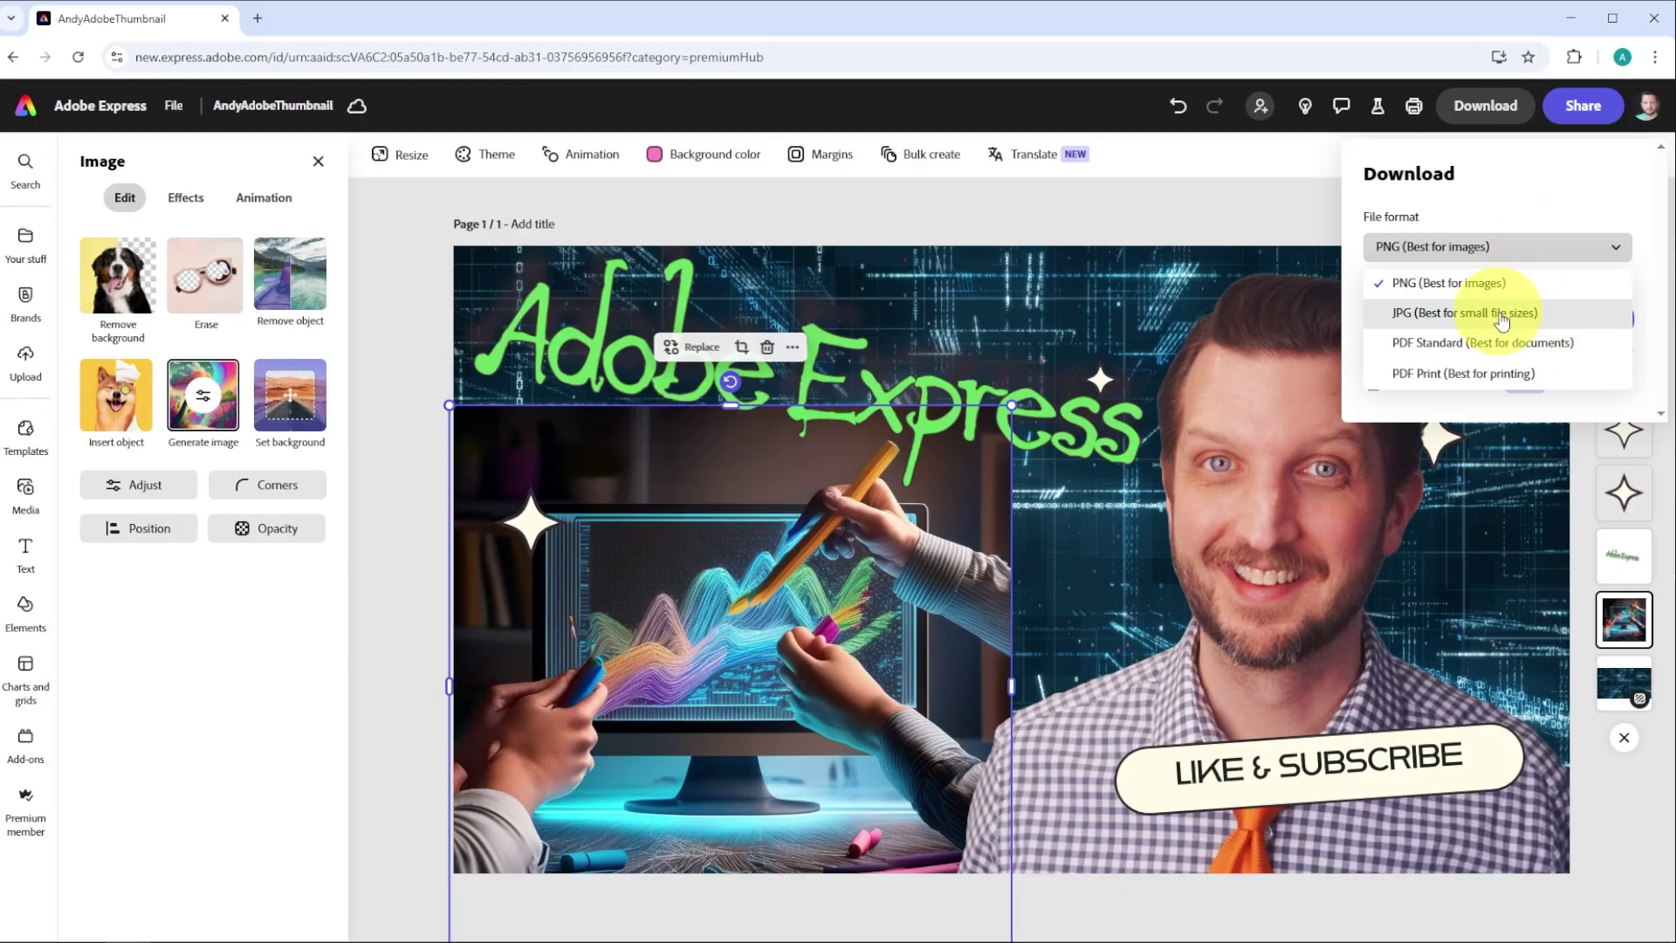
pyautogui.click(1494, 107)
pyautogui.click(1500, 321)
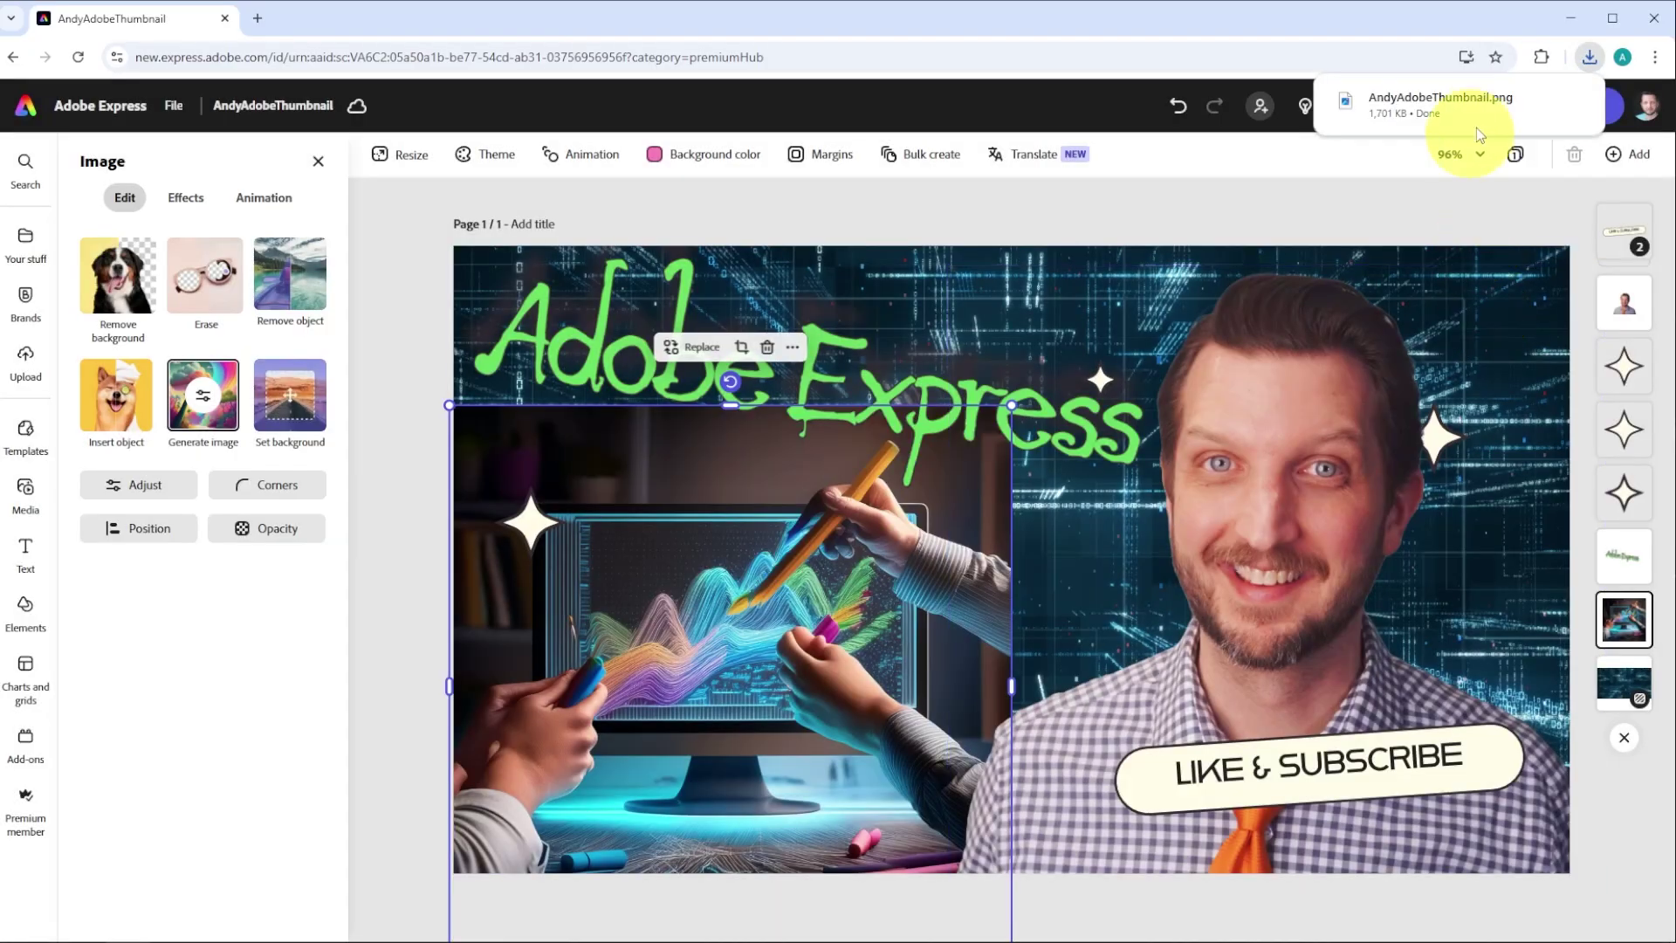
pyautogui.click(1545, 104)
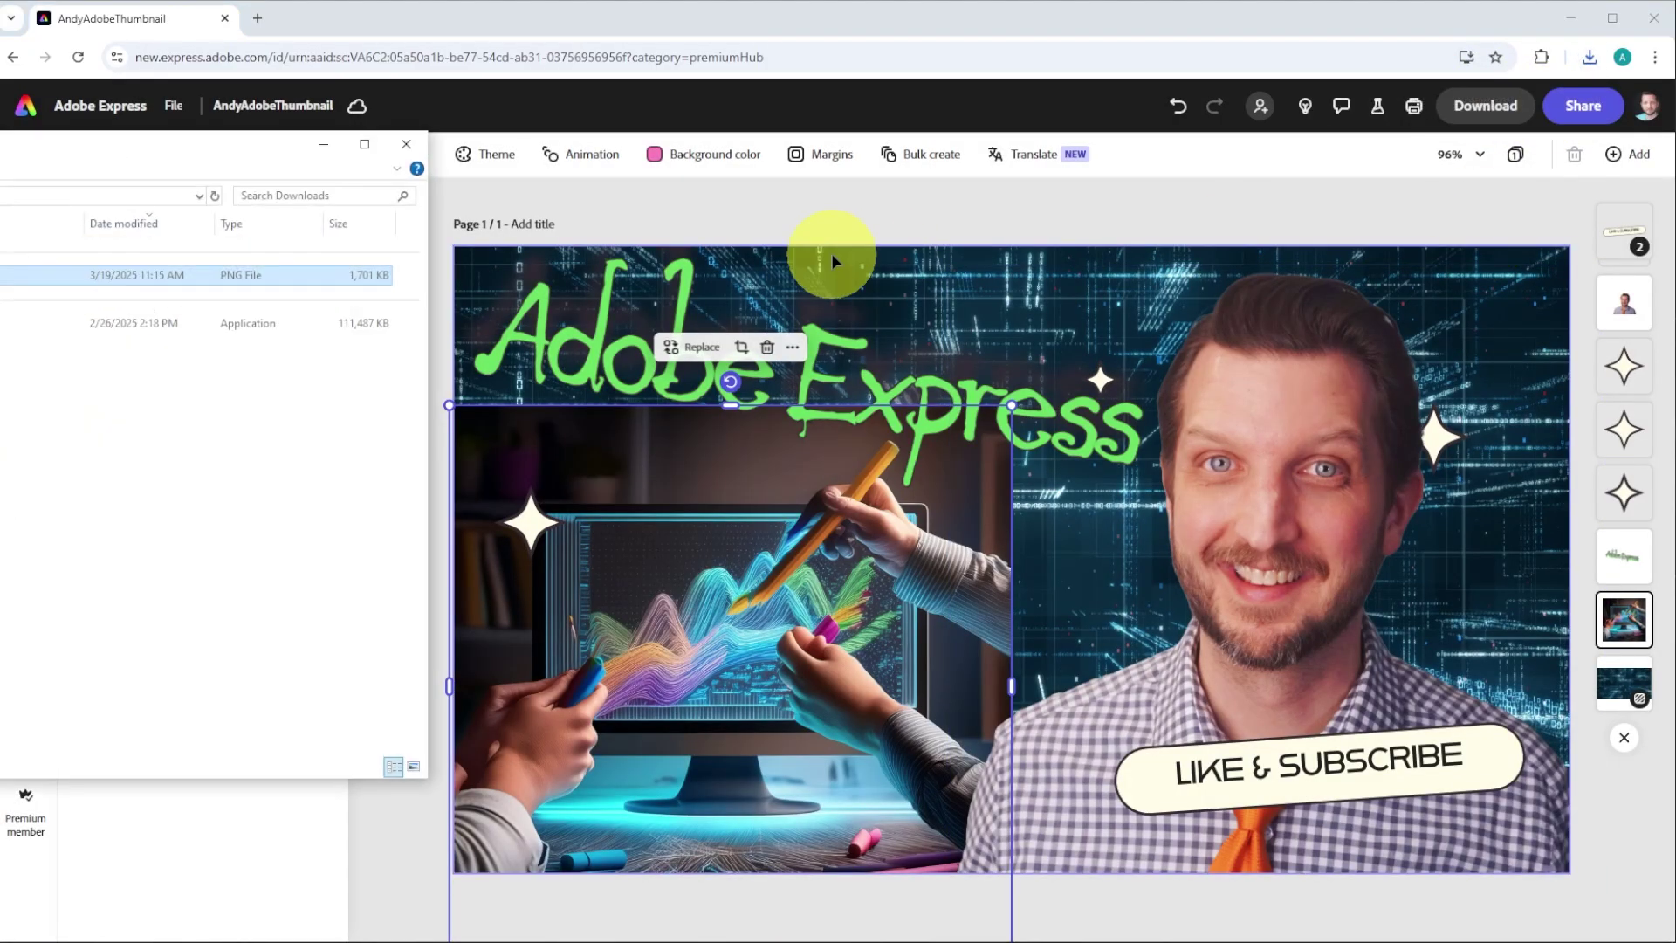
# - Open the downloaded 1,701 KB PNG thumbnail from the Downloads folder in Photos
pyautogui.doubleClick(4, 275)
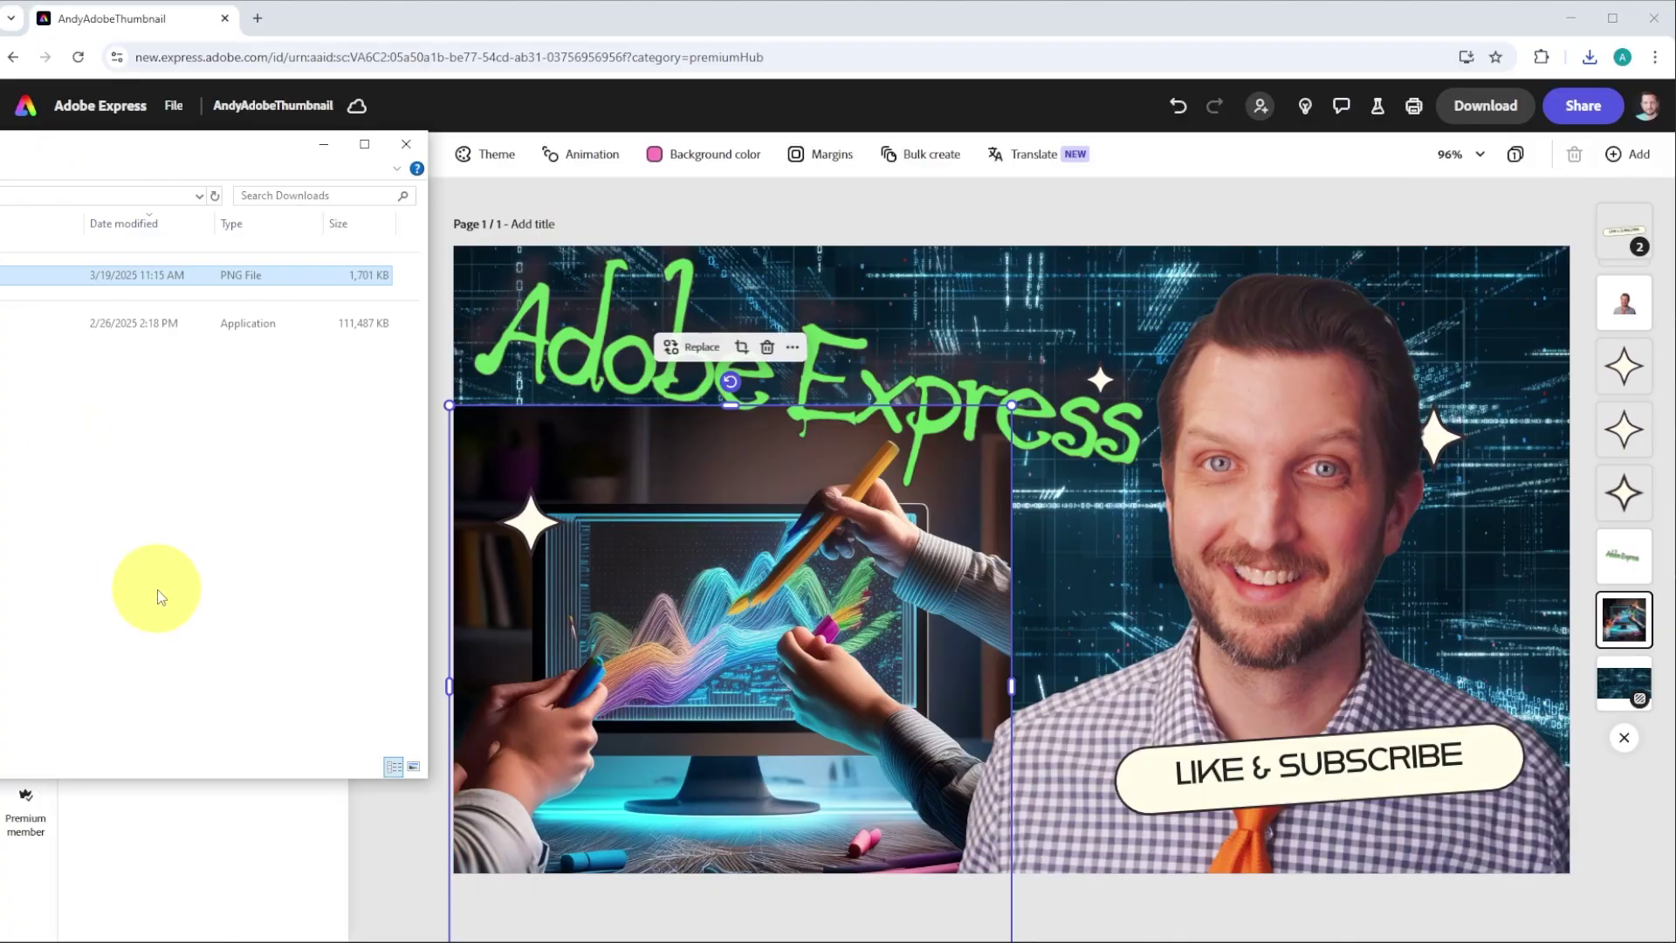